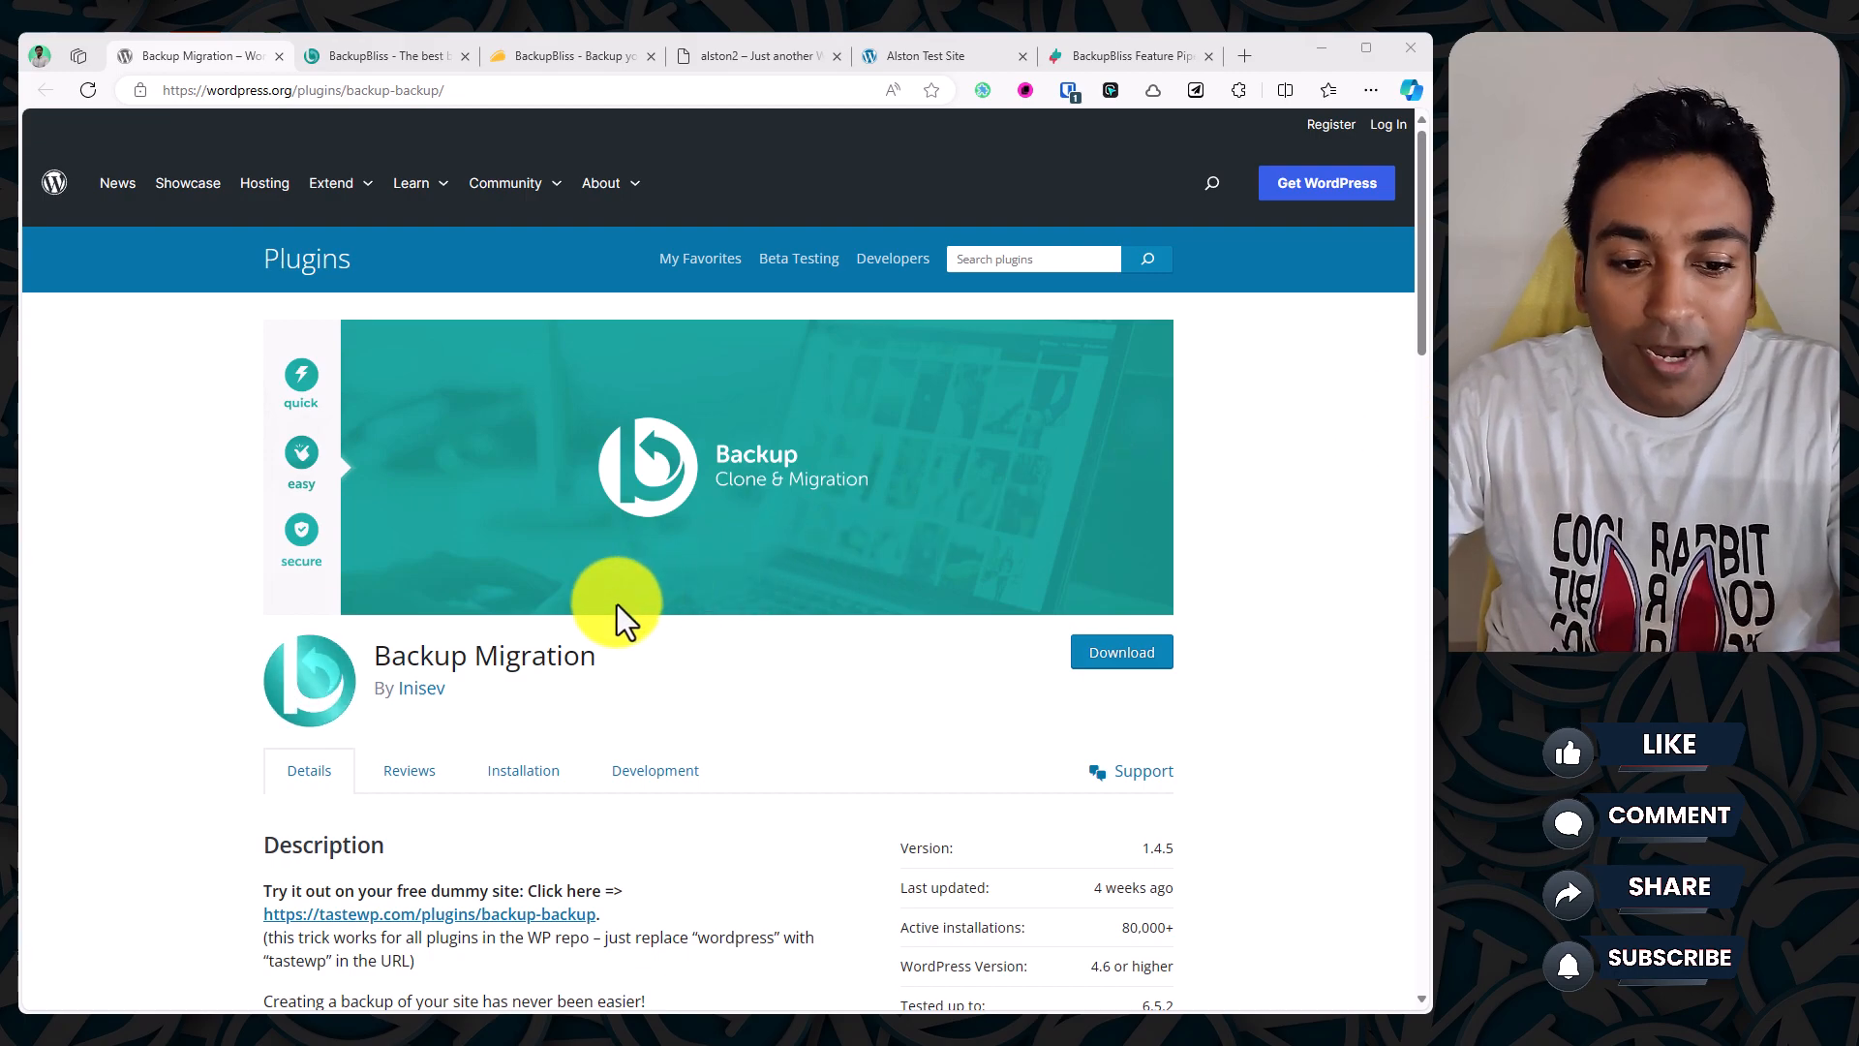
Step: Examine the Backup Migration plugin's description, version details, ratings and download option on its WordPress.org page
scroll(617, 604, "down", 2)
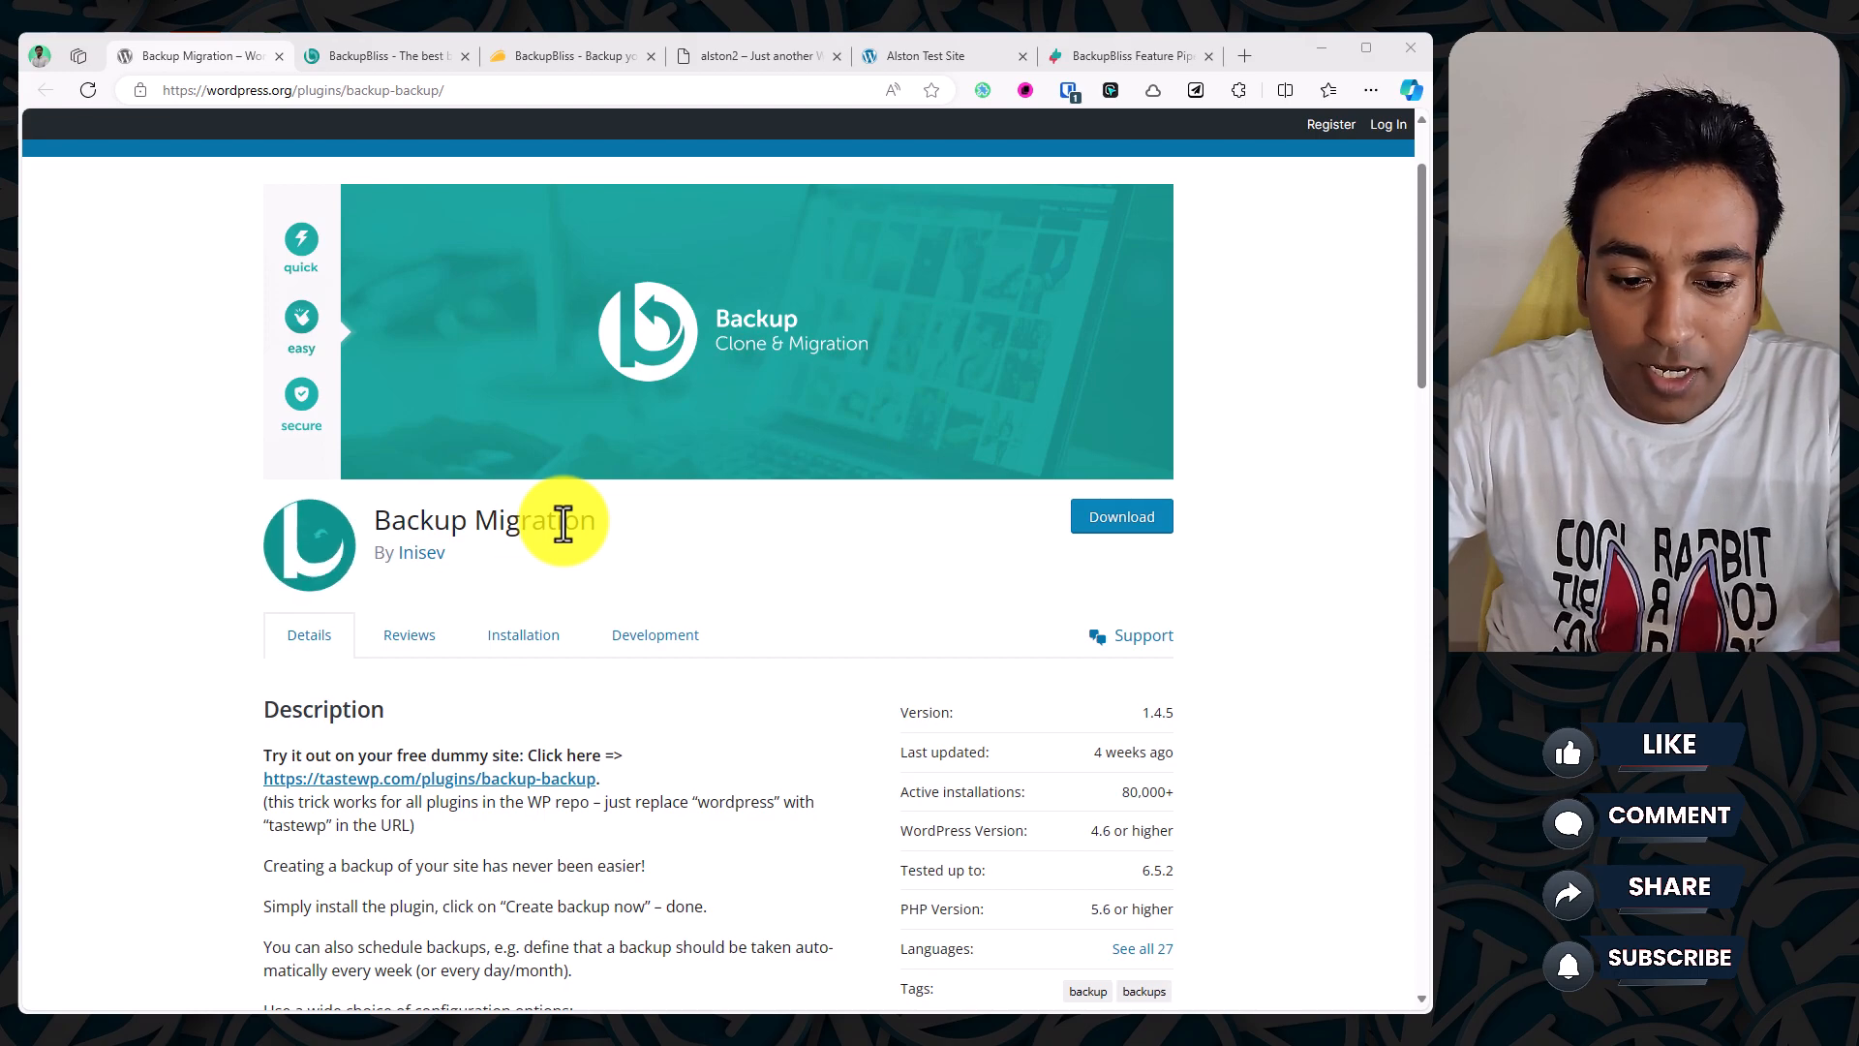
scroll(562, 522, "down", 1)
scroll(562, 523, "down", 2)
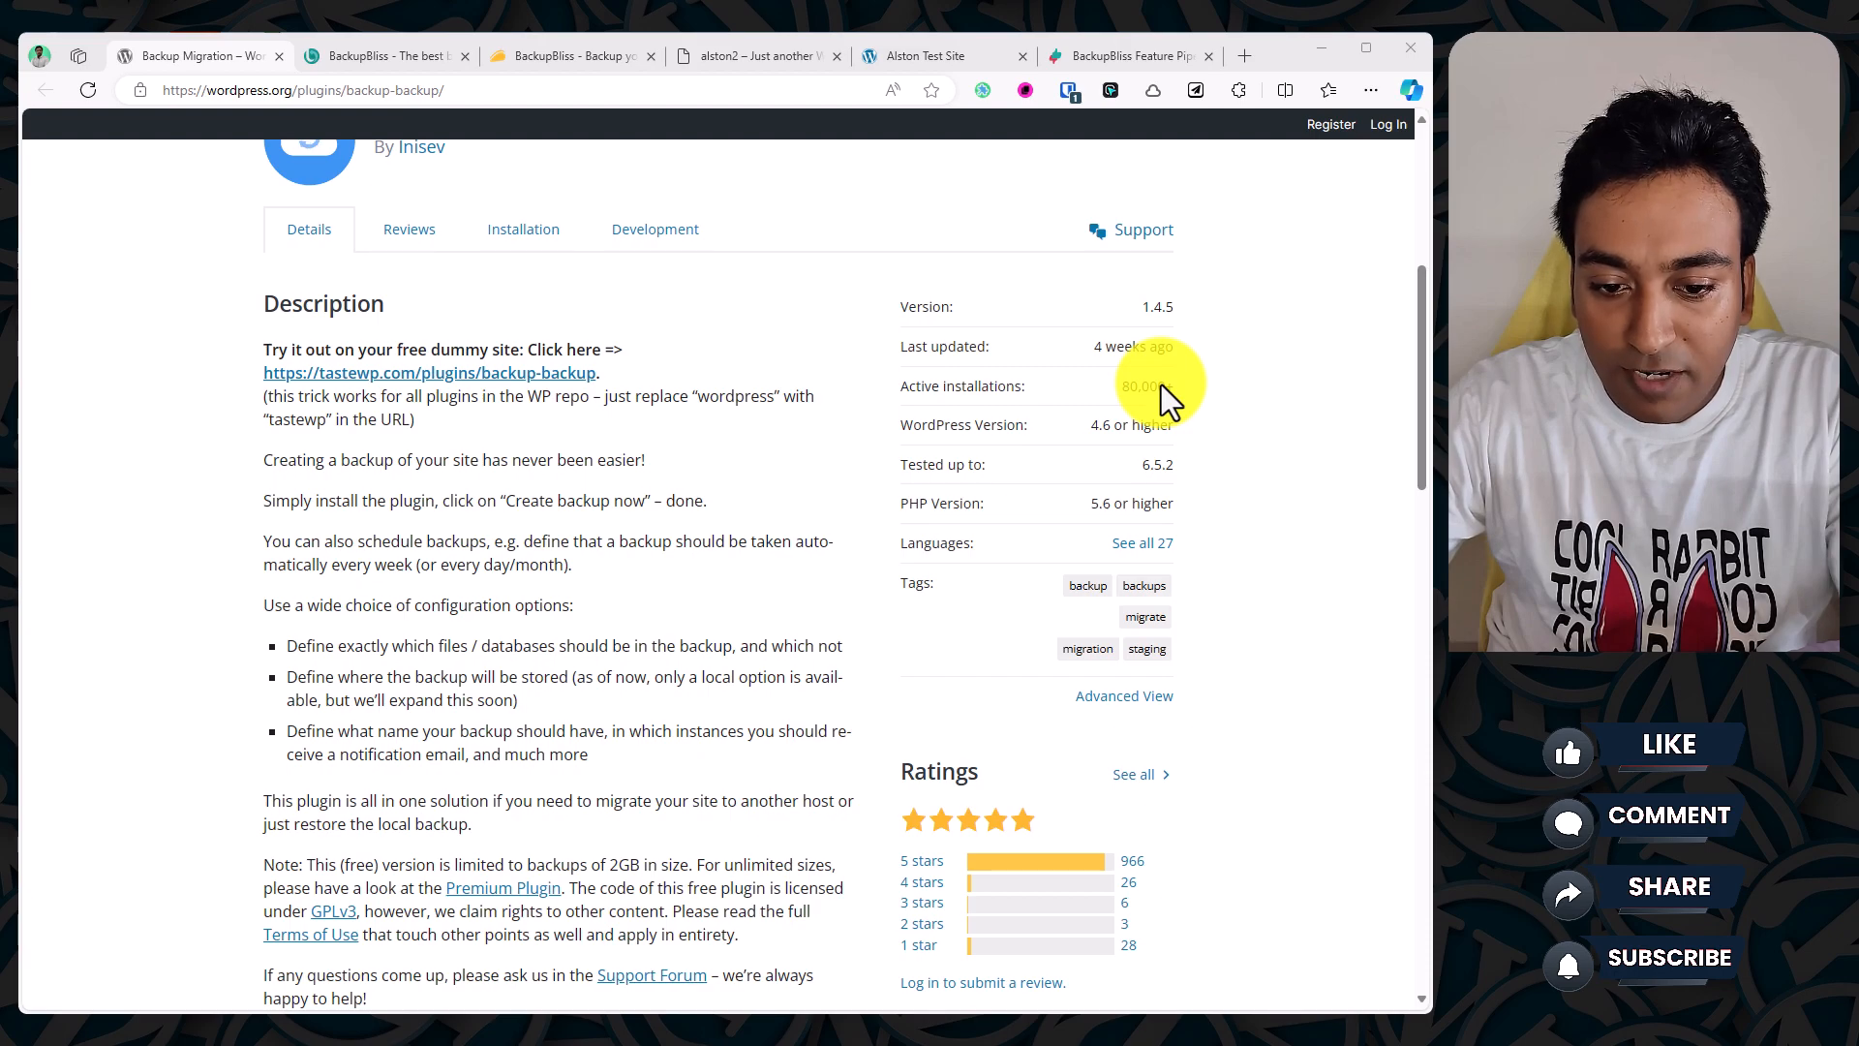
scroll(1160, 385, "down", 4)
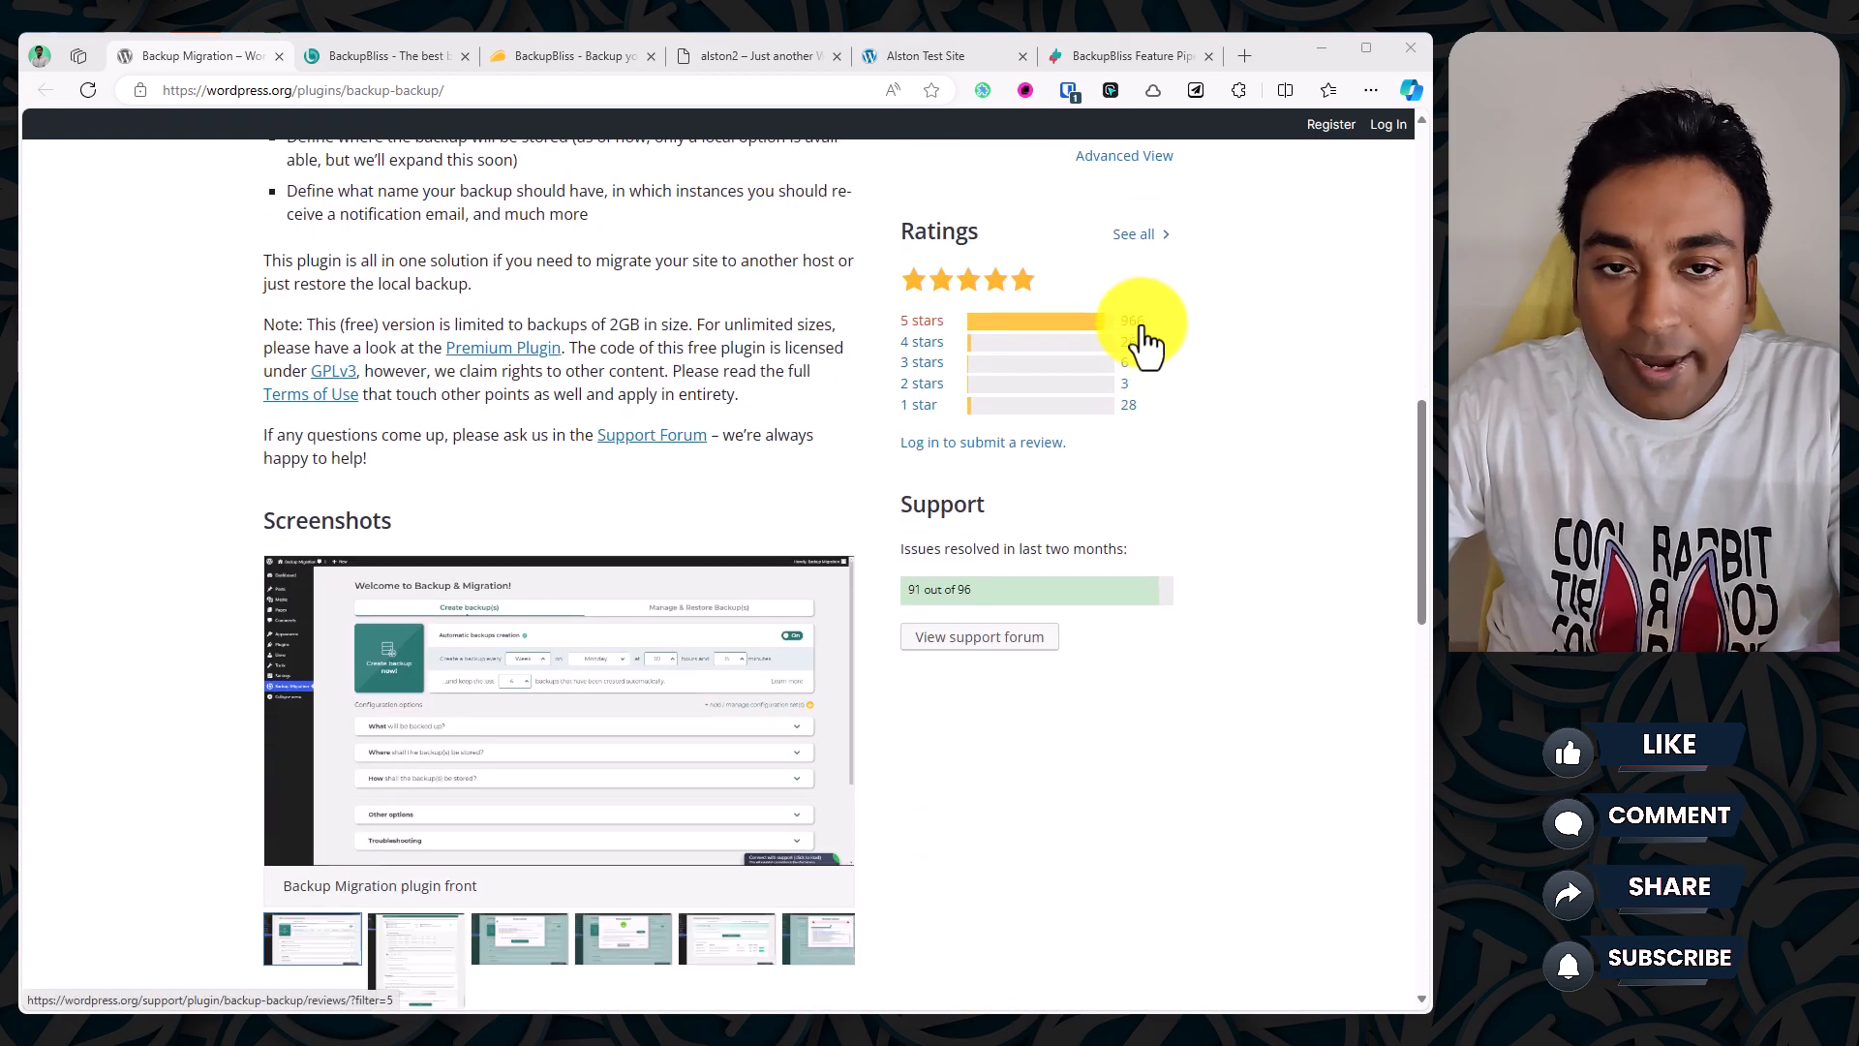
scroll(1219, 567, "up", 7)
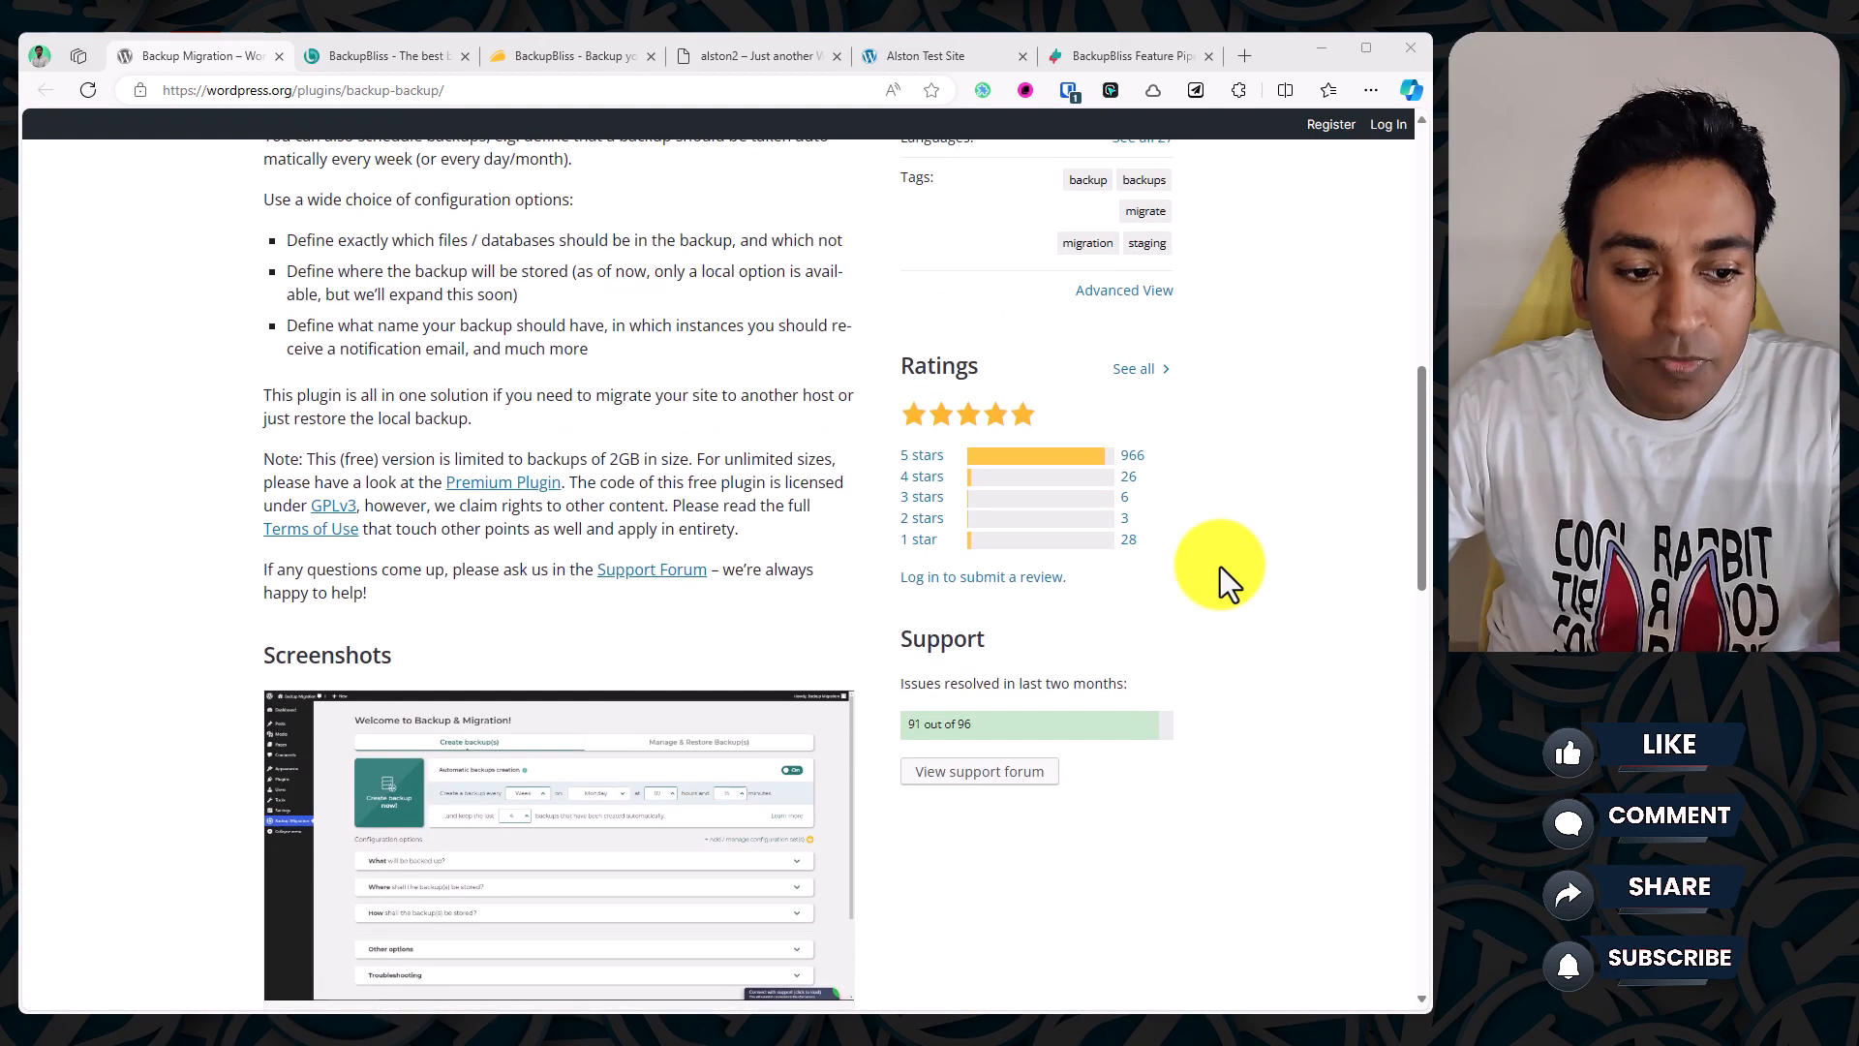
left_click(1120, 523)
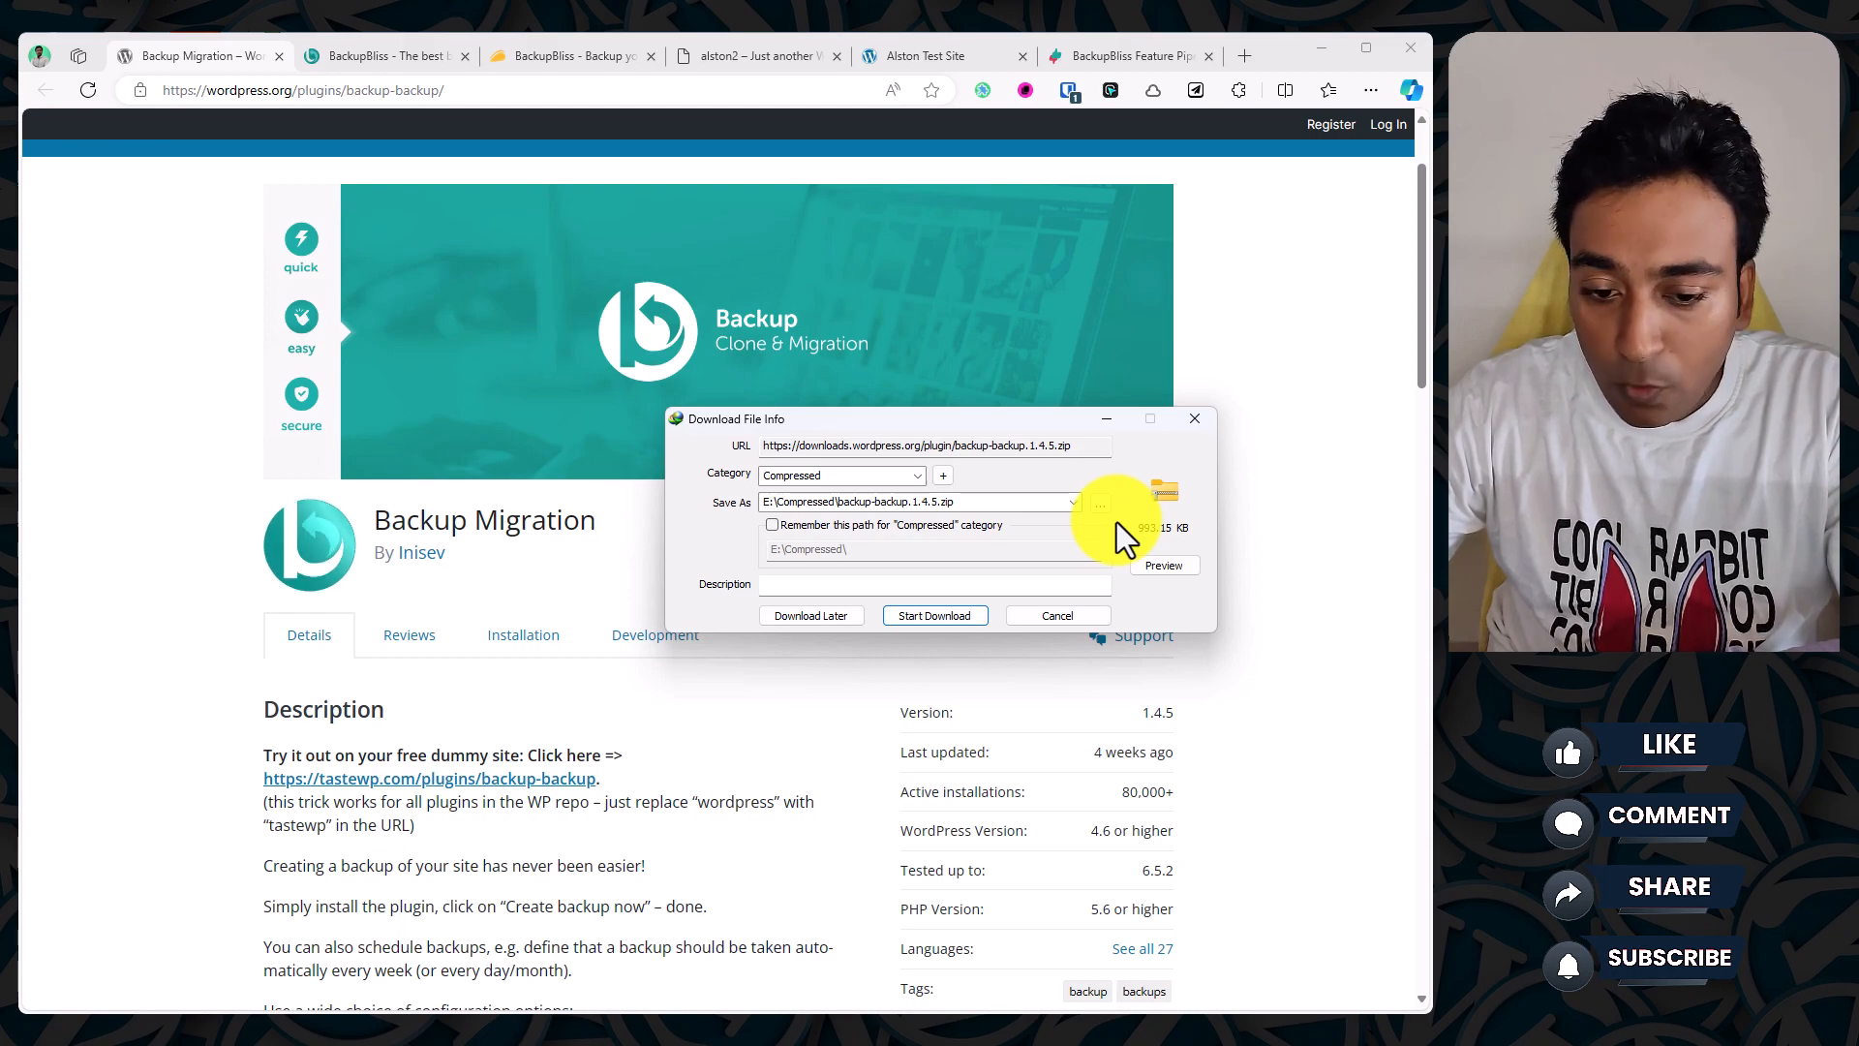
left_click(1197, 418)
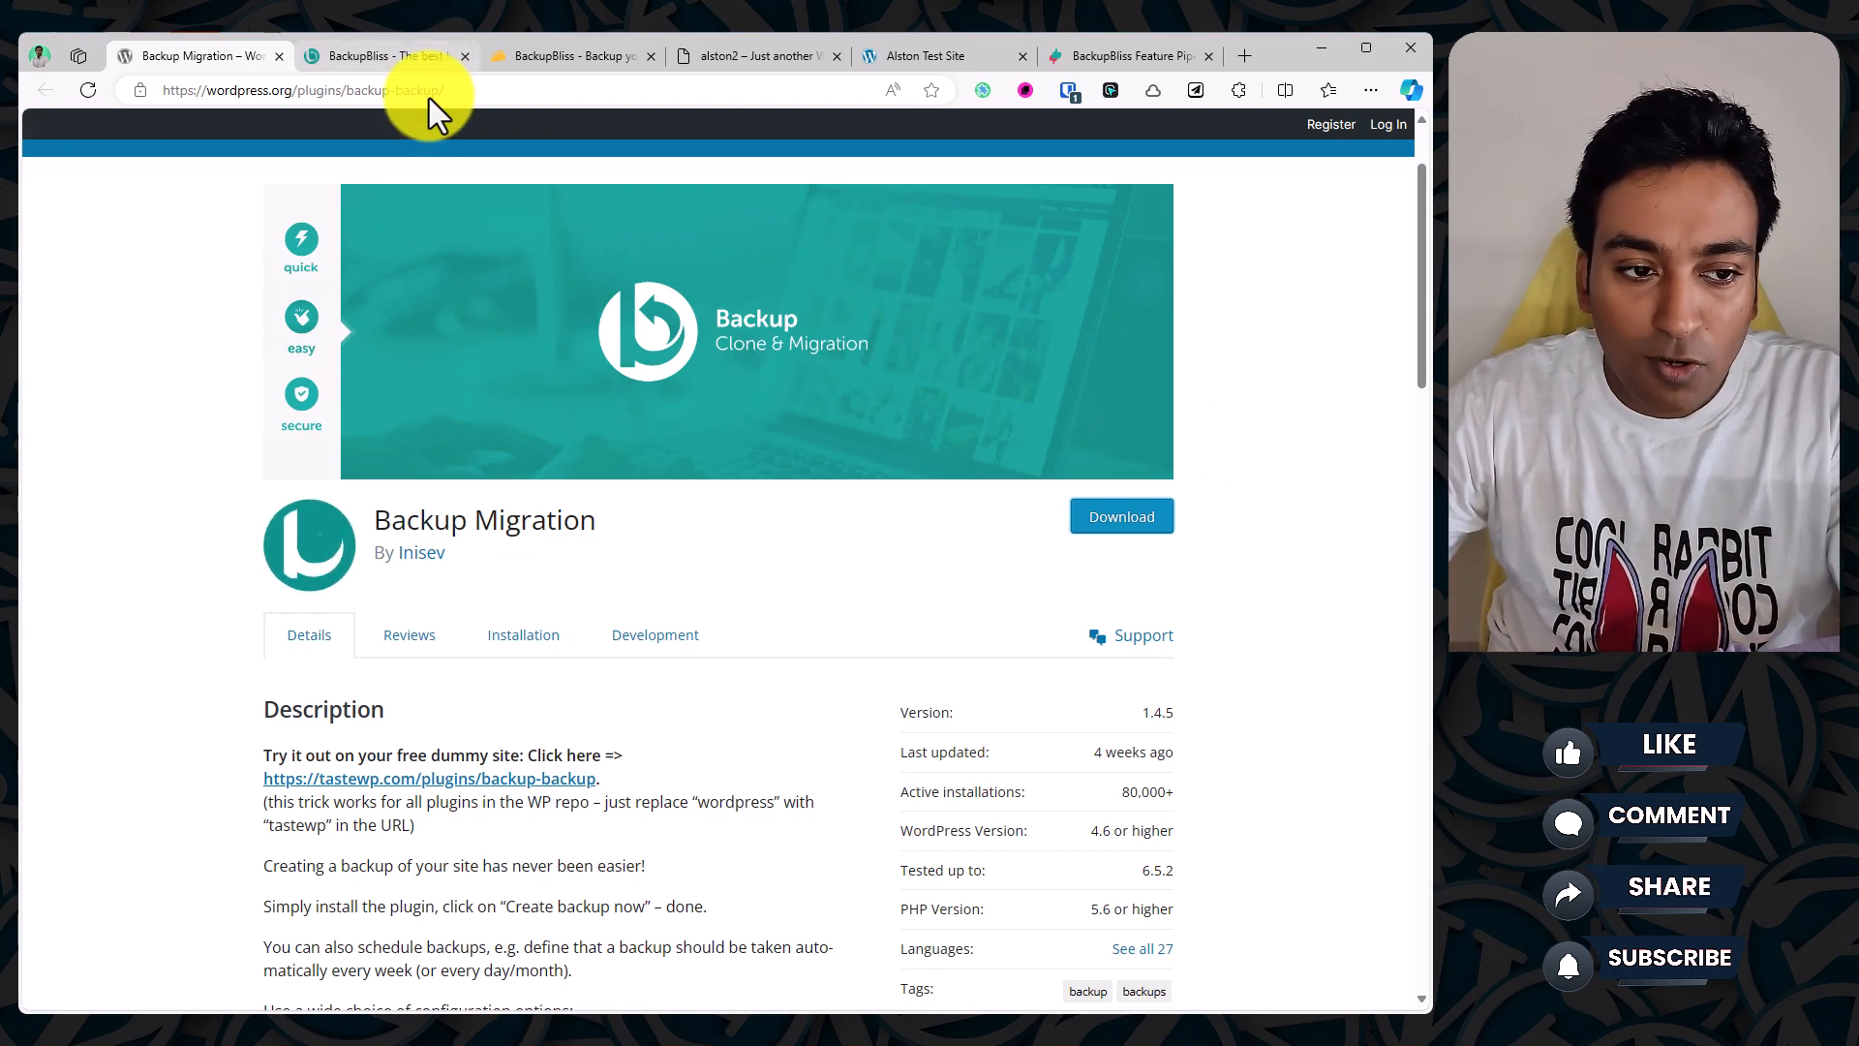
Step: Review BackupBliss's premium features on its website and the license tiers with their included features on AppSumo
mouse_move(428, 97)
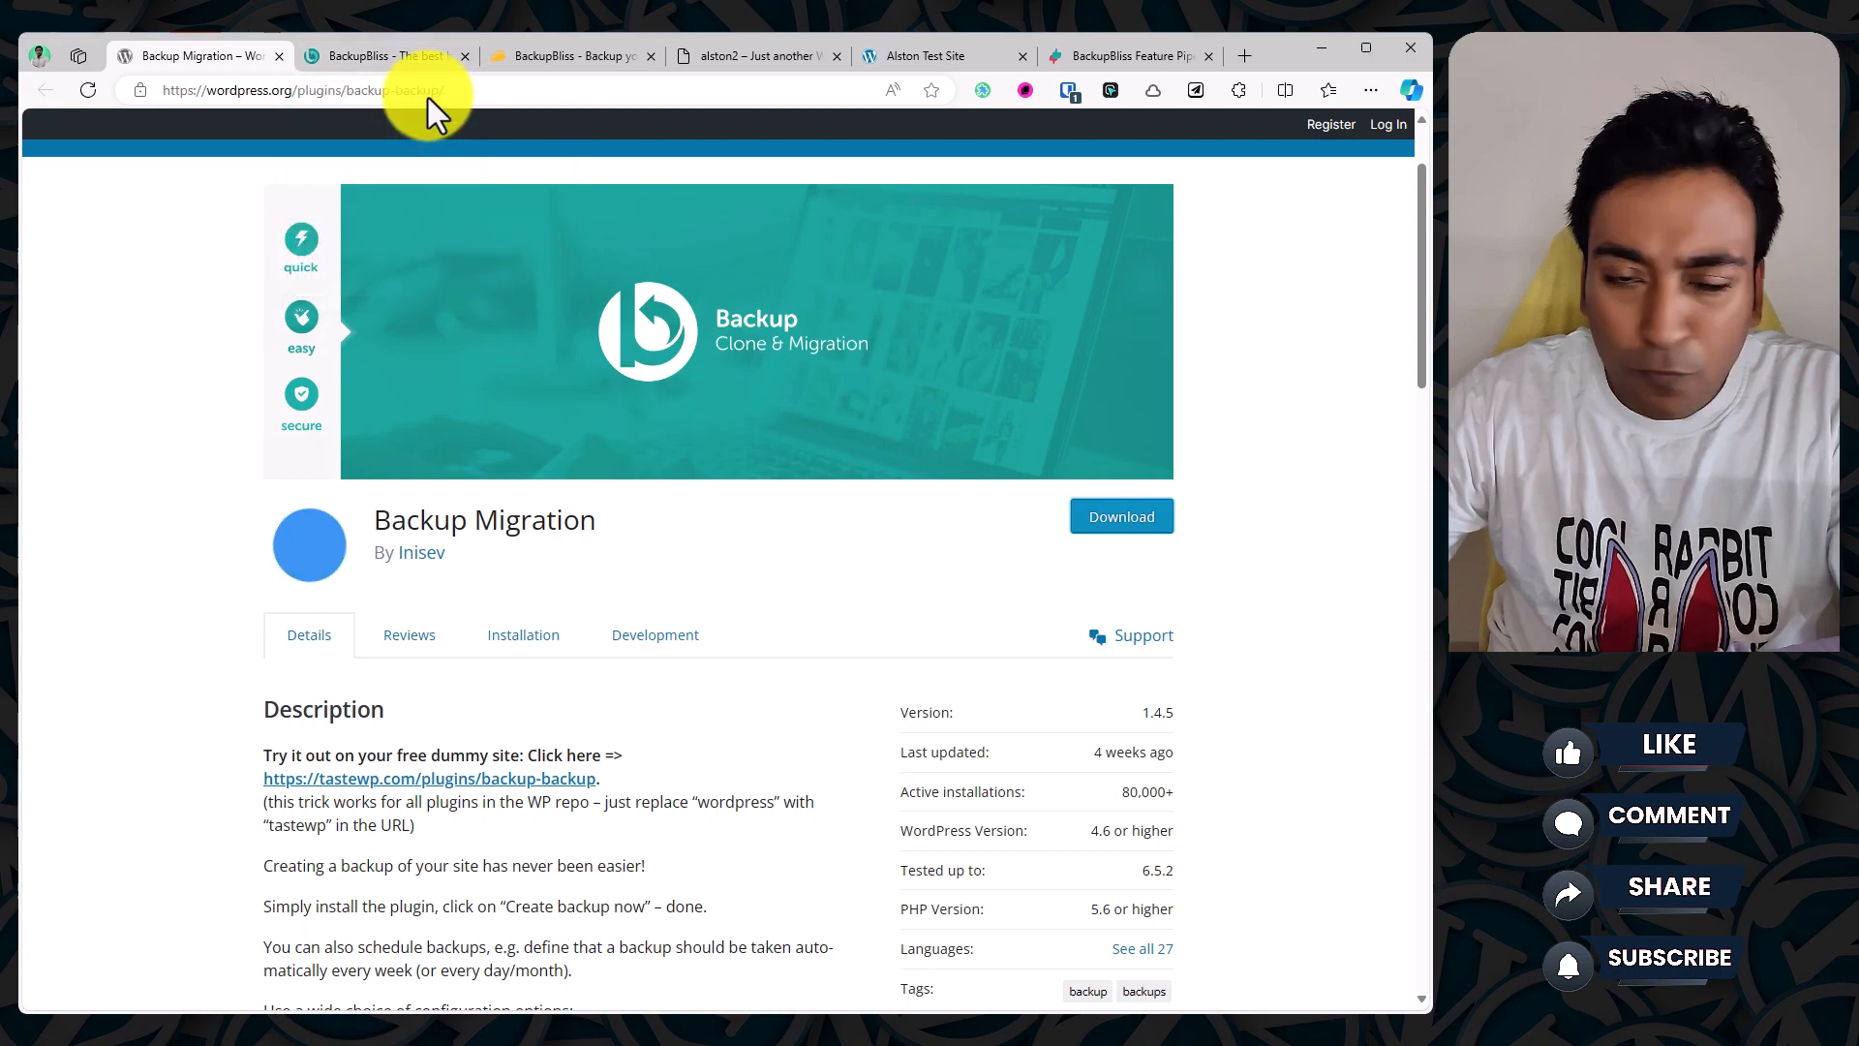
left_click(340, 58)
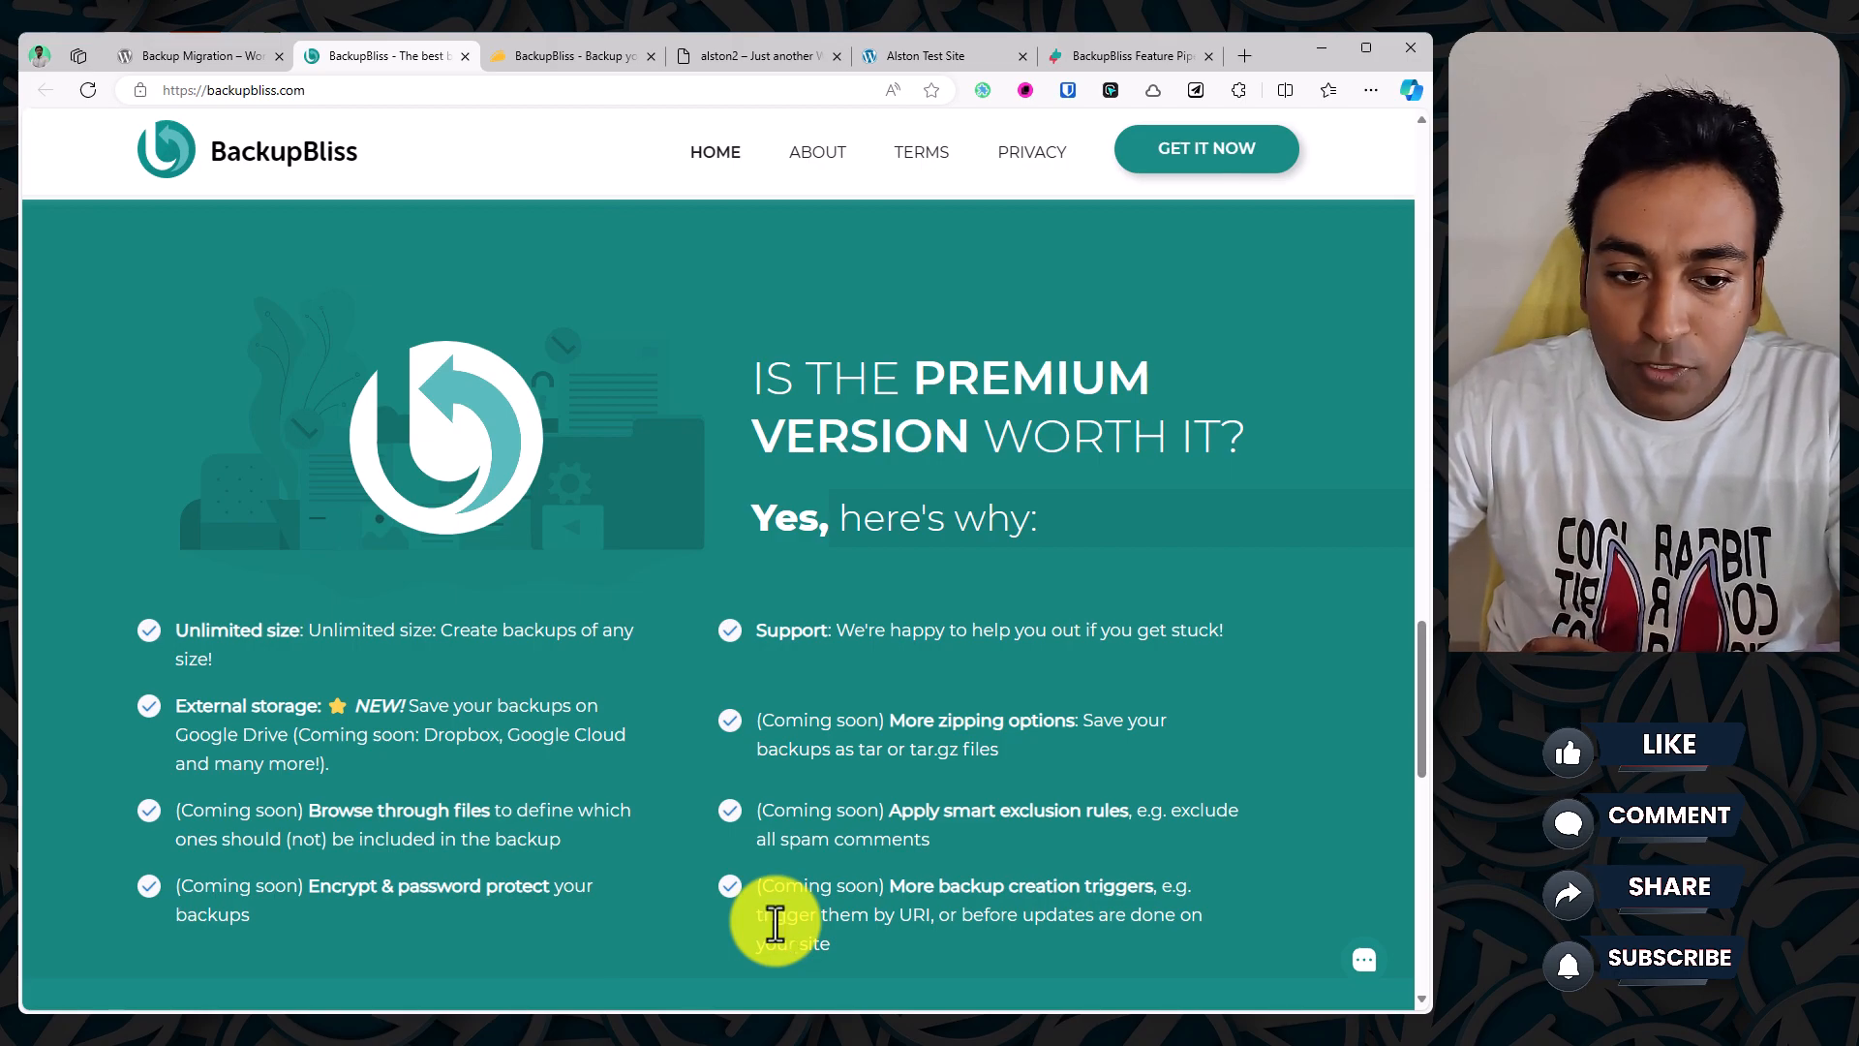
left_click(559, 58)
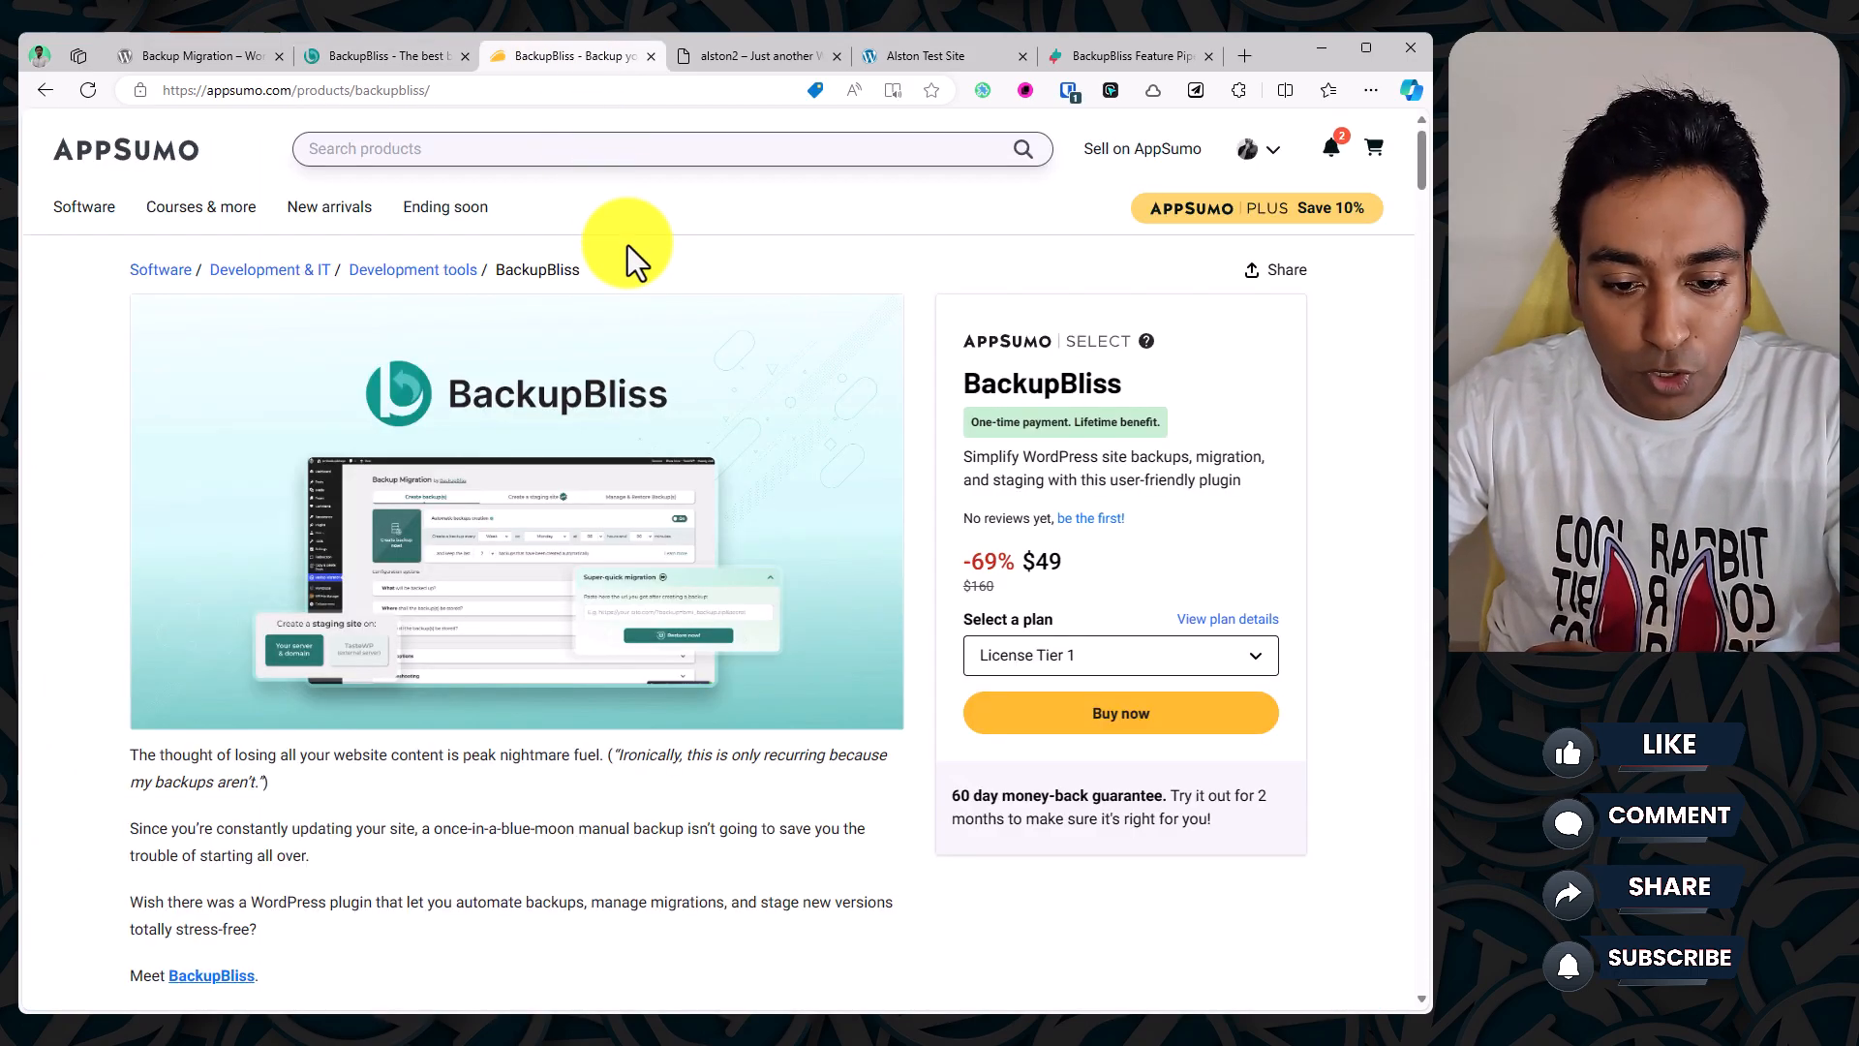
left_click(1218, 625)
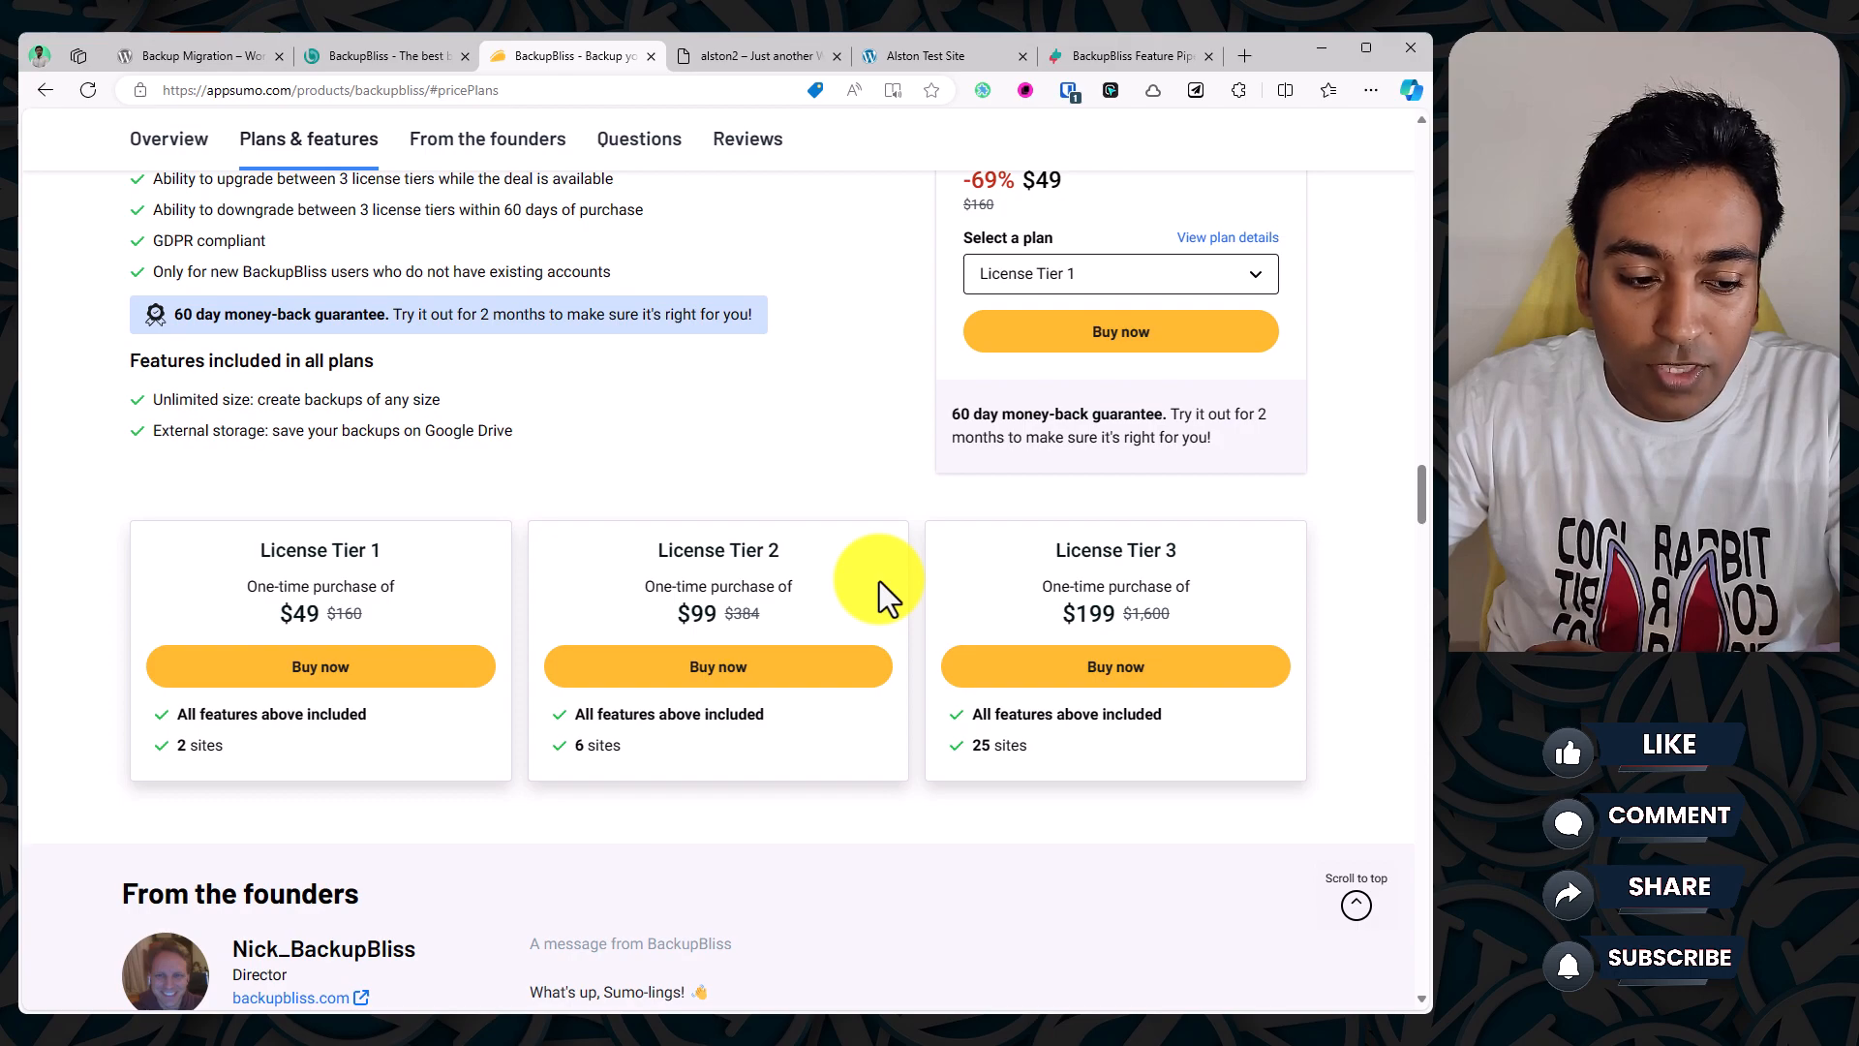
left_click_drag(150, 403, 526, 435)
left_click(526, 436)
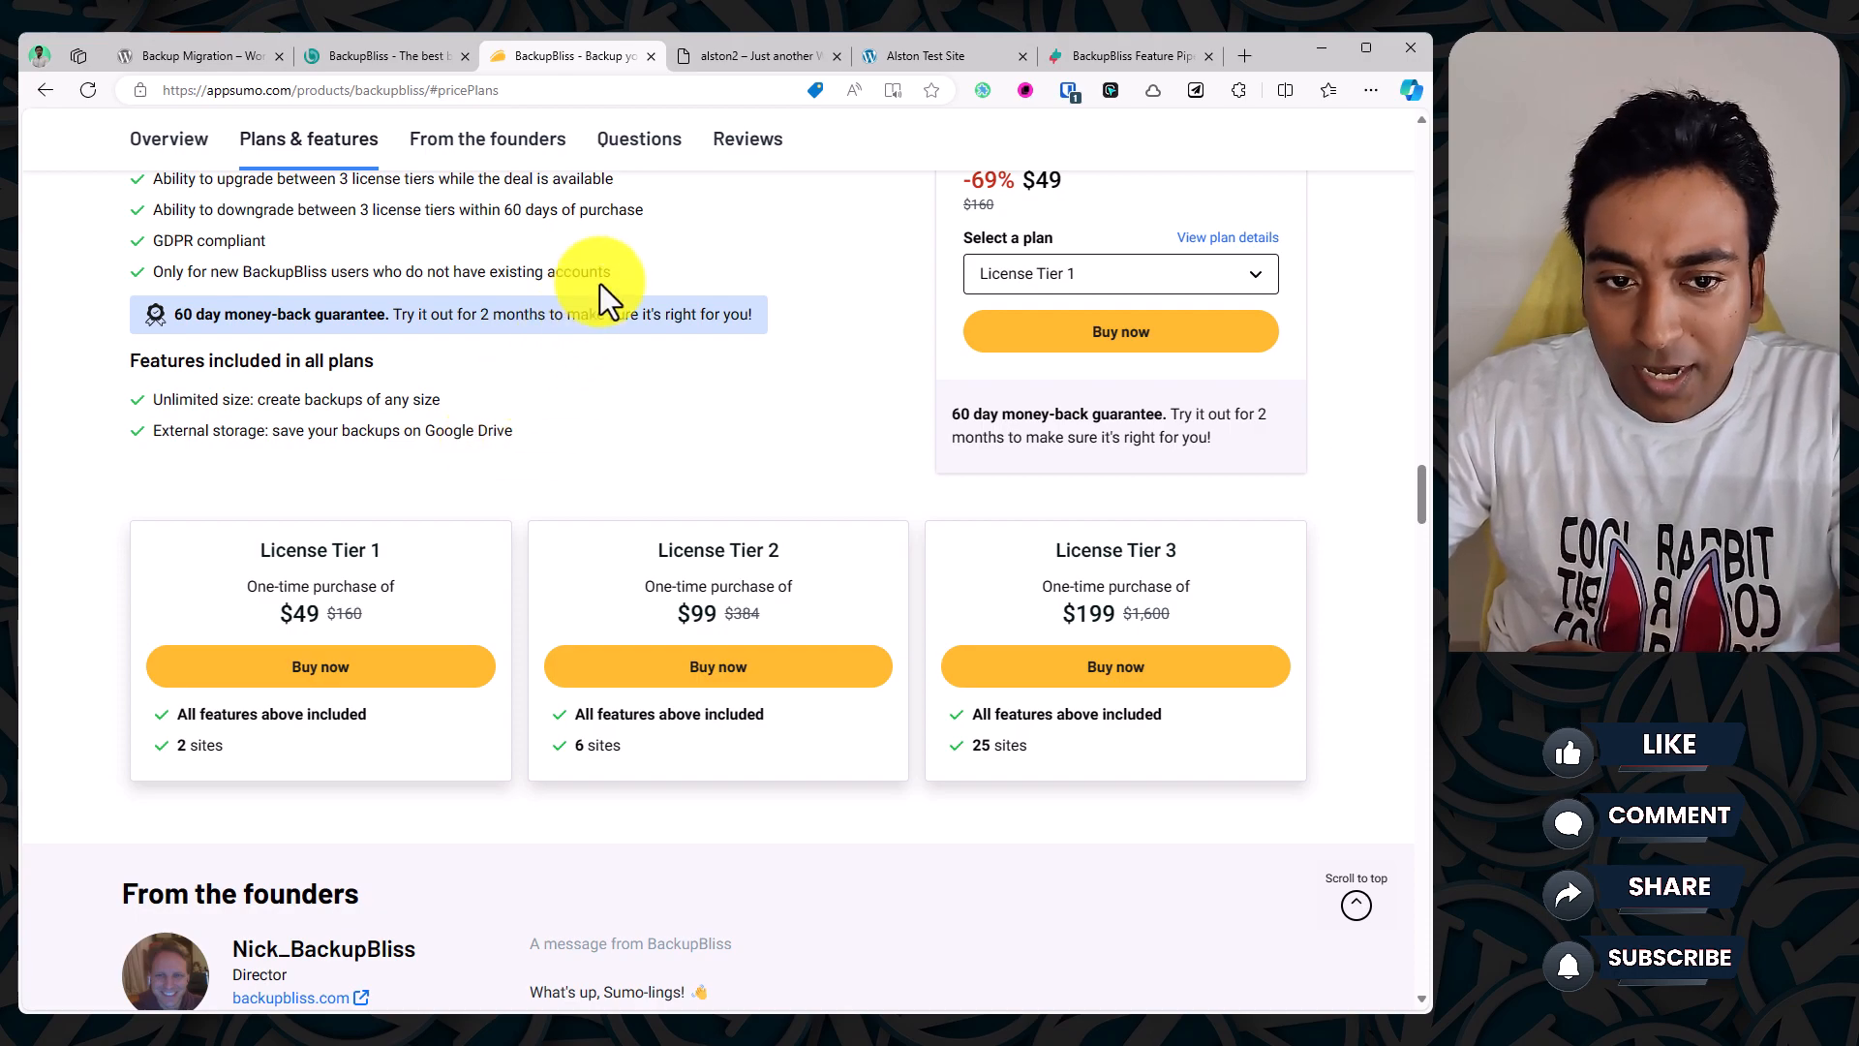
Step: Compare the home pages of the solar demo site and the empty WordPress test site
left_click(756, 58)
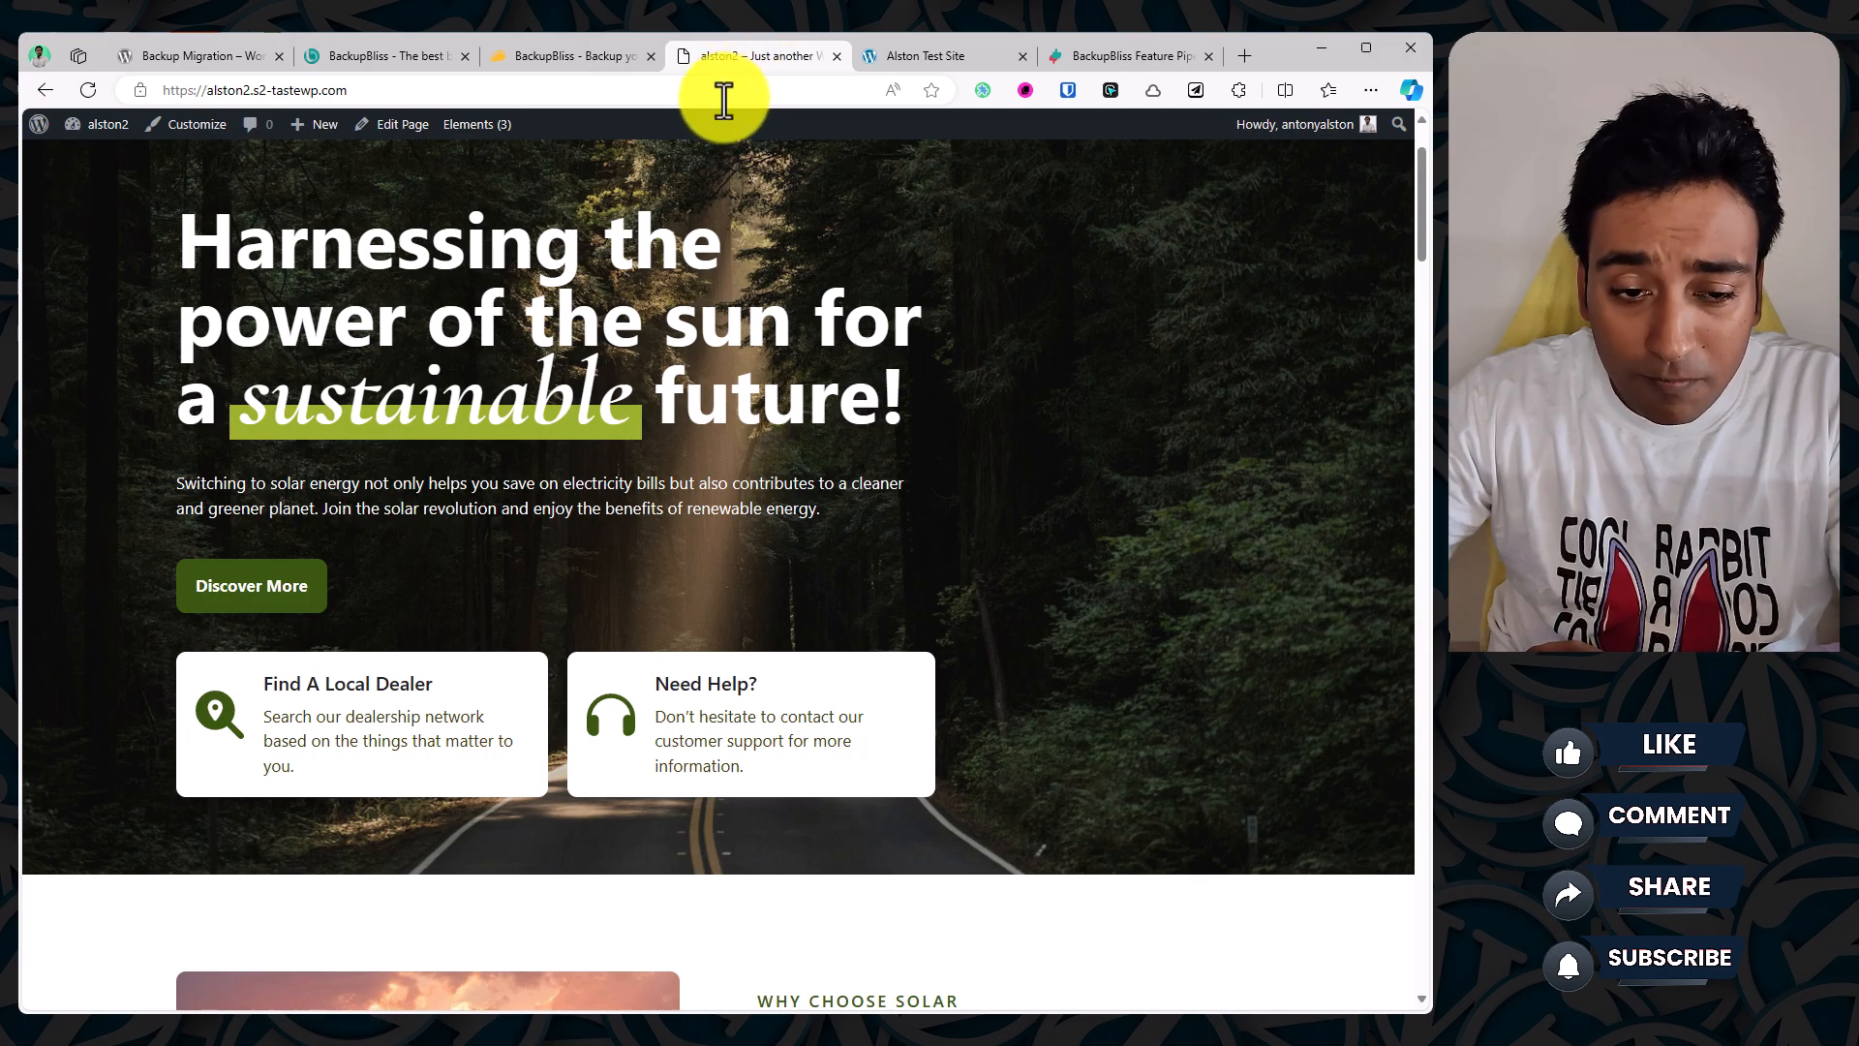
left_click(909, 64)
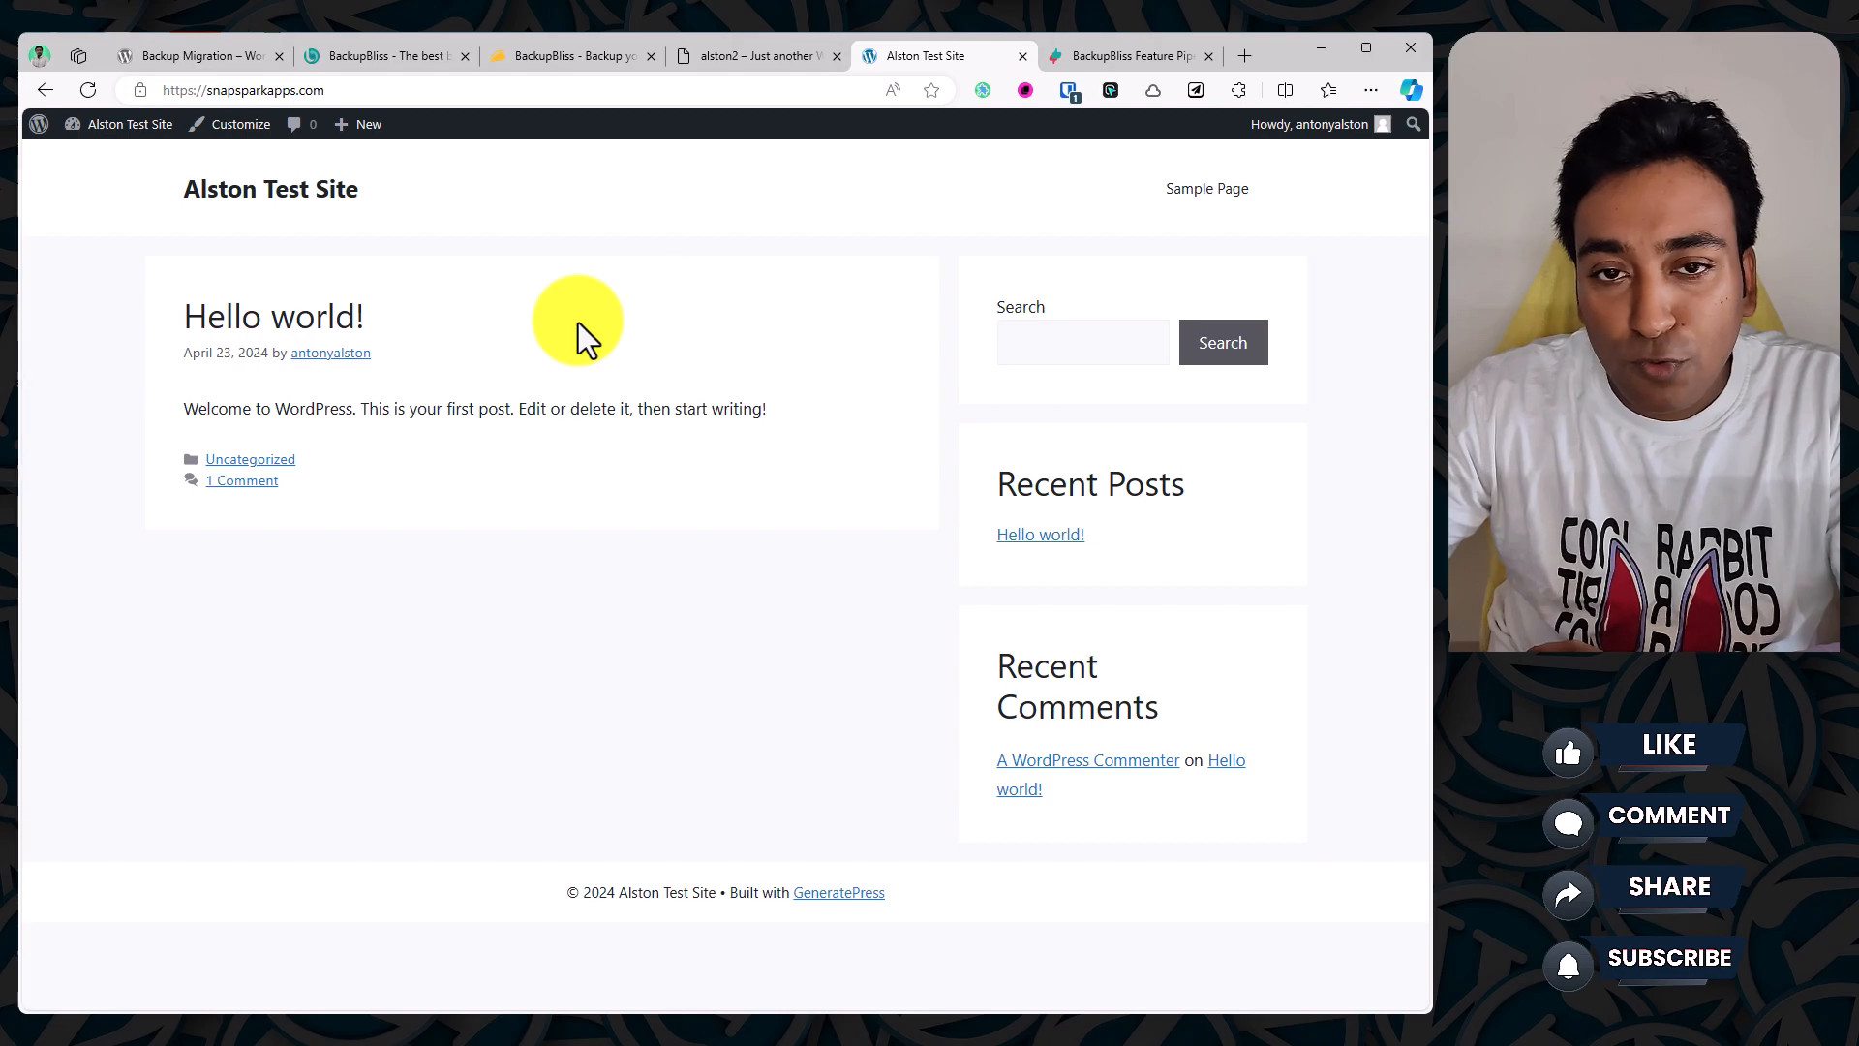
left_click(764, 66)
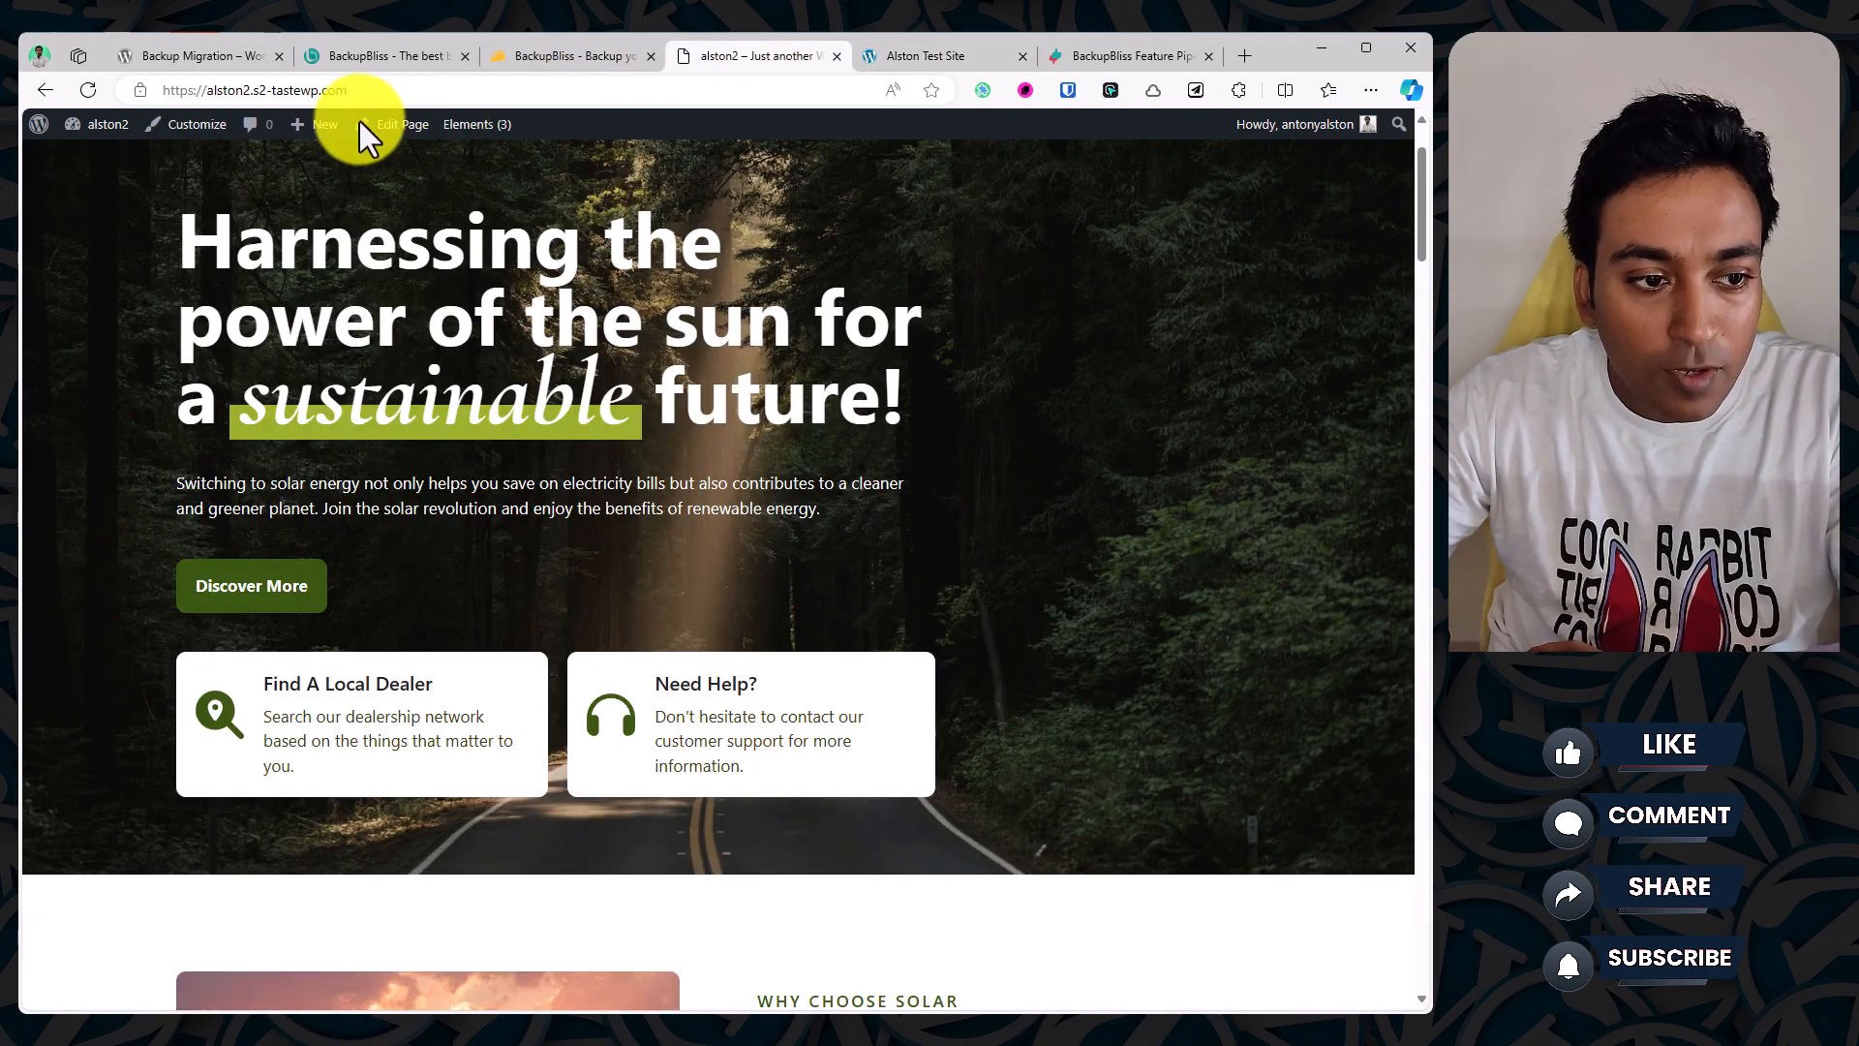
Step: Open the page for adding new plugins in the solar site's WordPress dashboard
left_click(107, 161)
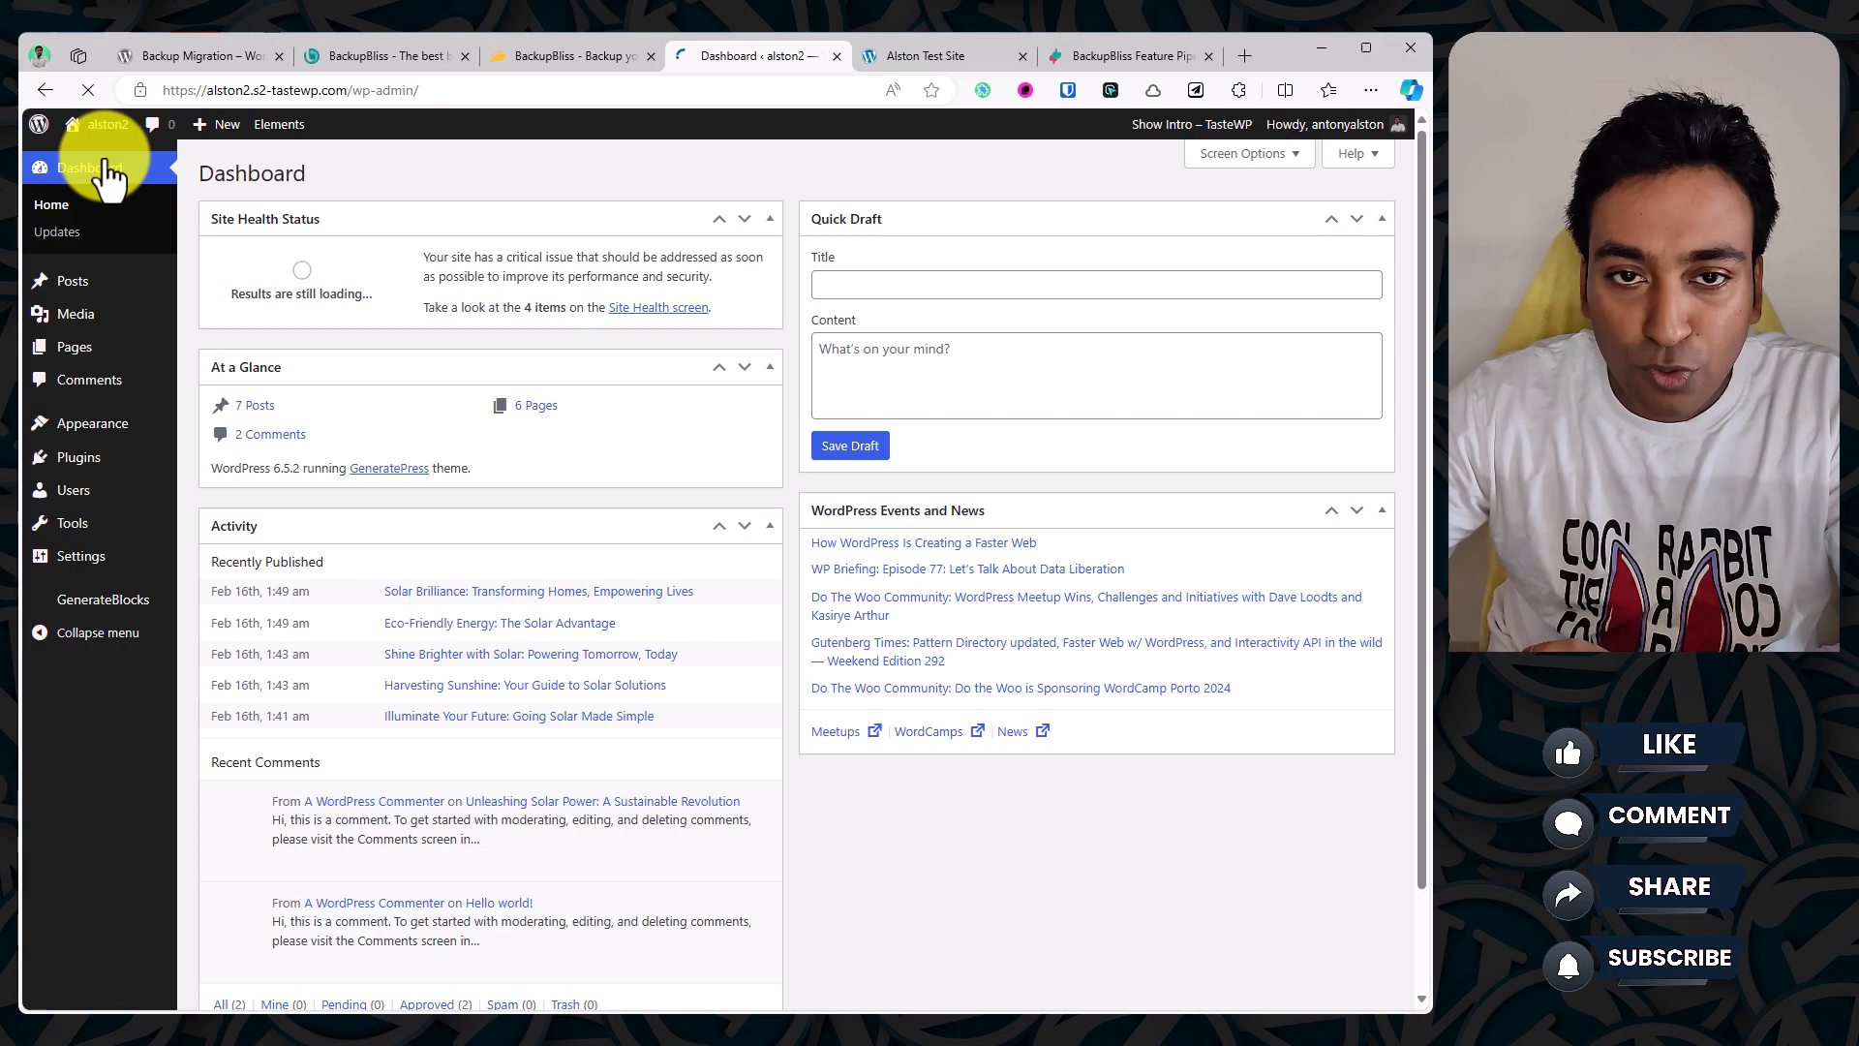
mouse_move(127, 477)
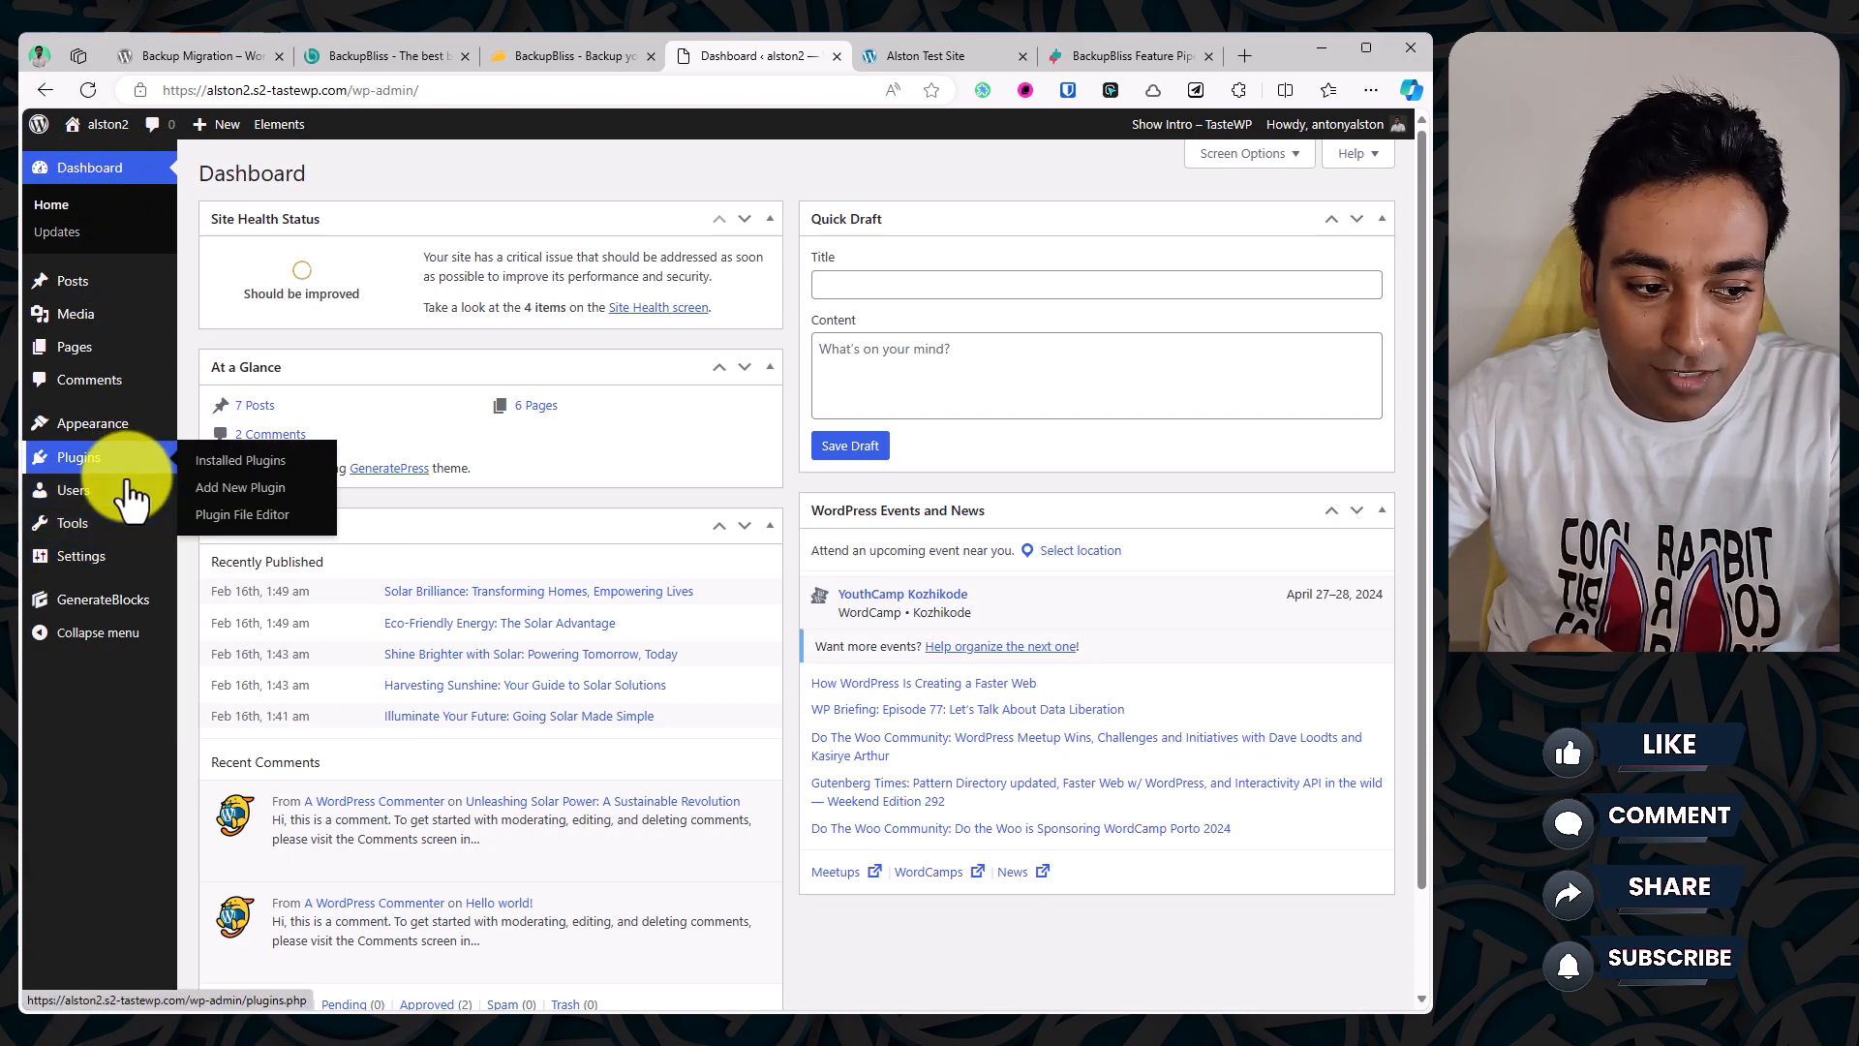
left_click(205, 487)
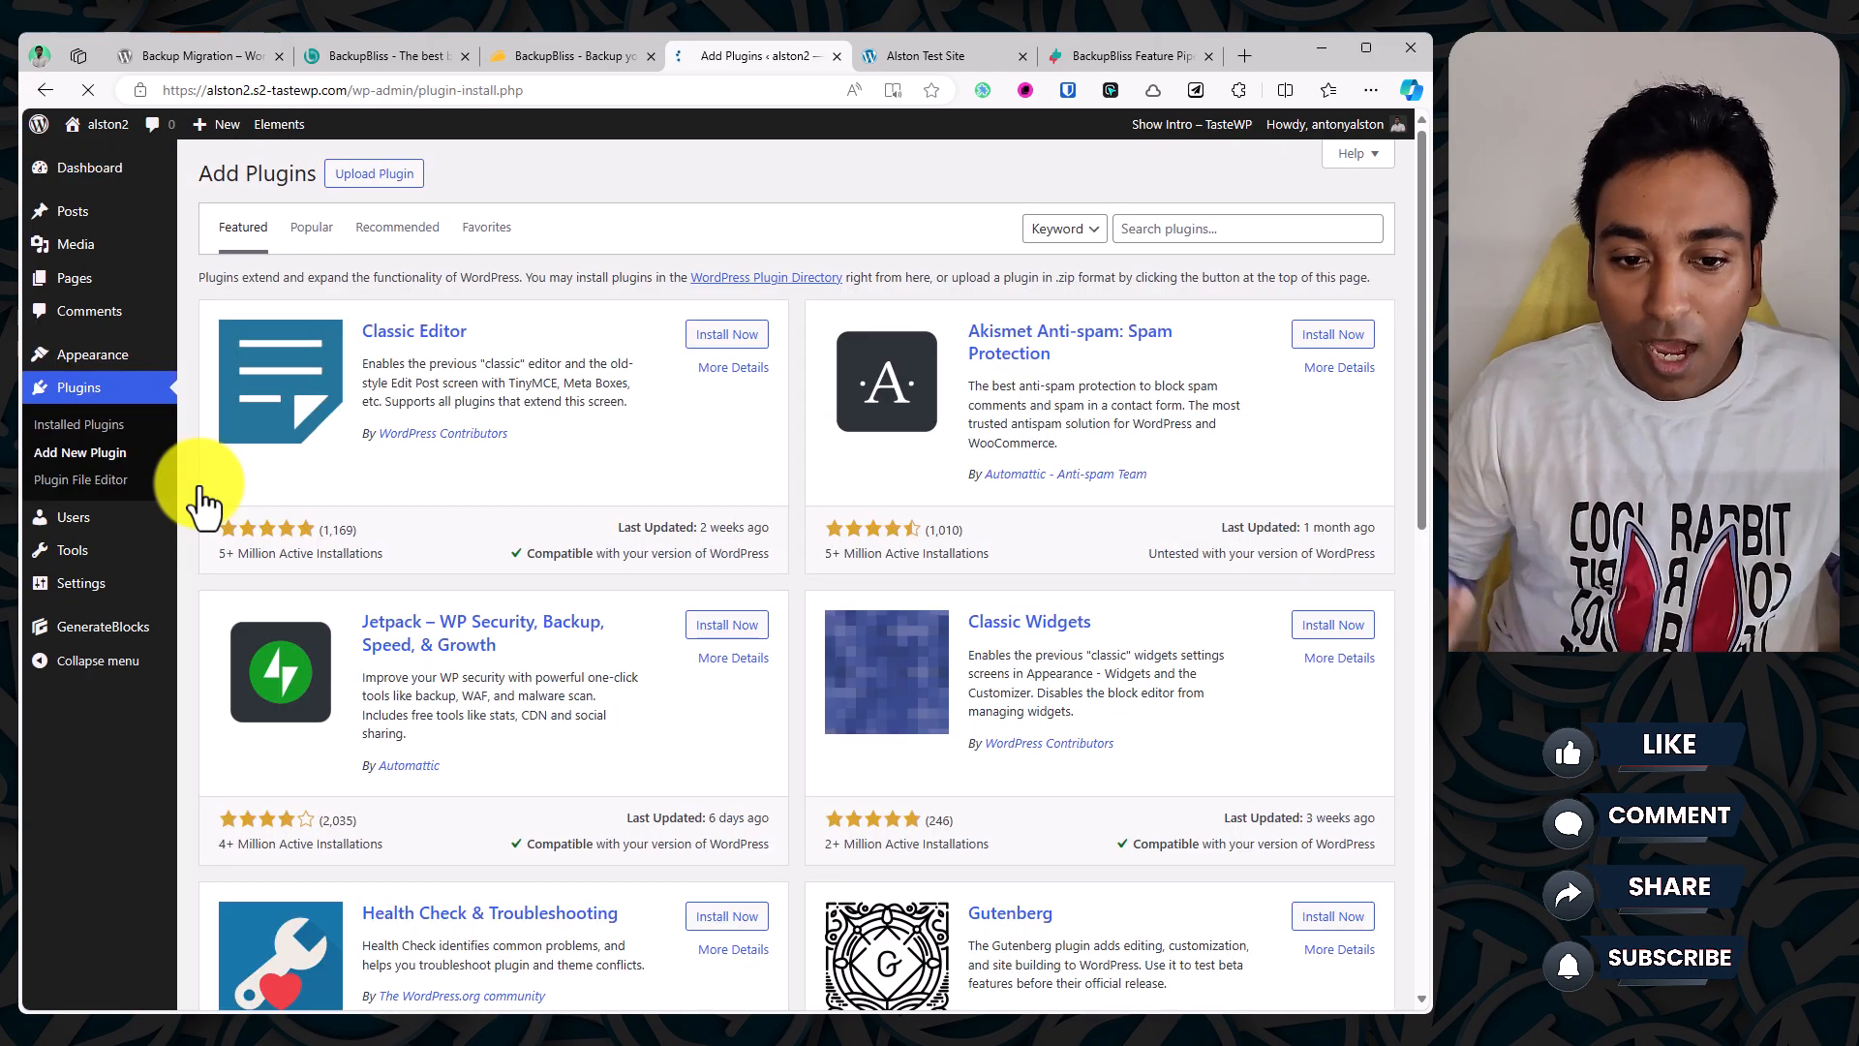
Step: Search the plugin directory for "backupbliss" and install and activate the Backup Migration plugin
left_click(1276, 220)
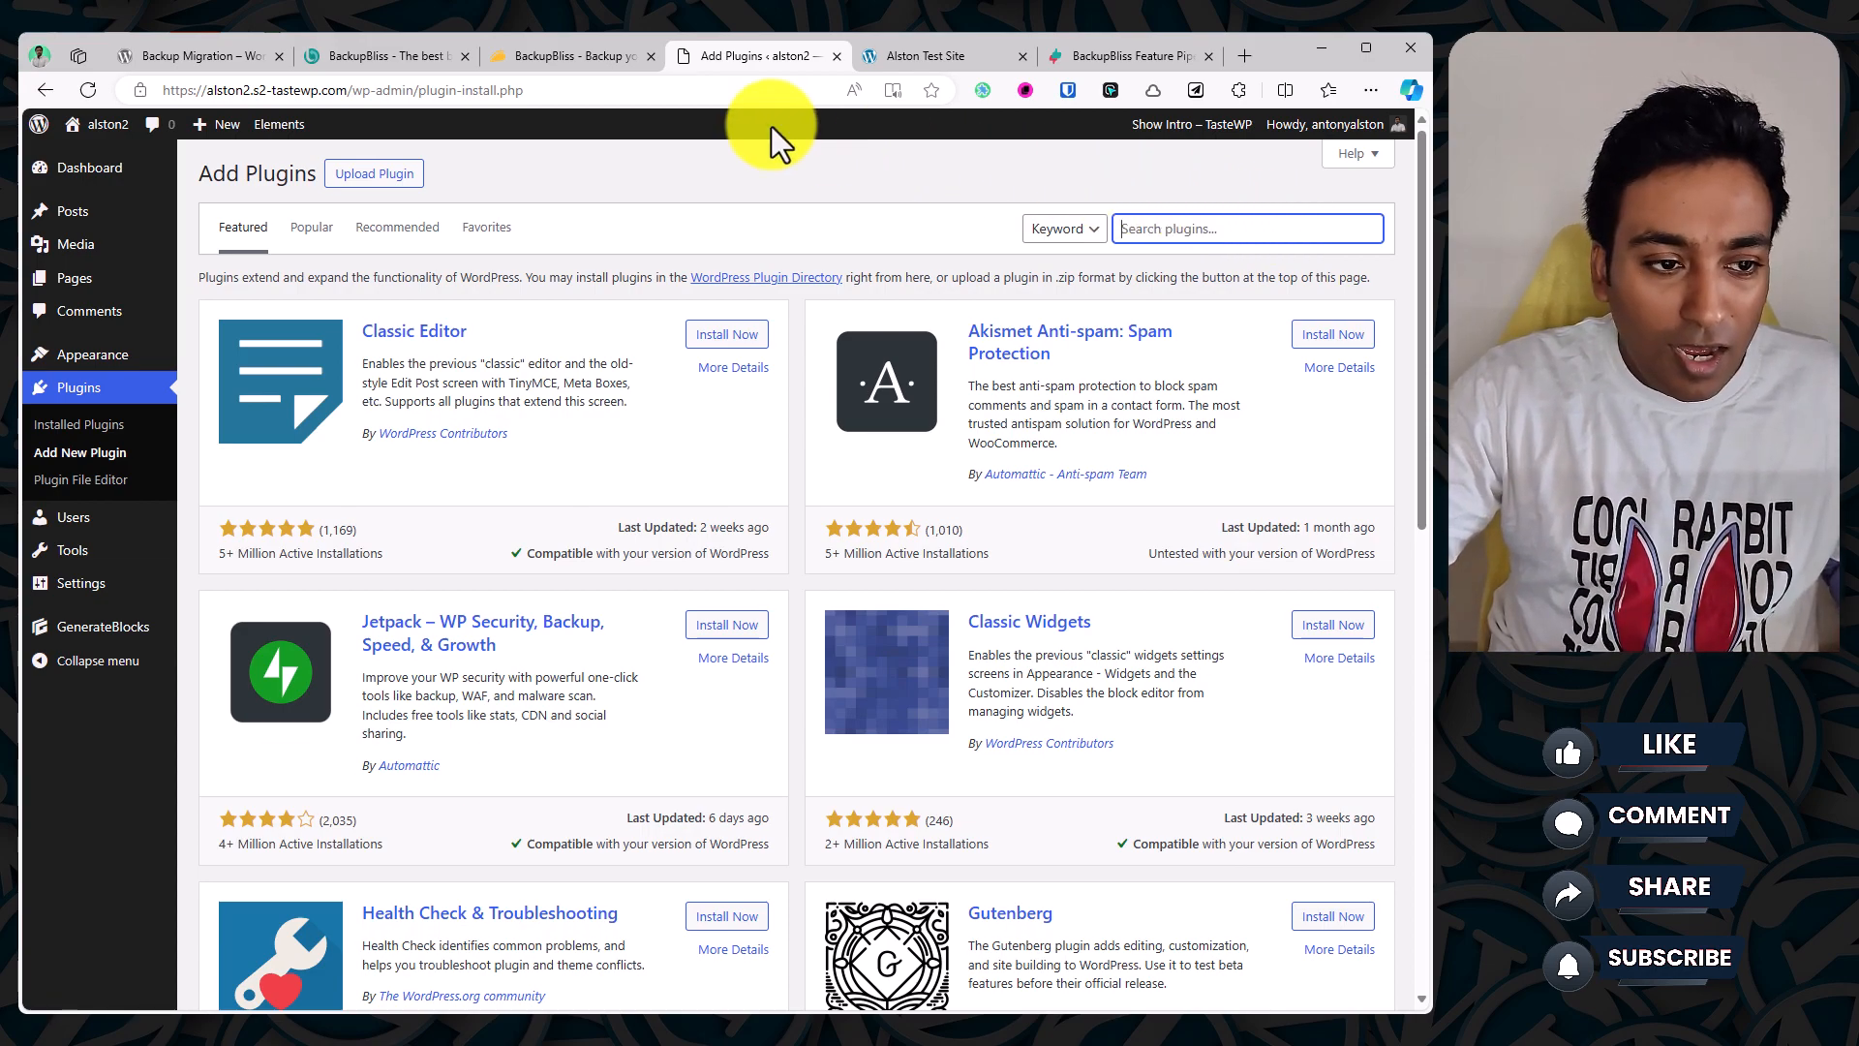
left_click(357, 56)
left_click(233, 90)
left_click(746, 58)
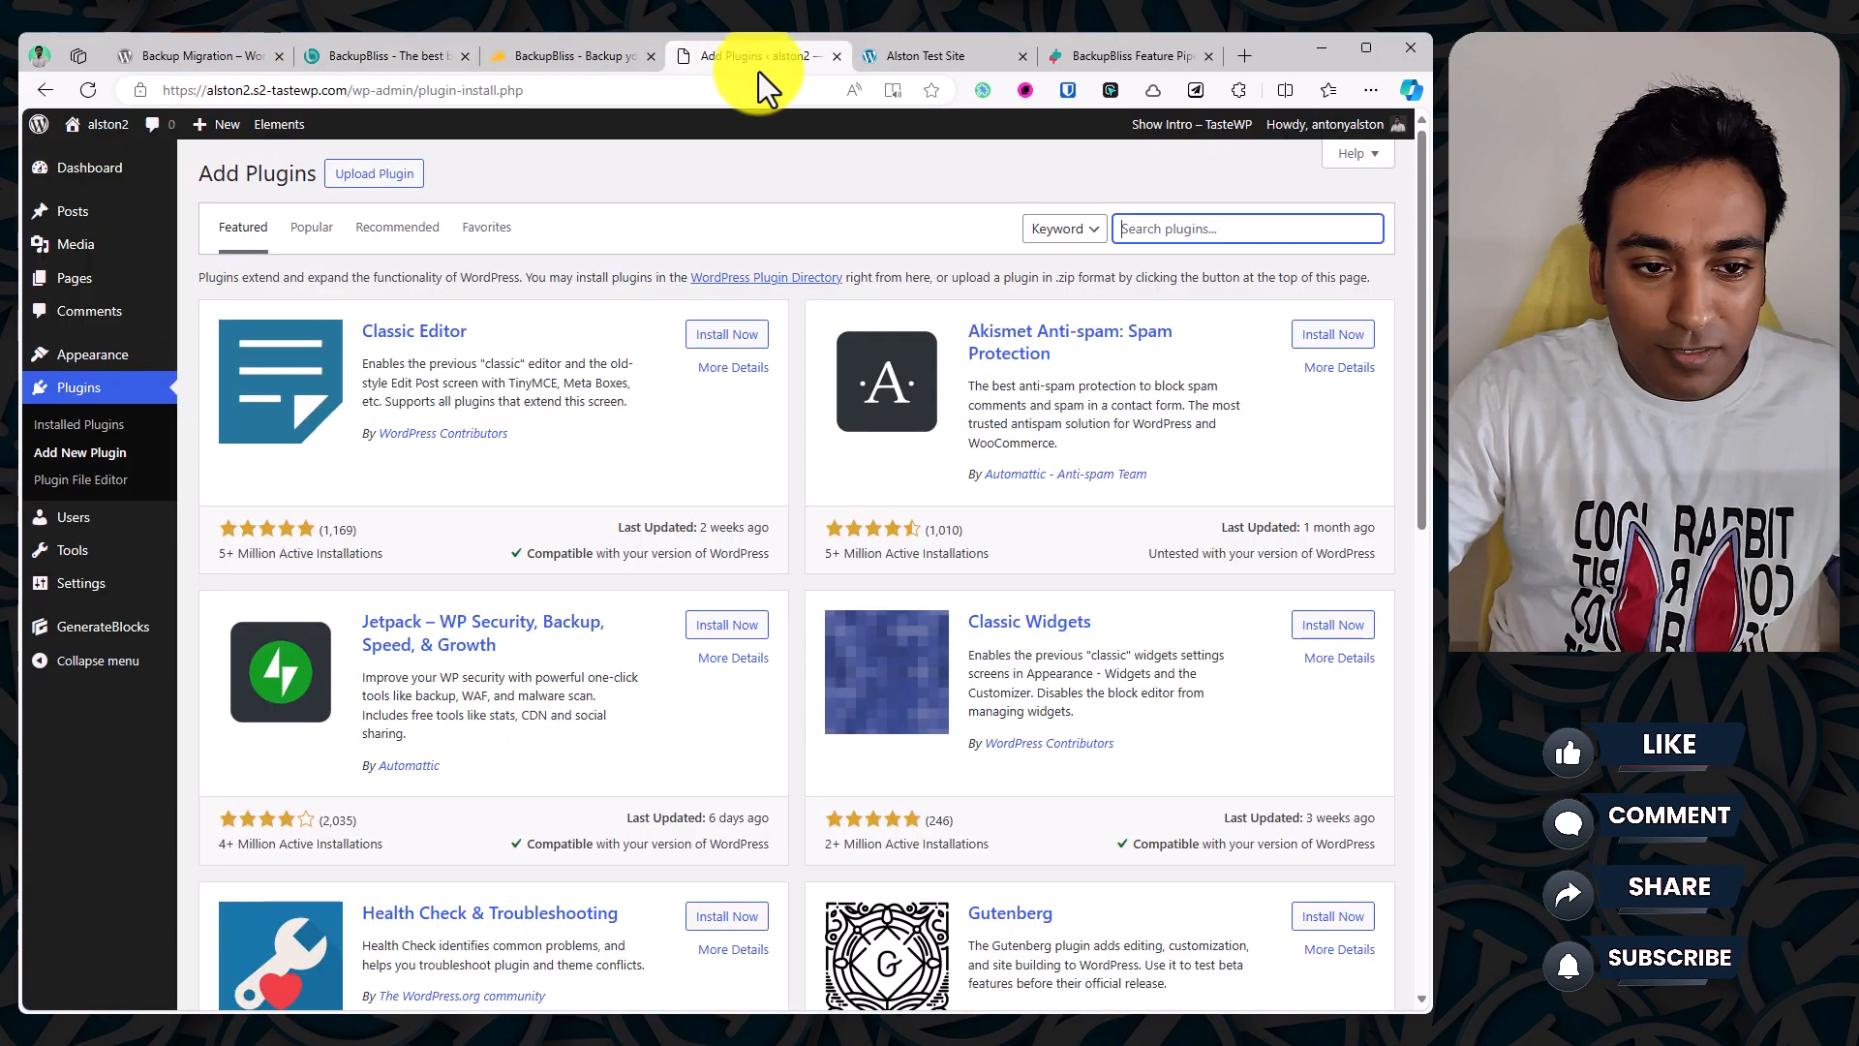
type("backupbliss")
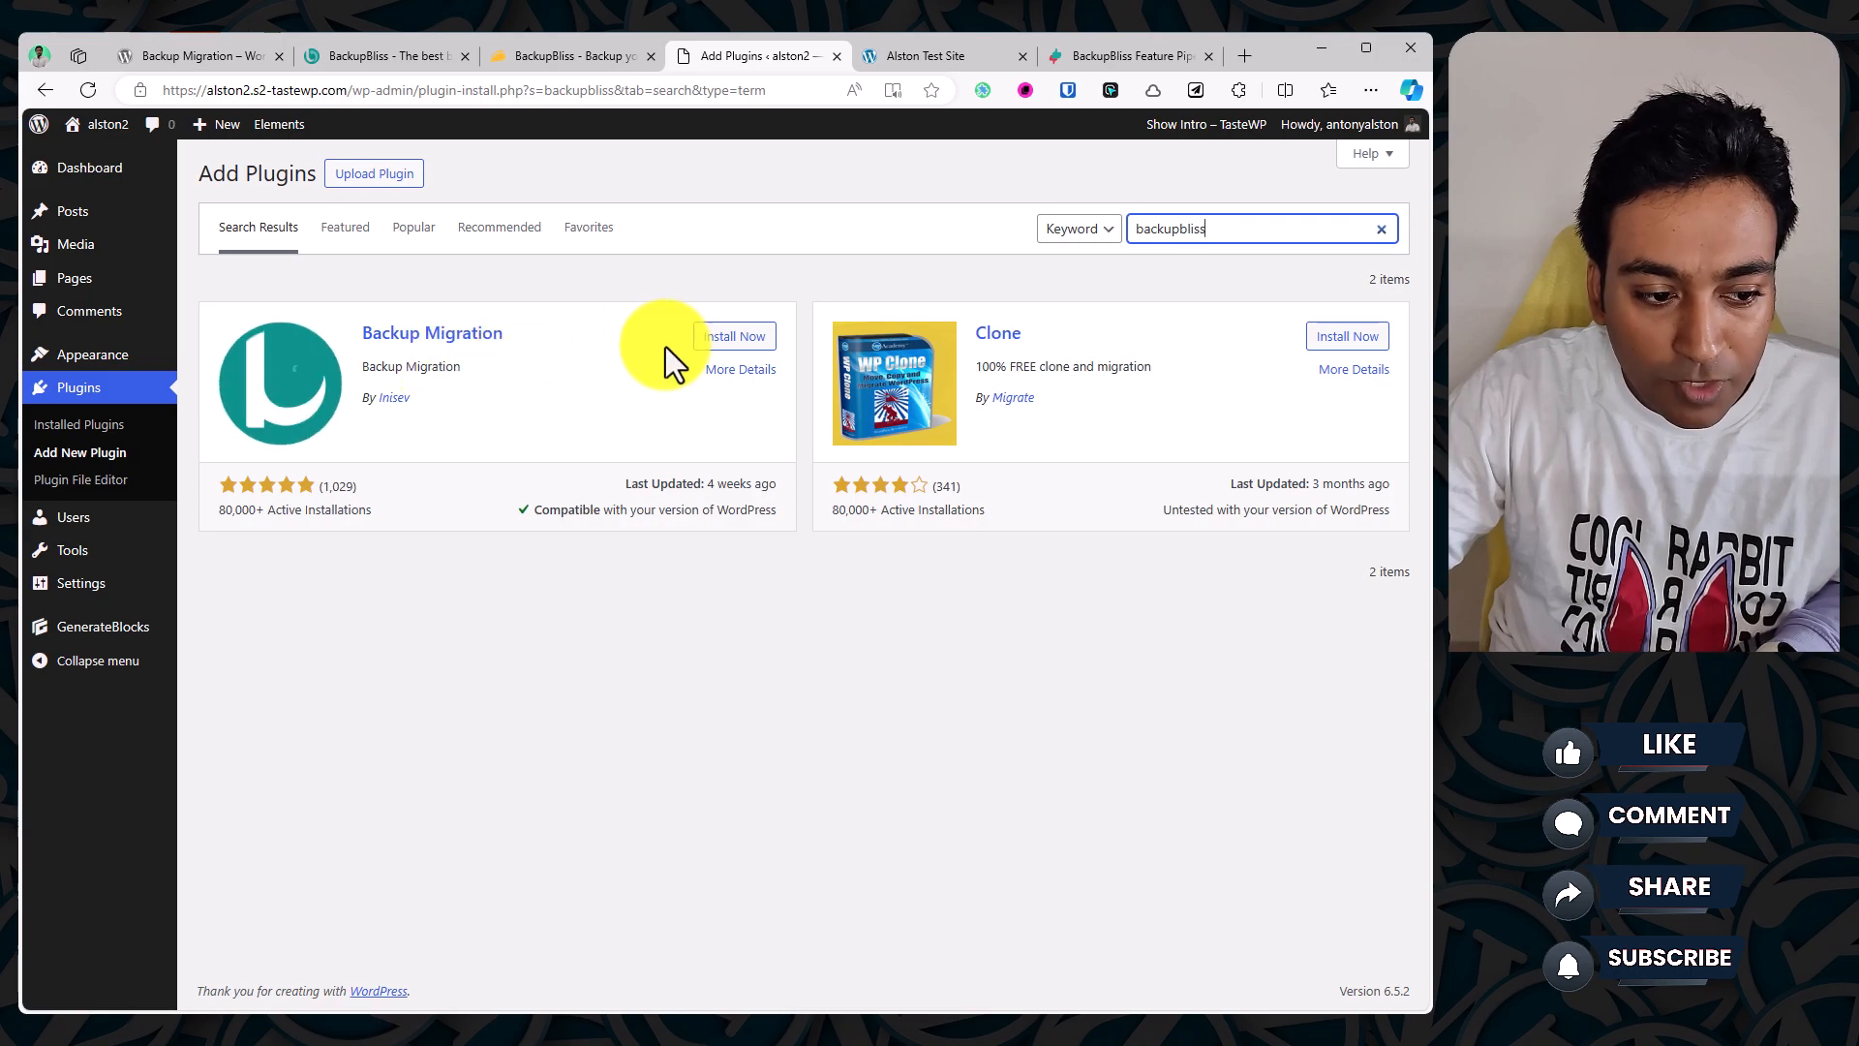
left_click(731, 341)
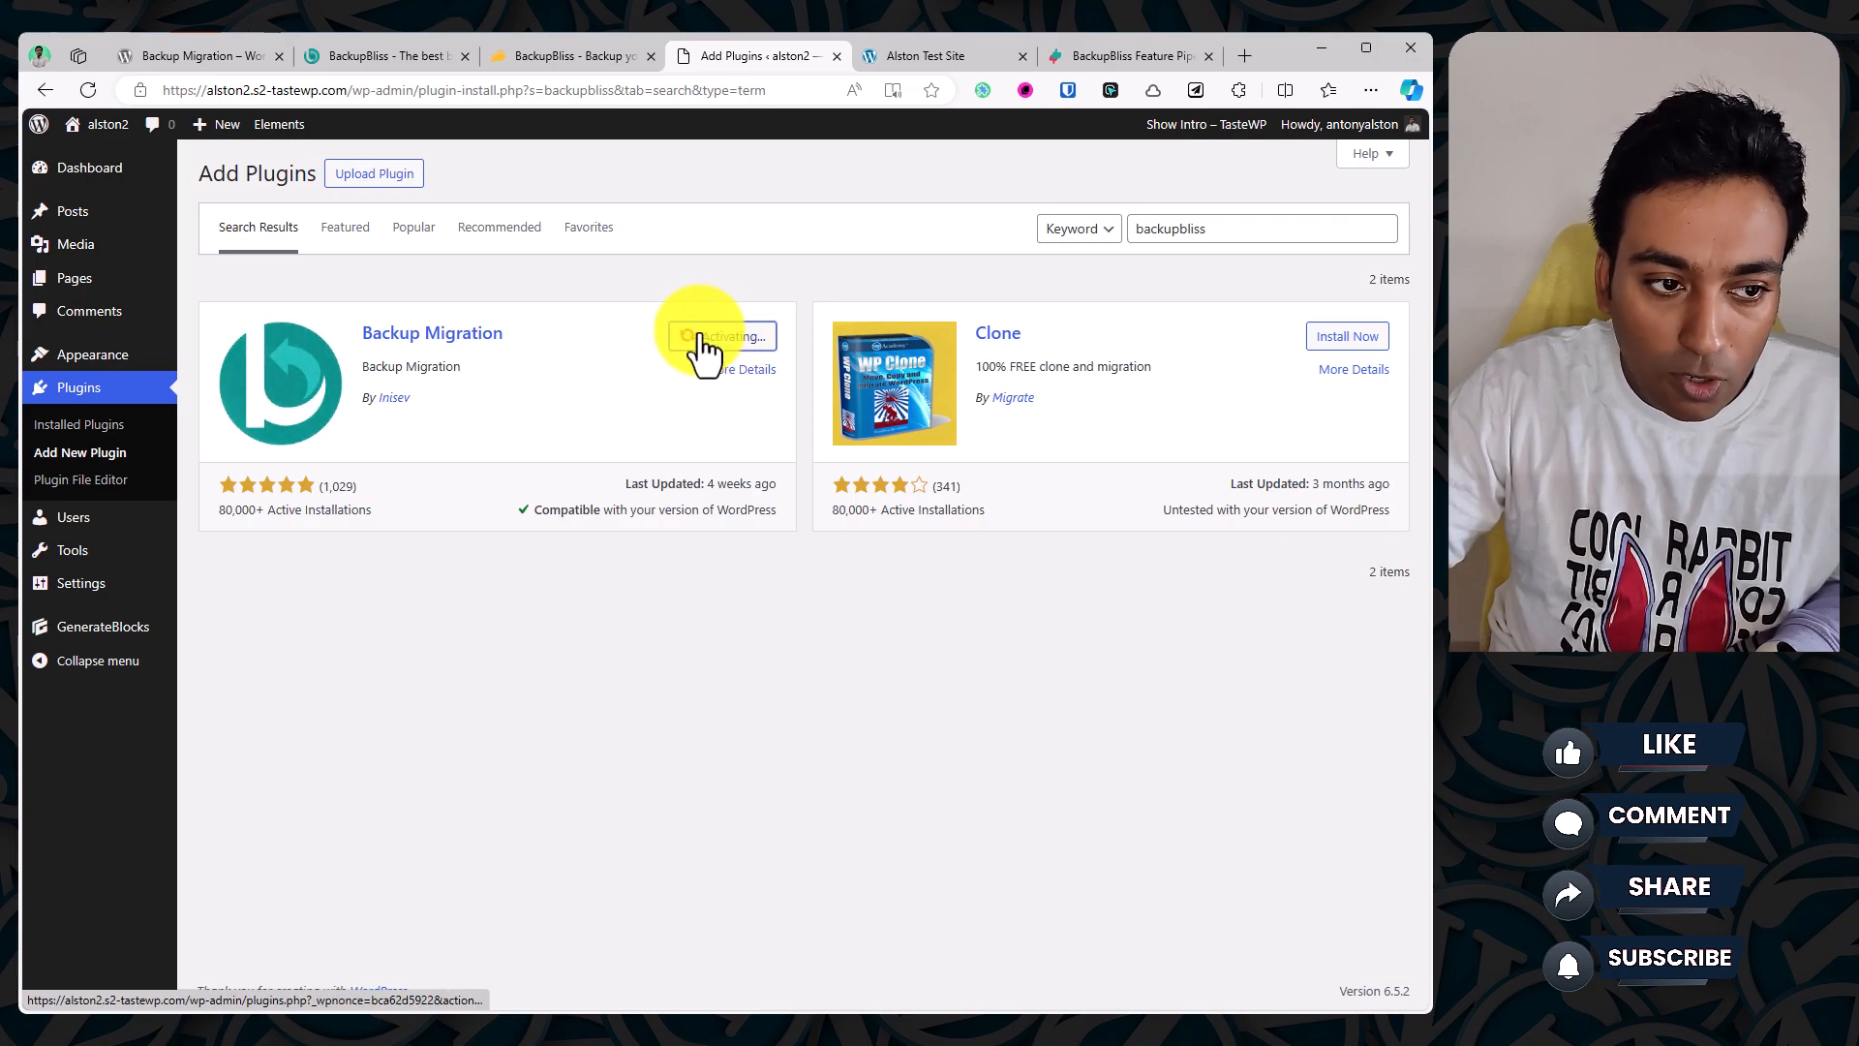
left_click(714, 338)
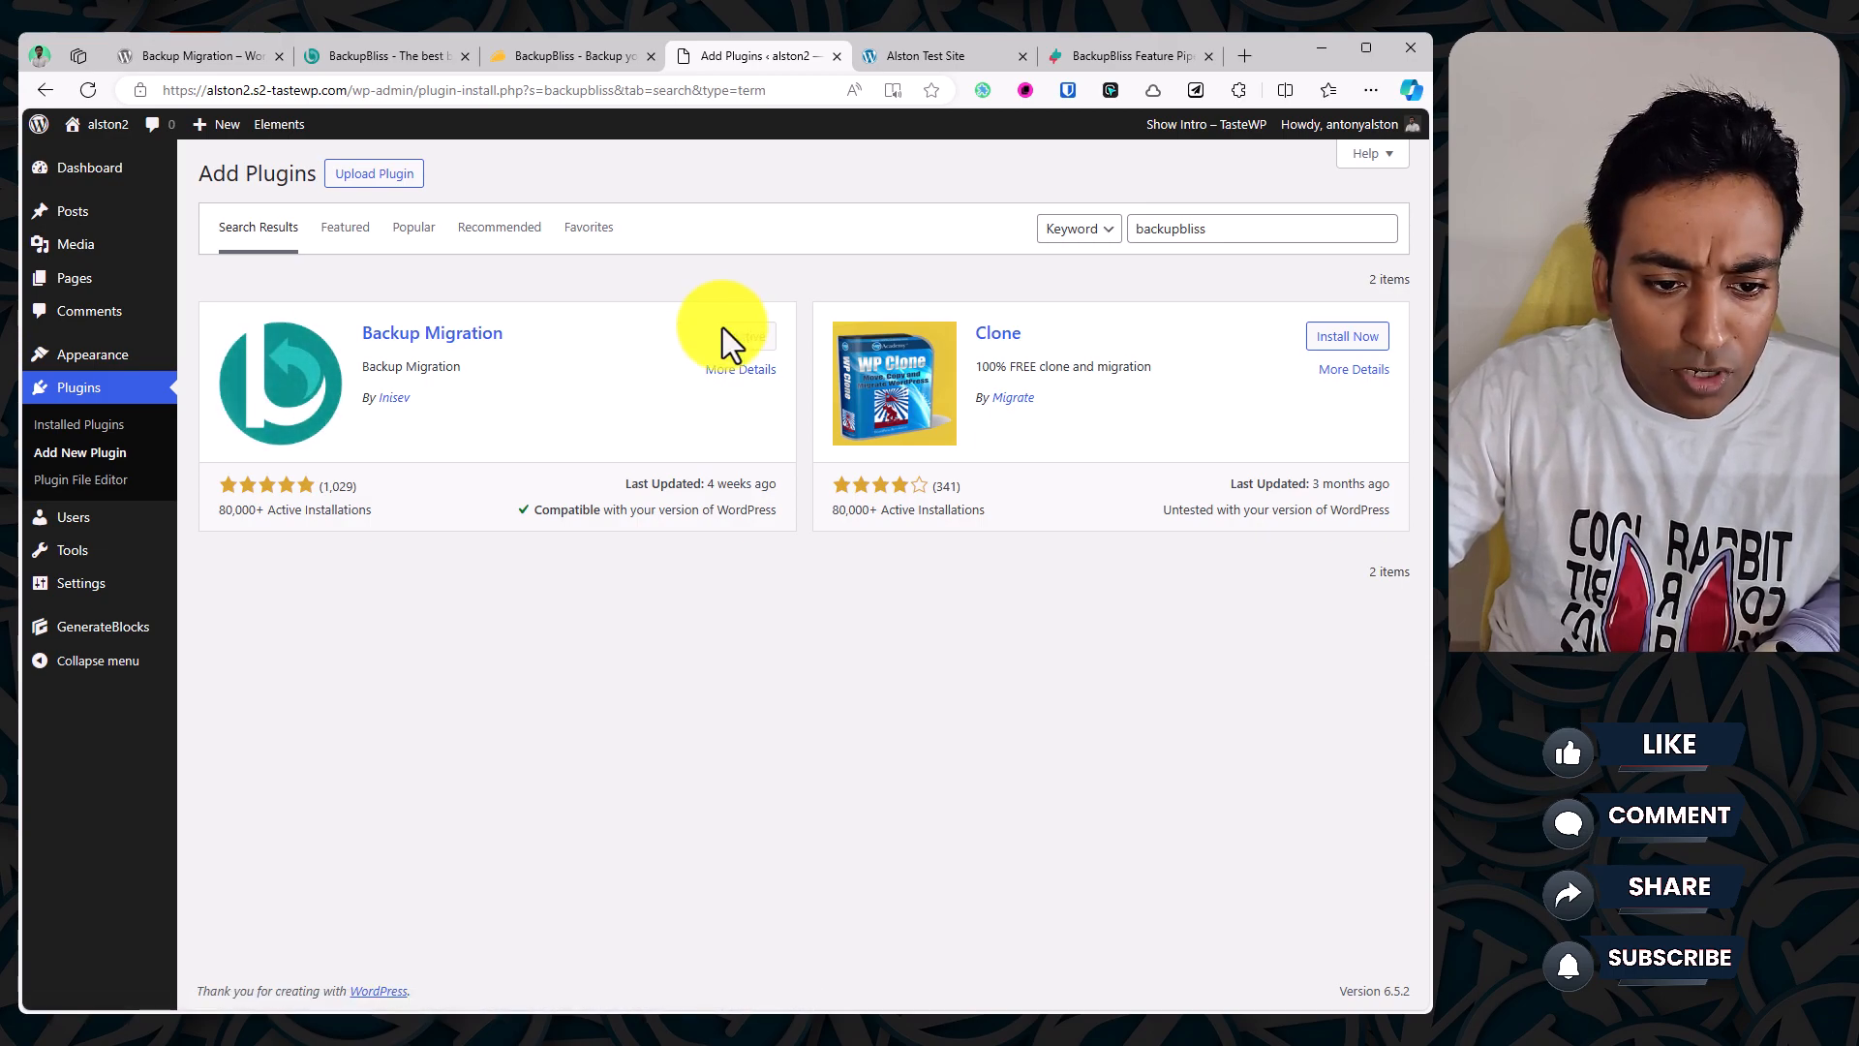
Step: Skip Backup Migration's alerts and tracking opt-in and start an immediate backup of the site
left_click(150, 180)
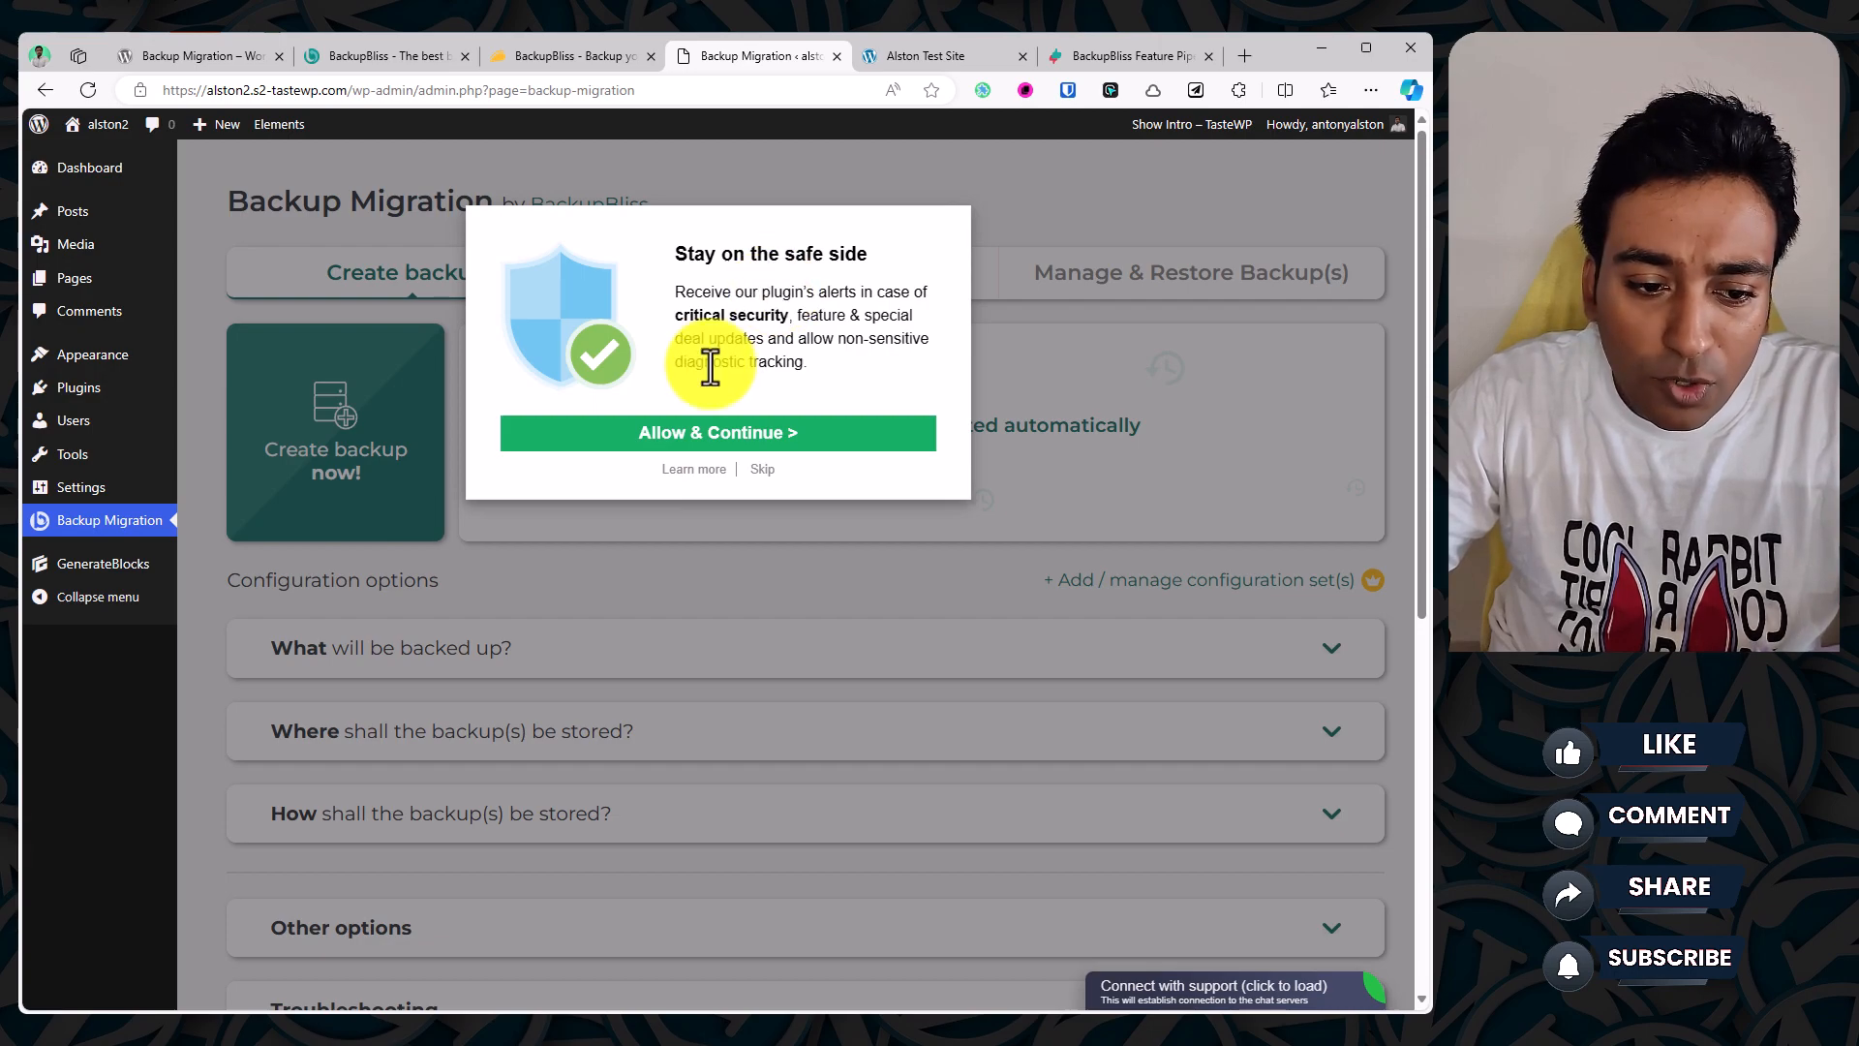
left_click(763, 473)
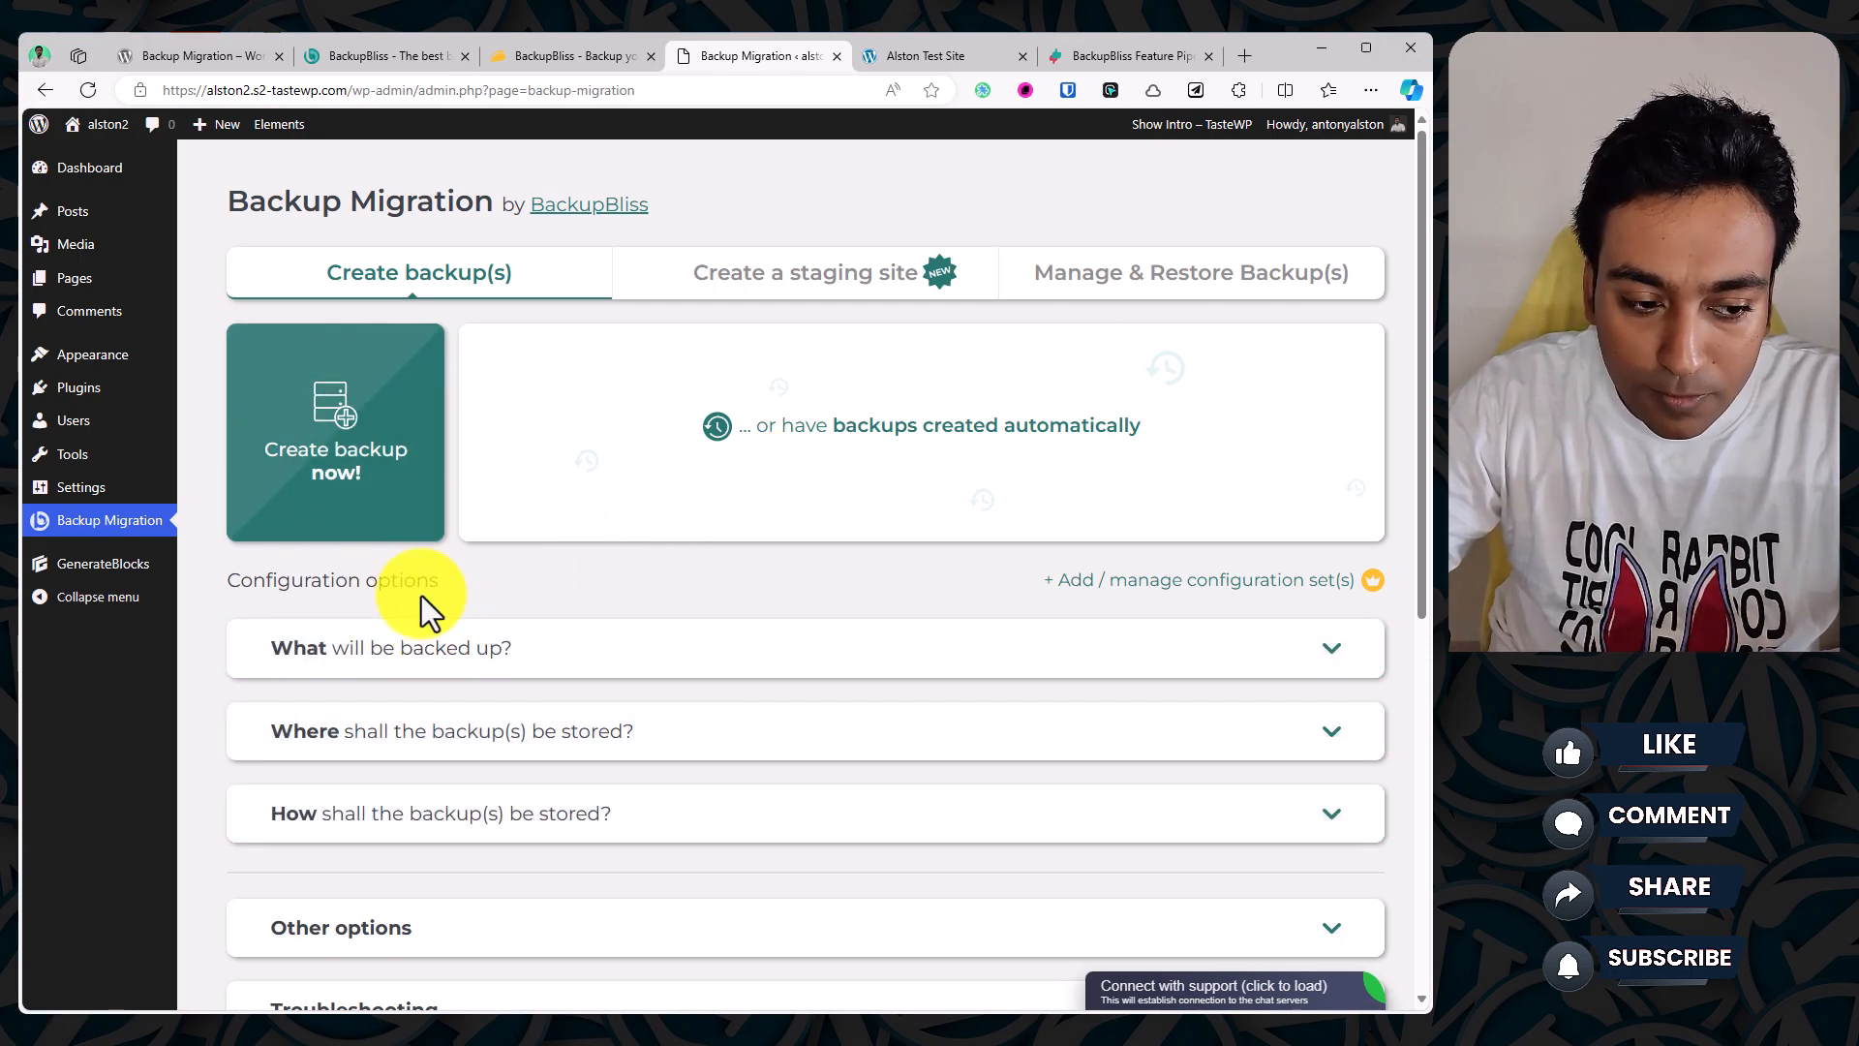
left_click(329, 463)
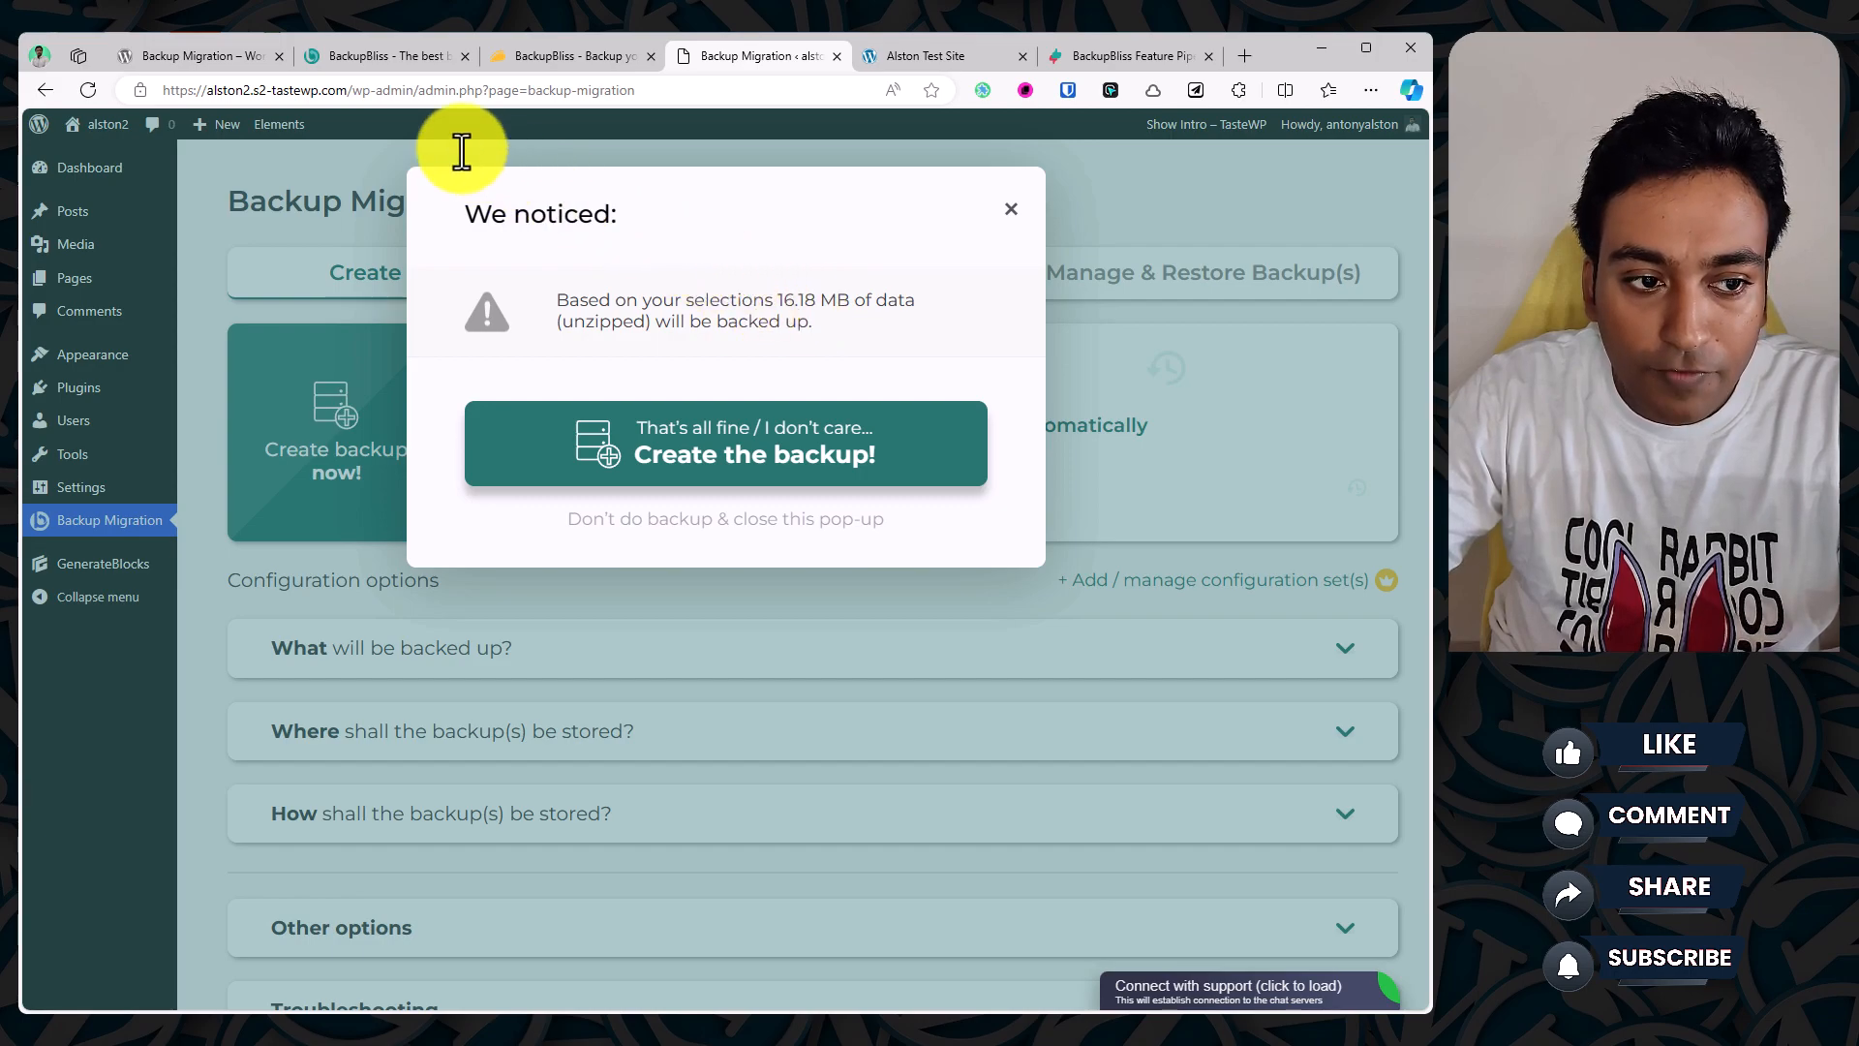
Step: Open the solar site's home page in a new tab and look through its content
left_click_drag(346, 95, 159, 113)
key("ctrl+c")
key("ctrl+t")
key("ctrl+v")
key("Return")
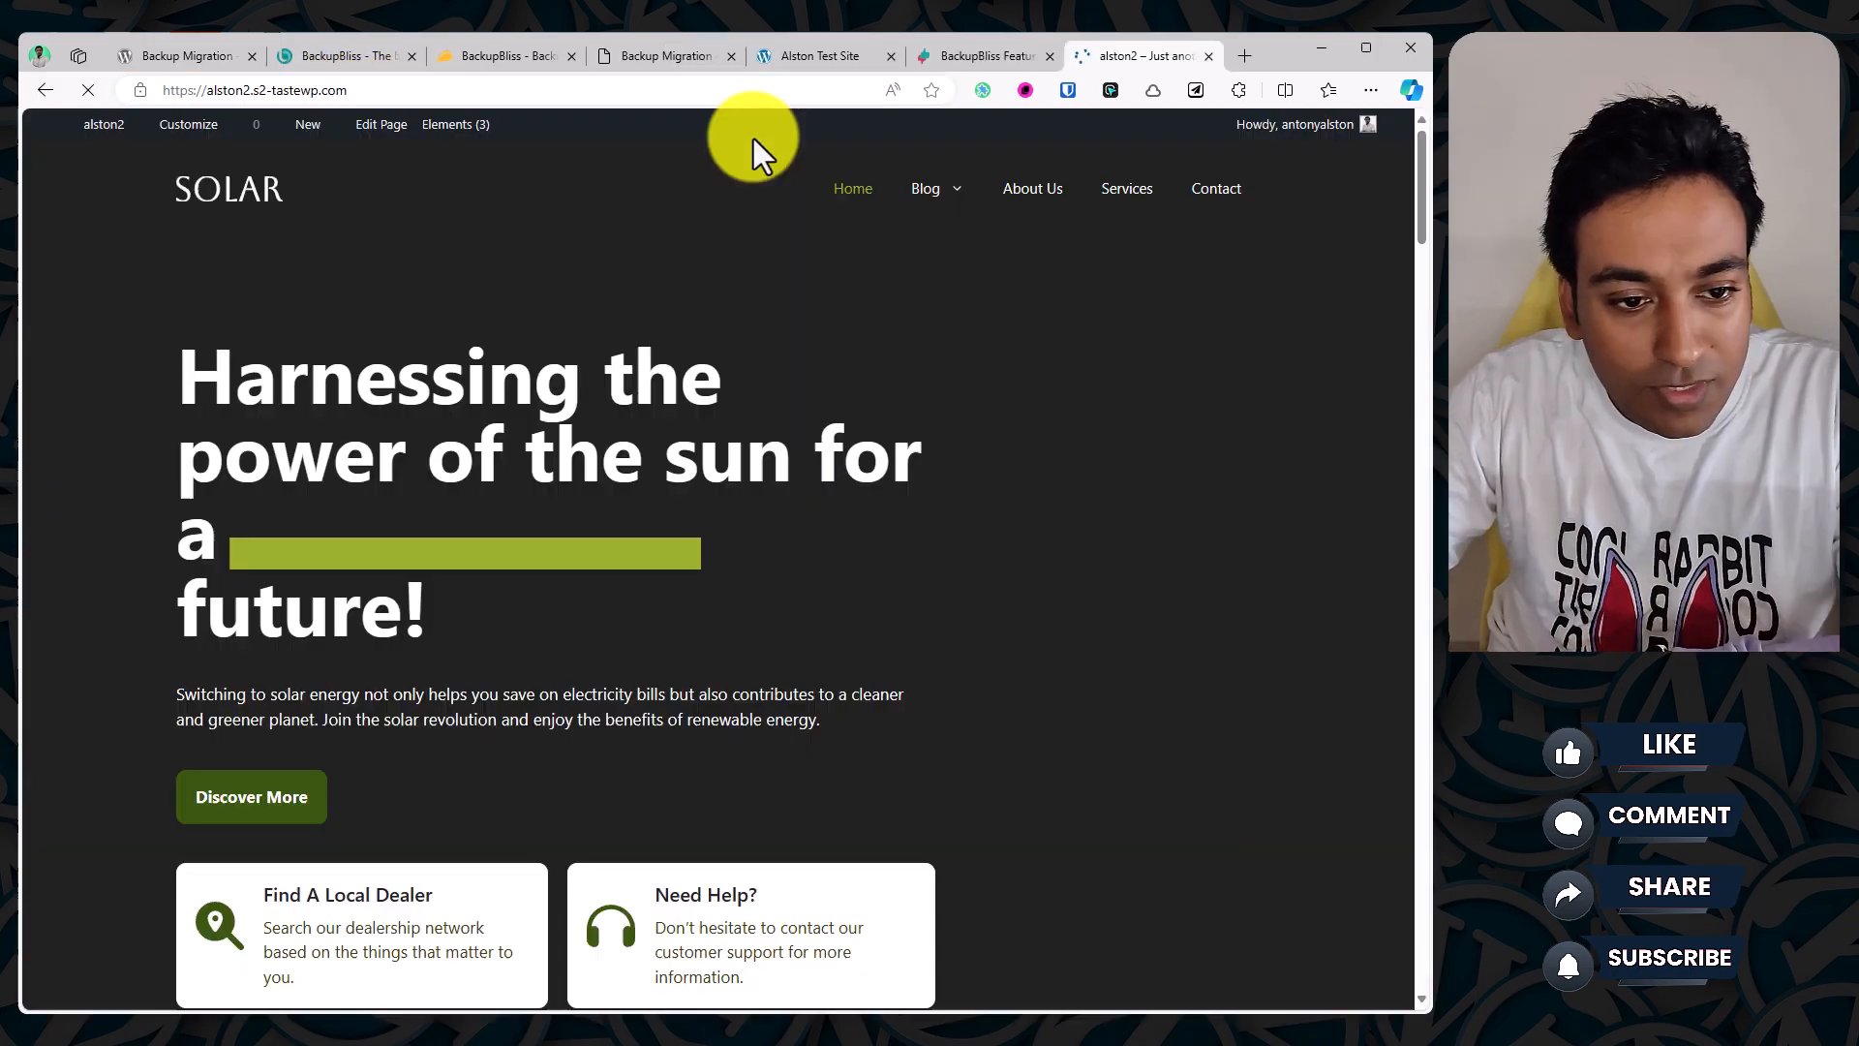
scroll(746, 389, "down", 20)
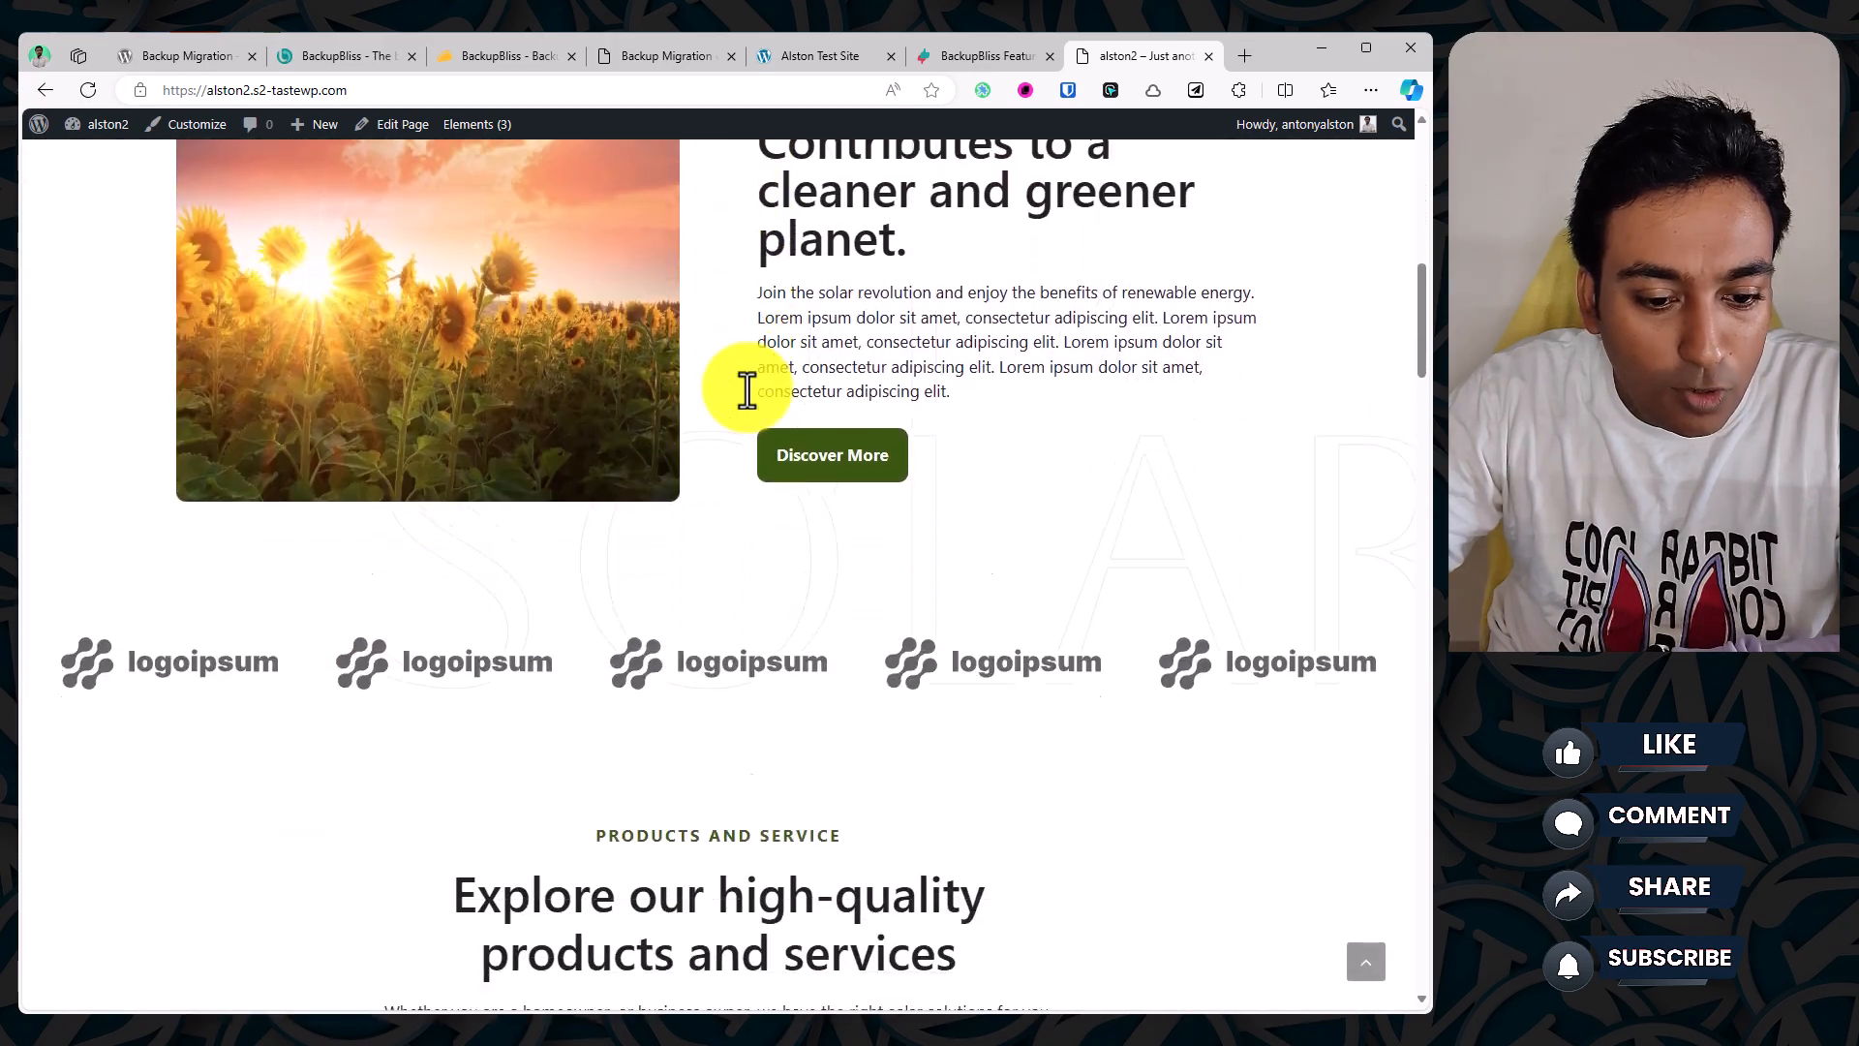
scroll(748, 390, "up", 20)
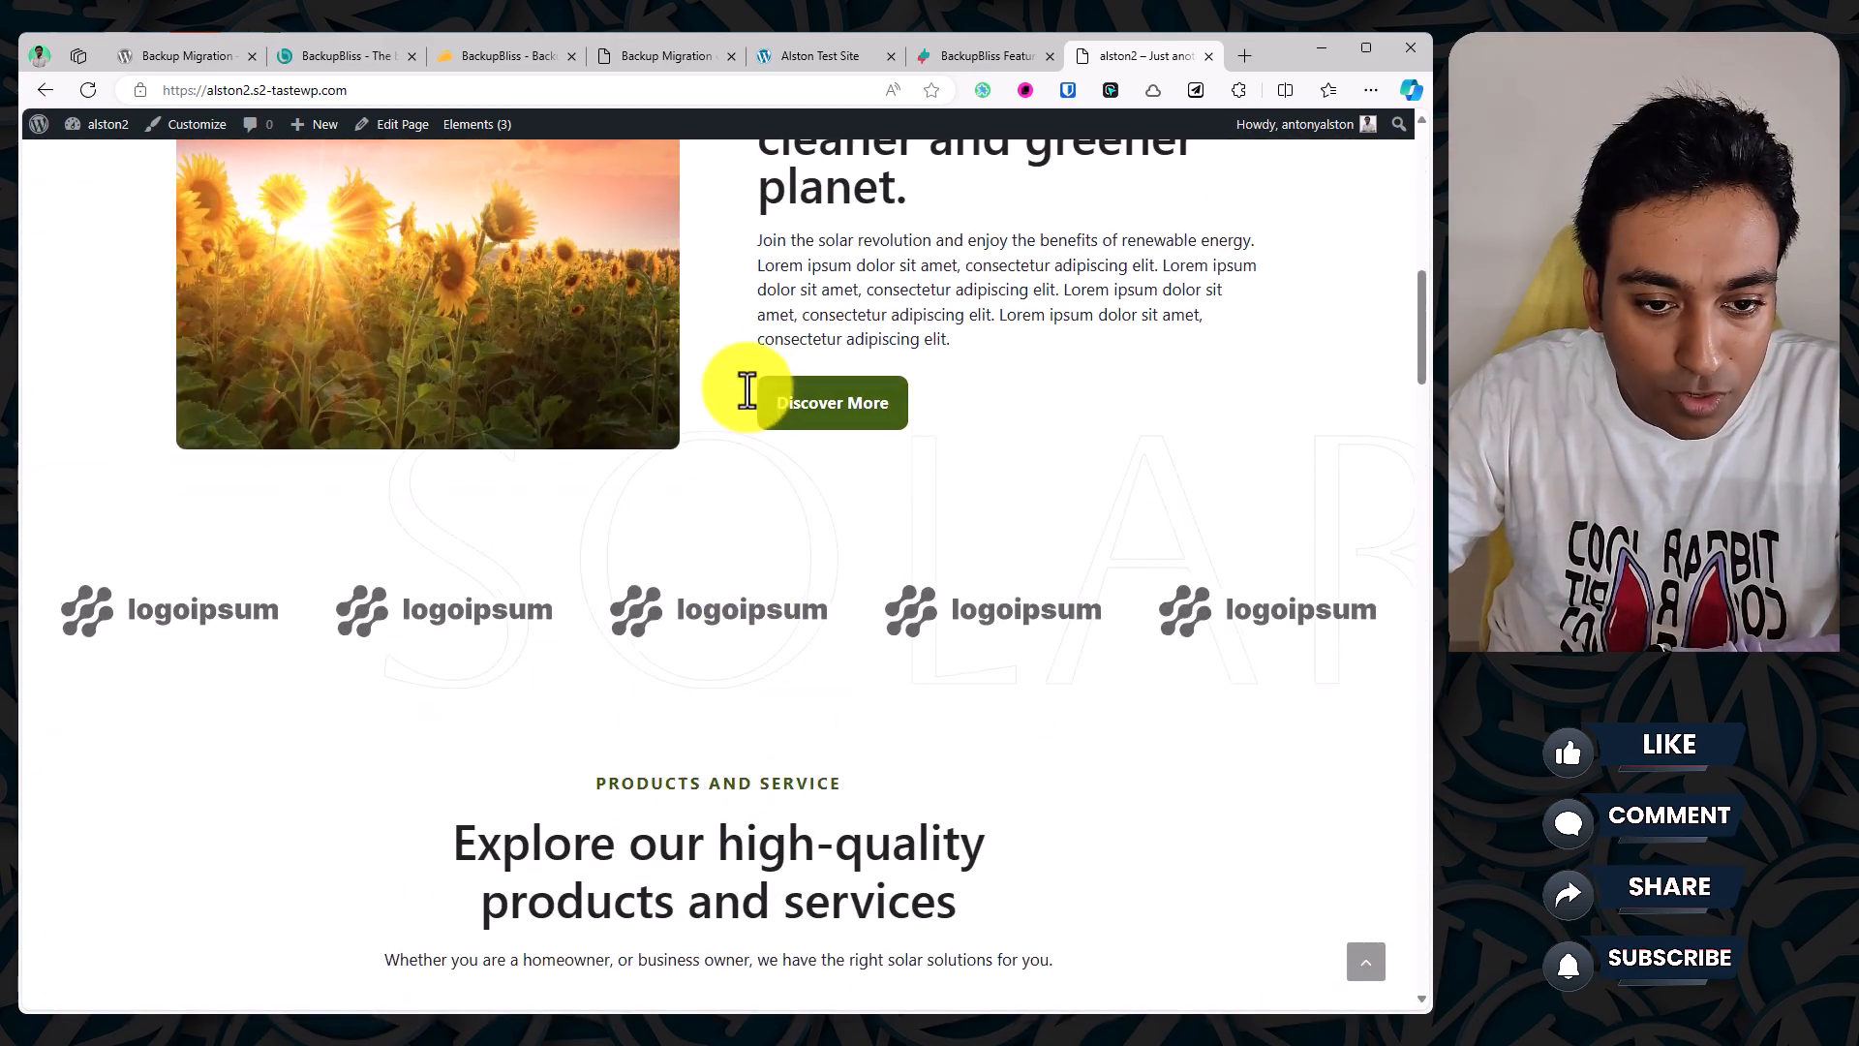
scroll(926, 189, "up", 6)
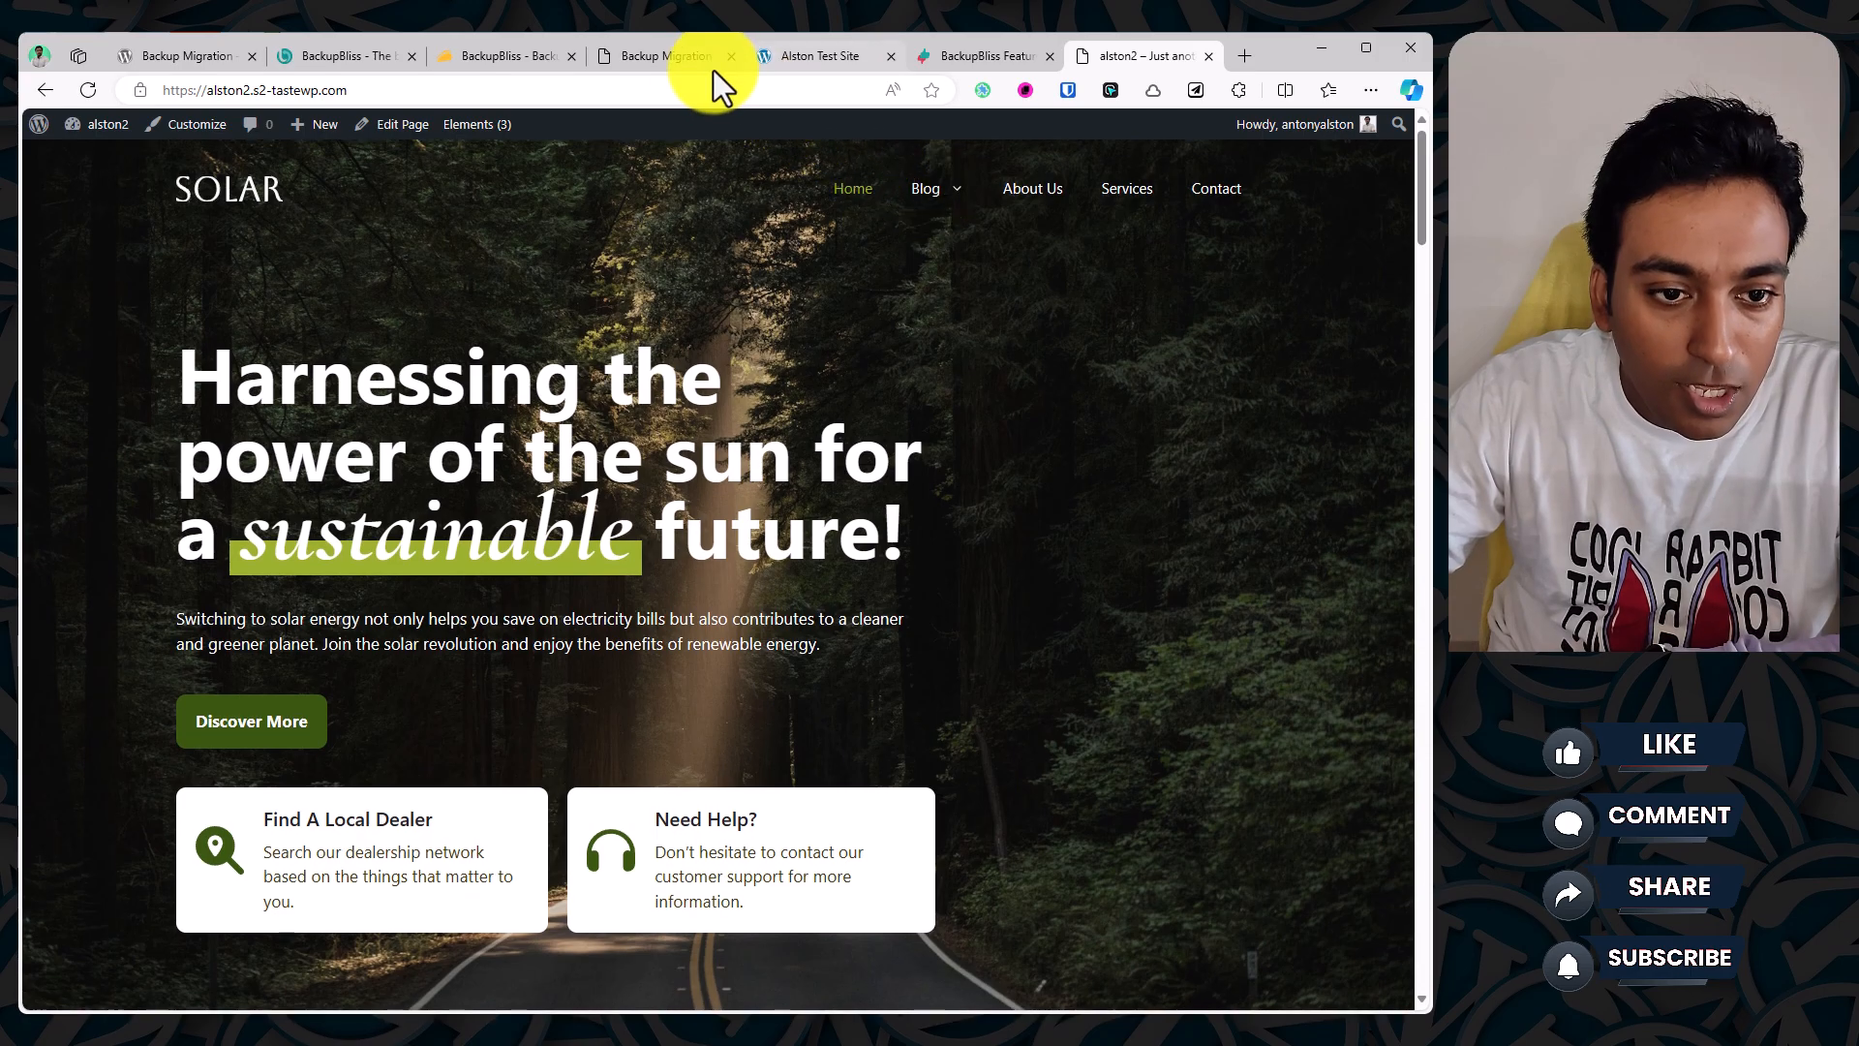
Step: Return to the pending backup, confirm its creation and close the completion window
left_click(677, 54)
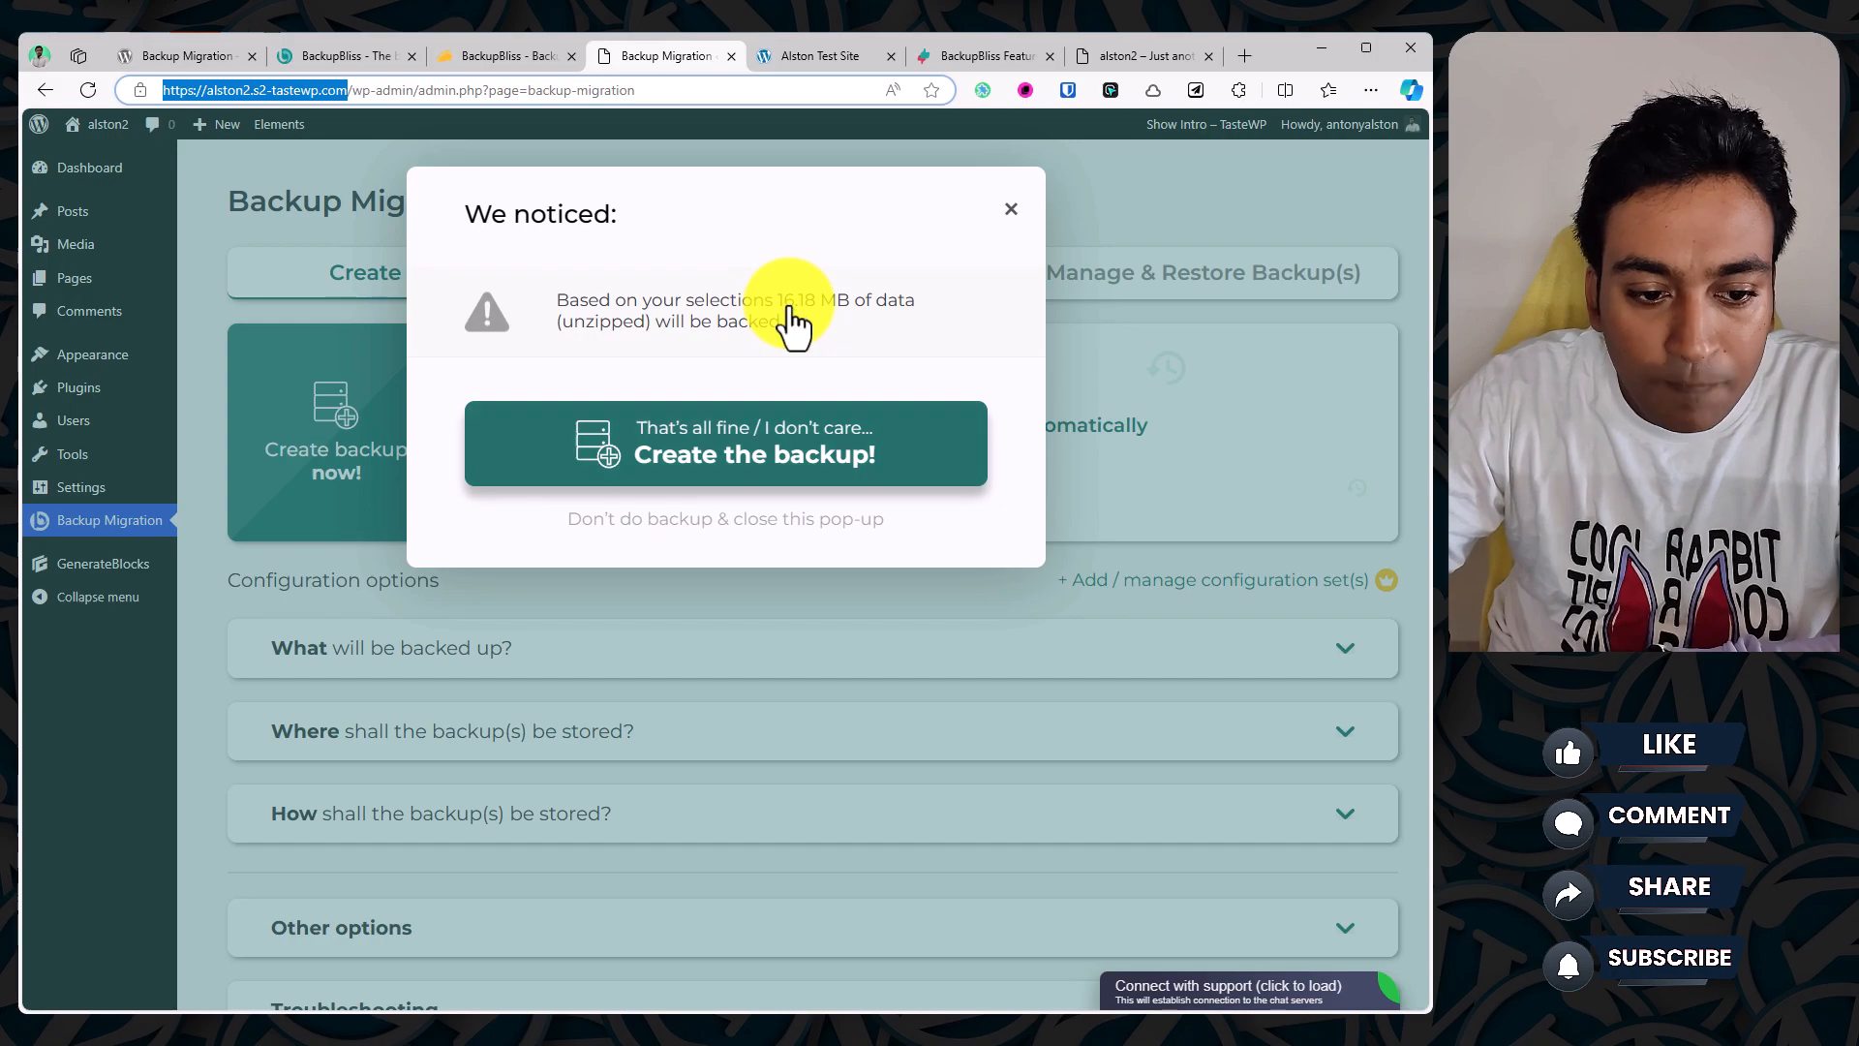
left_click(724, 447)
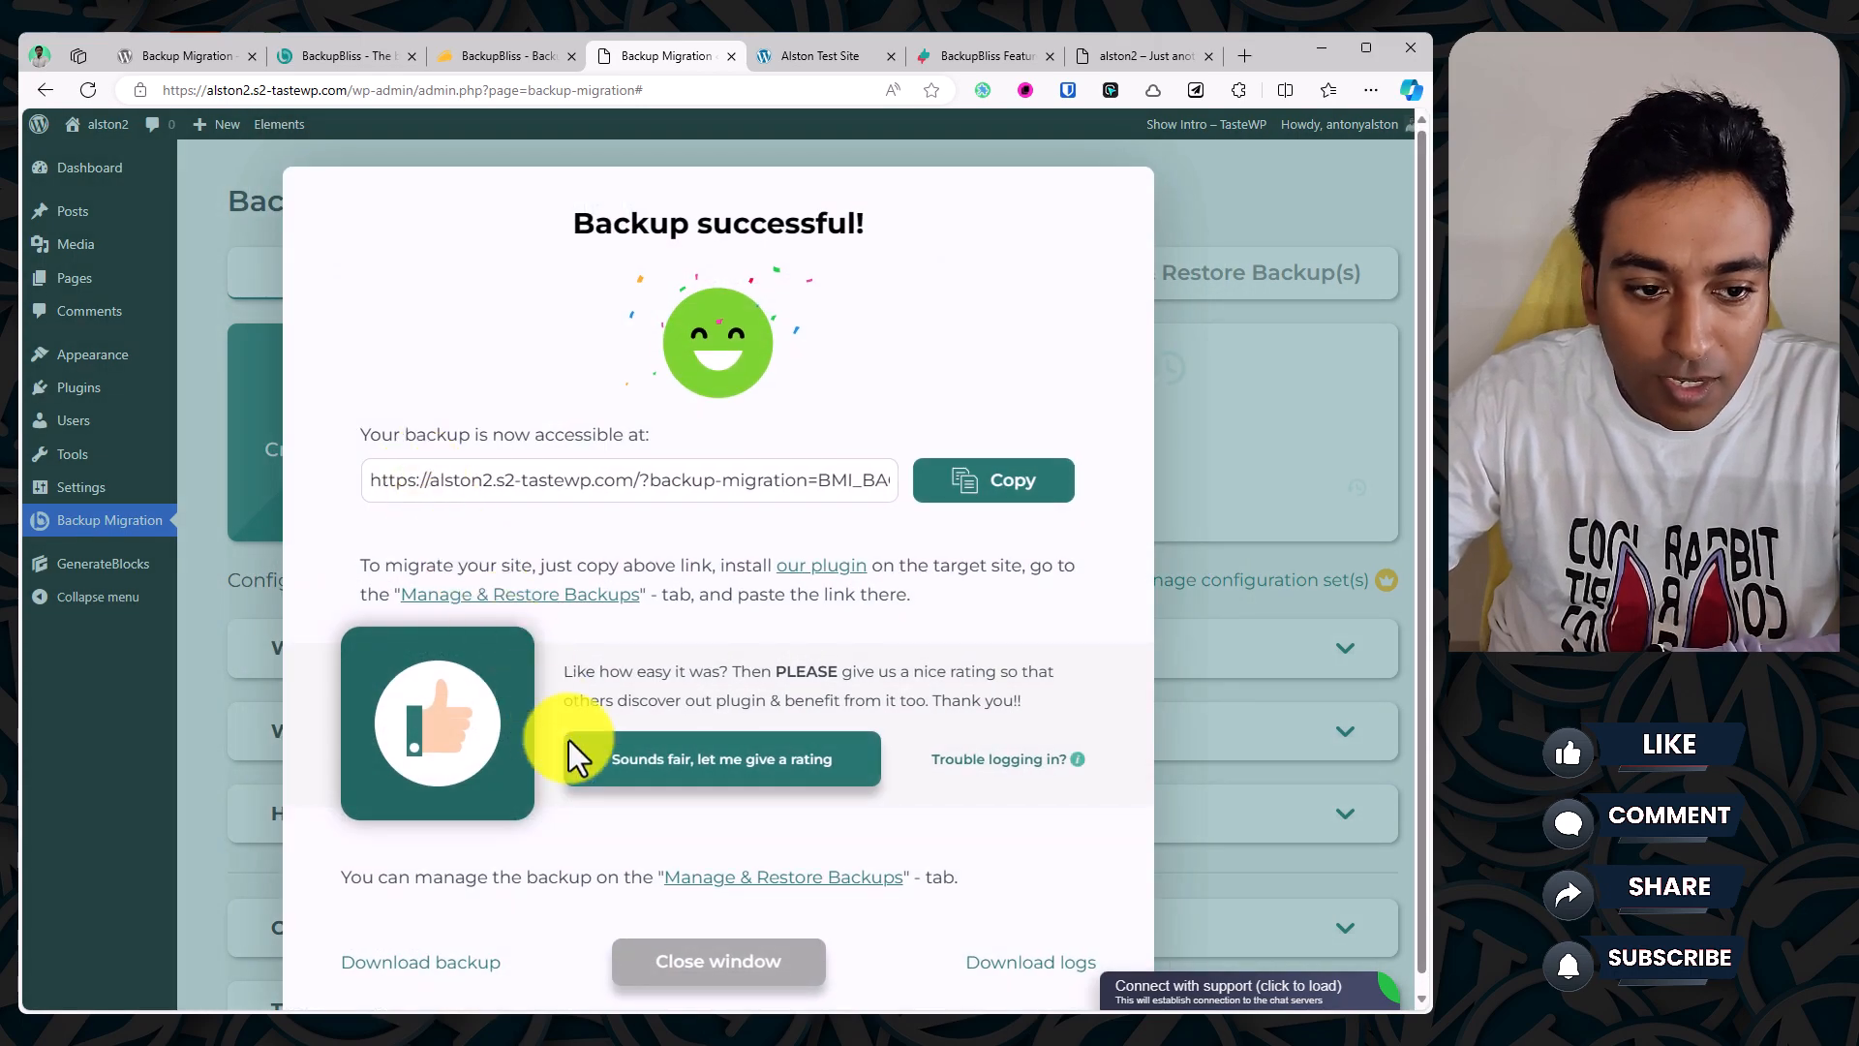
left_click(689, 959)
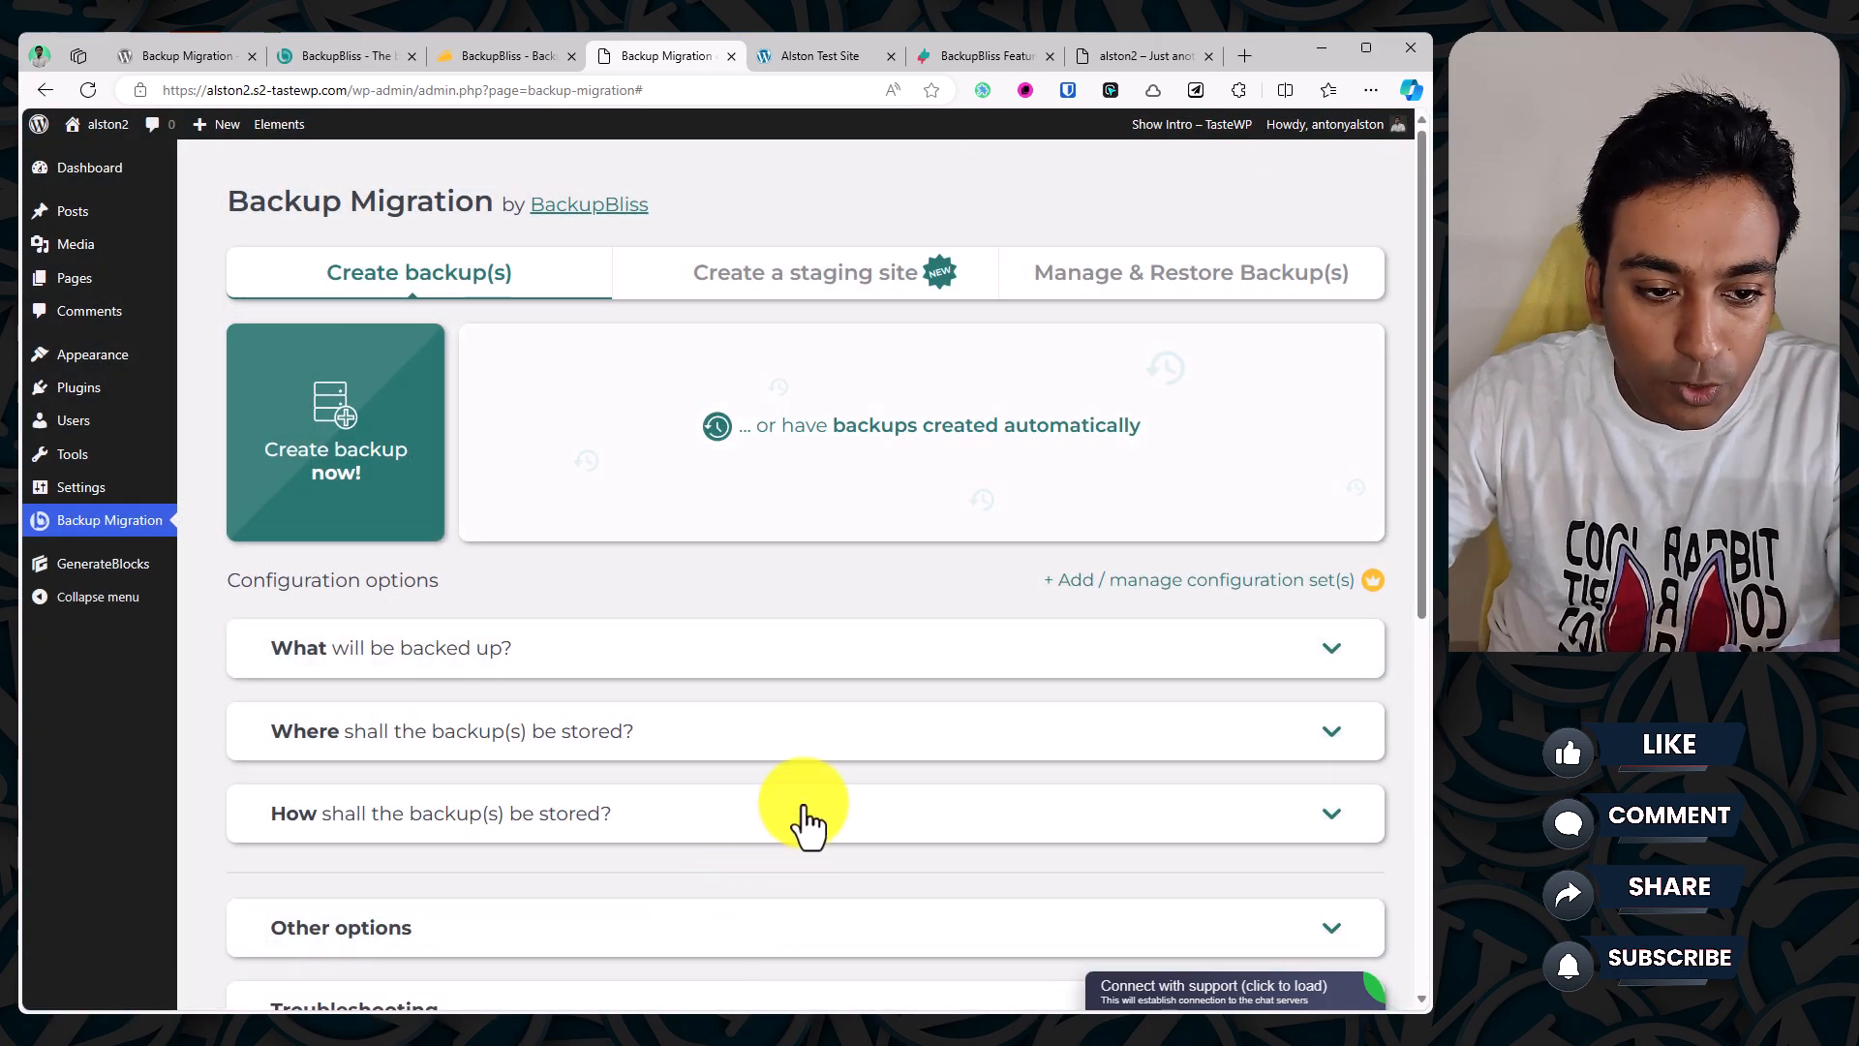
Step: Open the saved backups list and examine the new backup's storage locations and available actions
left_click(1209, 285)
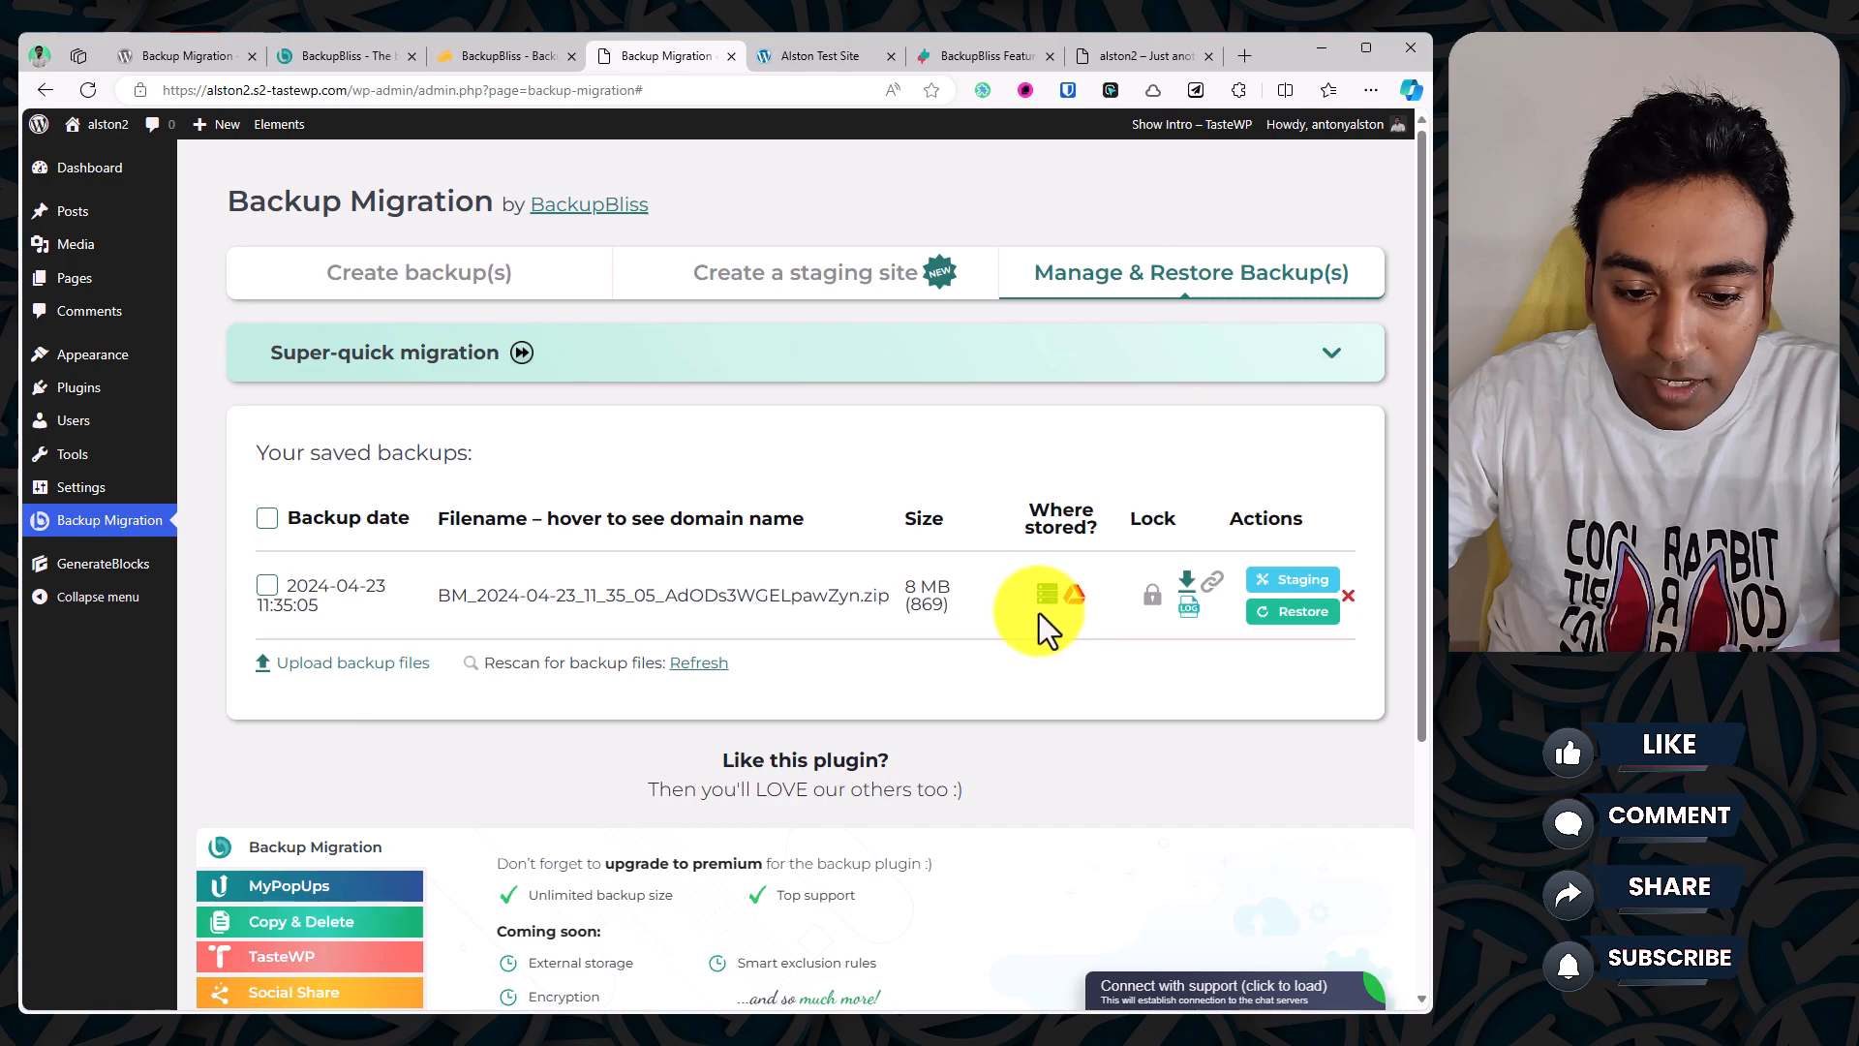
mouse_move(1040, 616)
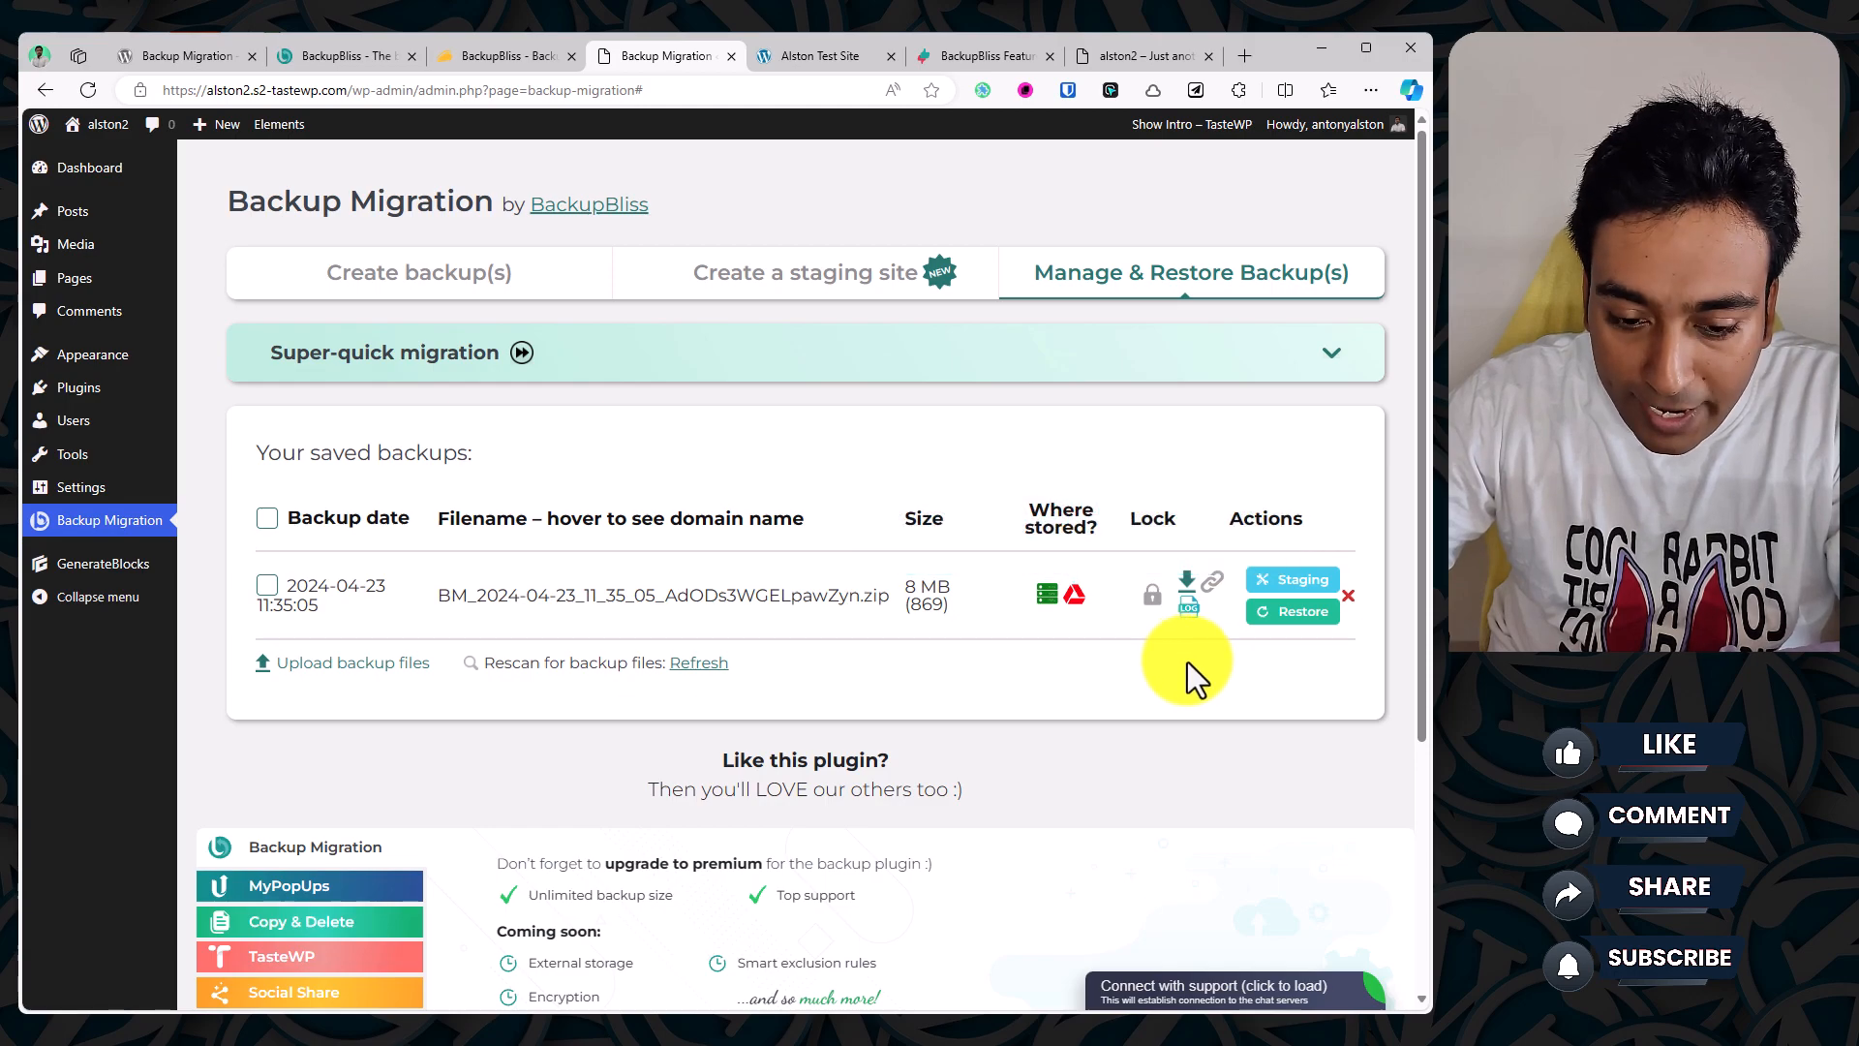
mouse_move(1094, 601)
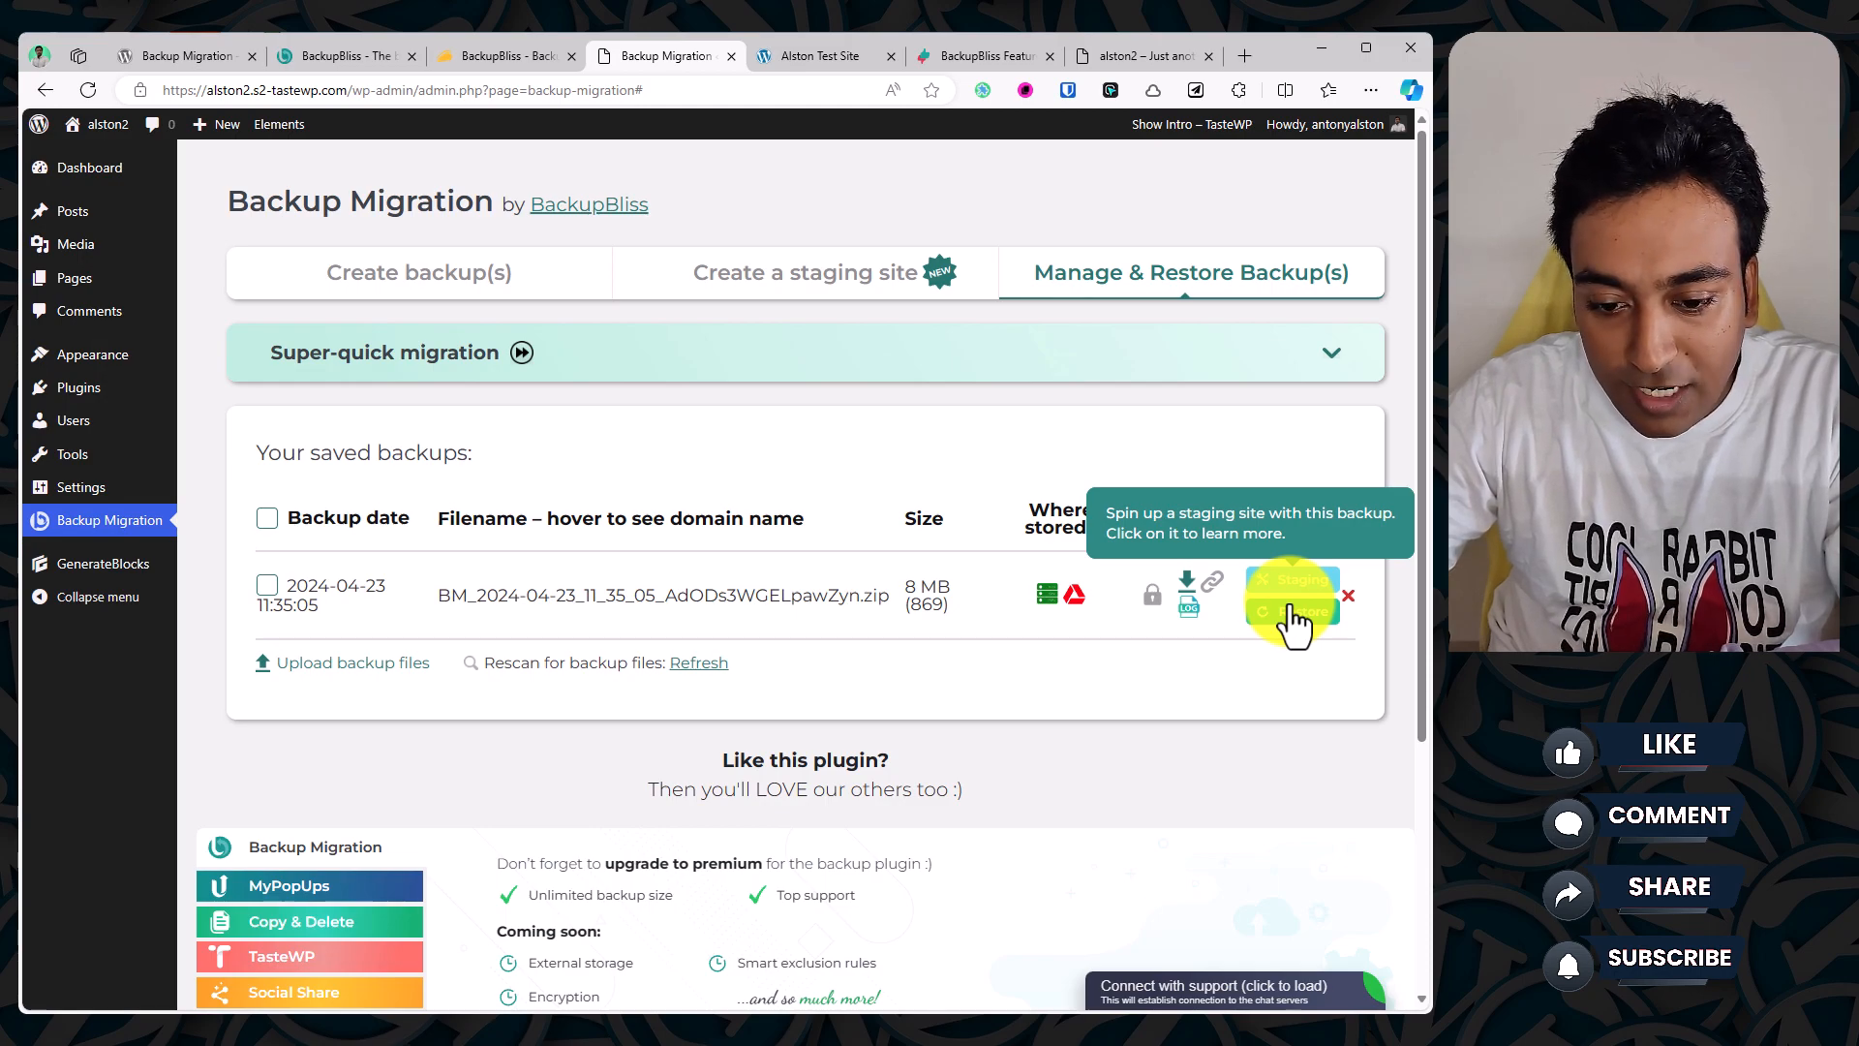
Step: Open the automatic backup creation settings and examine the available frequency, weekday and time choices
left_click(440, 276)
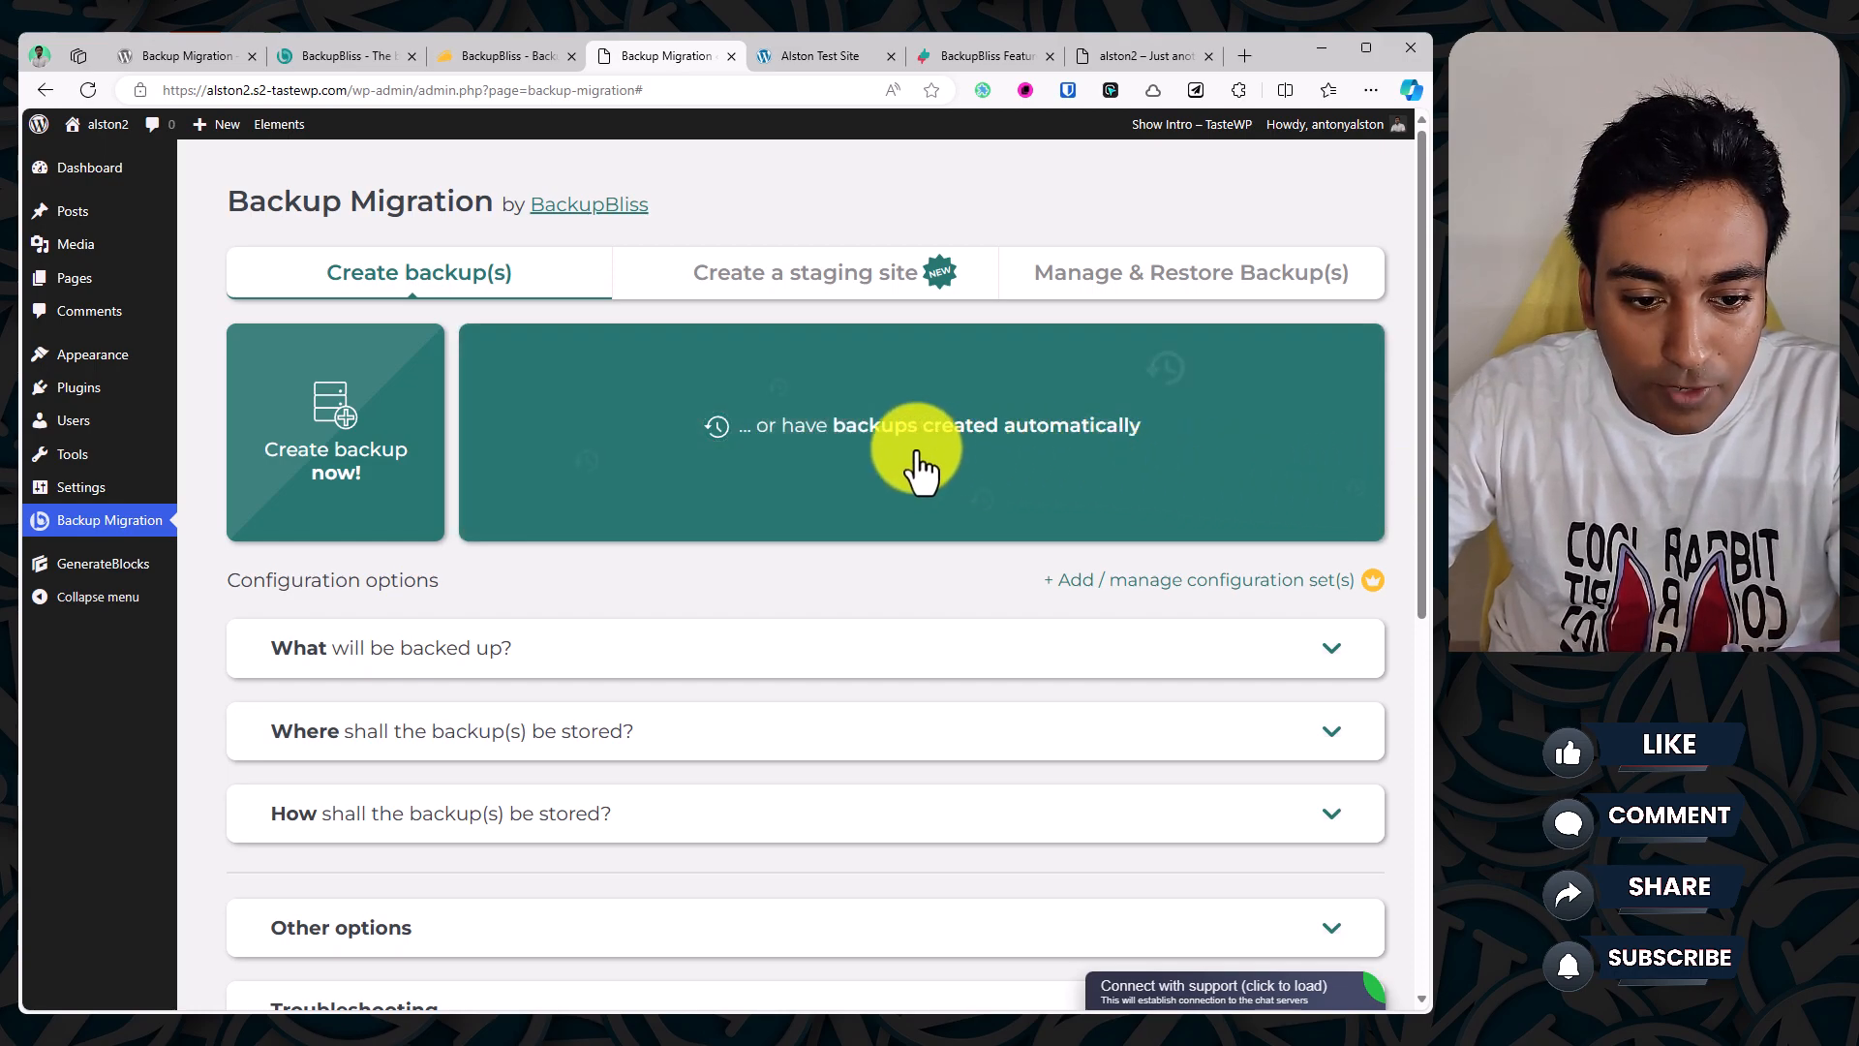
left_click(756, 455)
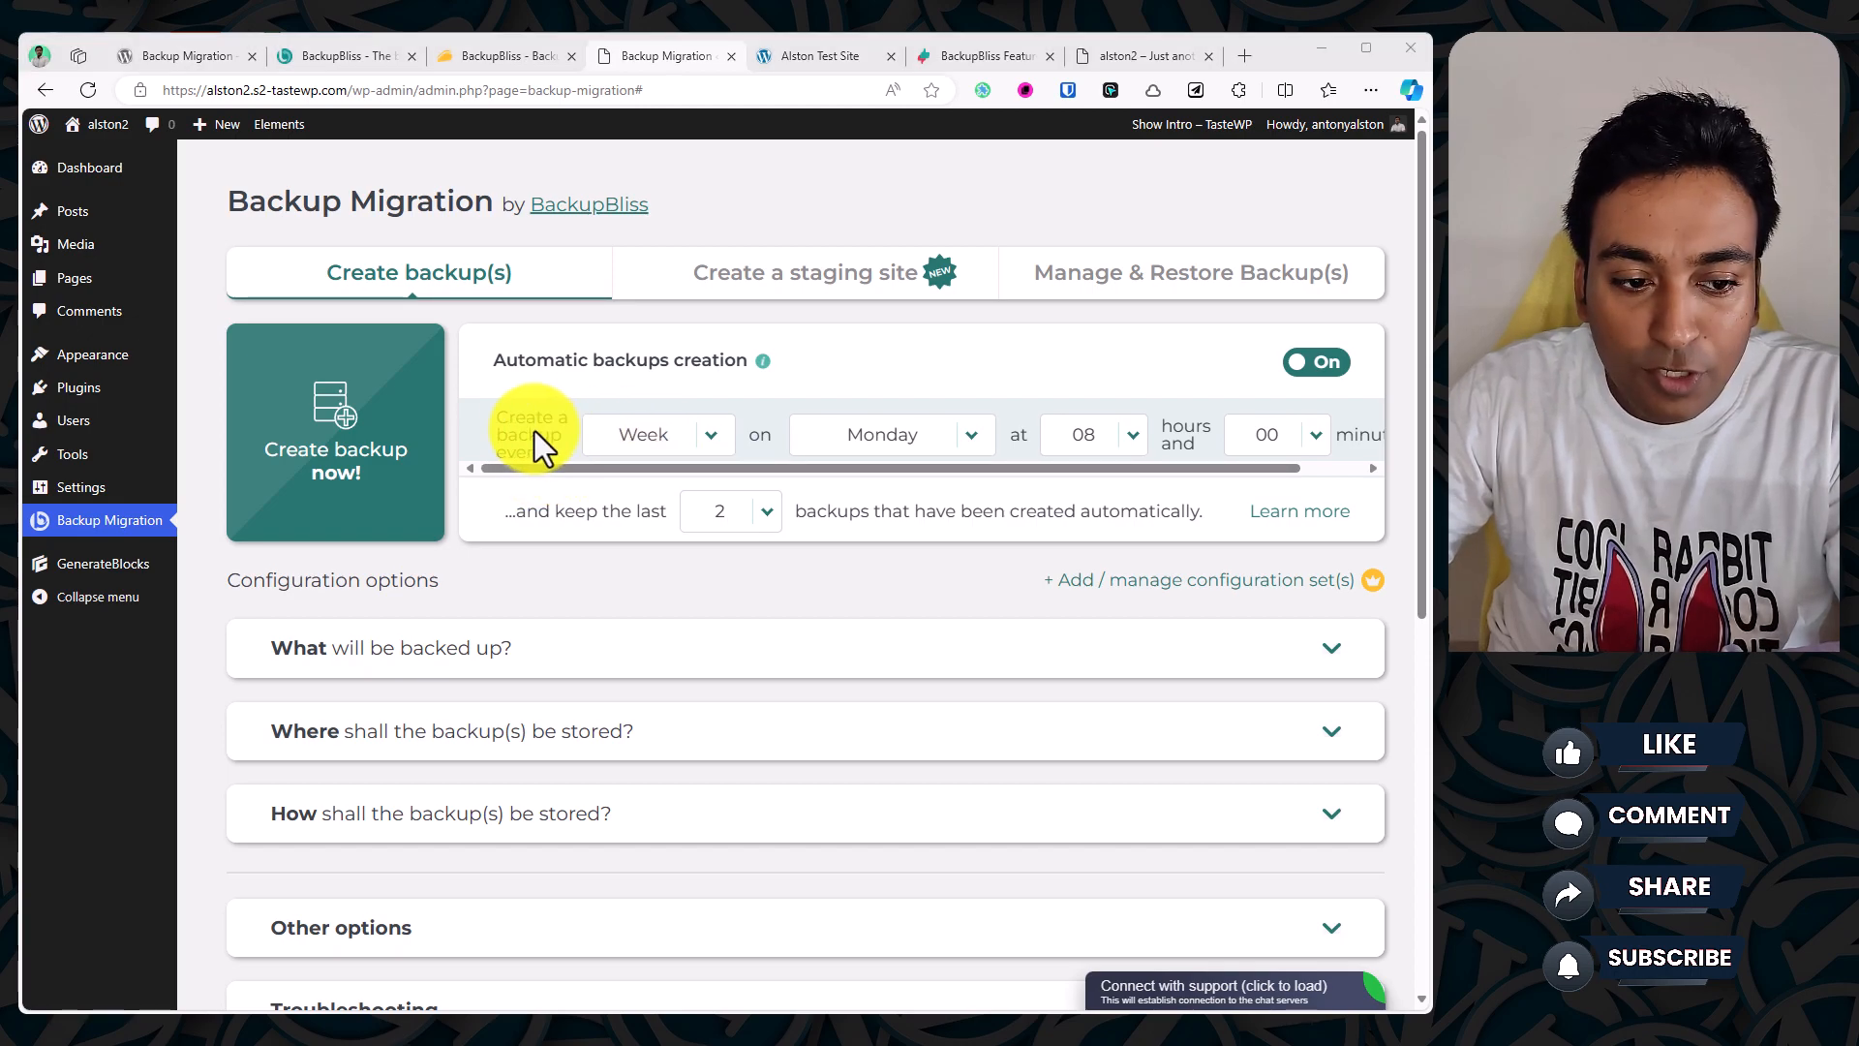
left_click(689, 437)
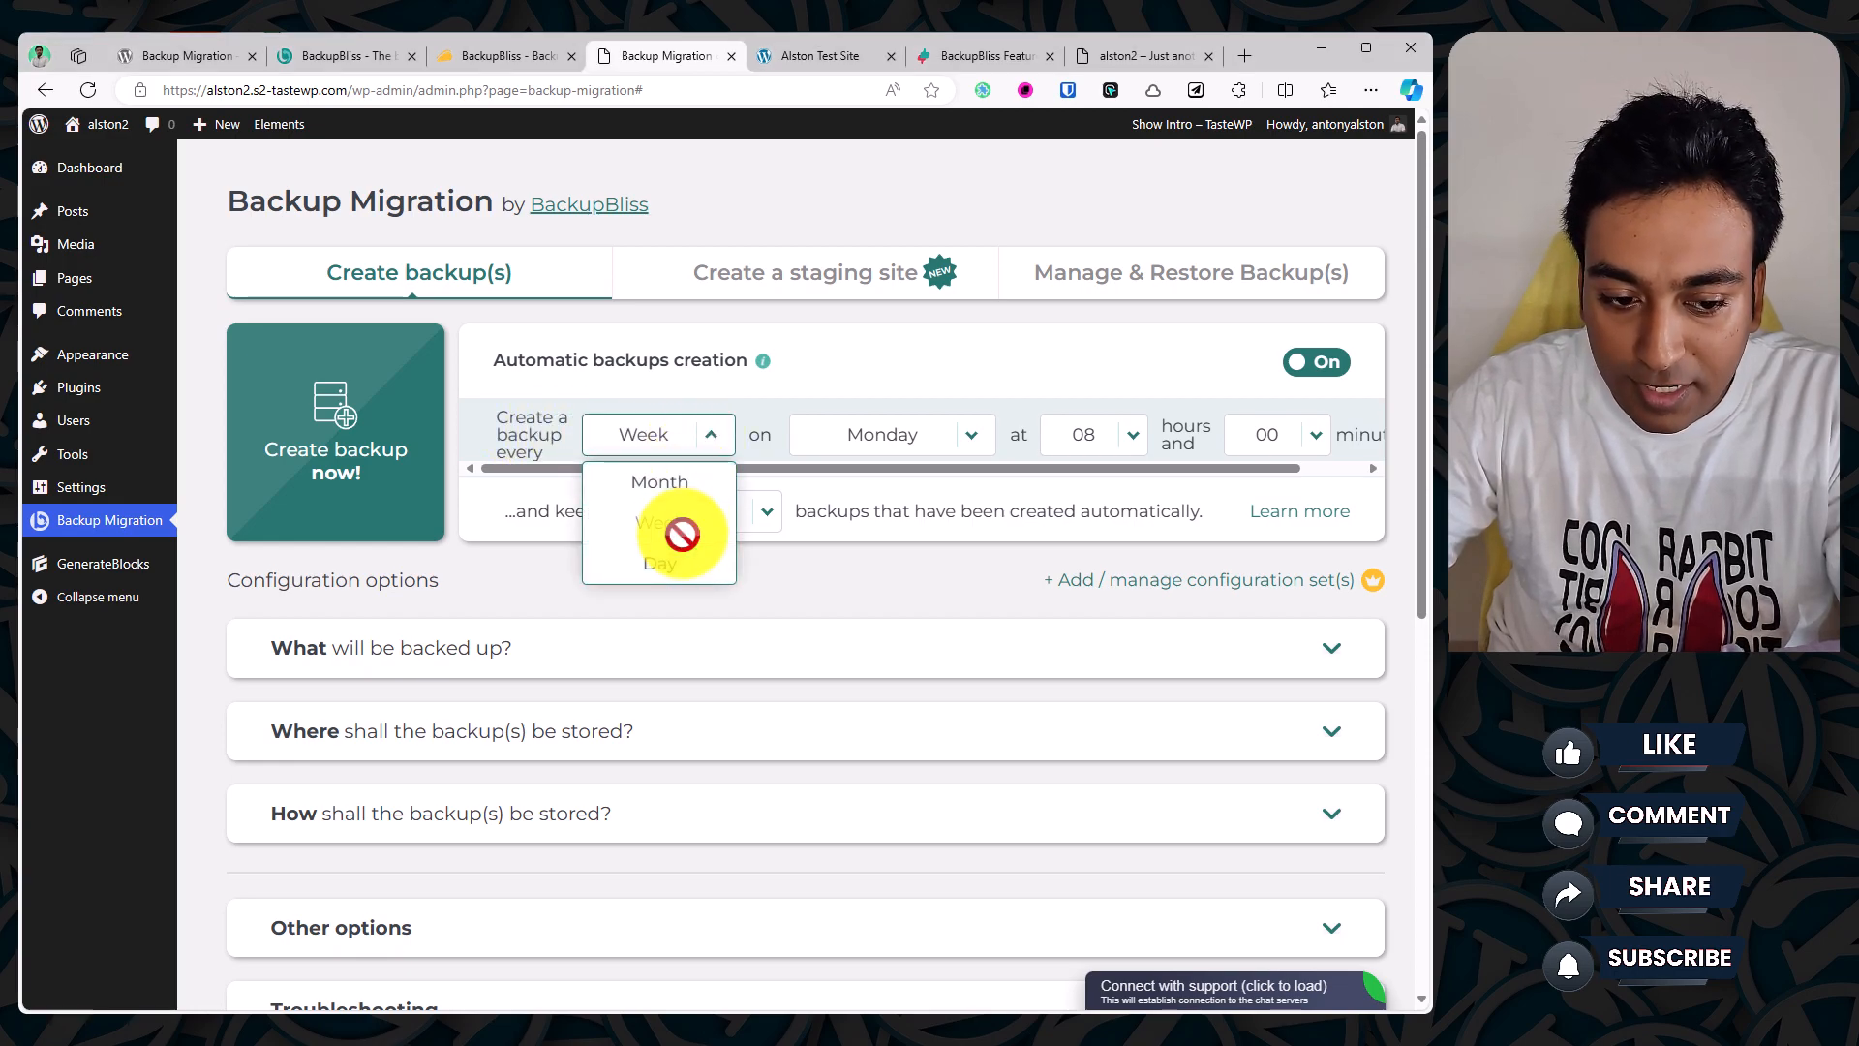
left_click(875, 443)
left_click(1115, 441)
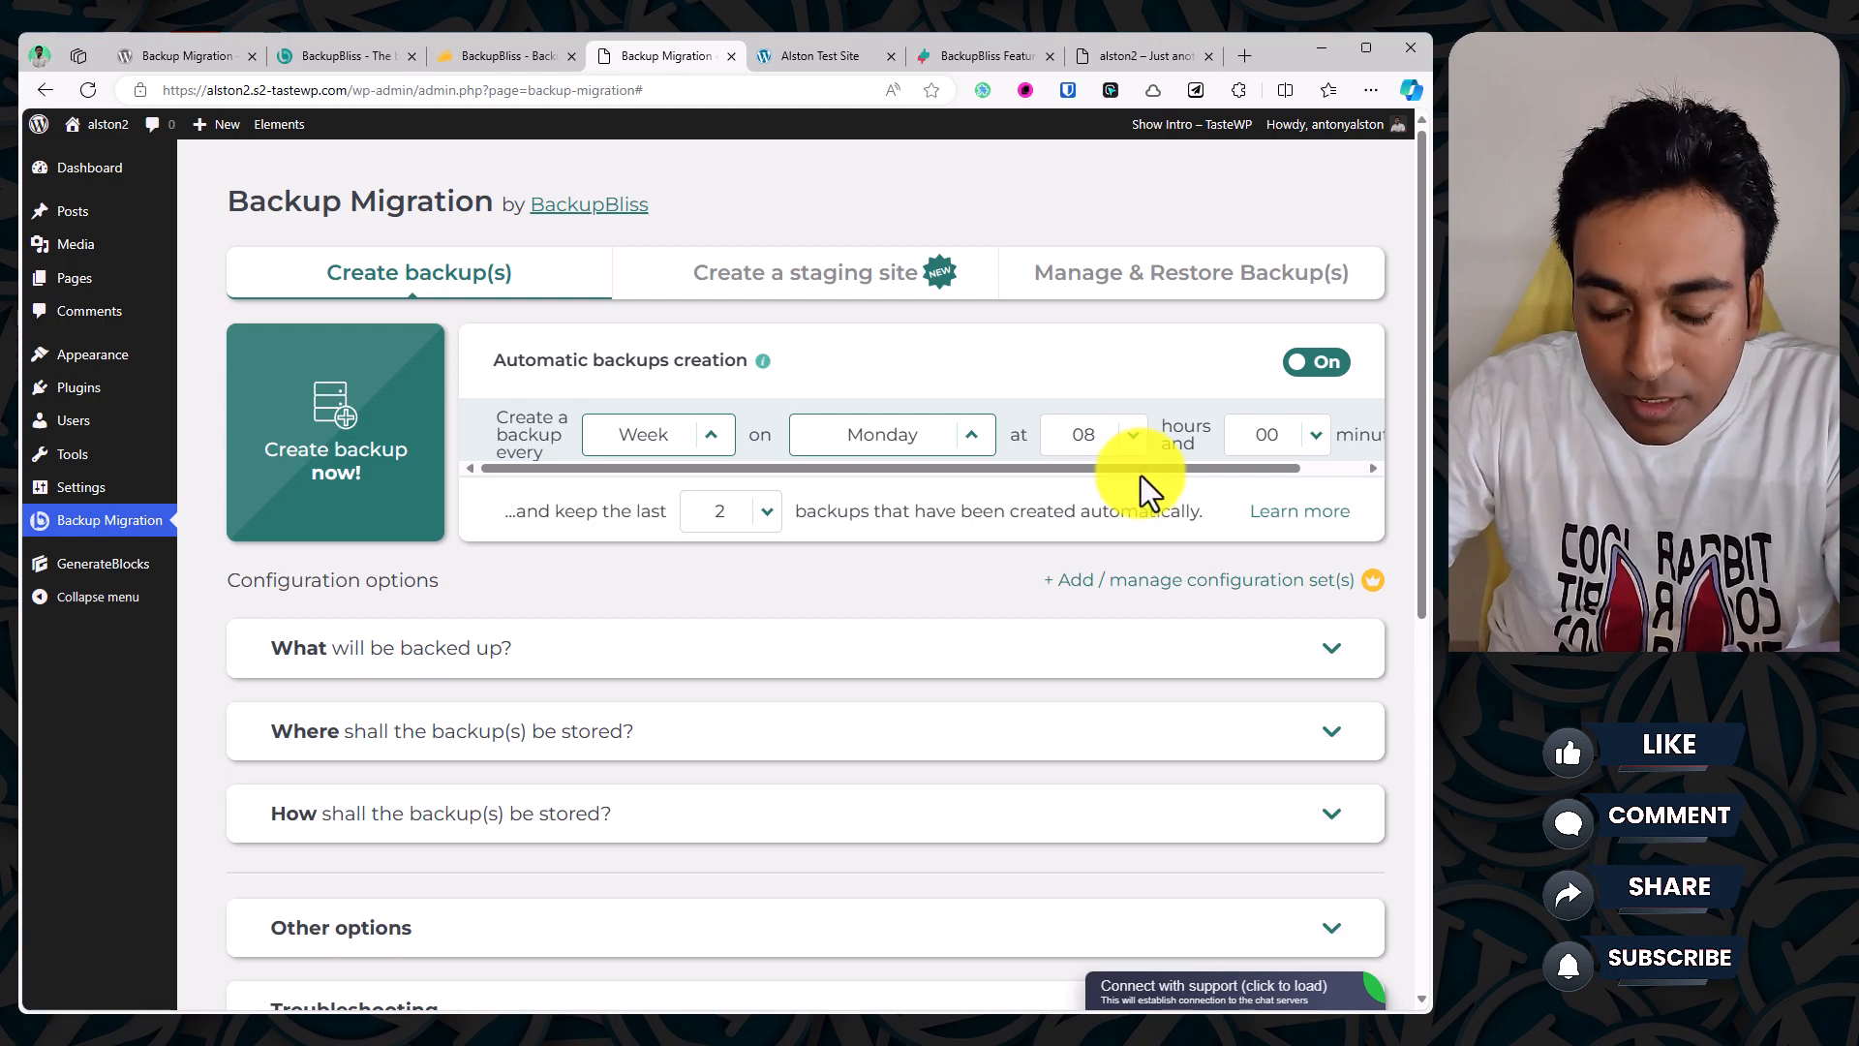
Step: Expand the automatic backup notes and look through the choices for how many automatic backups to keep
left_click(1286, 527)
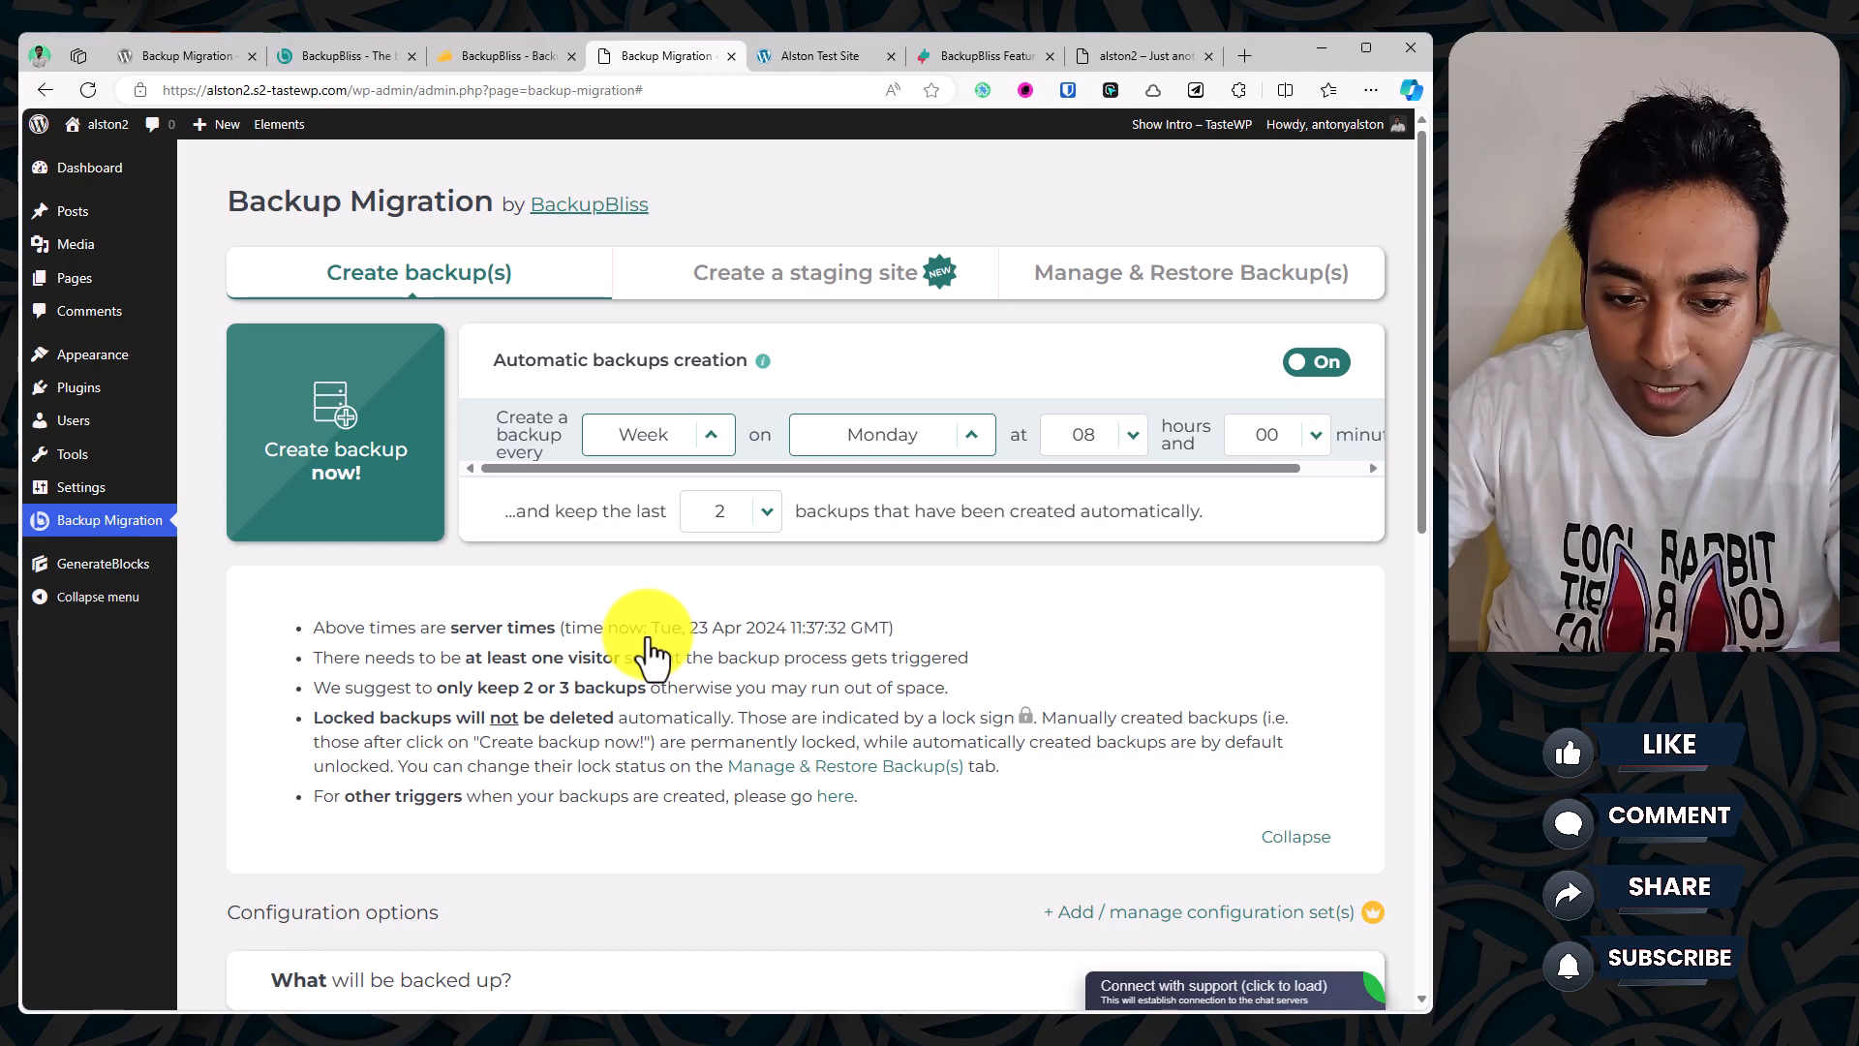
left_click(767, 515)
scroll(741, 620, "down", 2)
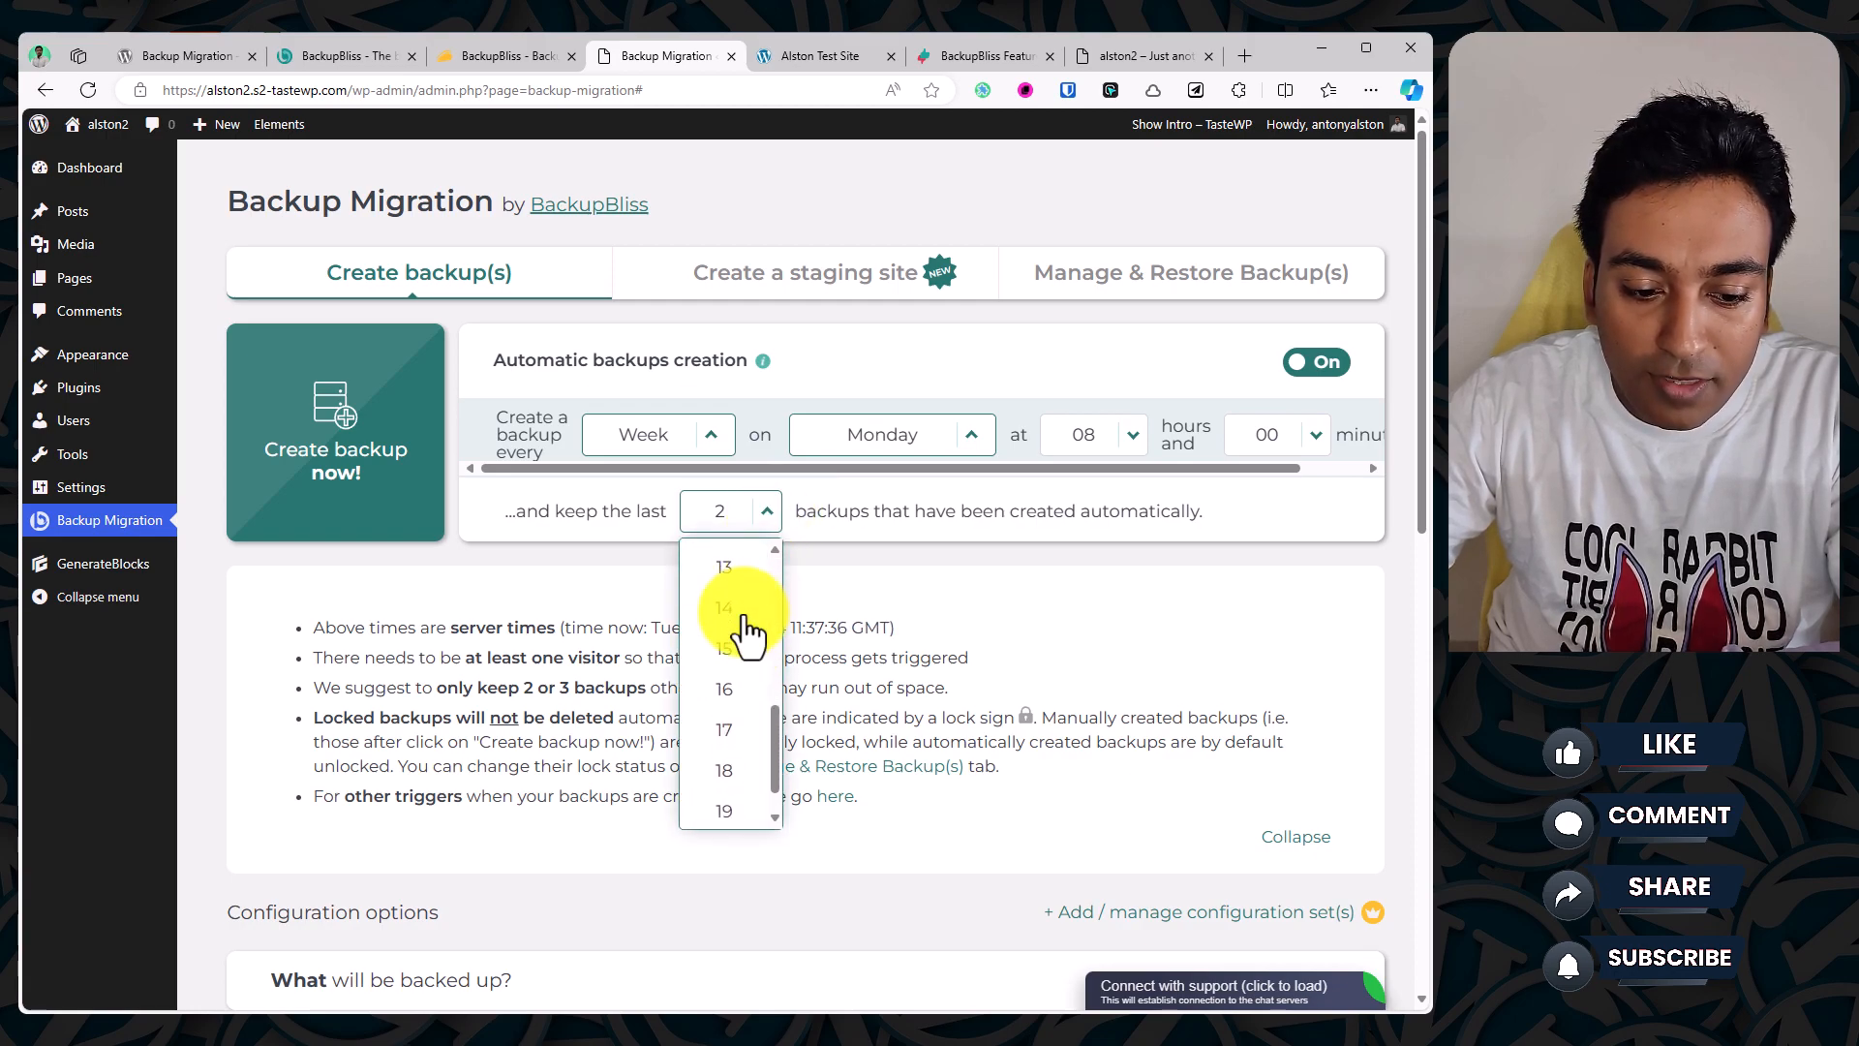
scroll(739, 678, "down", 3)
scroll(718, 816, "up", 5)
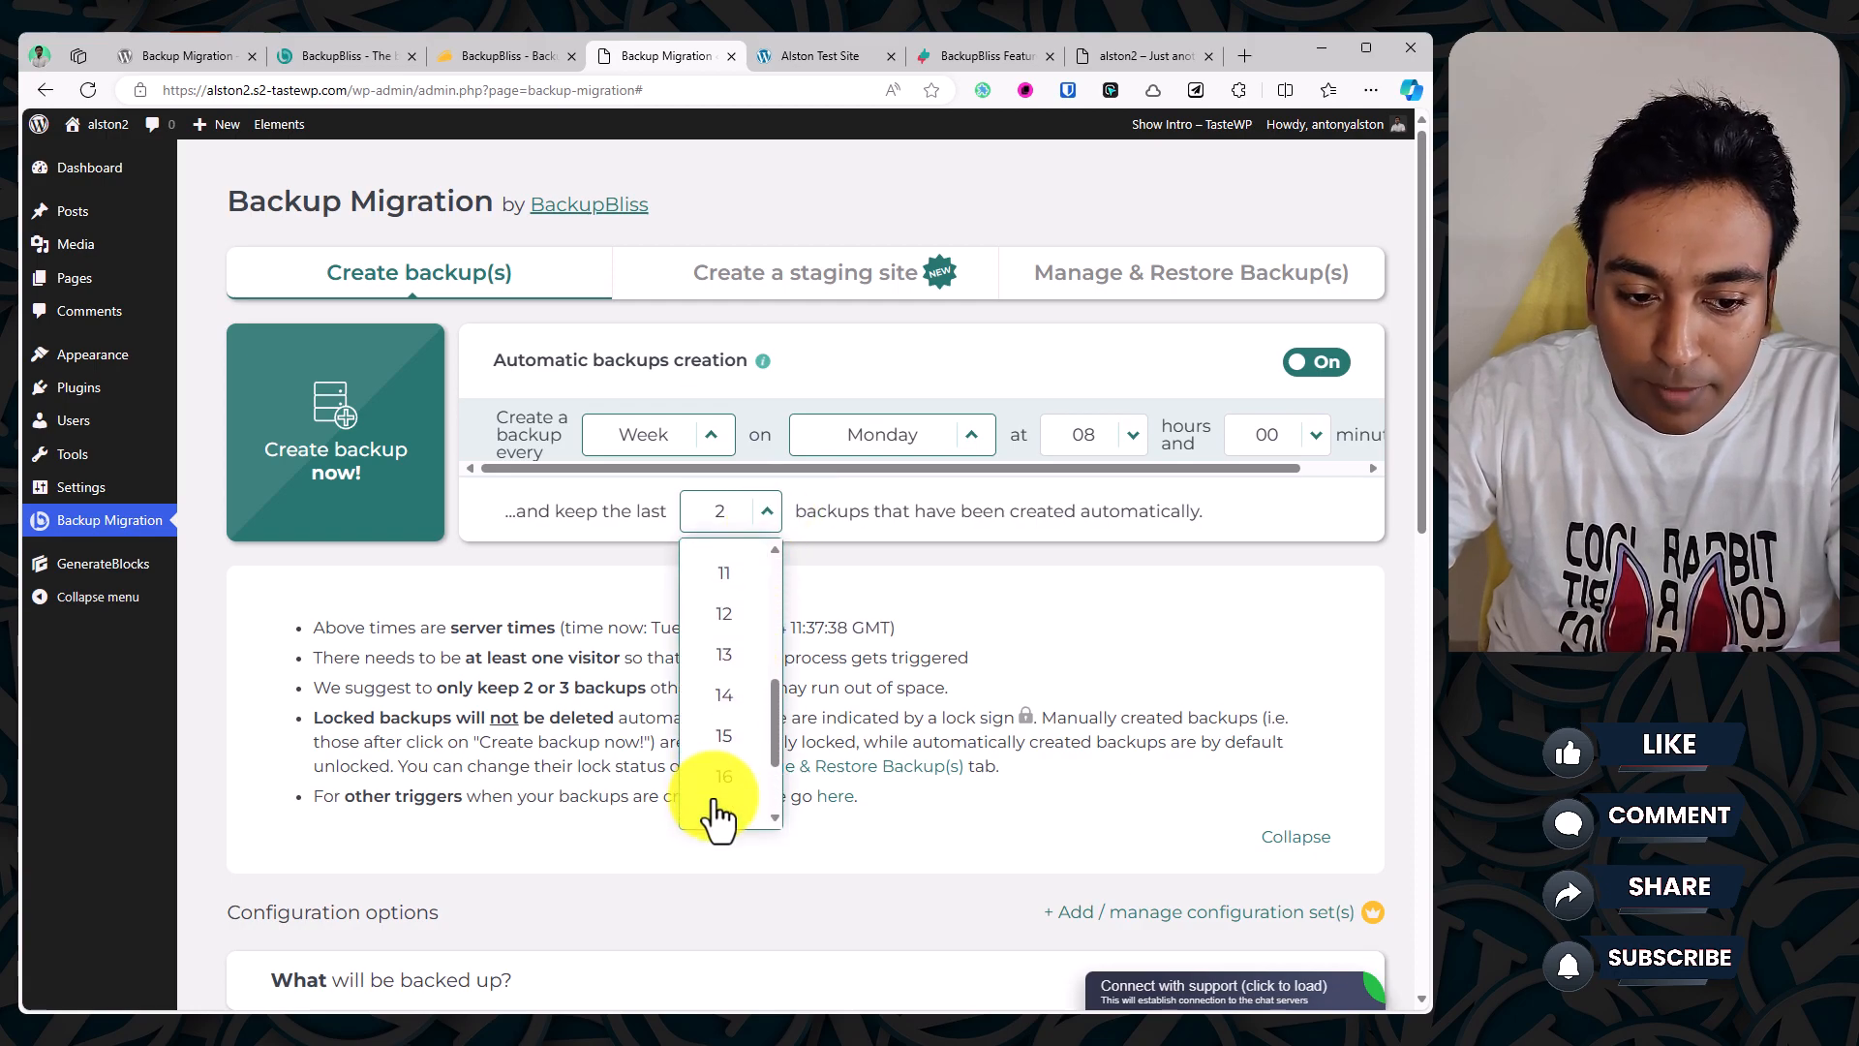
scroll(718, 817, "down", 1)
scroll(718, 816, "down", 3)
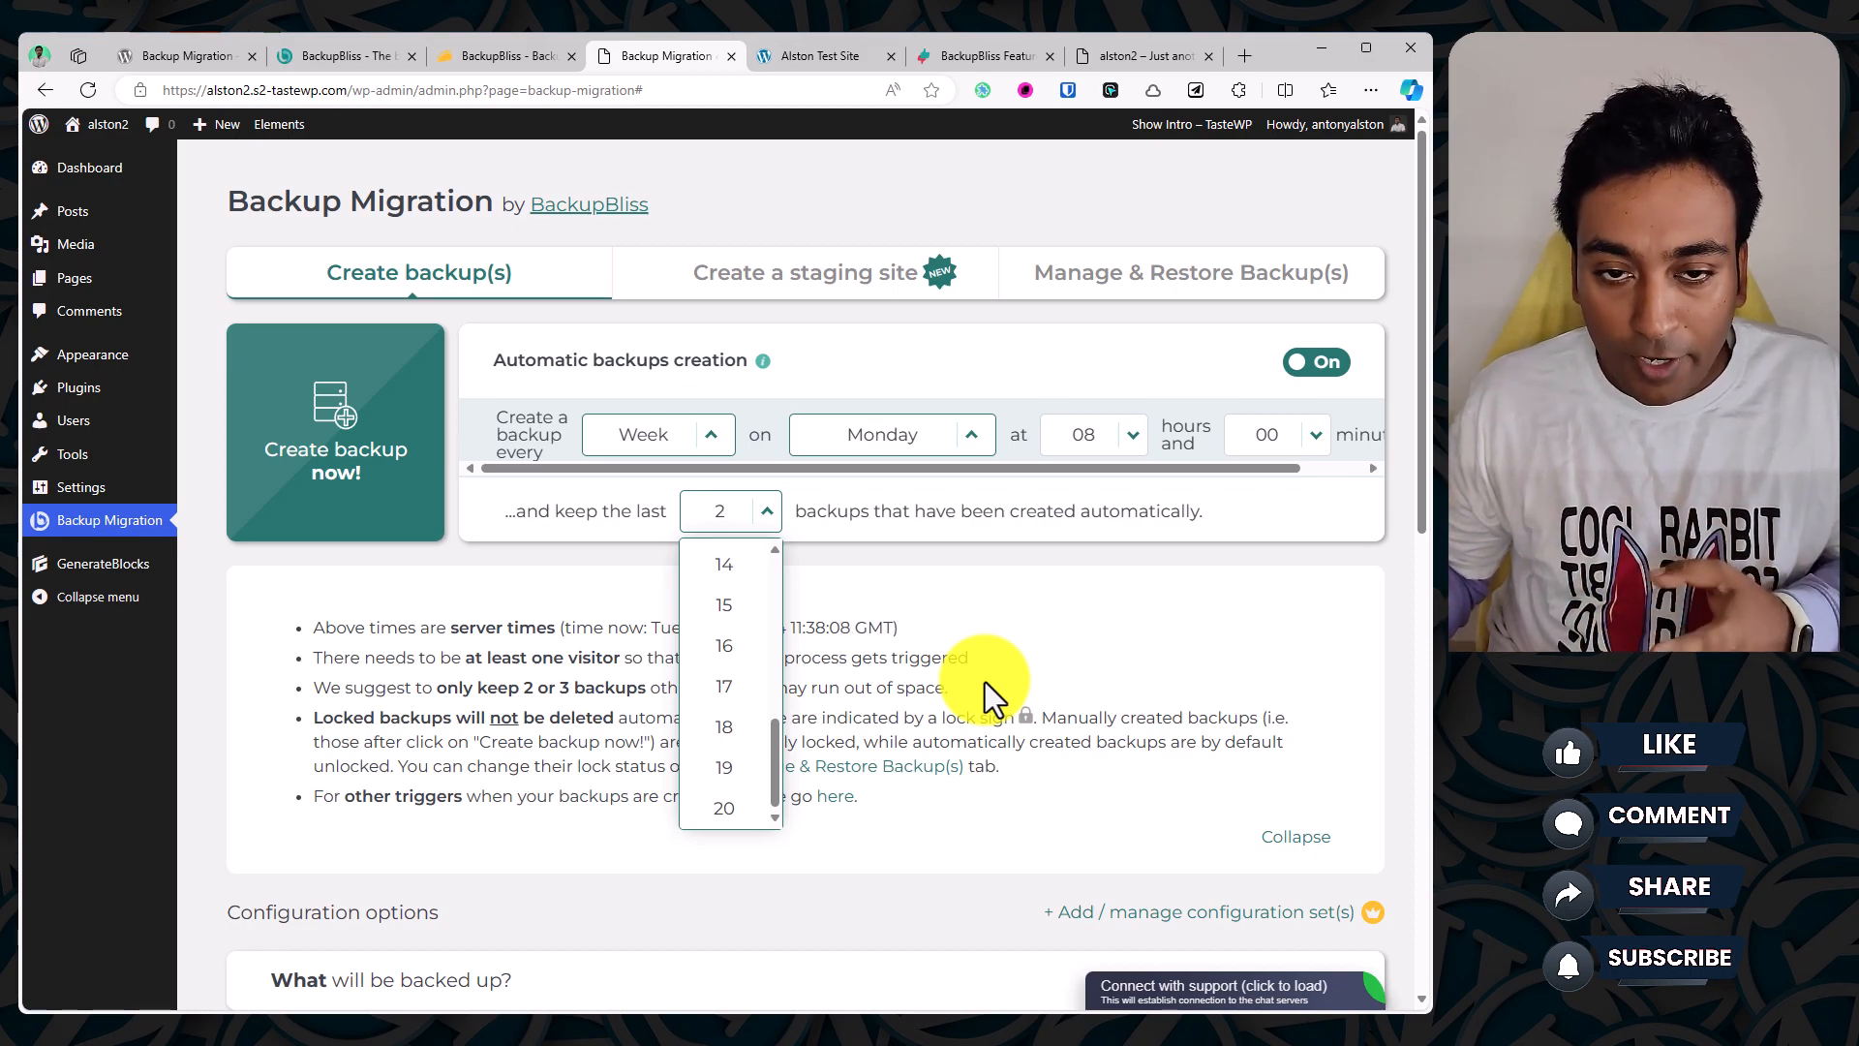
scroll(751, 623, "up", 5)
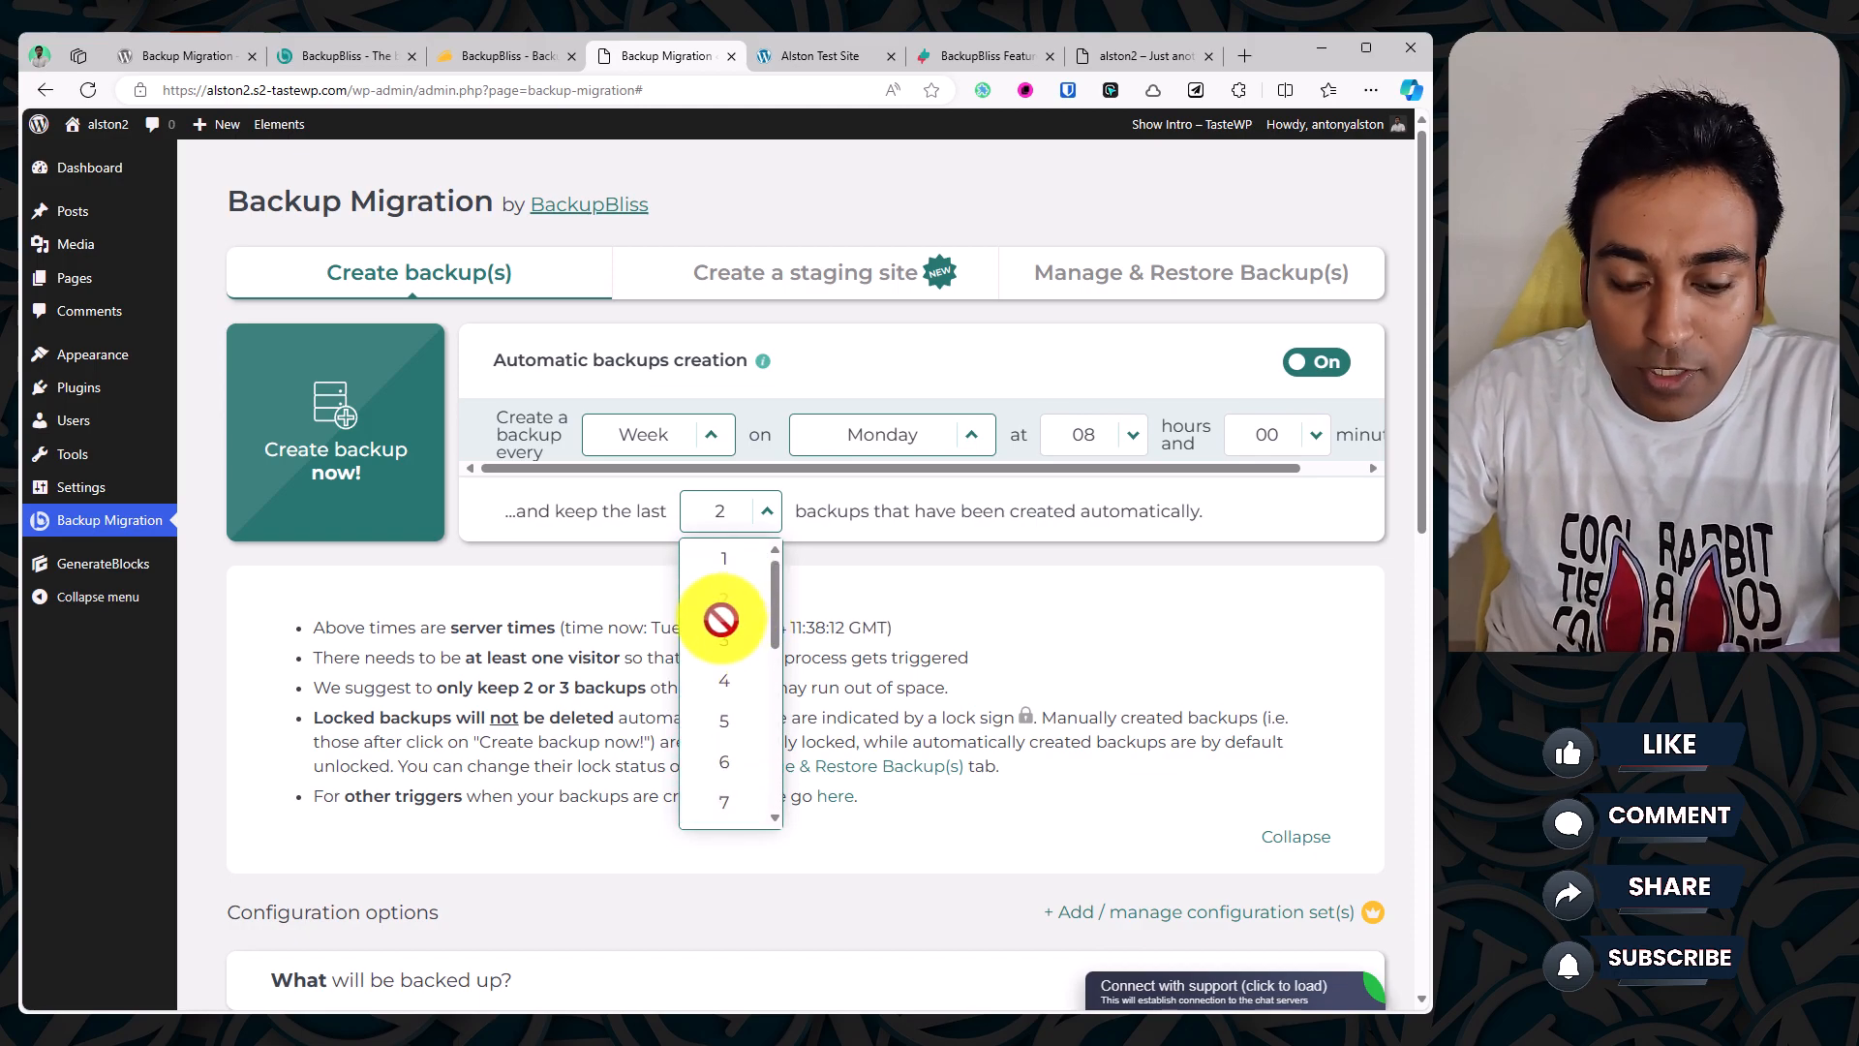
left_click(856, 603)
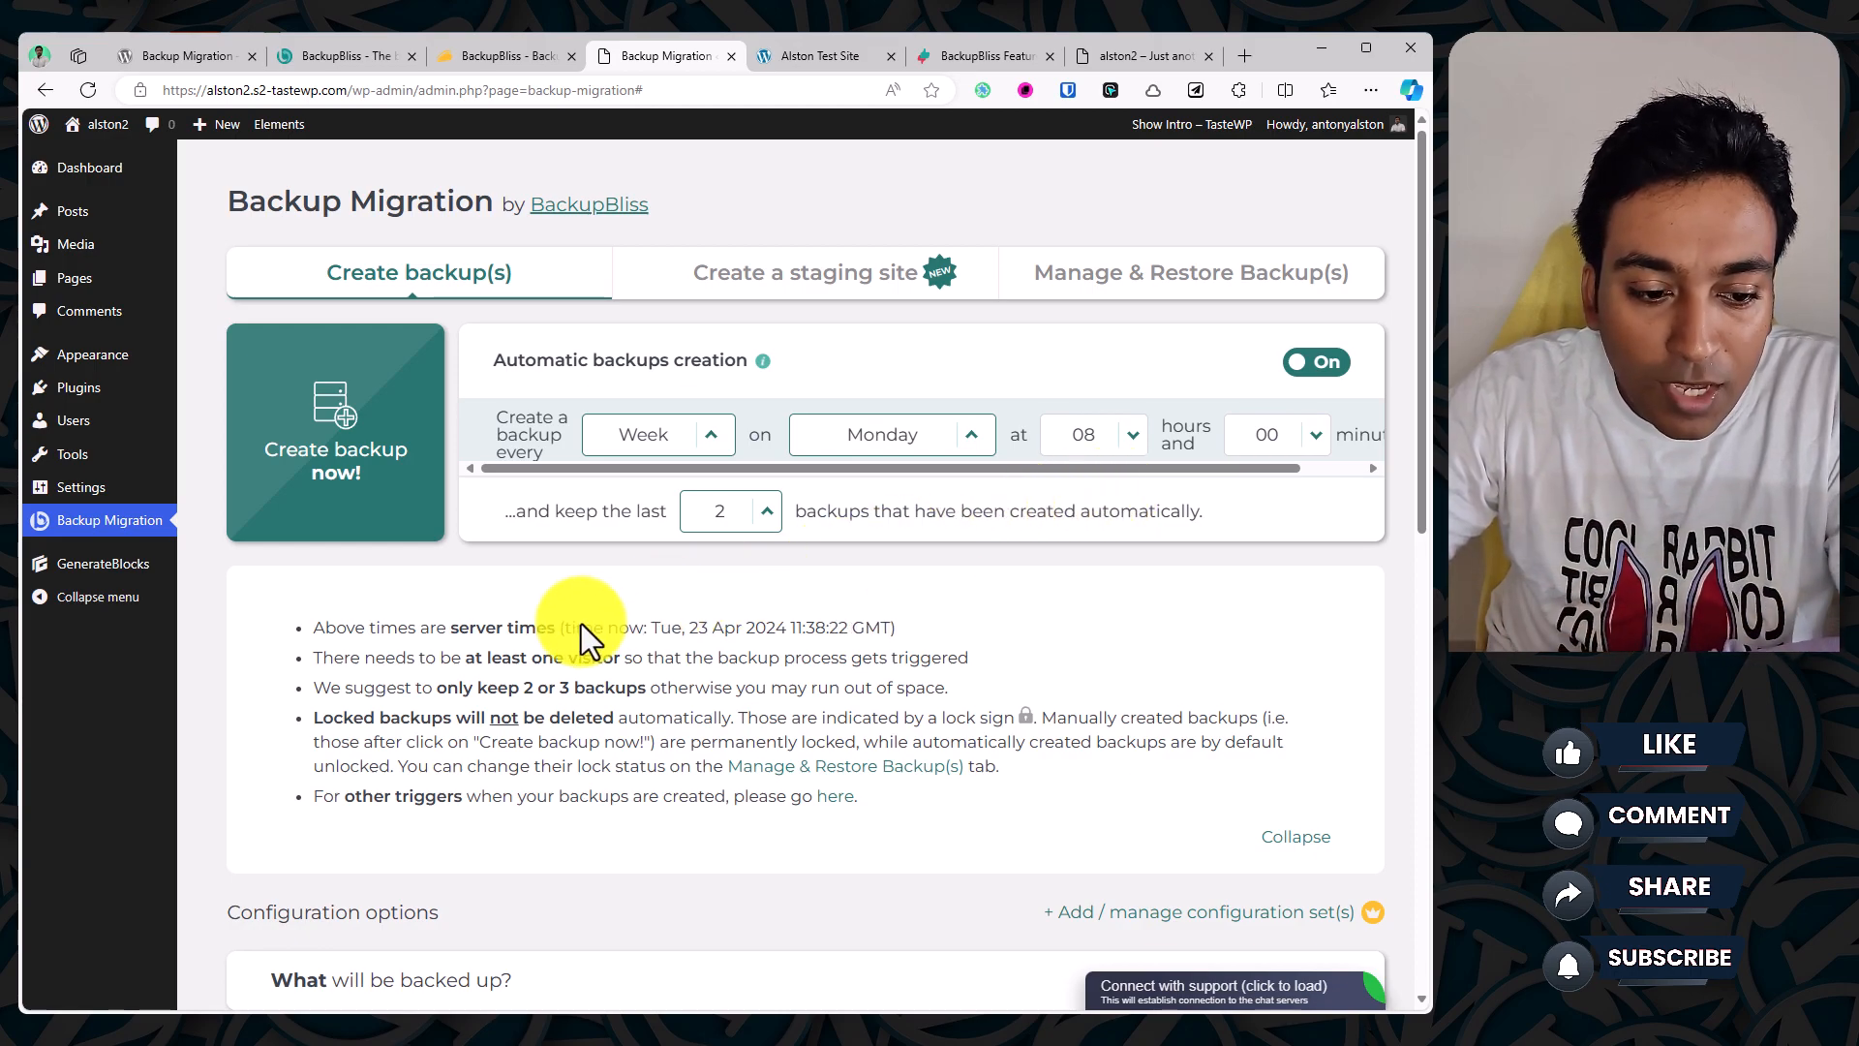
Step: Review the remaining scheduling notes and turn automatic backup creation off
scroll(581, 624, "down", 2)
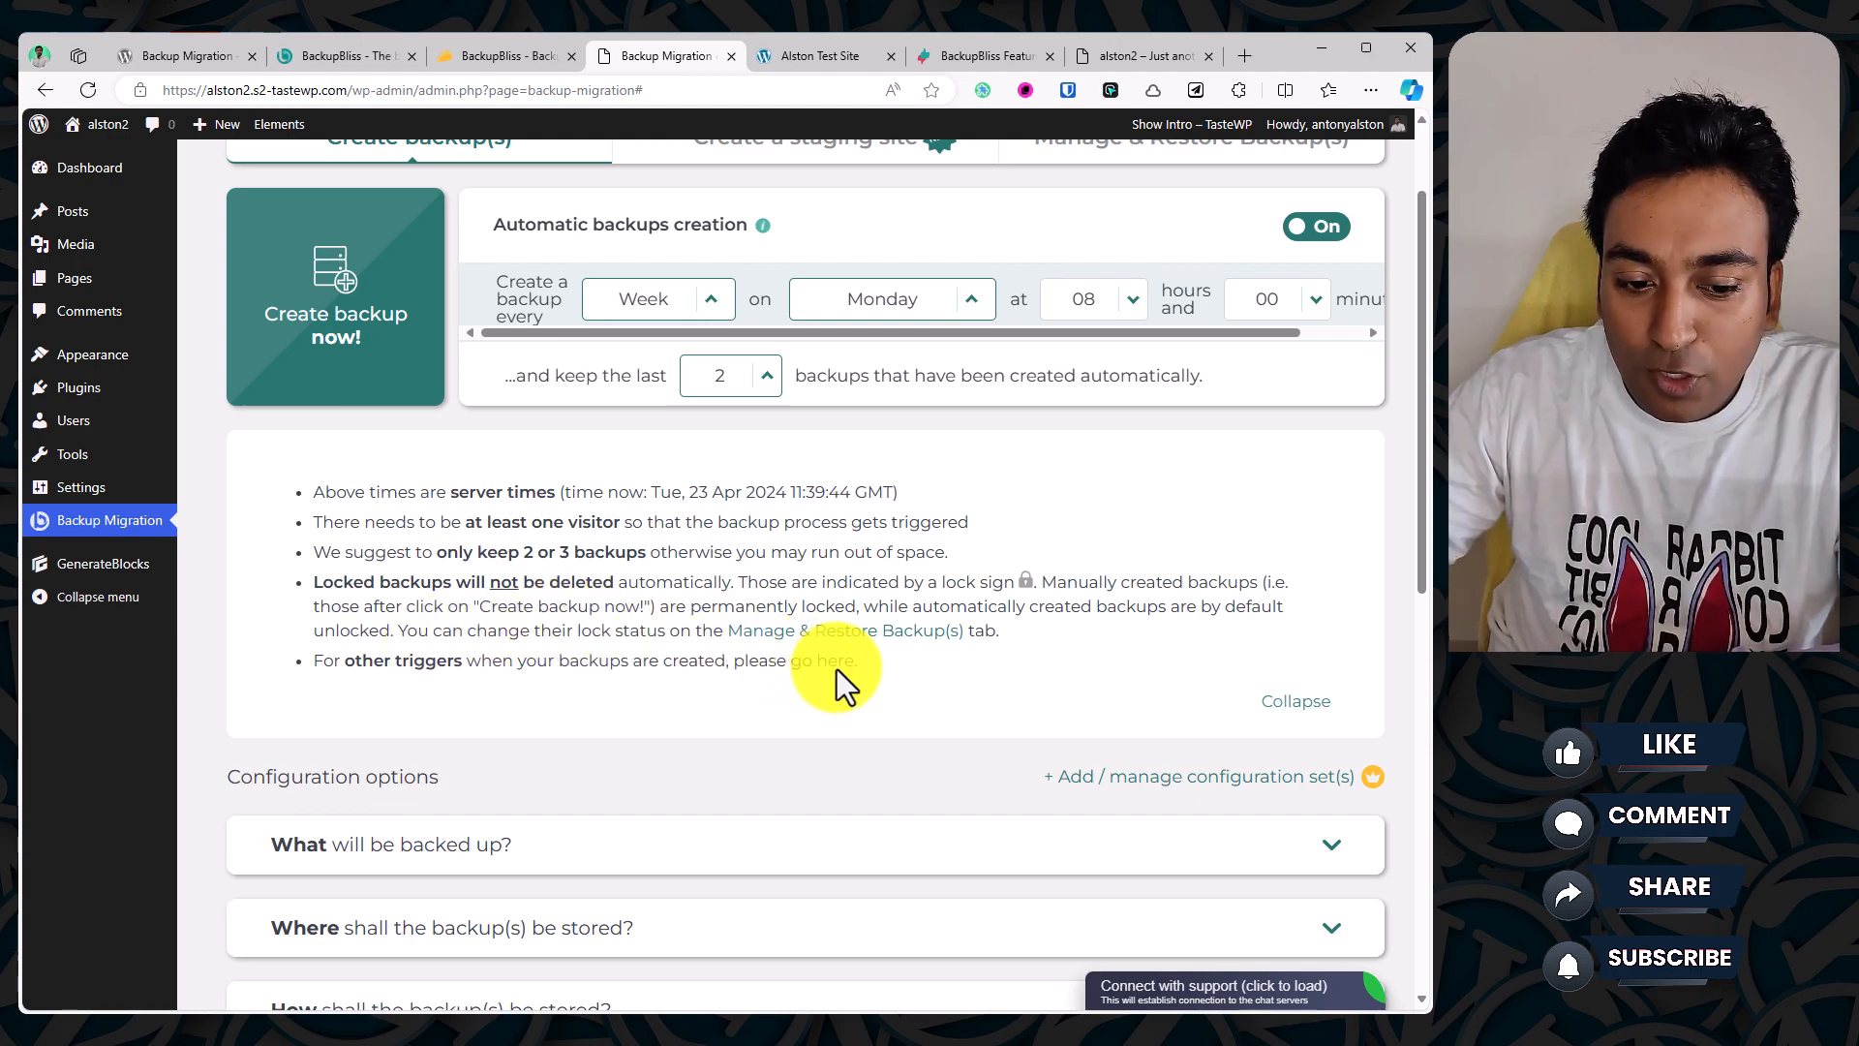
scroll(838, 678, "up", 2)
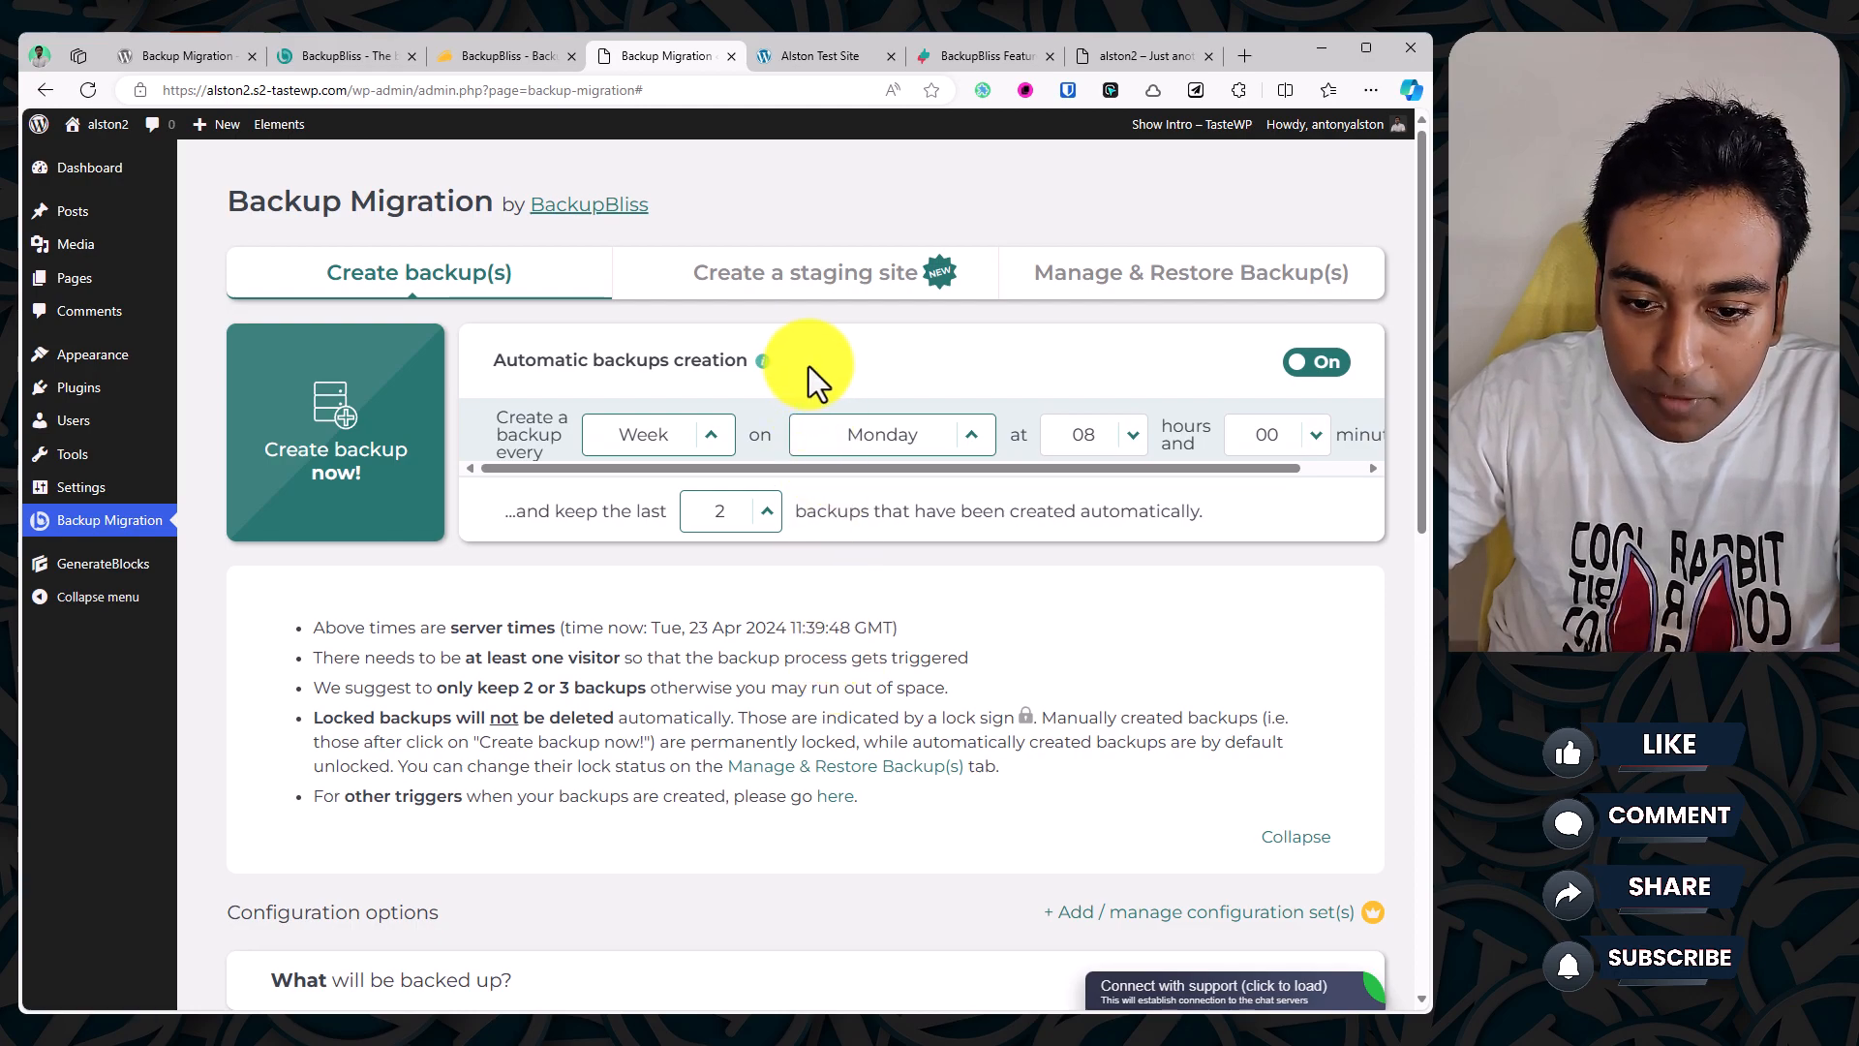
left_click(1307, 364)
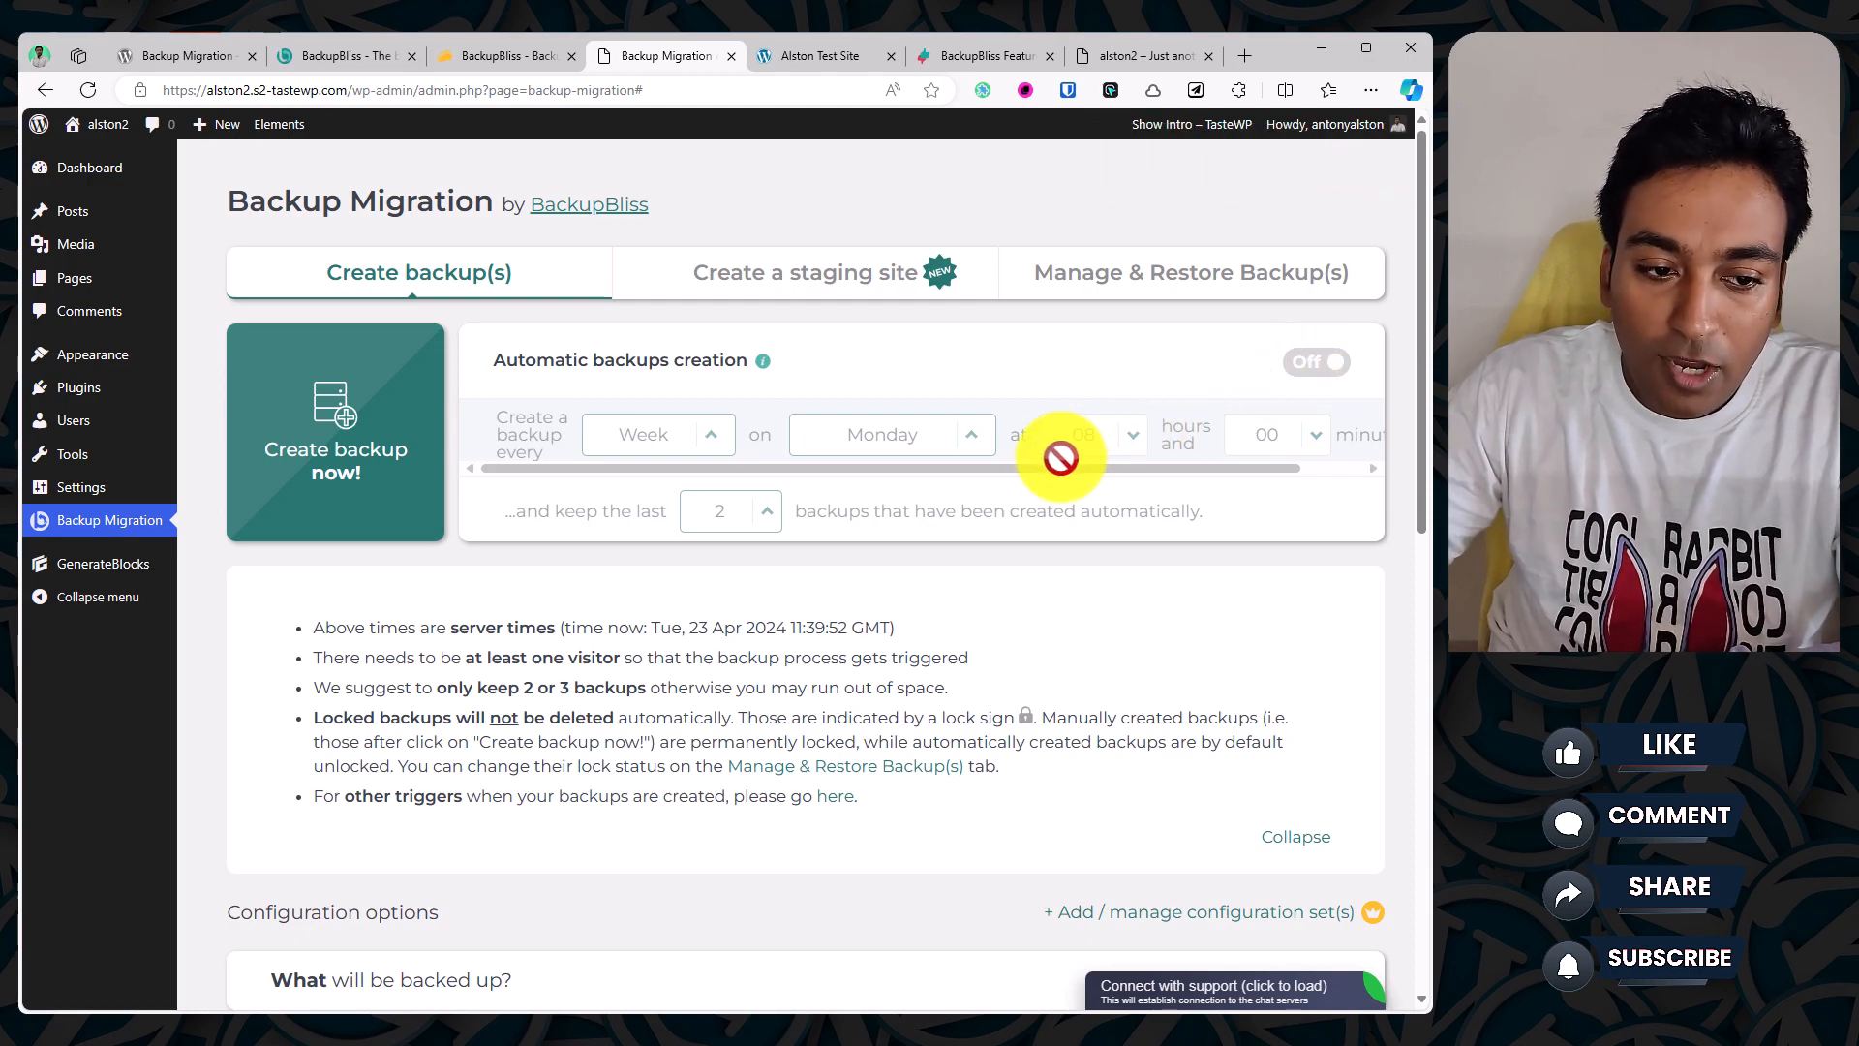
Step: Check the configuration set option and expand the settings for what will be backed up
scroll(1055, 453, "down", 1)
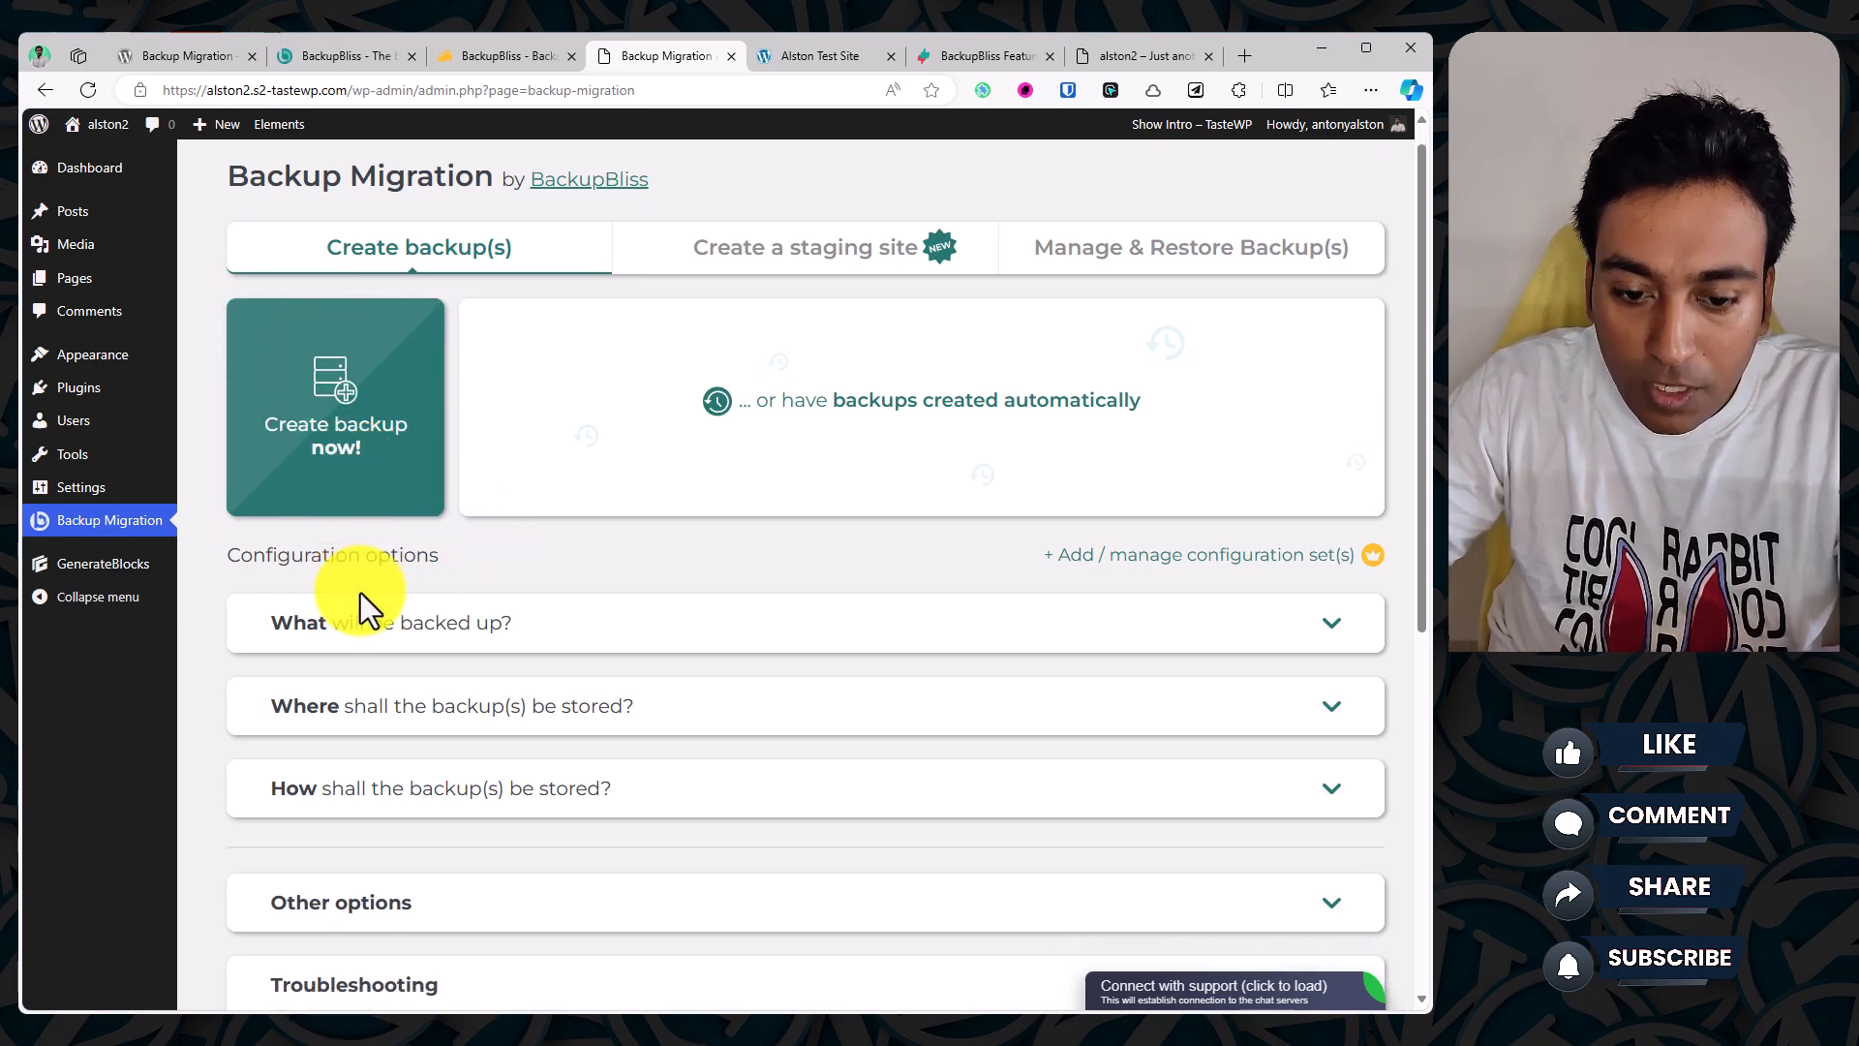
scroll(360, 592, "down", 1)
mouse_move(1383, 463)
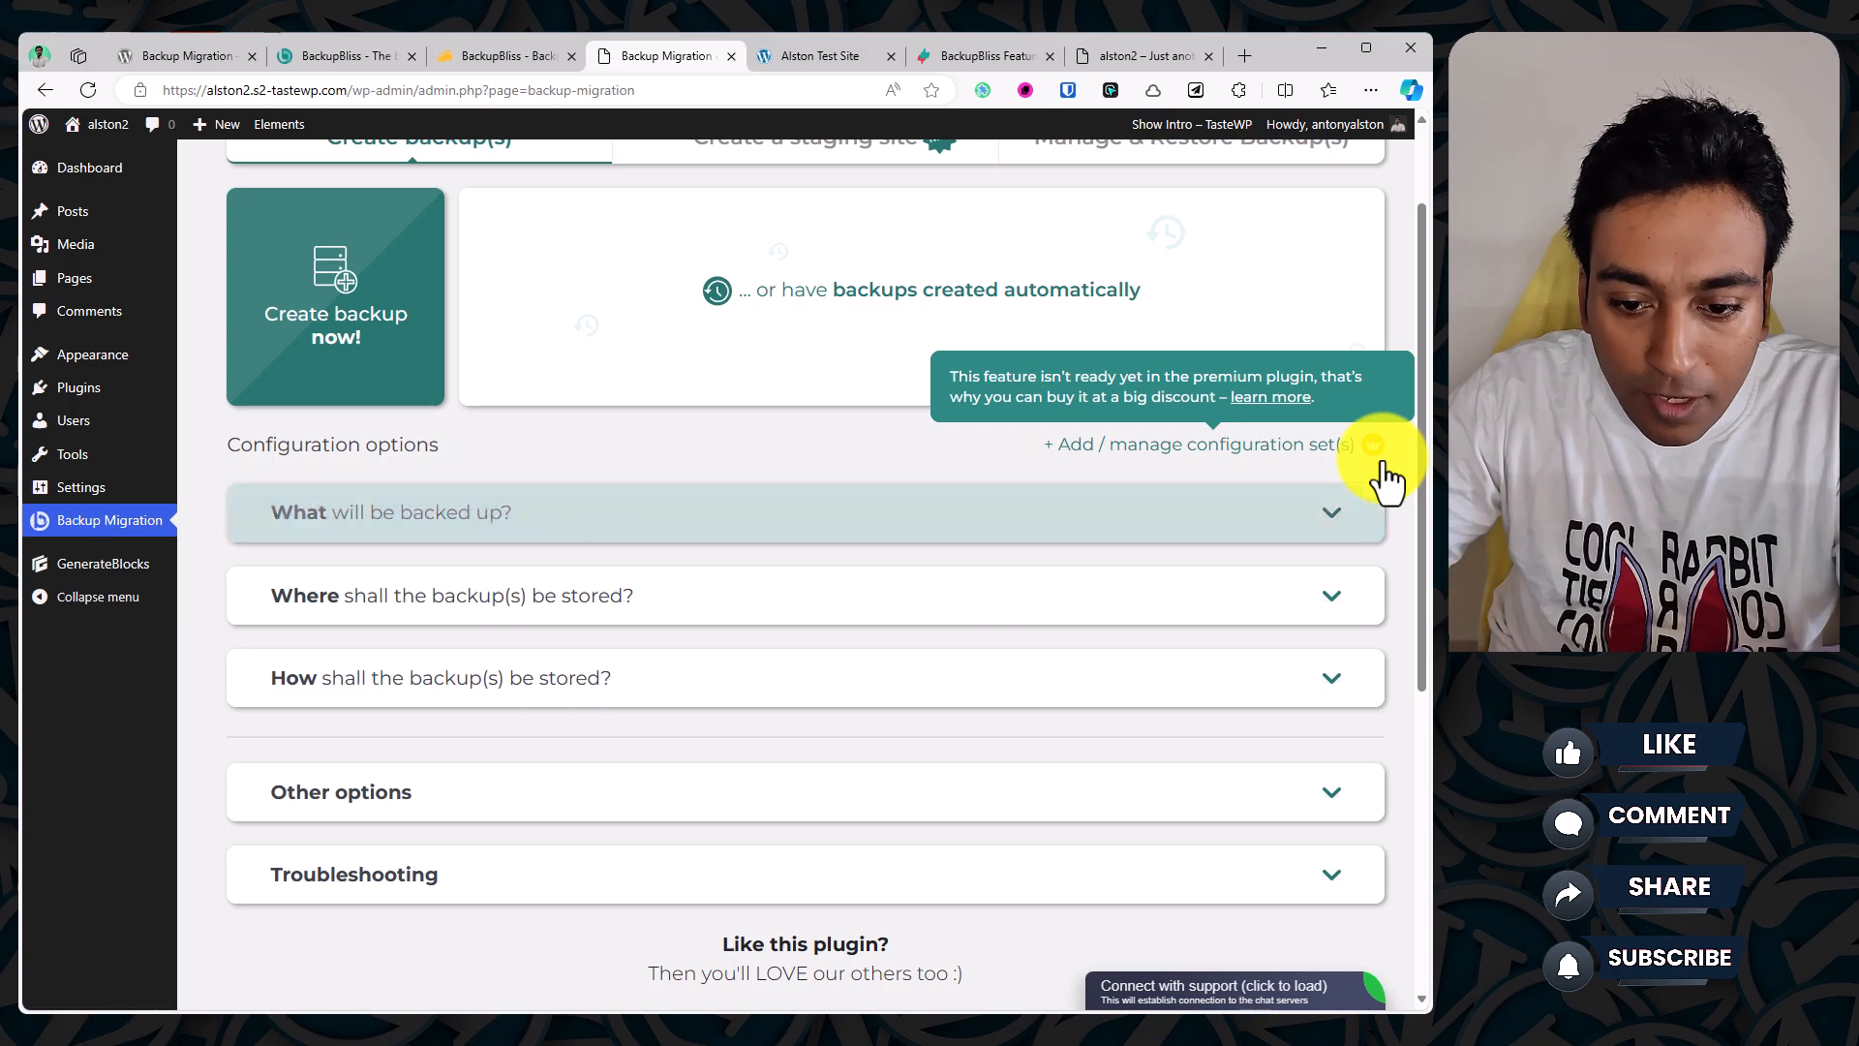
left_click(1341, 529)
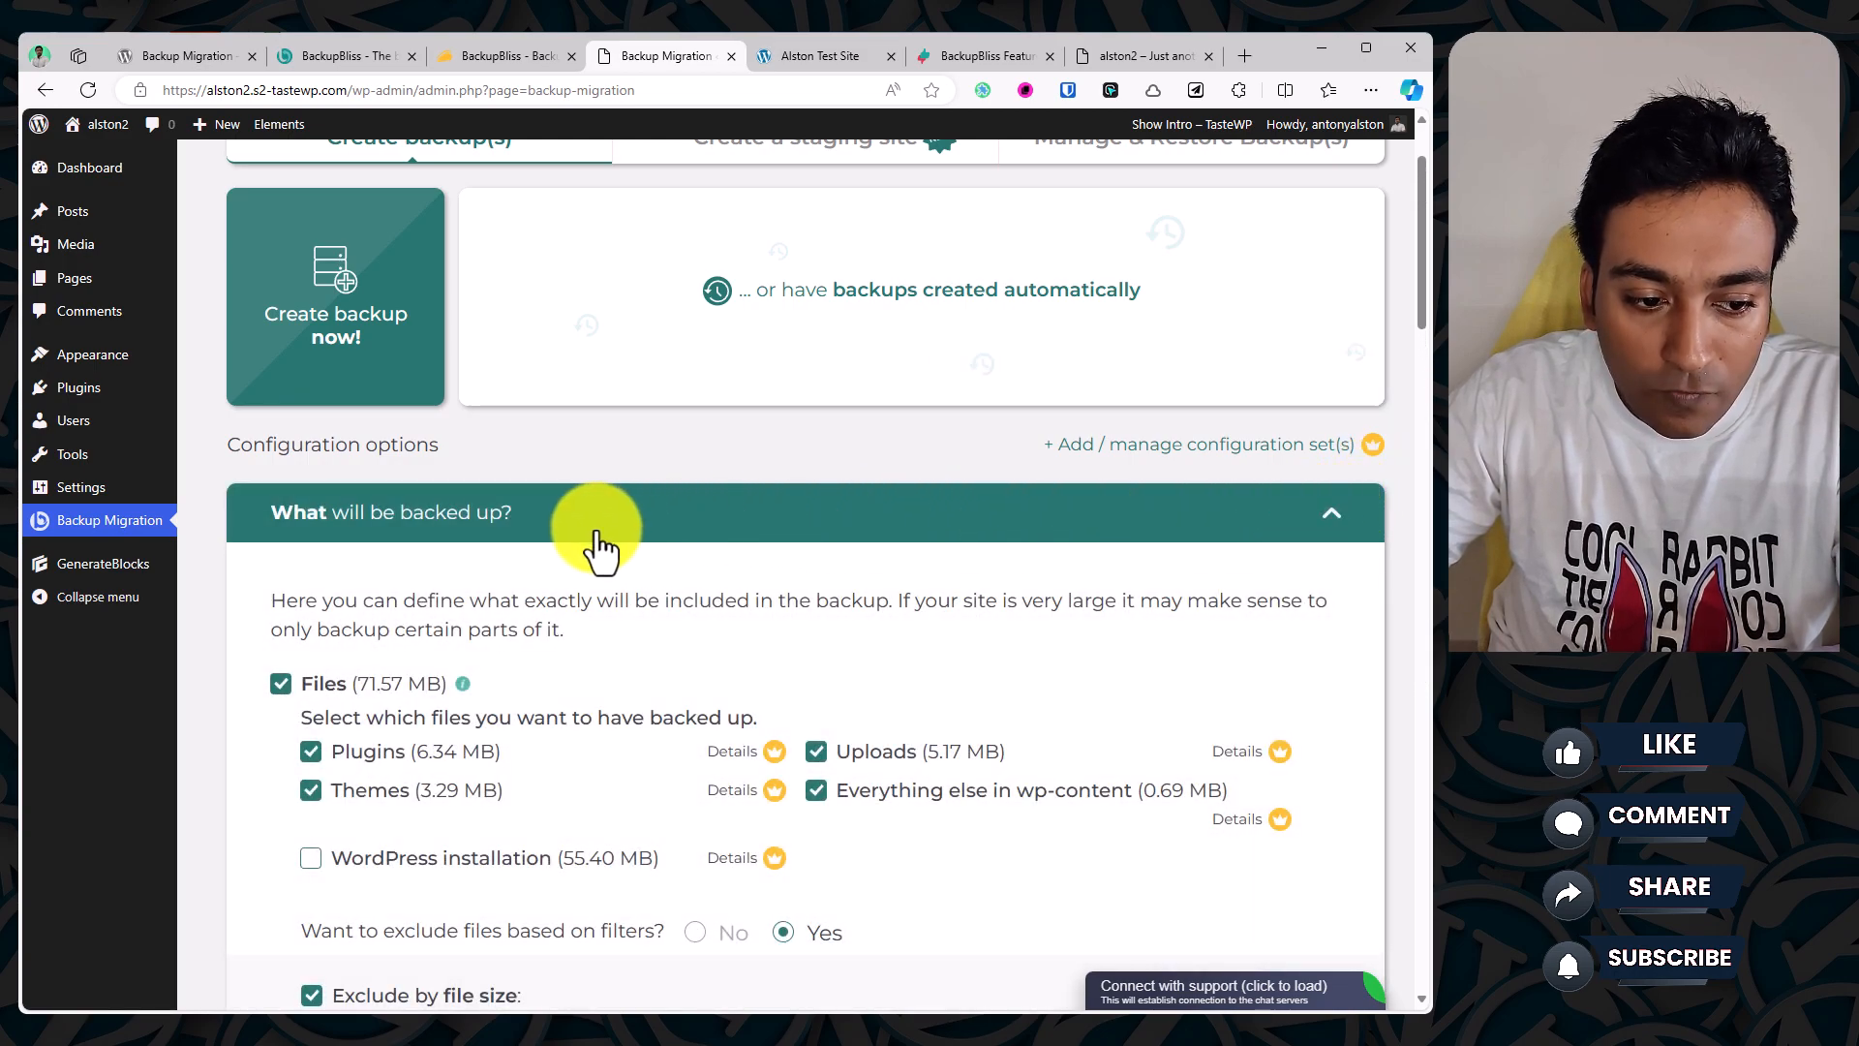
scroll(597, 530, "down", 3)
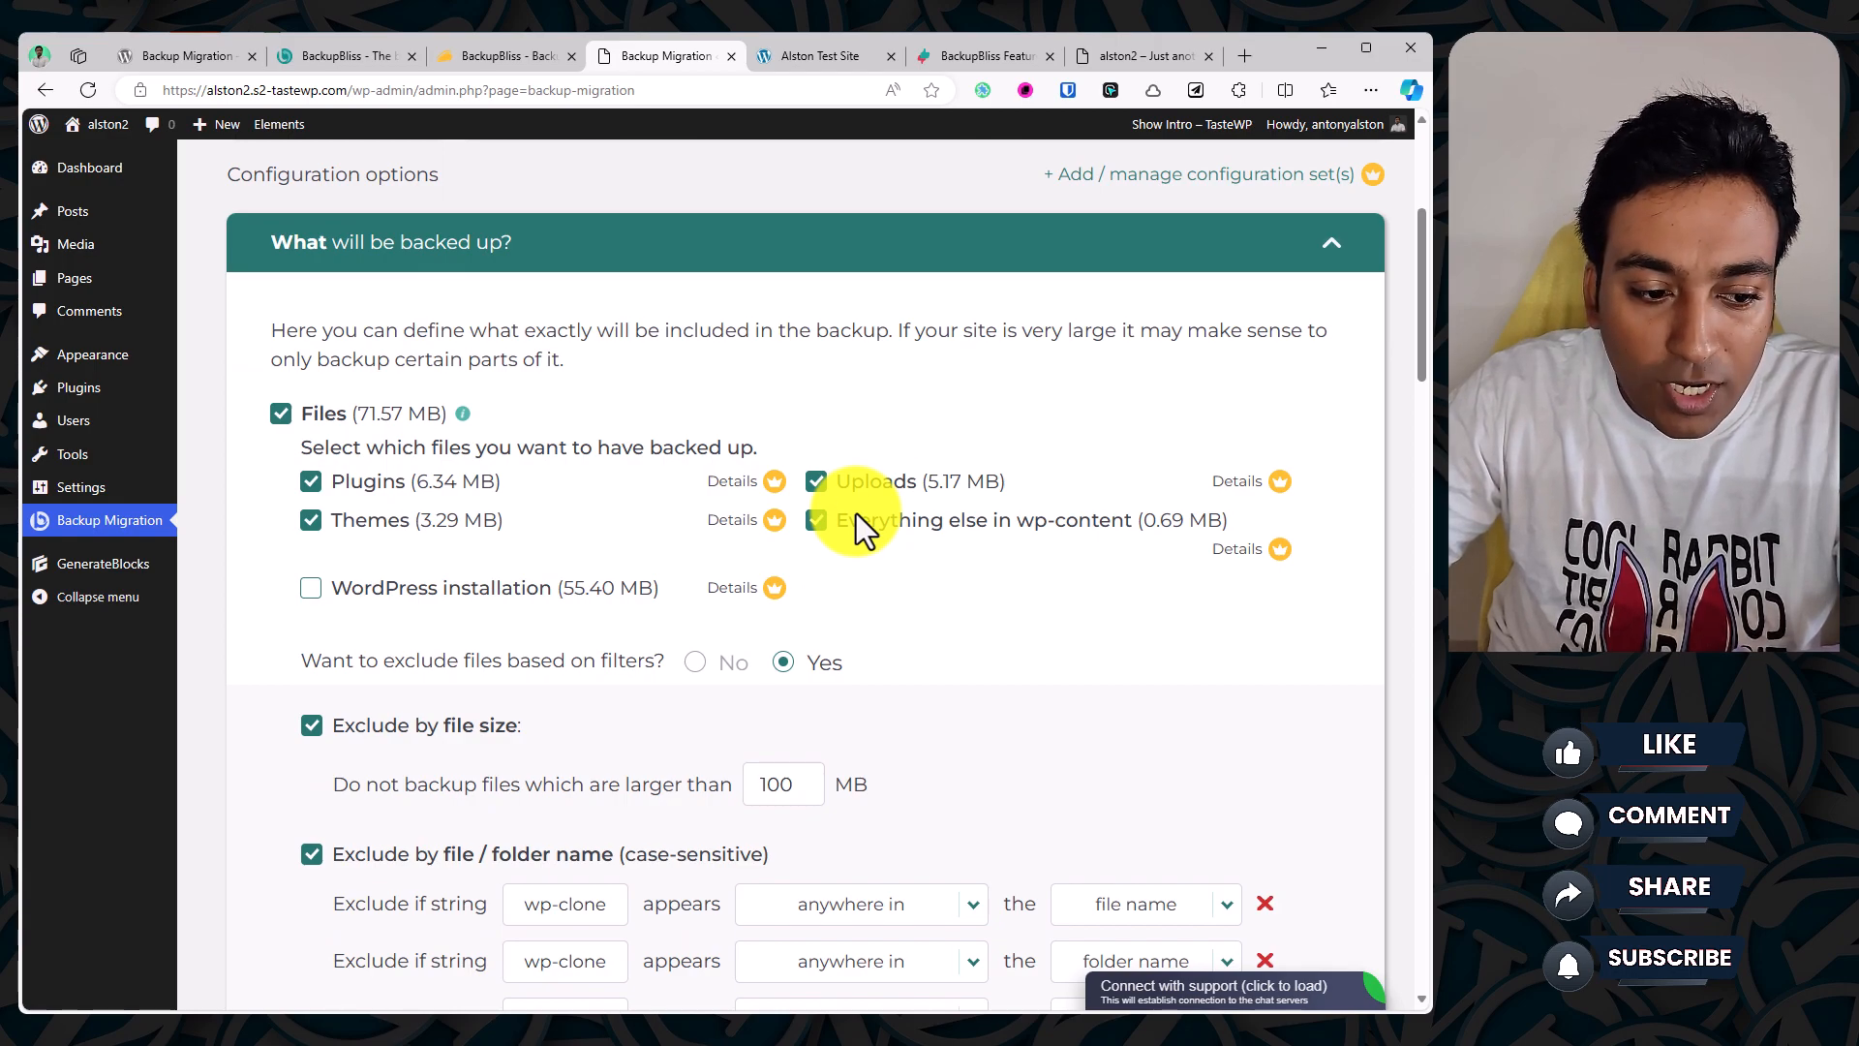
Step: Try excluding Themes and including the WordPress installation in the backup, reverting each choice
left_click(320, 522)
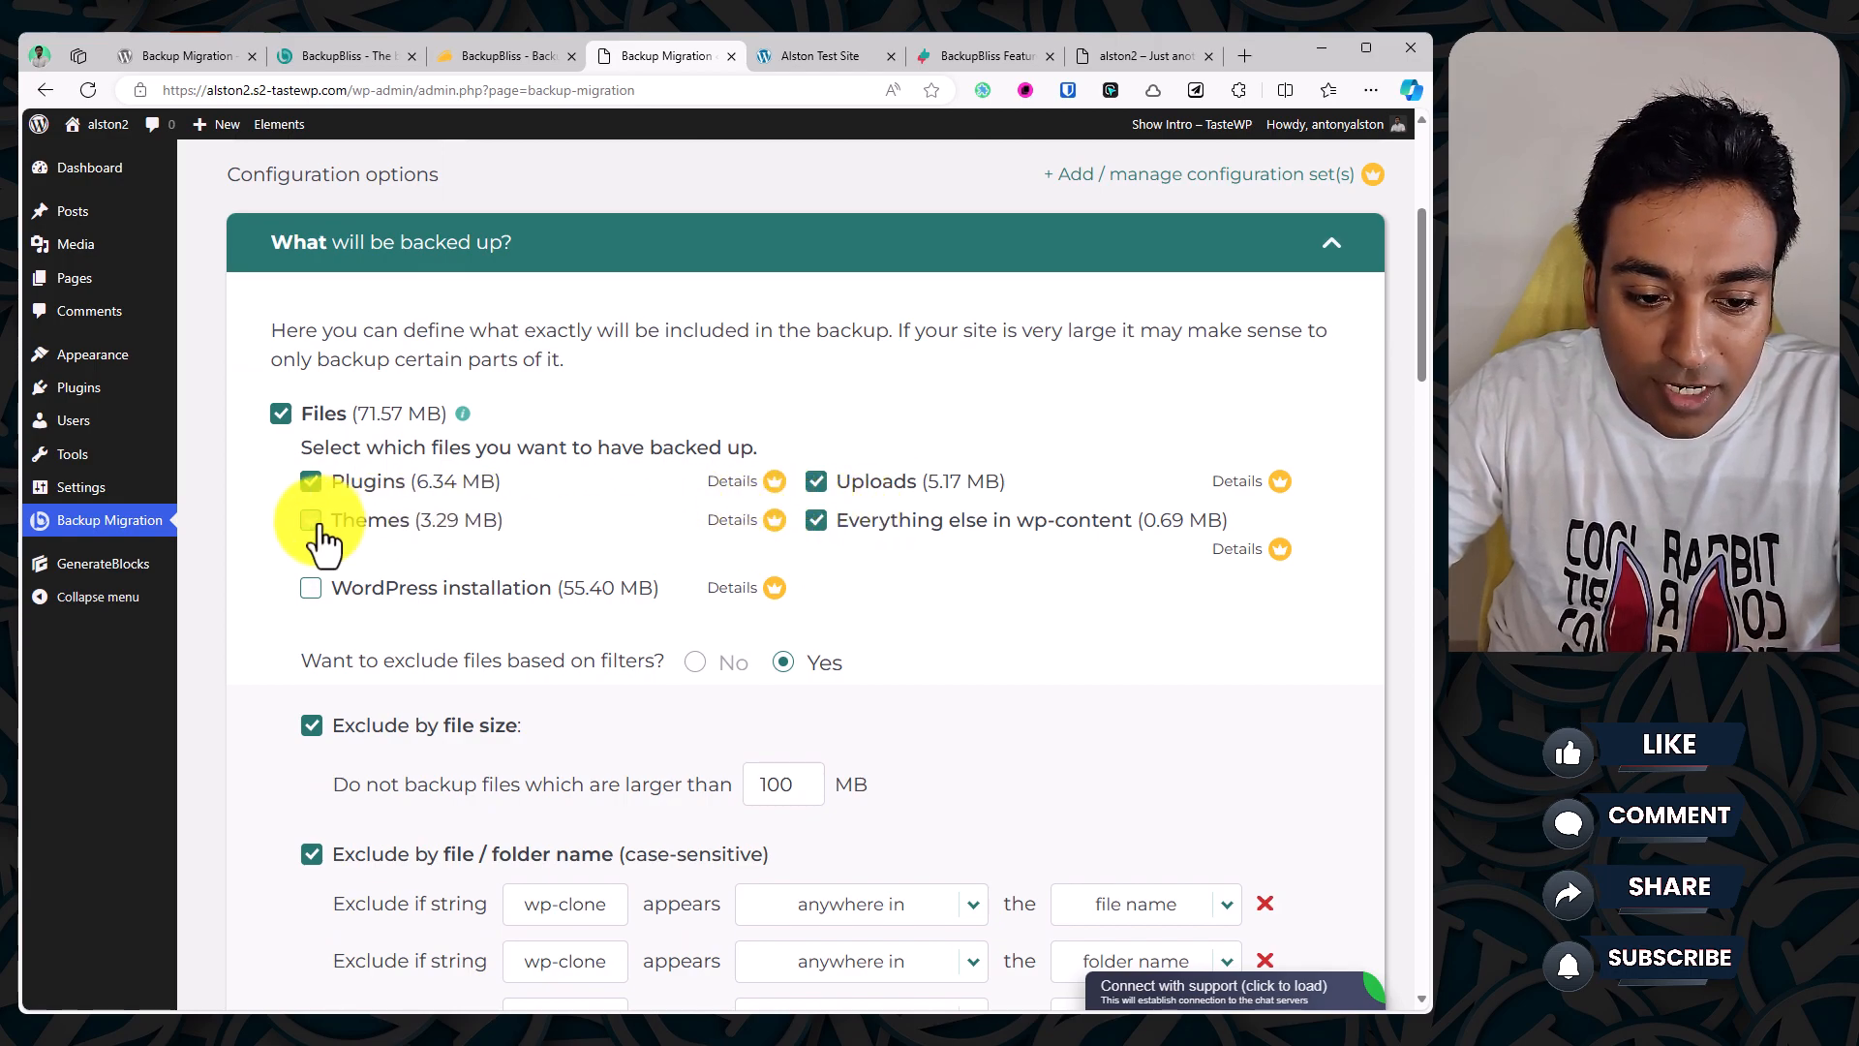
left_click(320, 522)
mouse_move(770, 520)
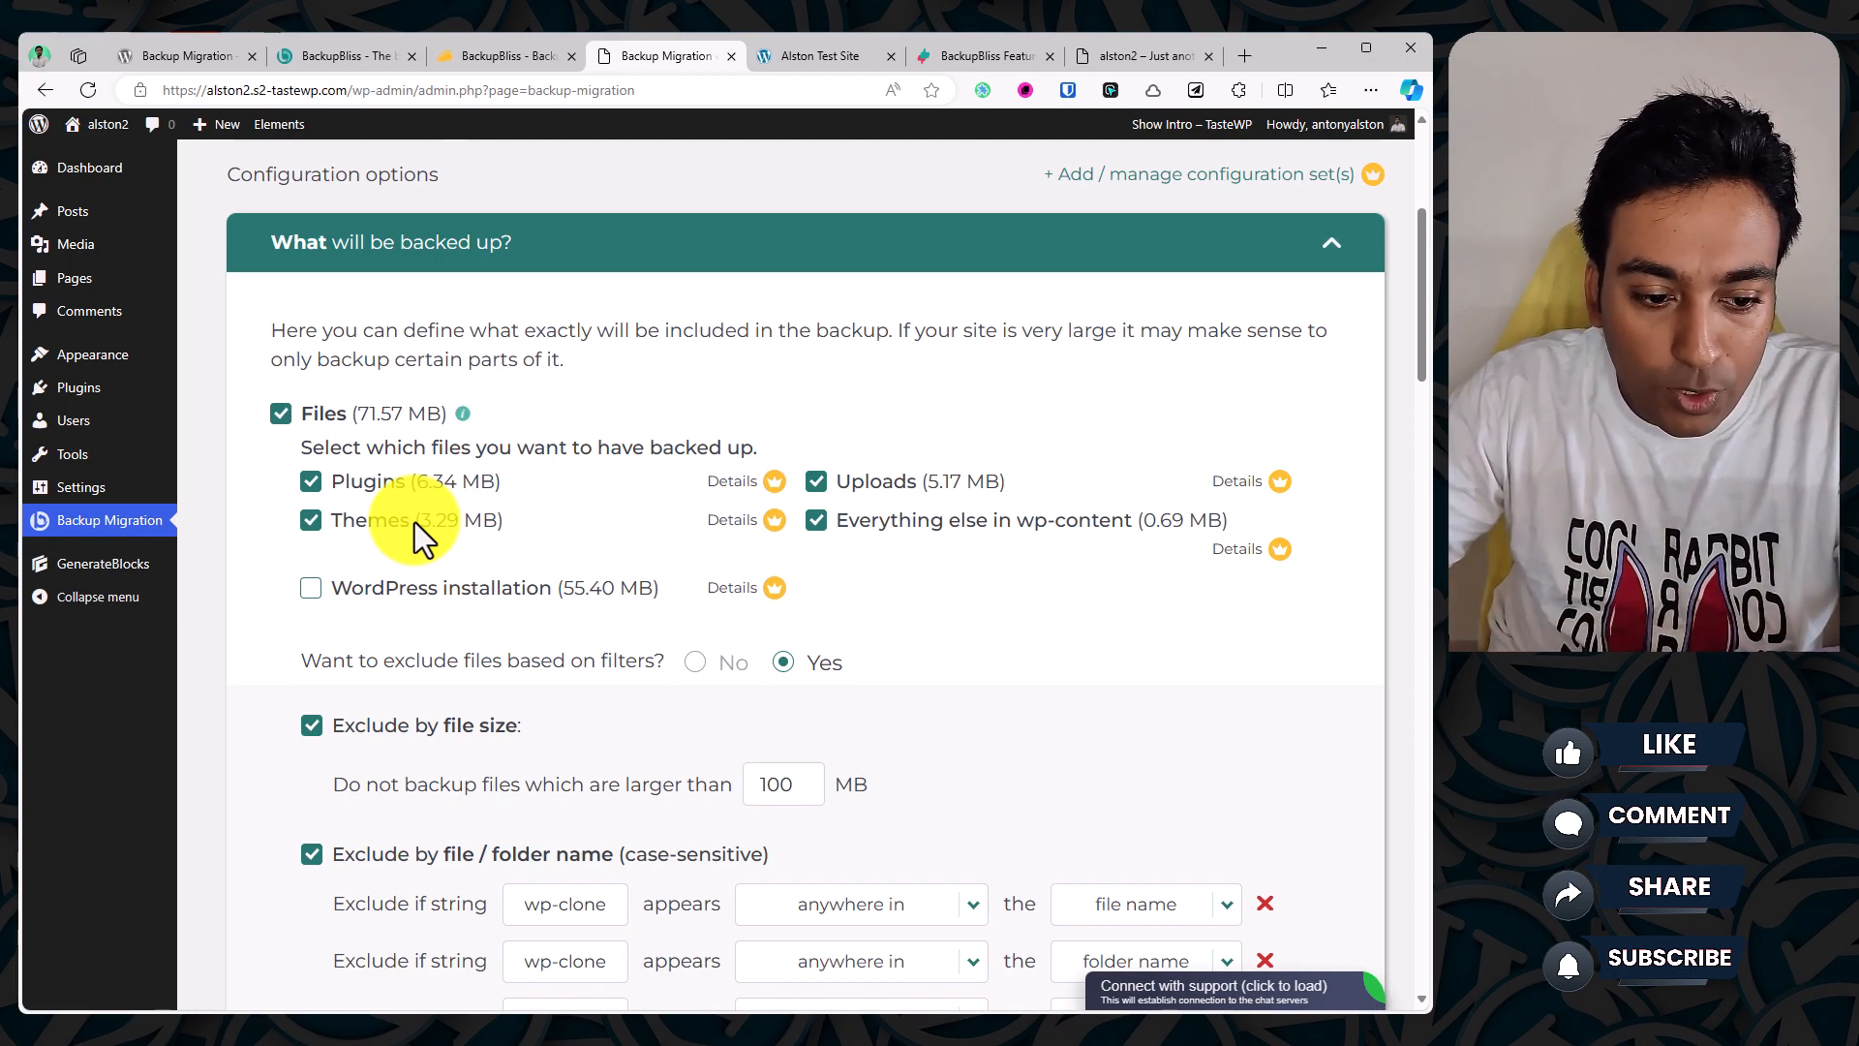
left_click(310, 588)
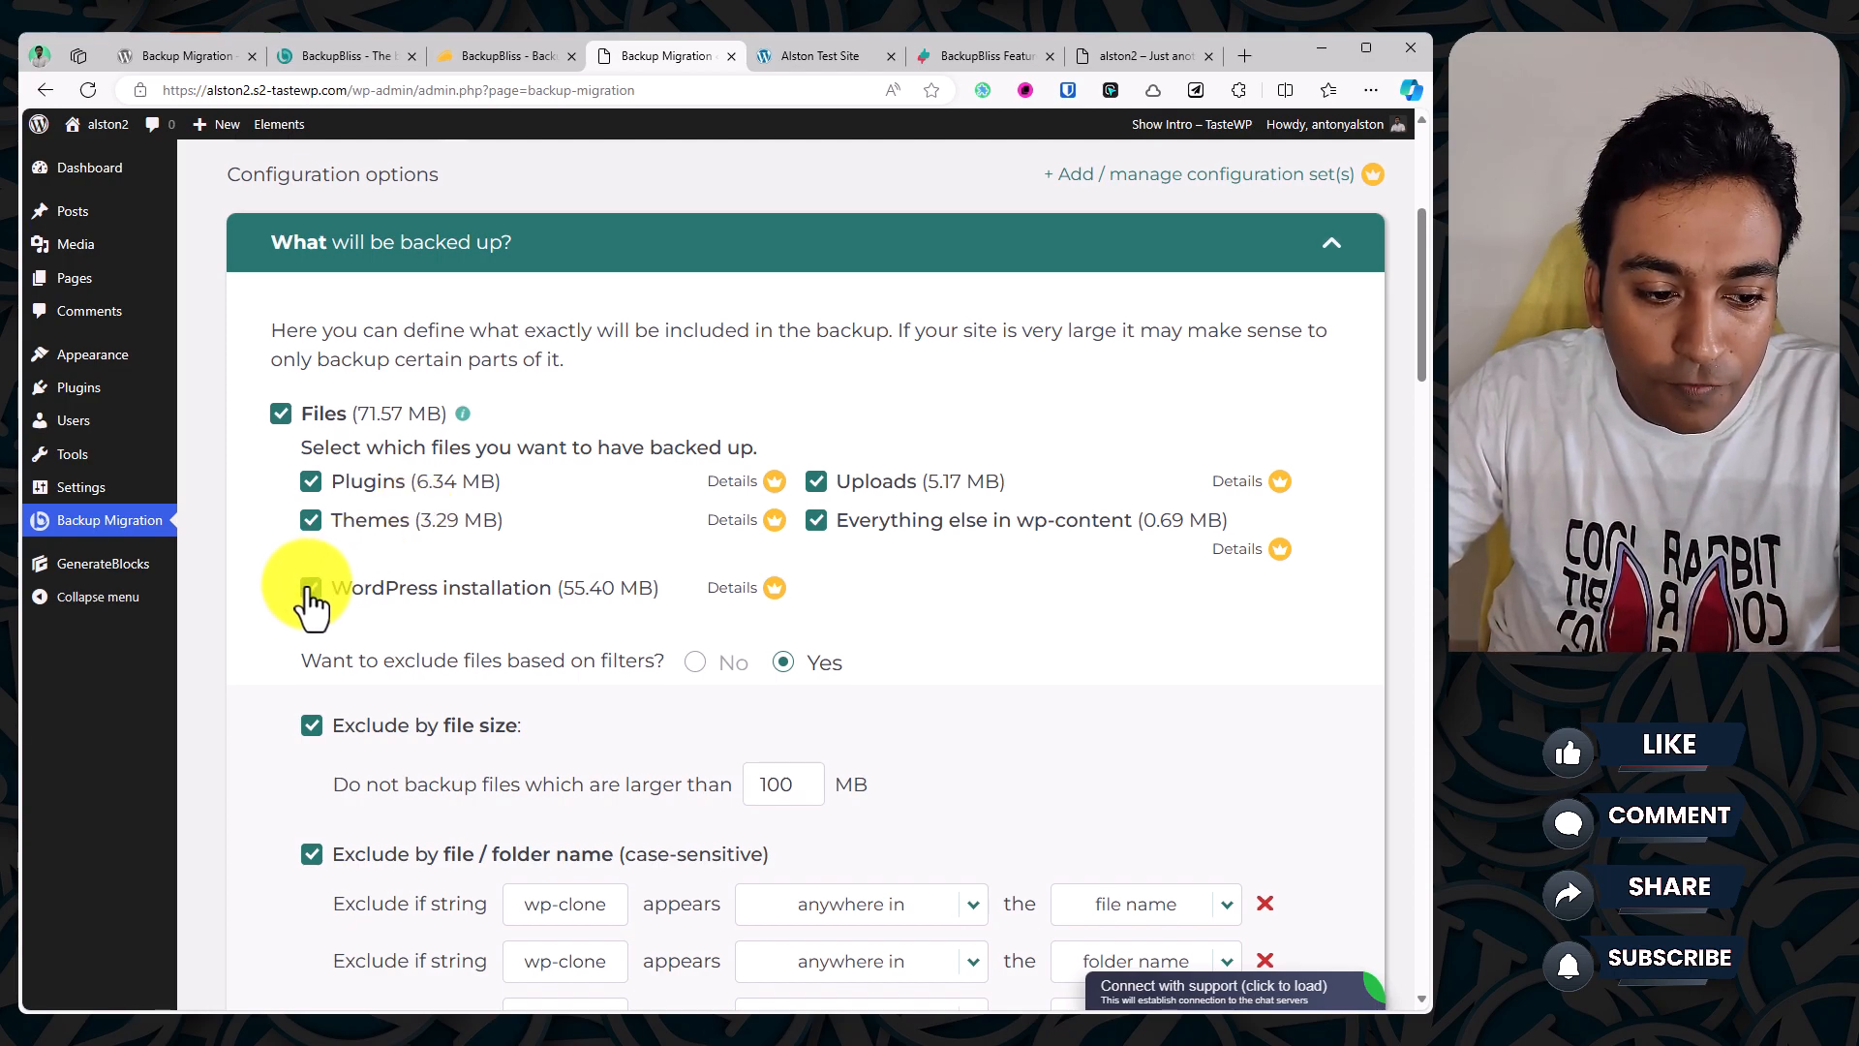
left_click(311, 593)
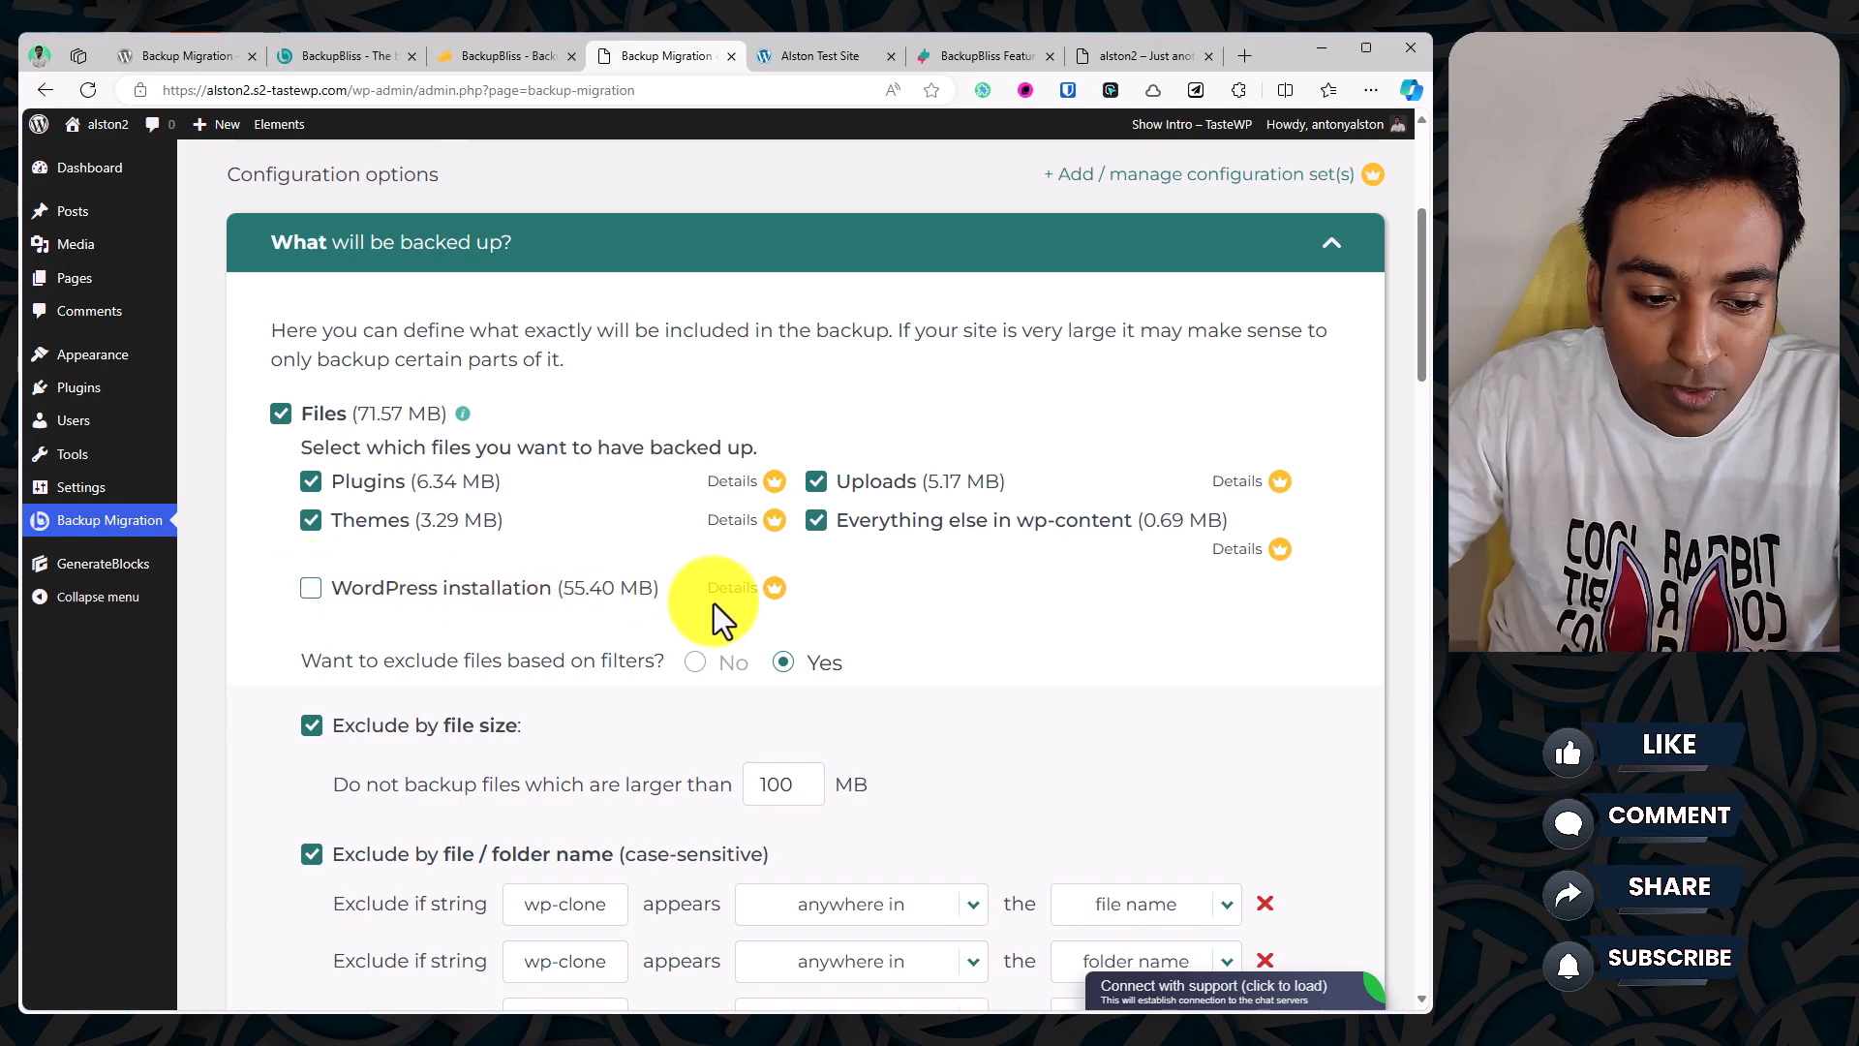
Step: Examine the exclusion filters by file size, file or folder name and path, and the file categories' detail options
scroll(713, 603, "down", 1)
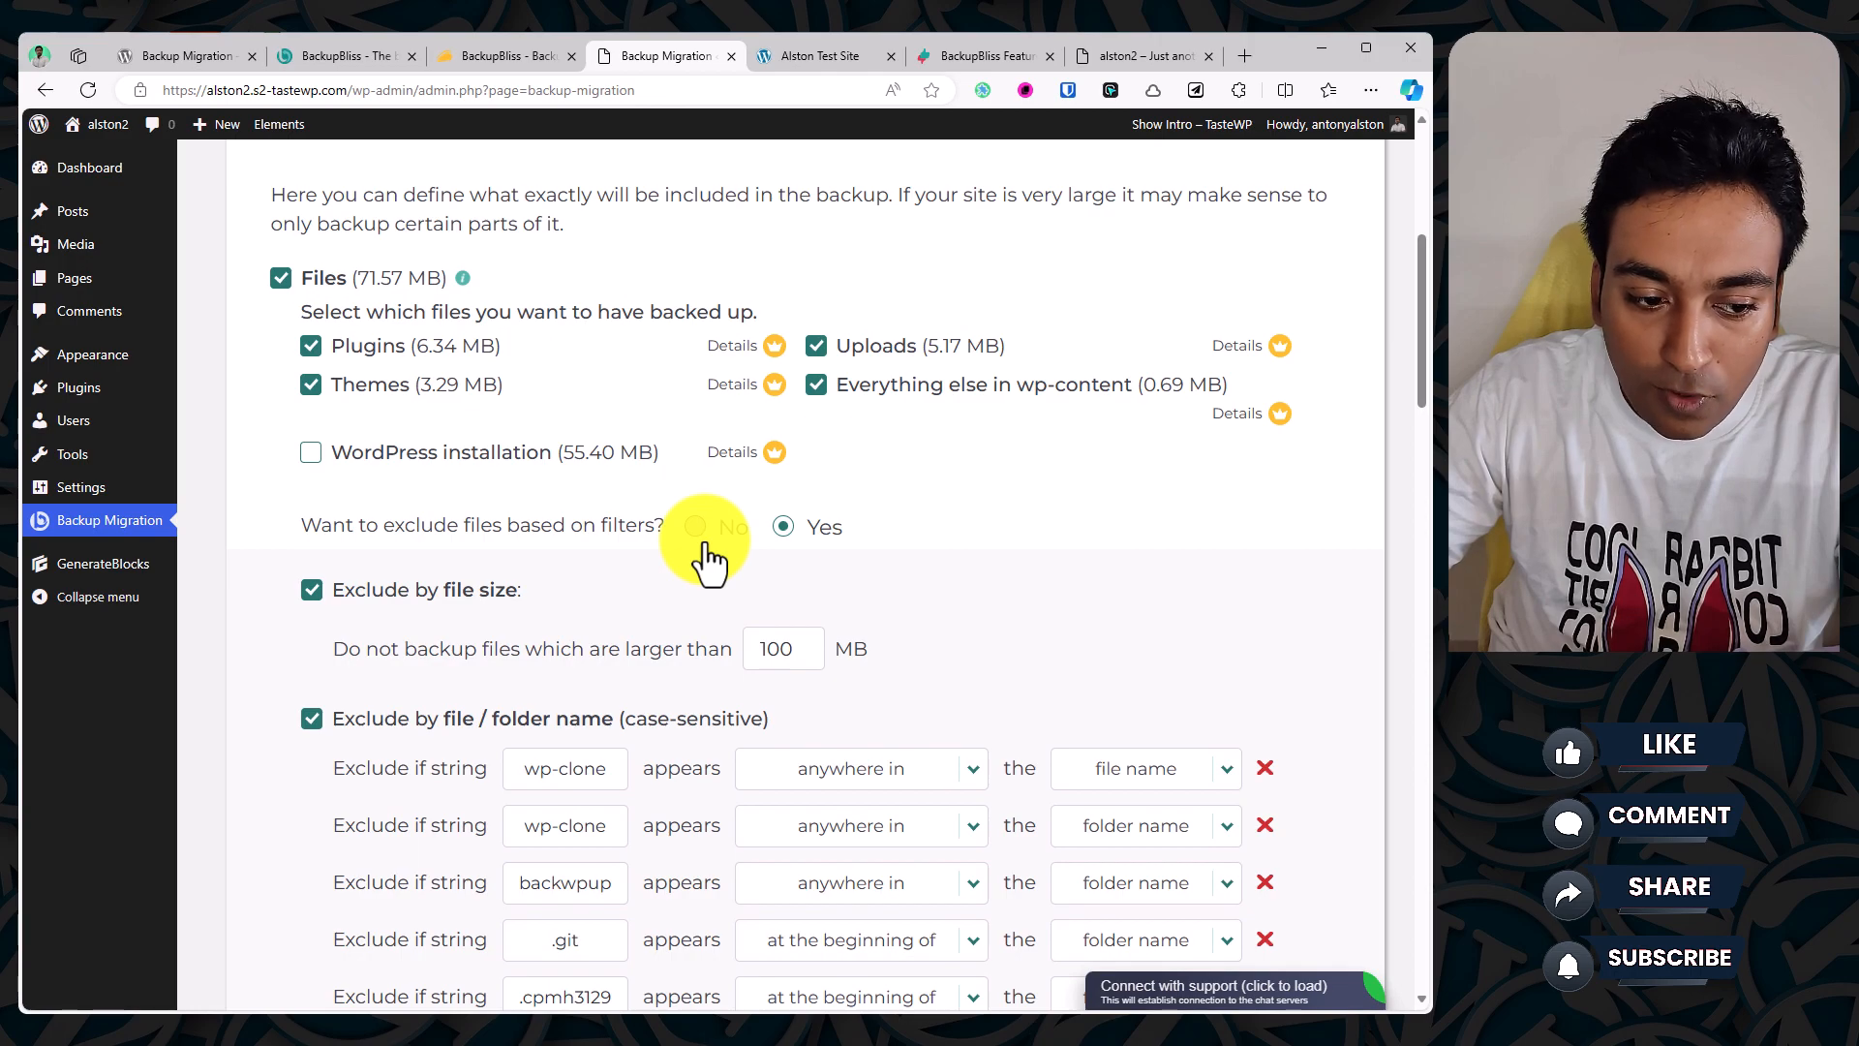
scroll(705, 542, "down", 2)
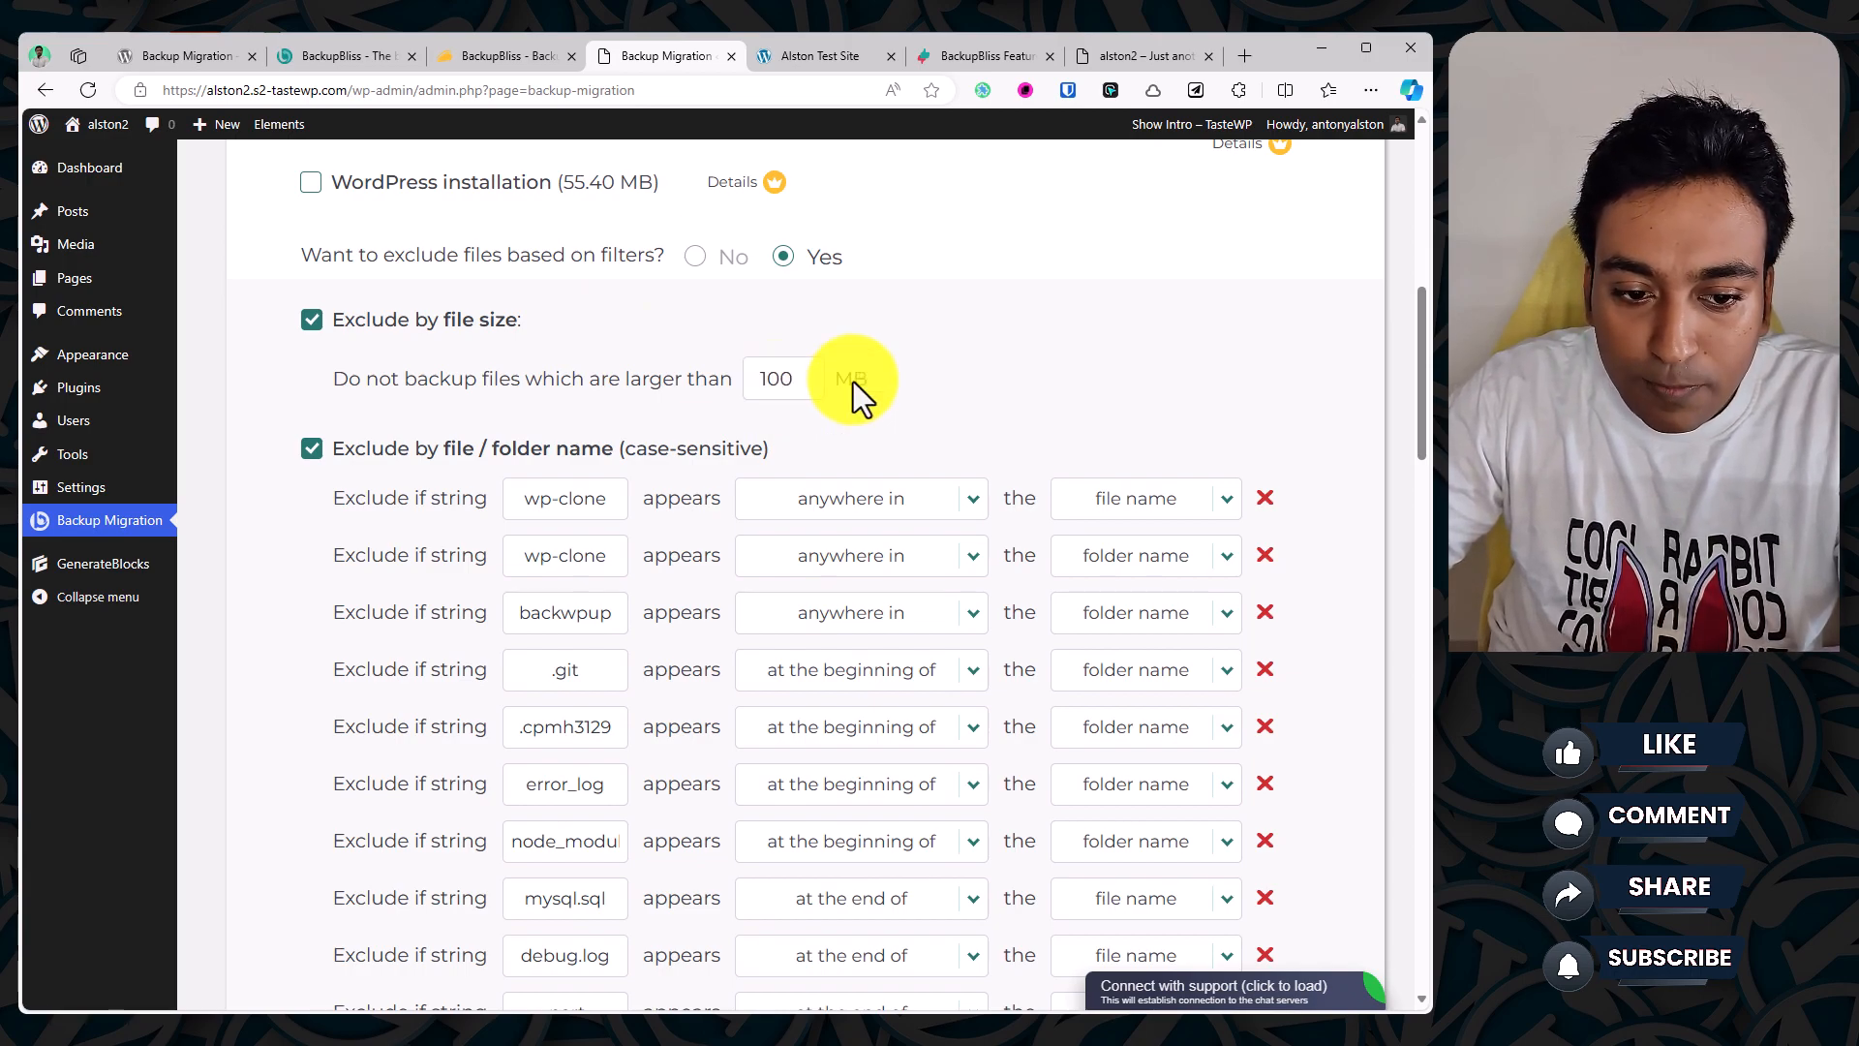
scroll(852, 381, "down", 1)
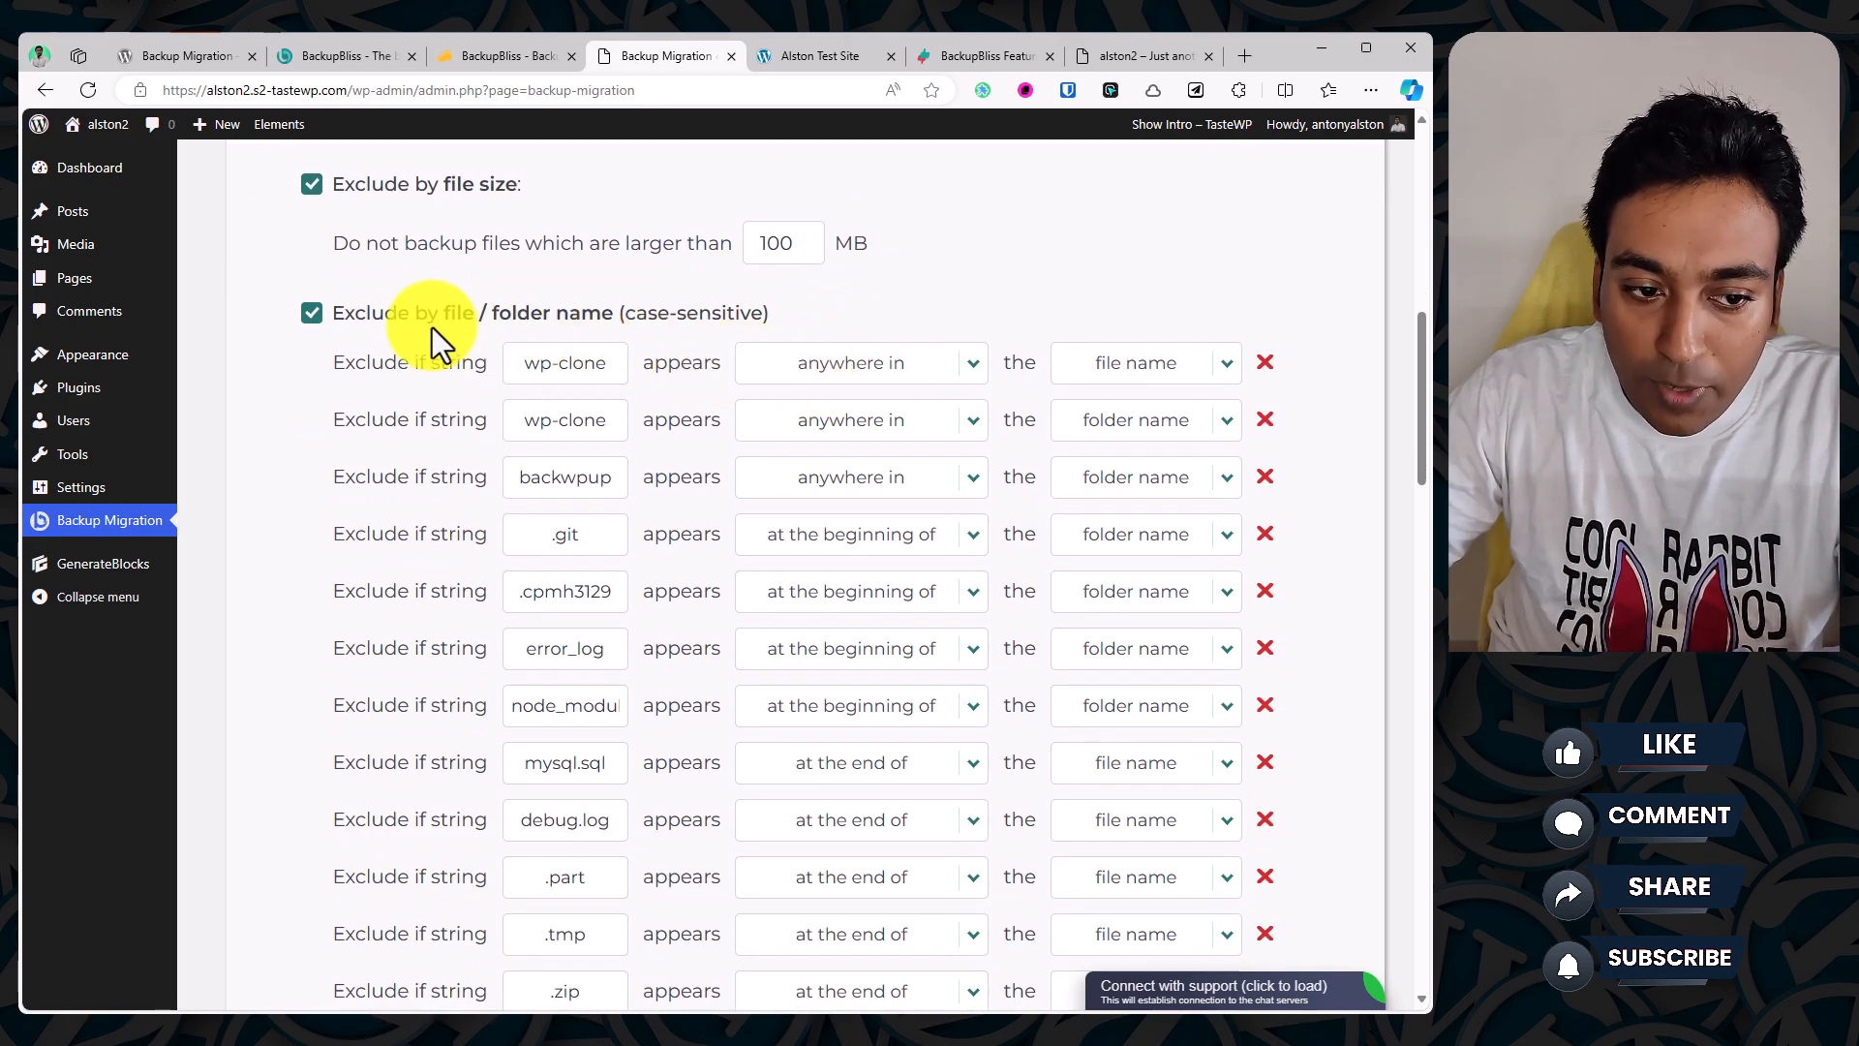
scroll(788, 455, "down", 8)
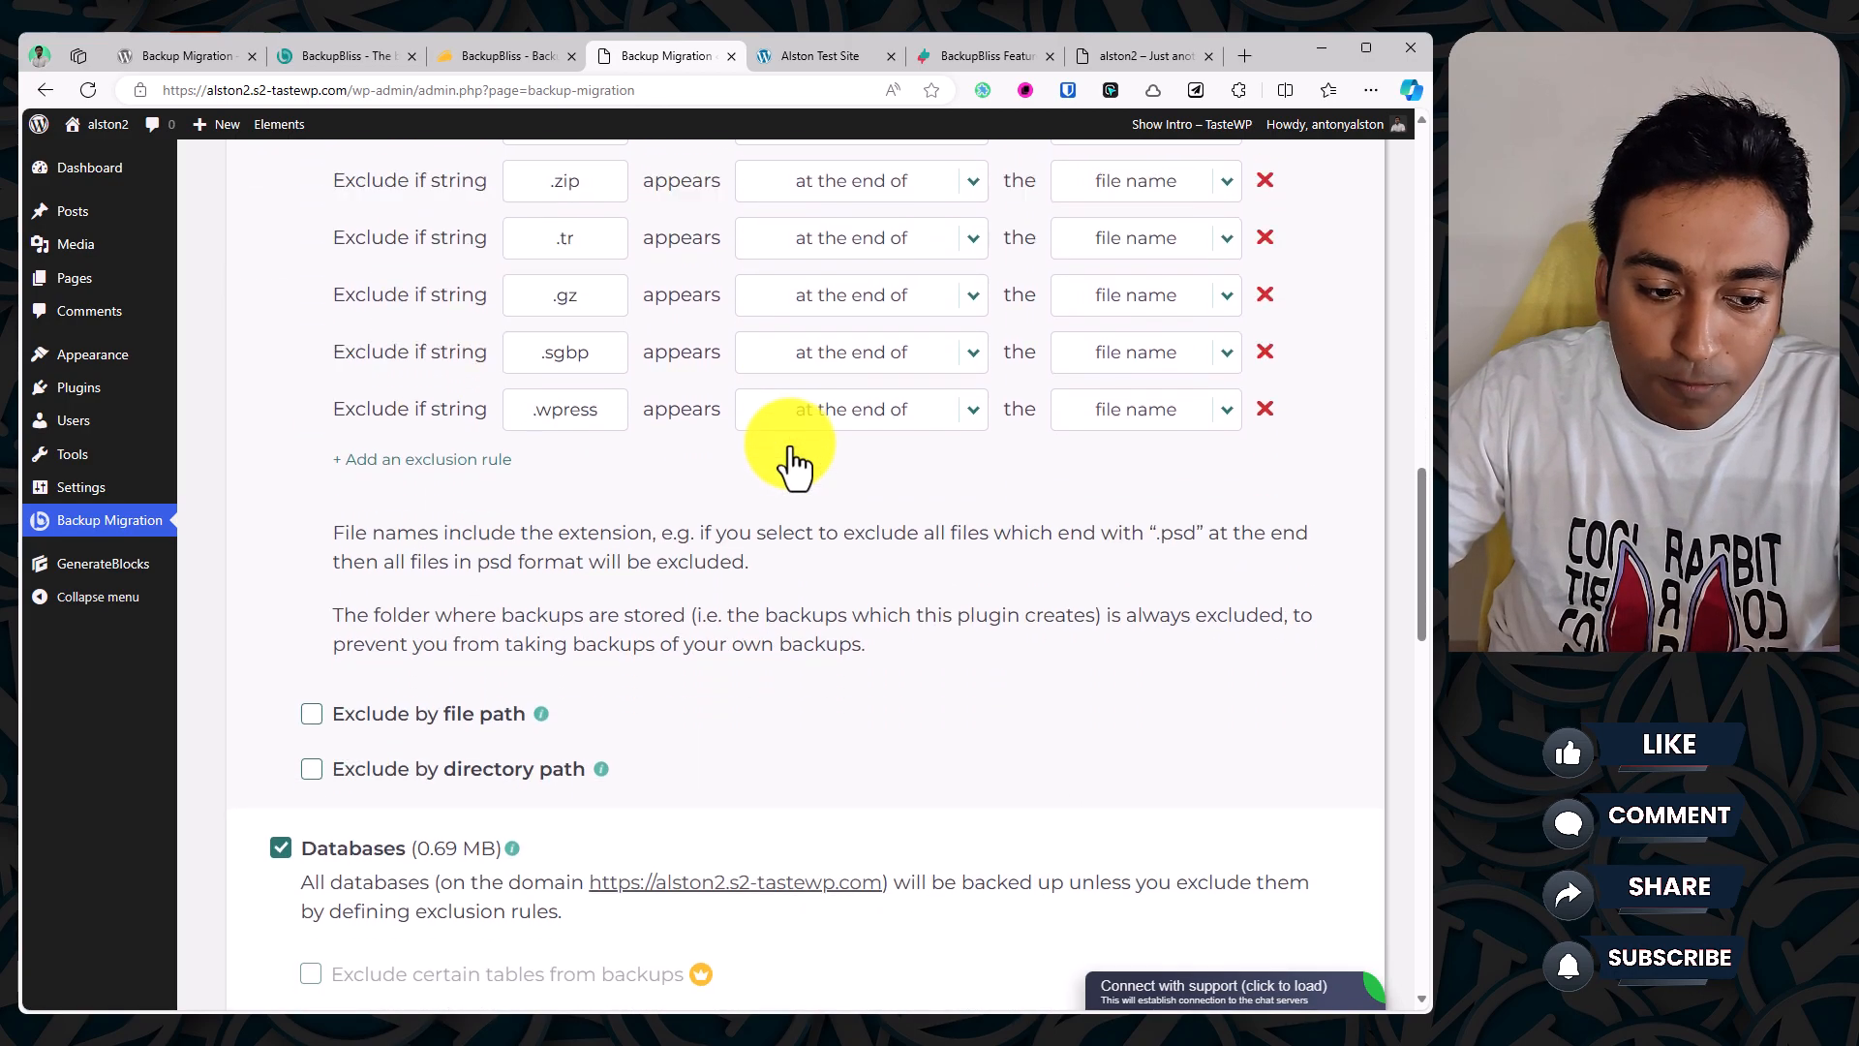
scroll(790, 455, "down", 3)
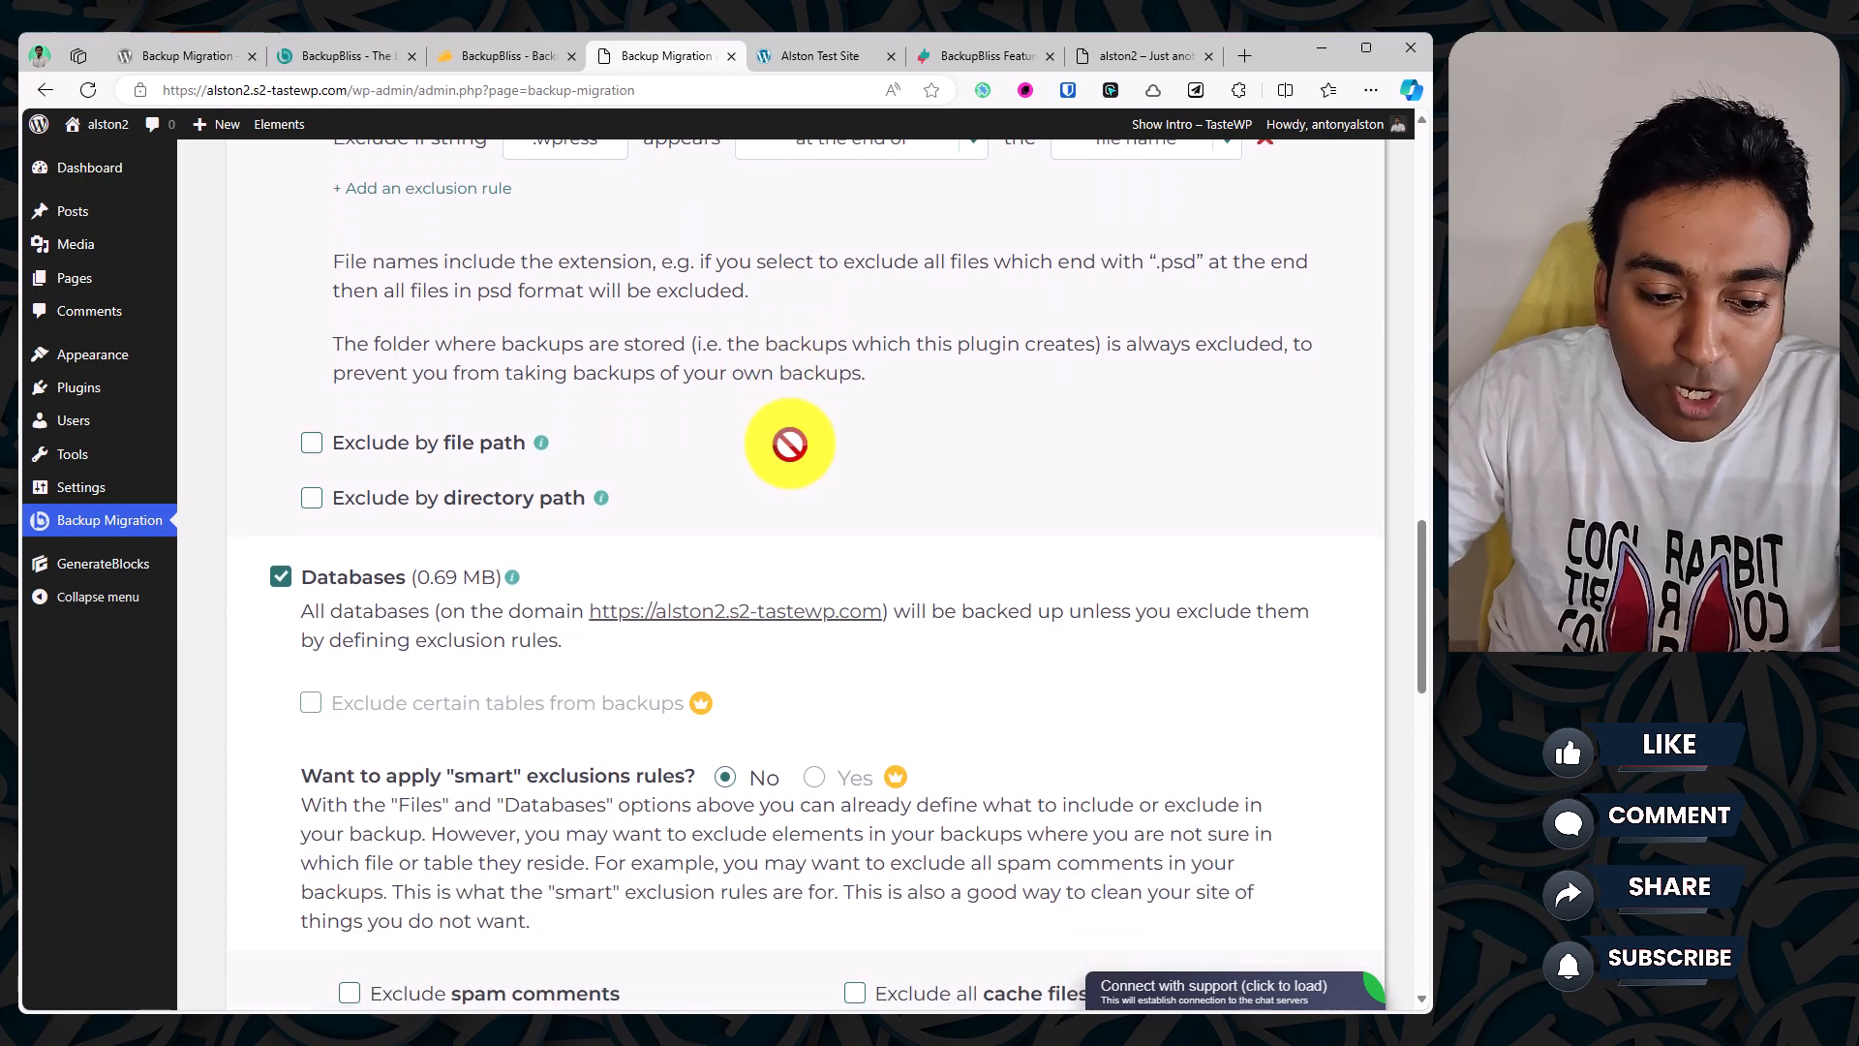
scroll(790, 446, "up", 15)
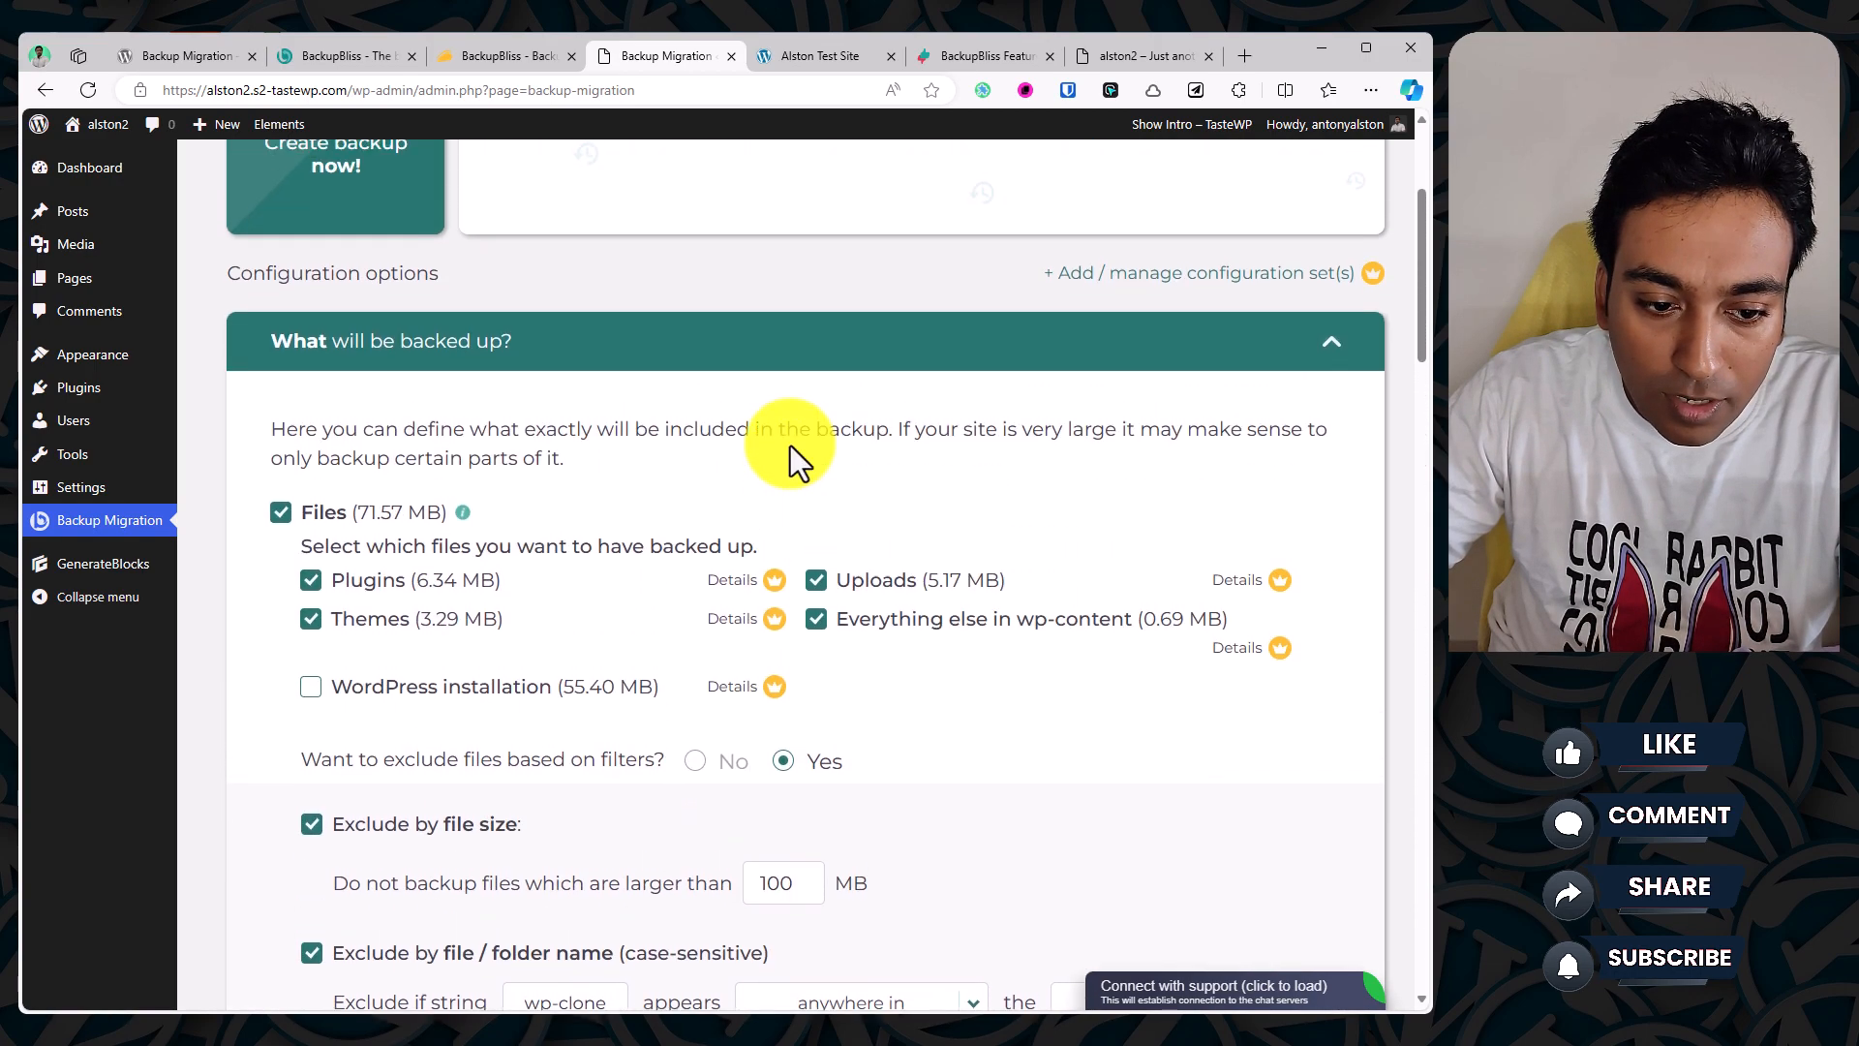
mouse_move(785, 723)
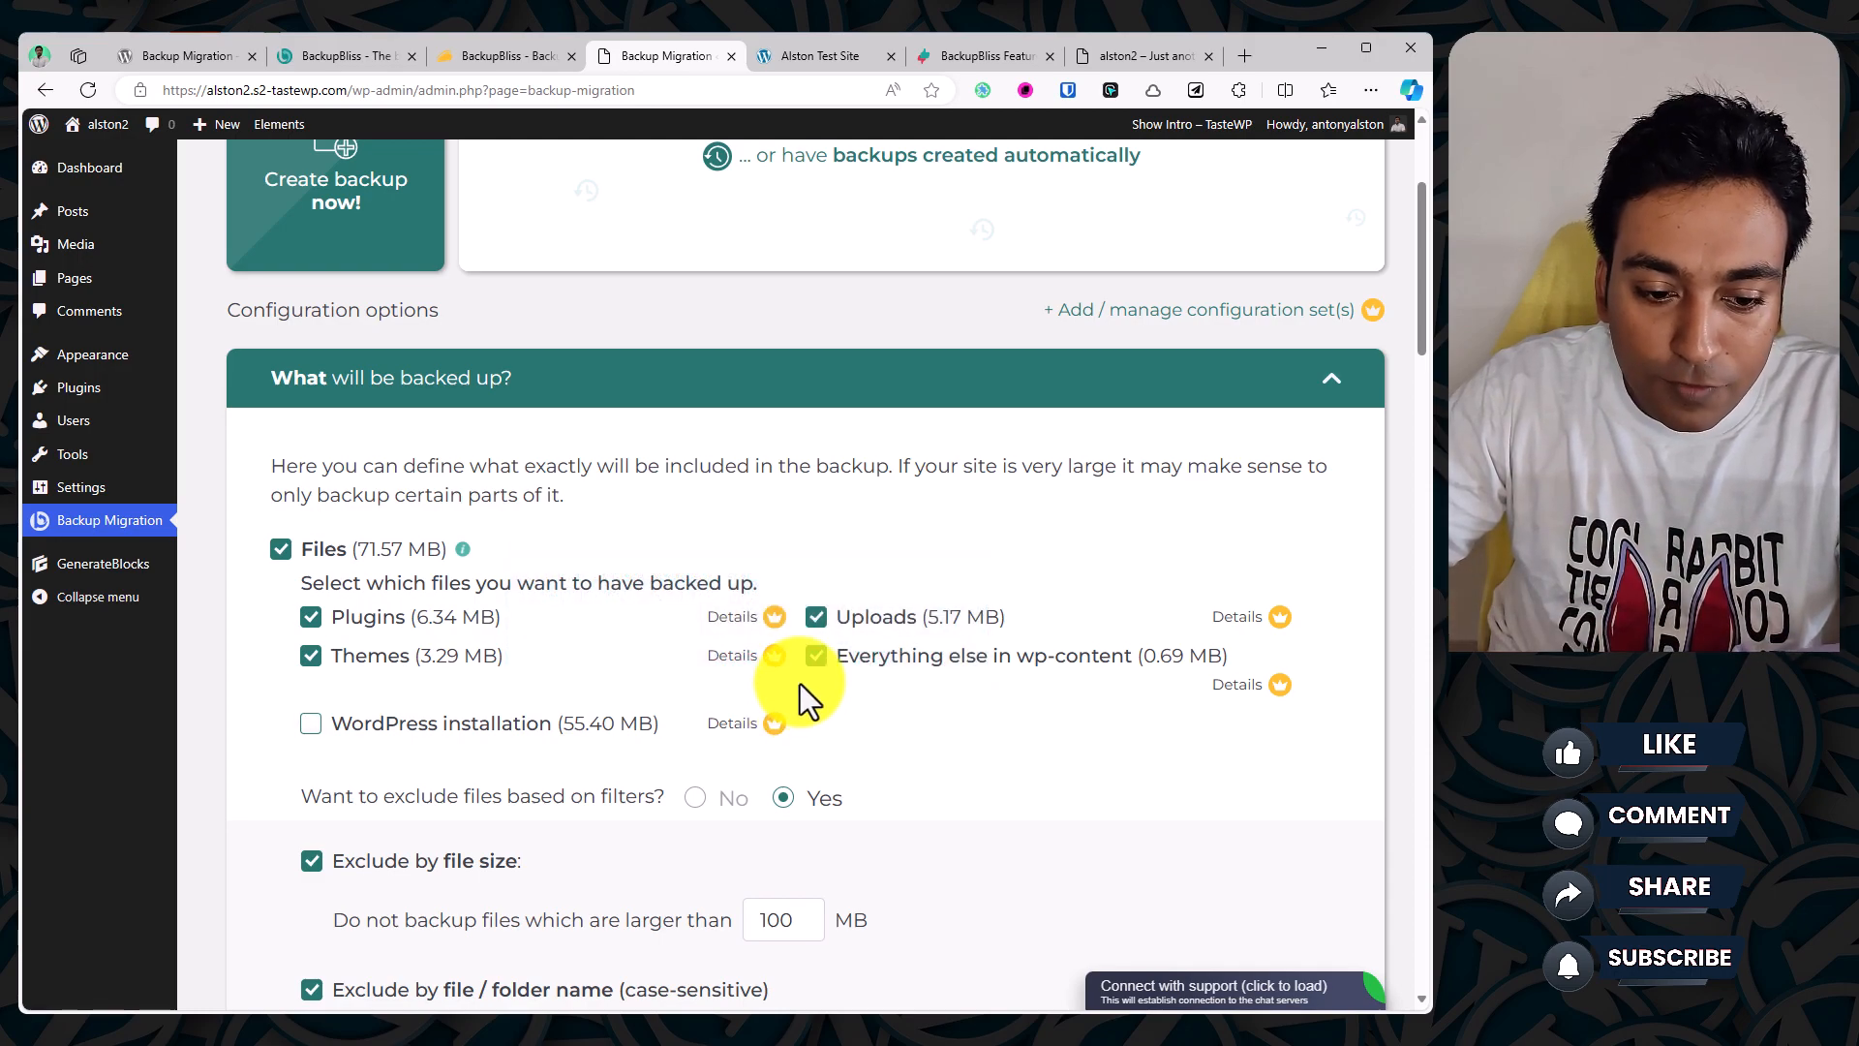
mouse_move(799, 683)
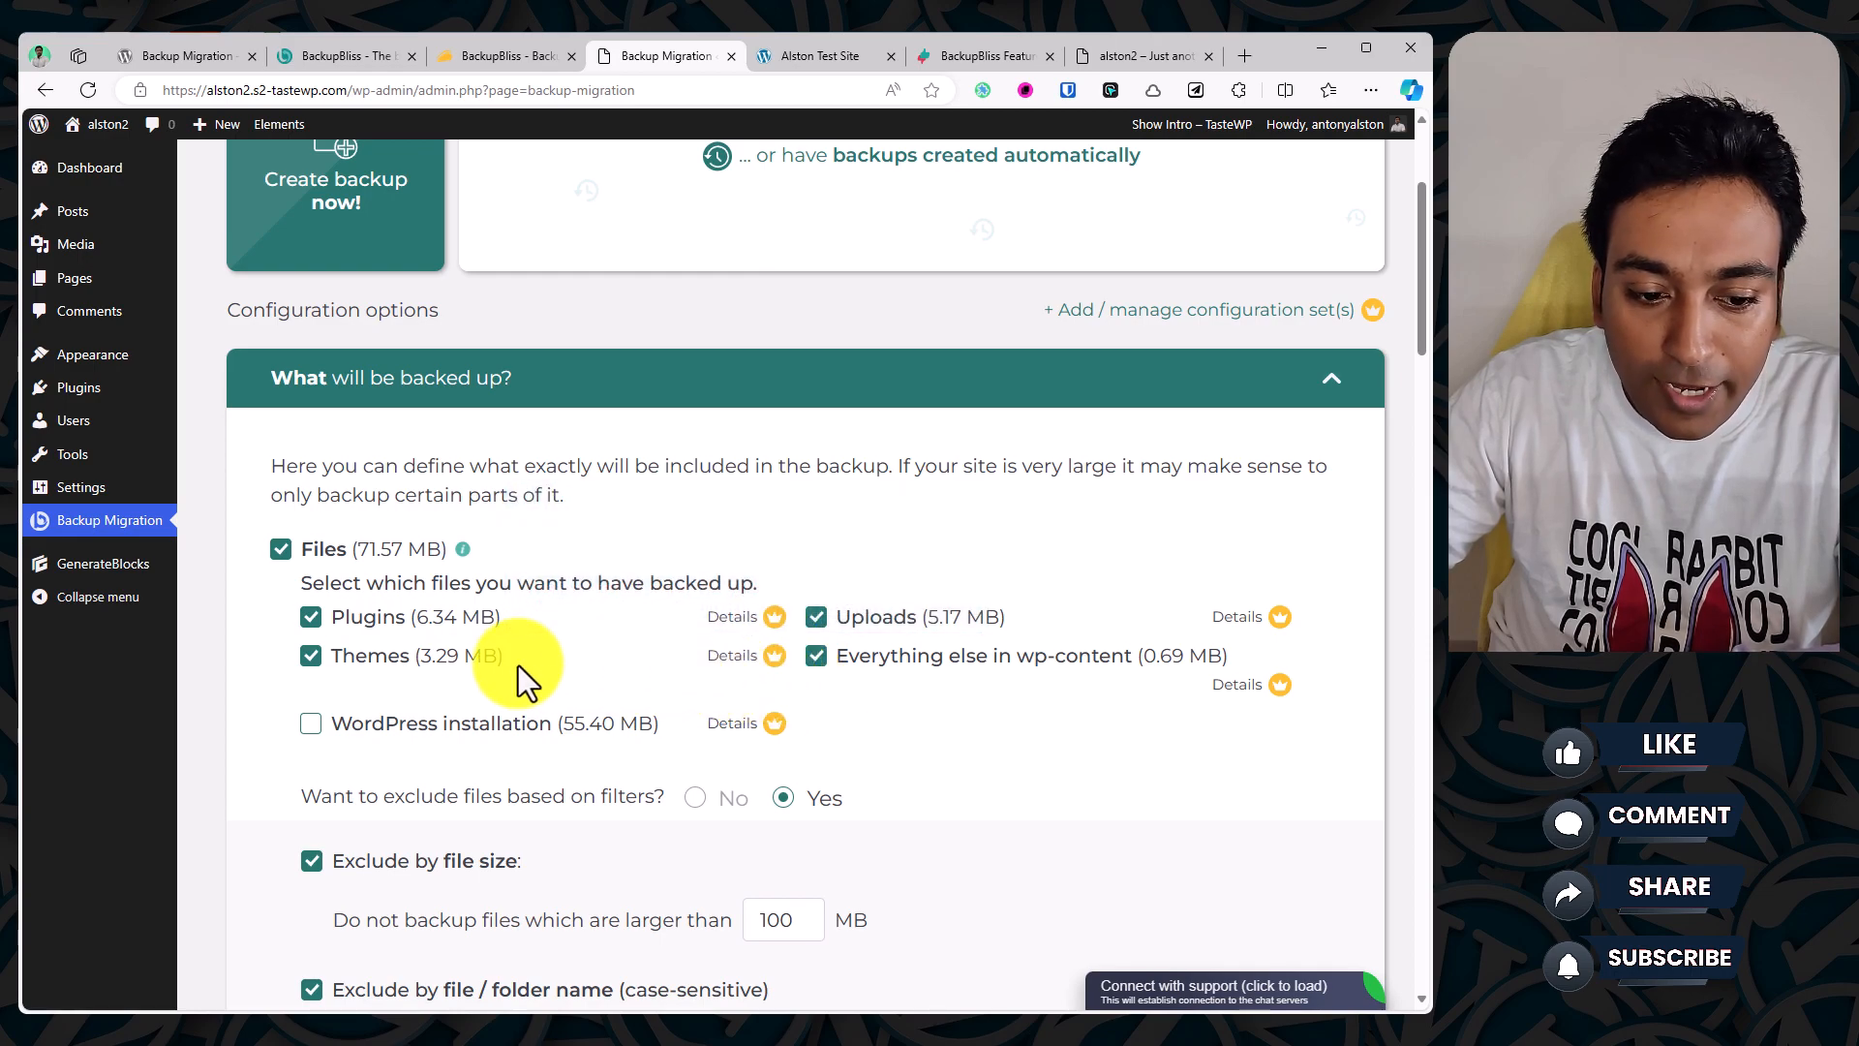
Step: Examine the database backup options, smart exclusion rules and backup size summary through to the end of the section
scroll(782, 601, "down", 15)
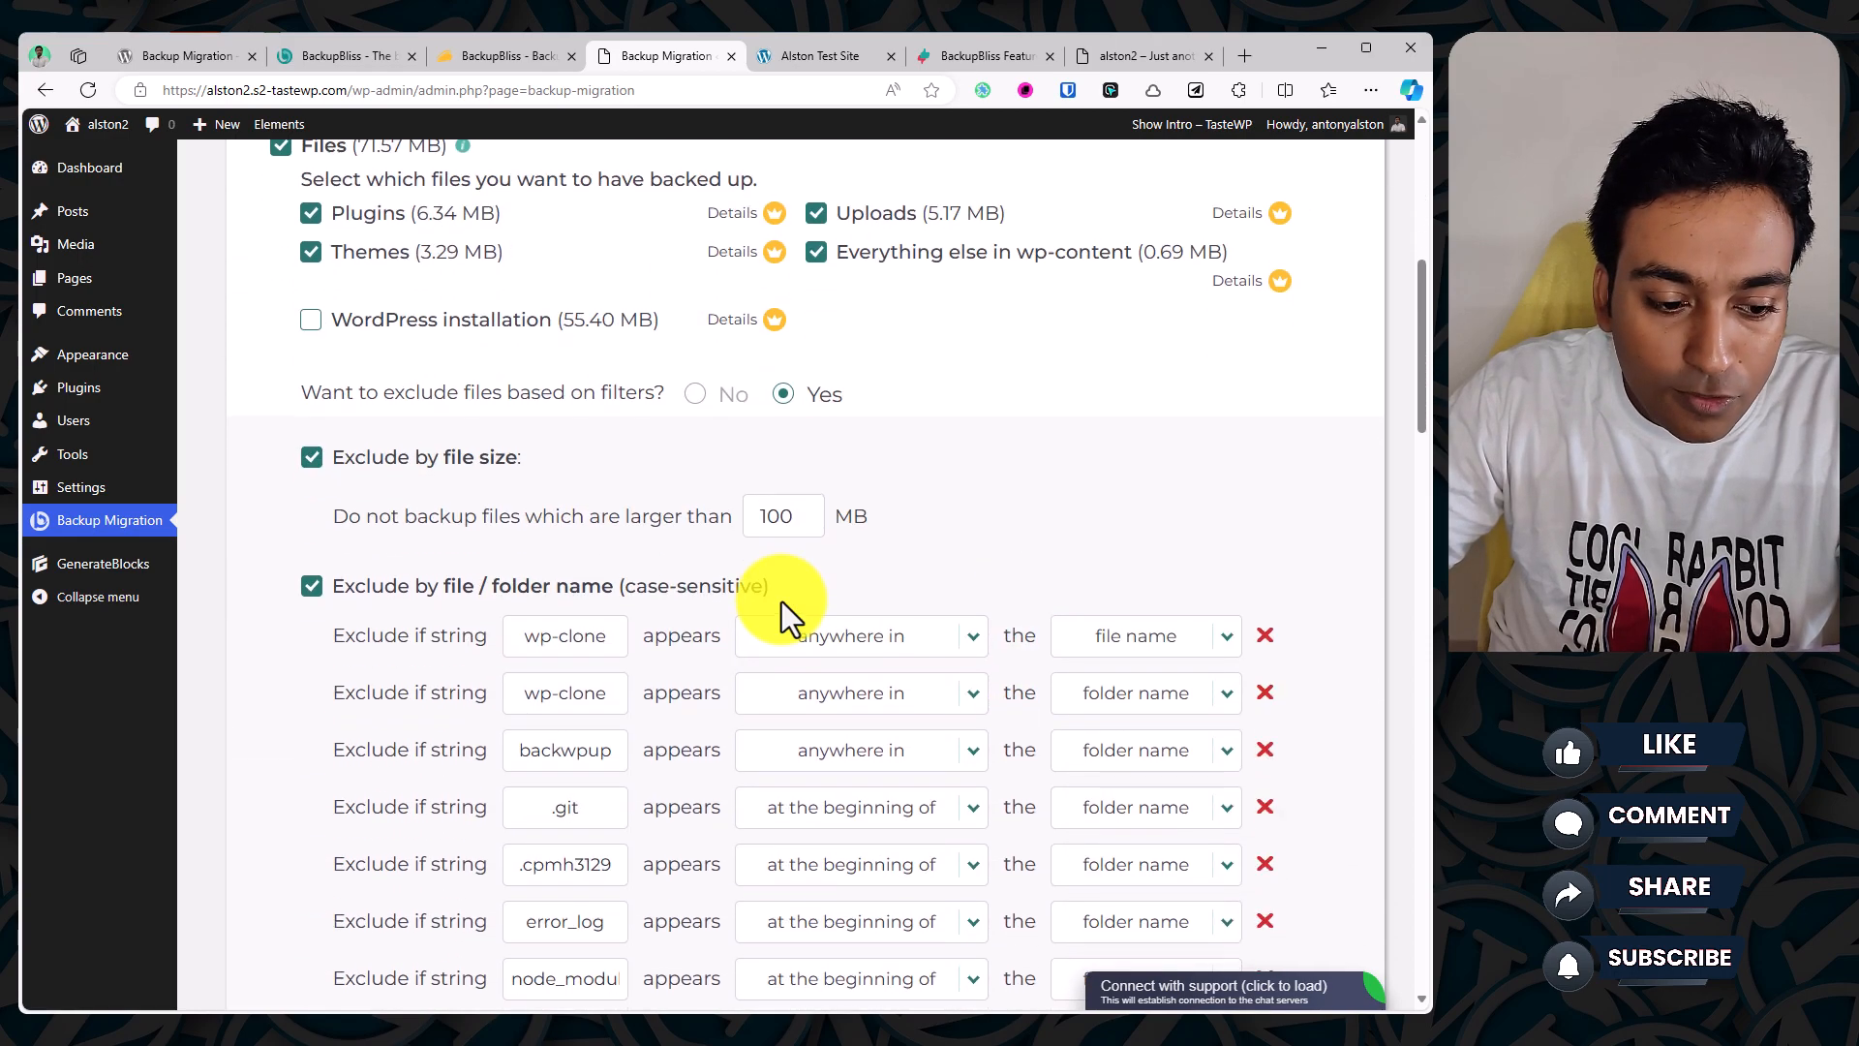
scroll(782, 602, "down", 2)
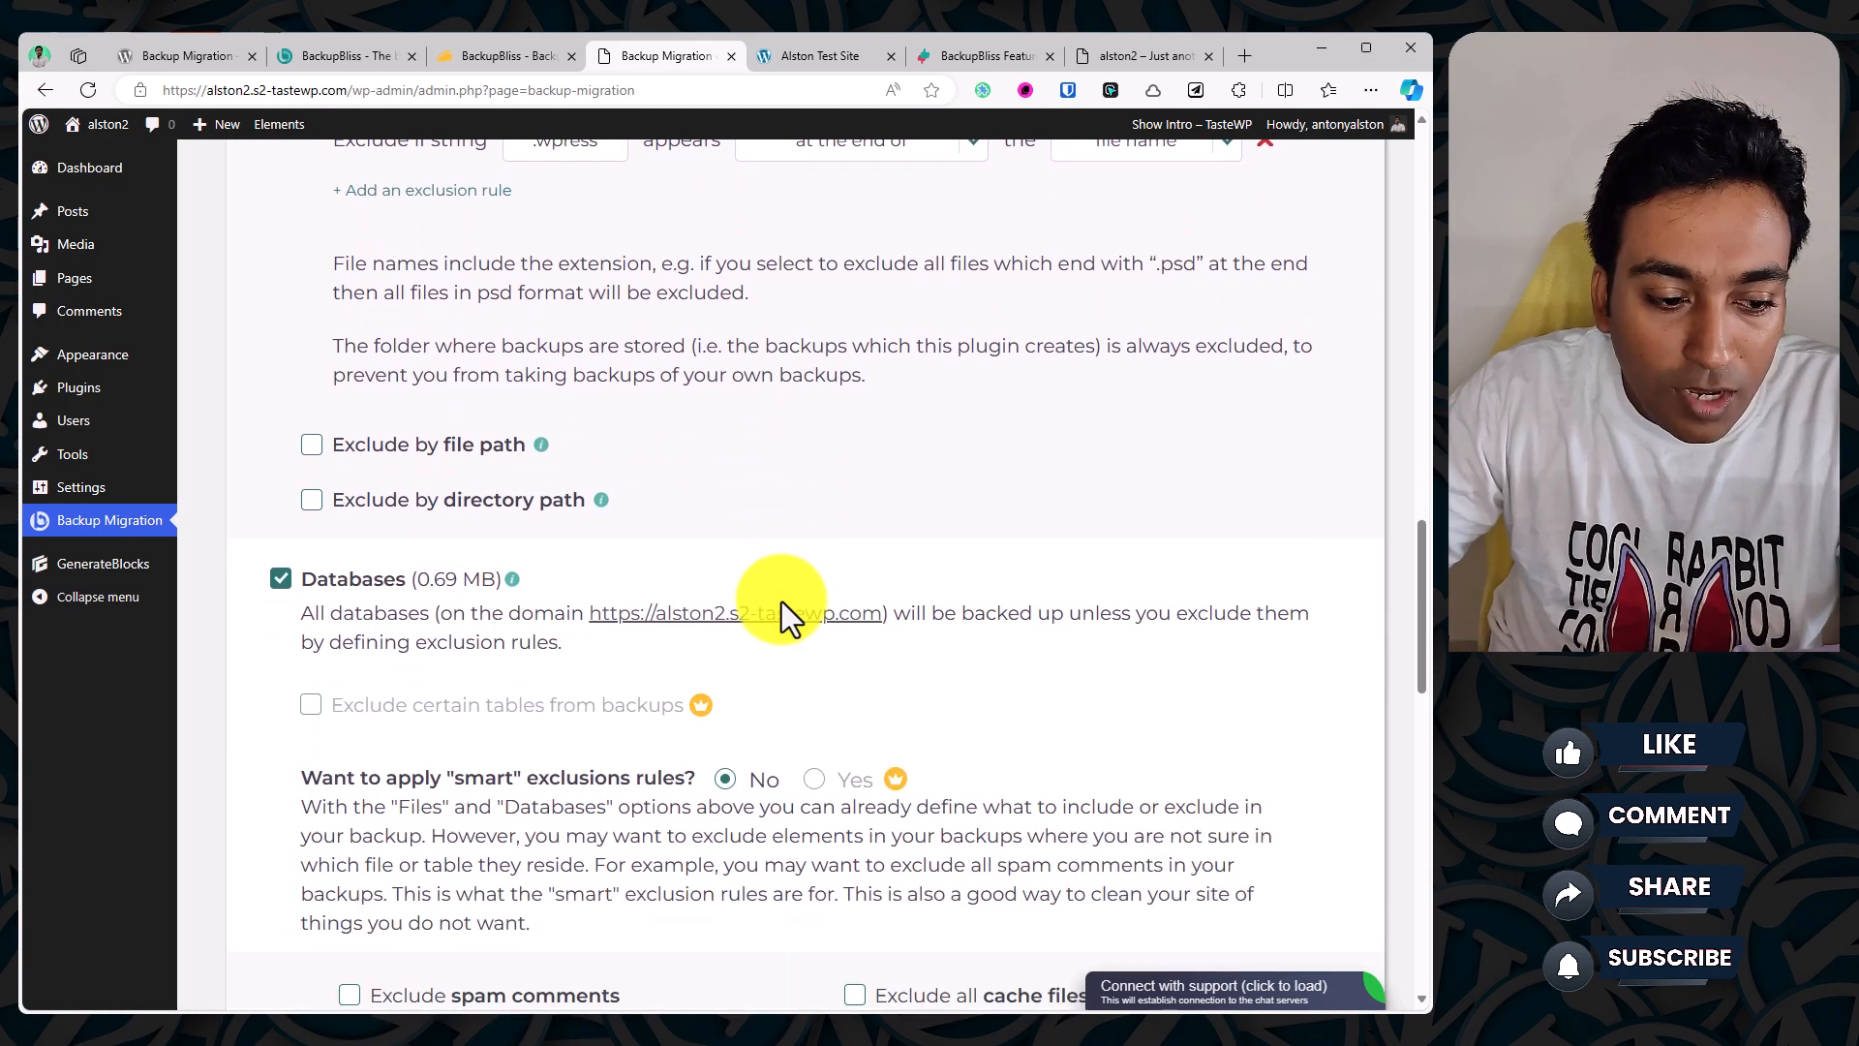
scroll(781, 601, "down", 7)
scroll(781, 601, "up", 5)
mouse_move(631, 581)
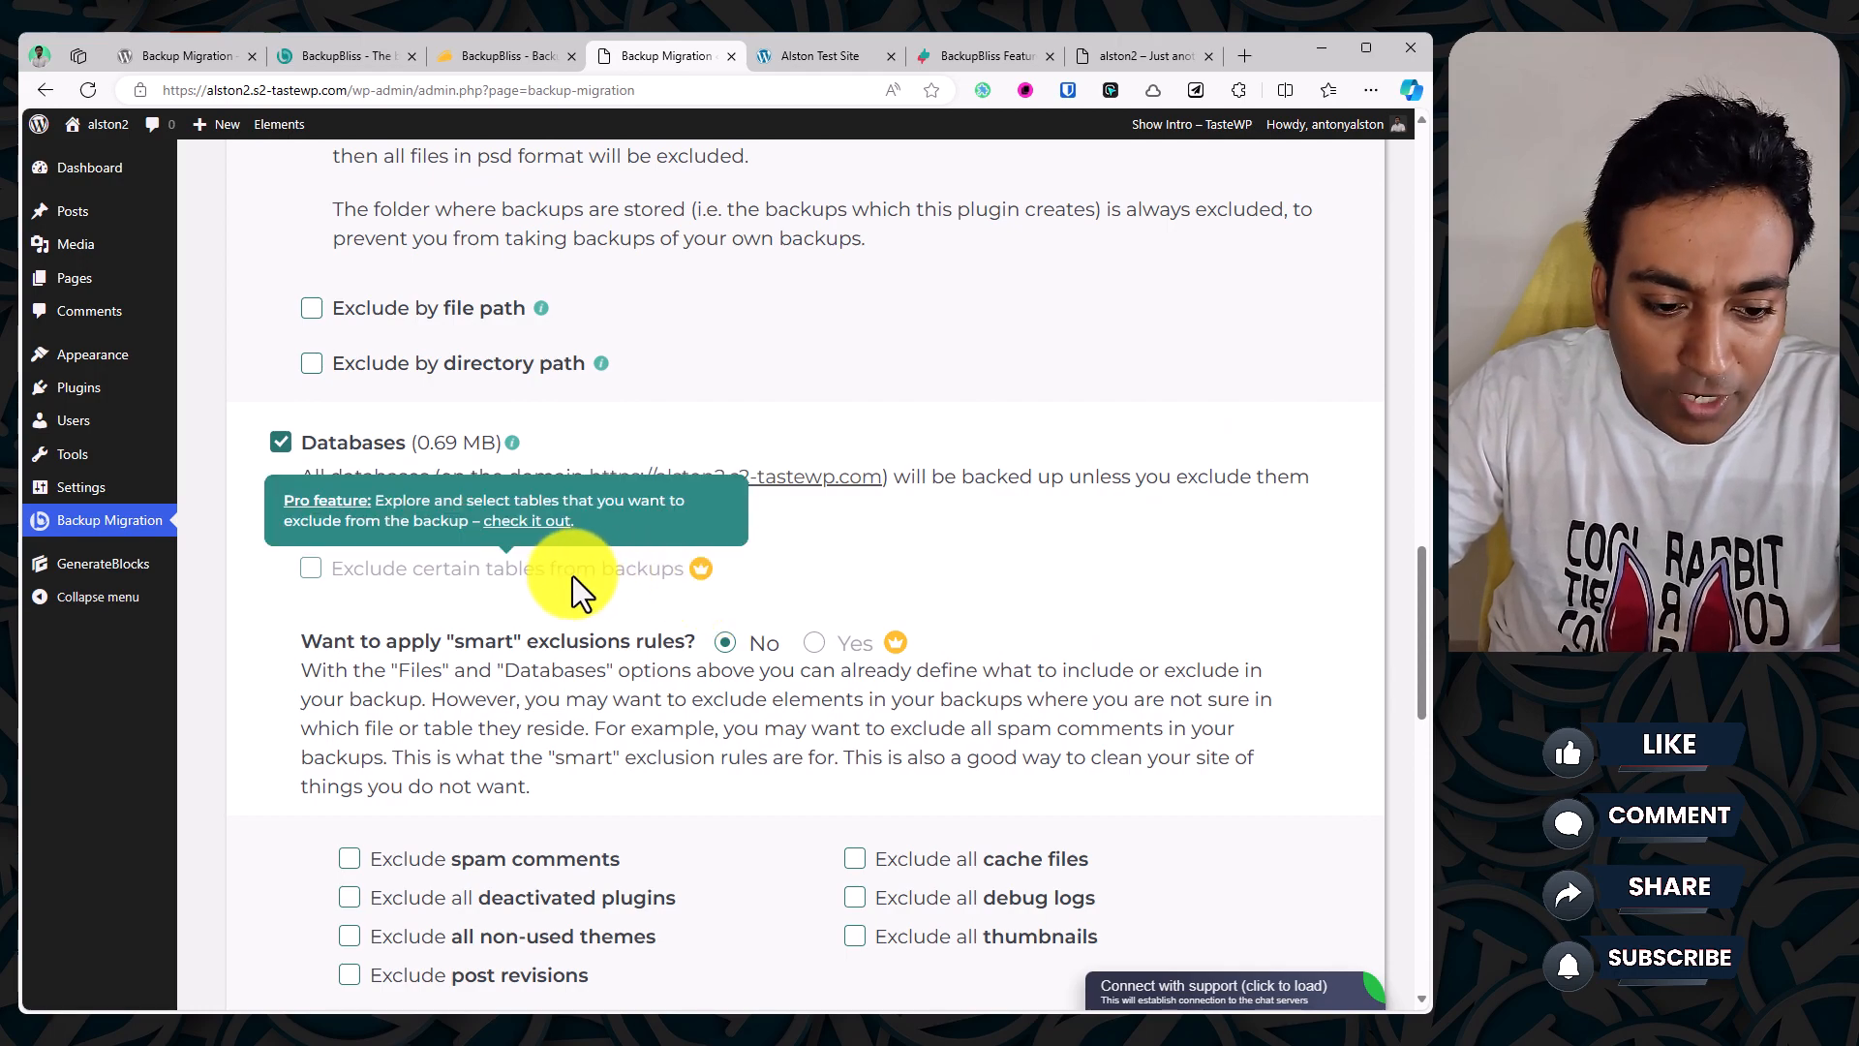
scroll(685, 713, "down", 3)
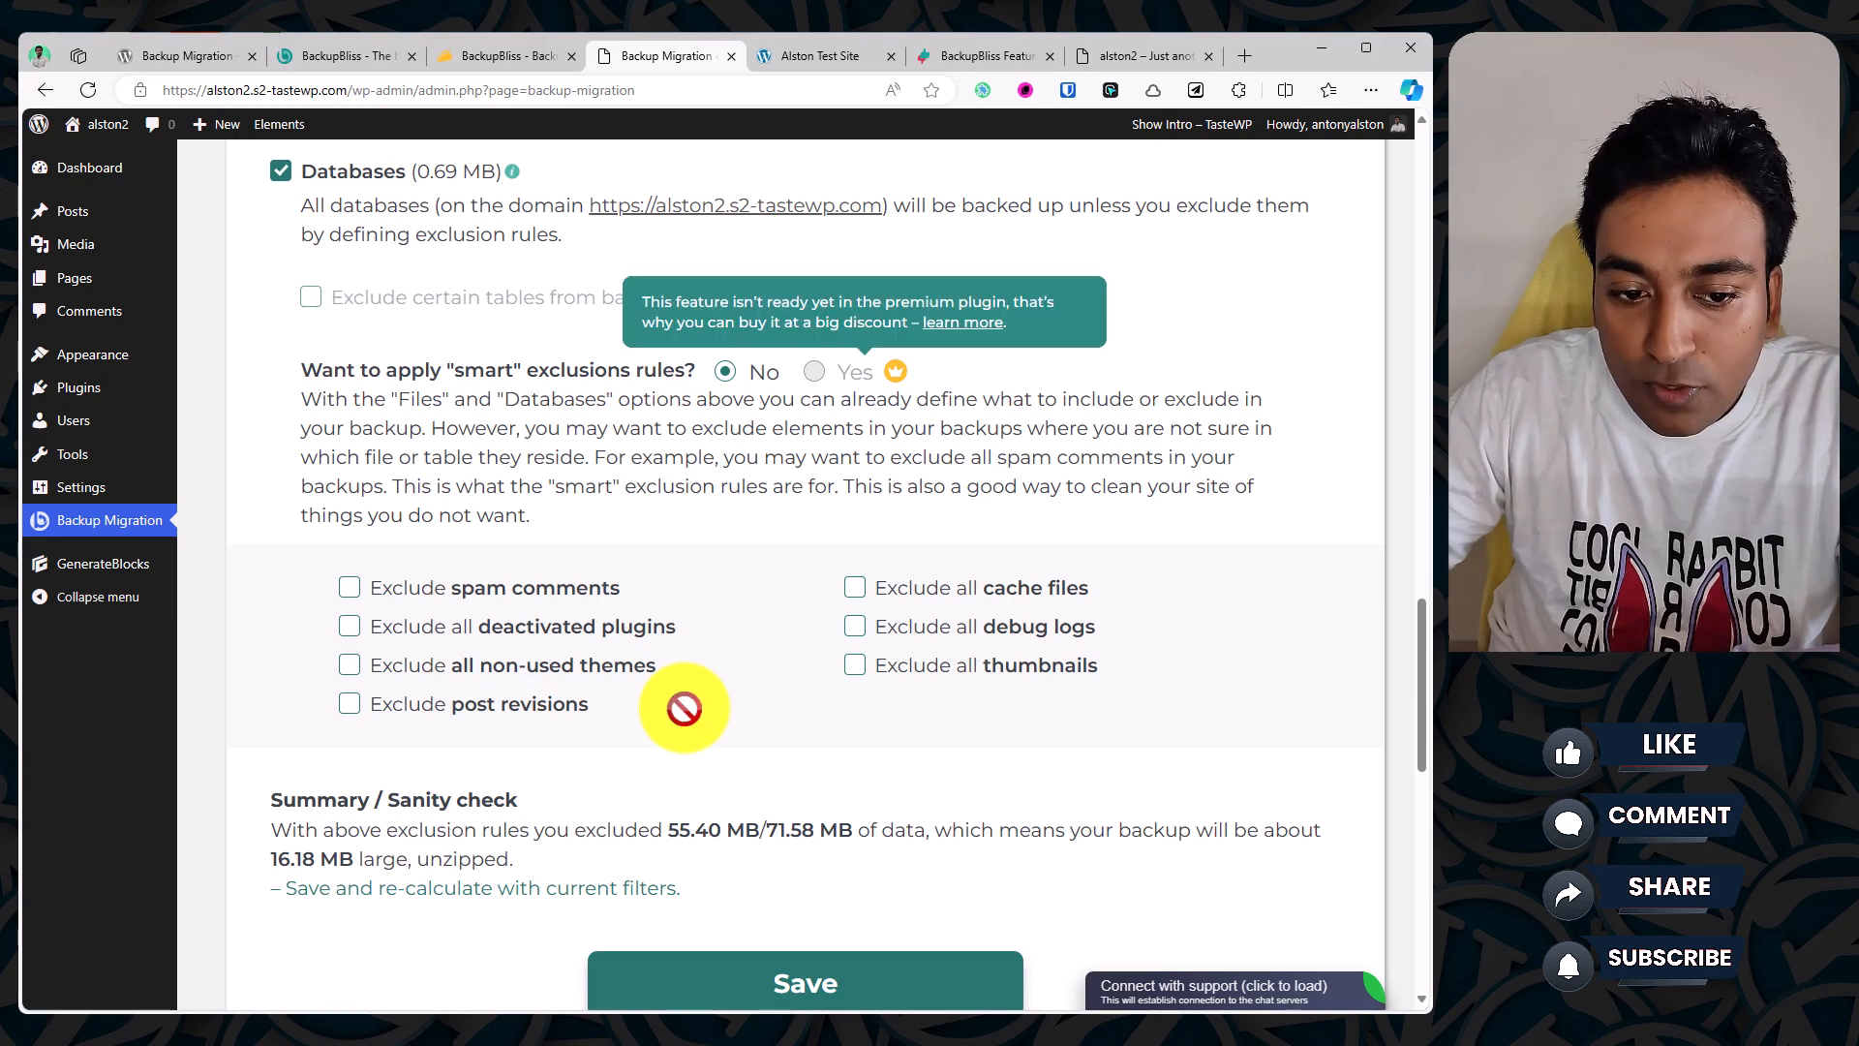
mouse_move(685, 712)
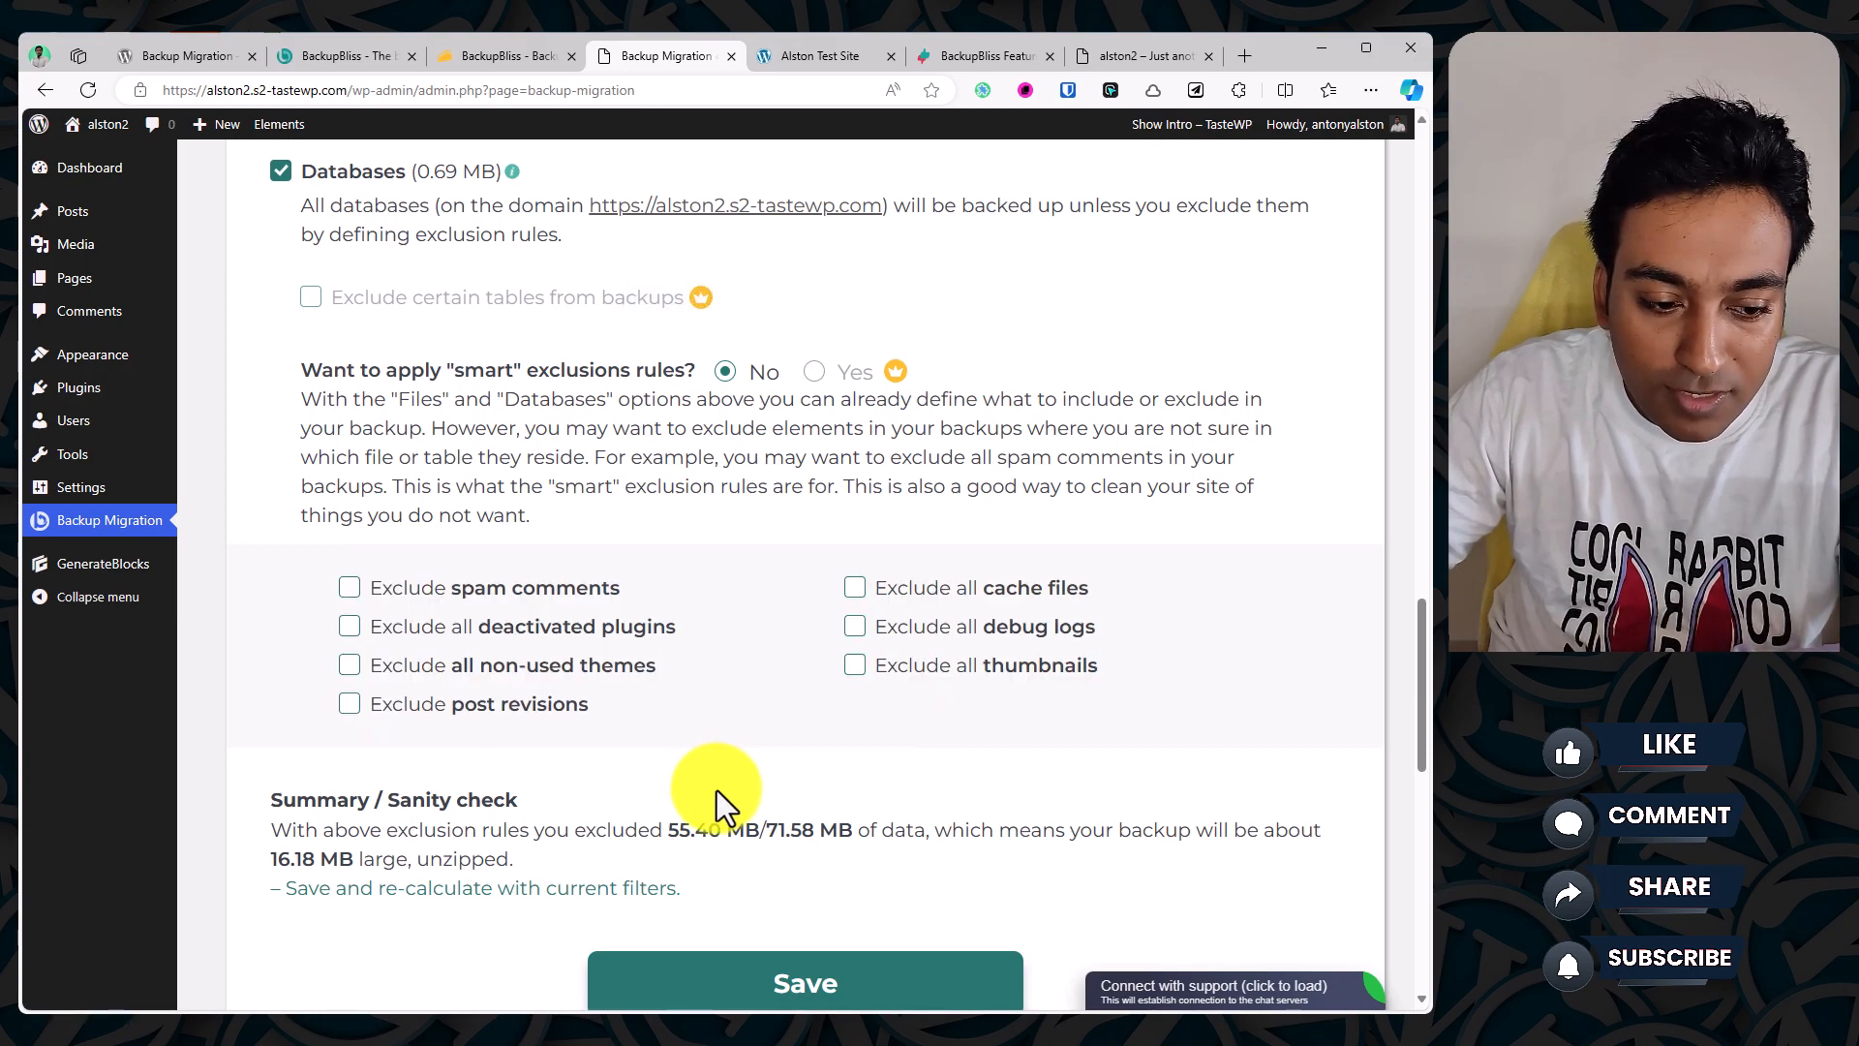
scroll(716, 790, "down", 4)
scroll(716, 790, "down", 3)
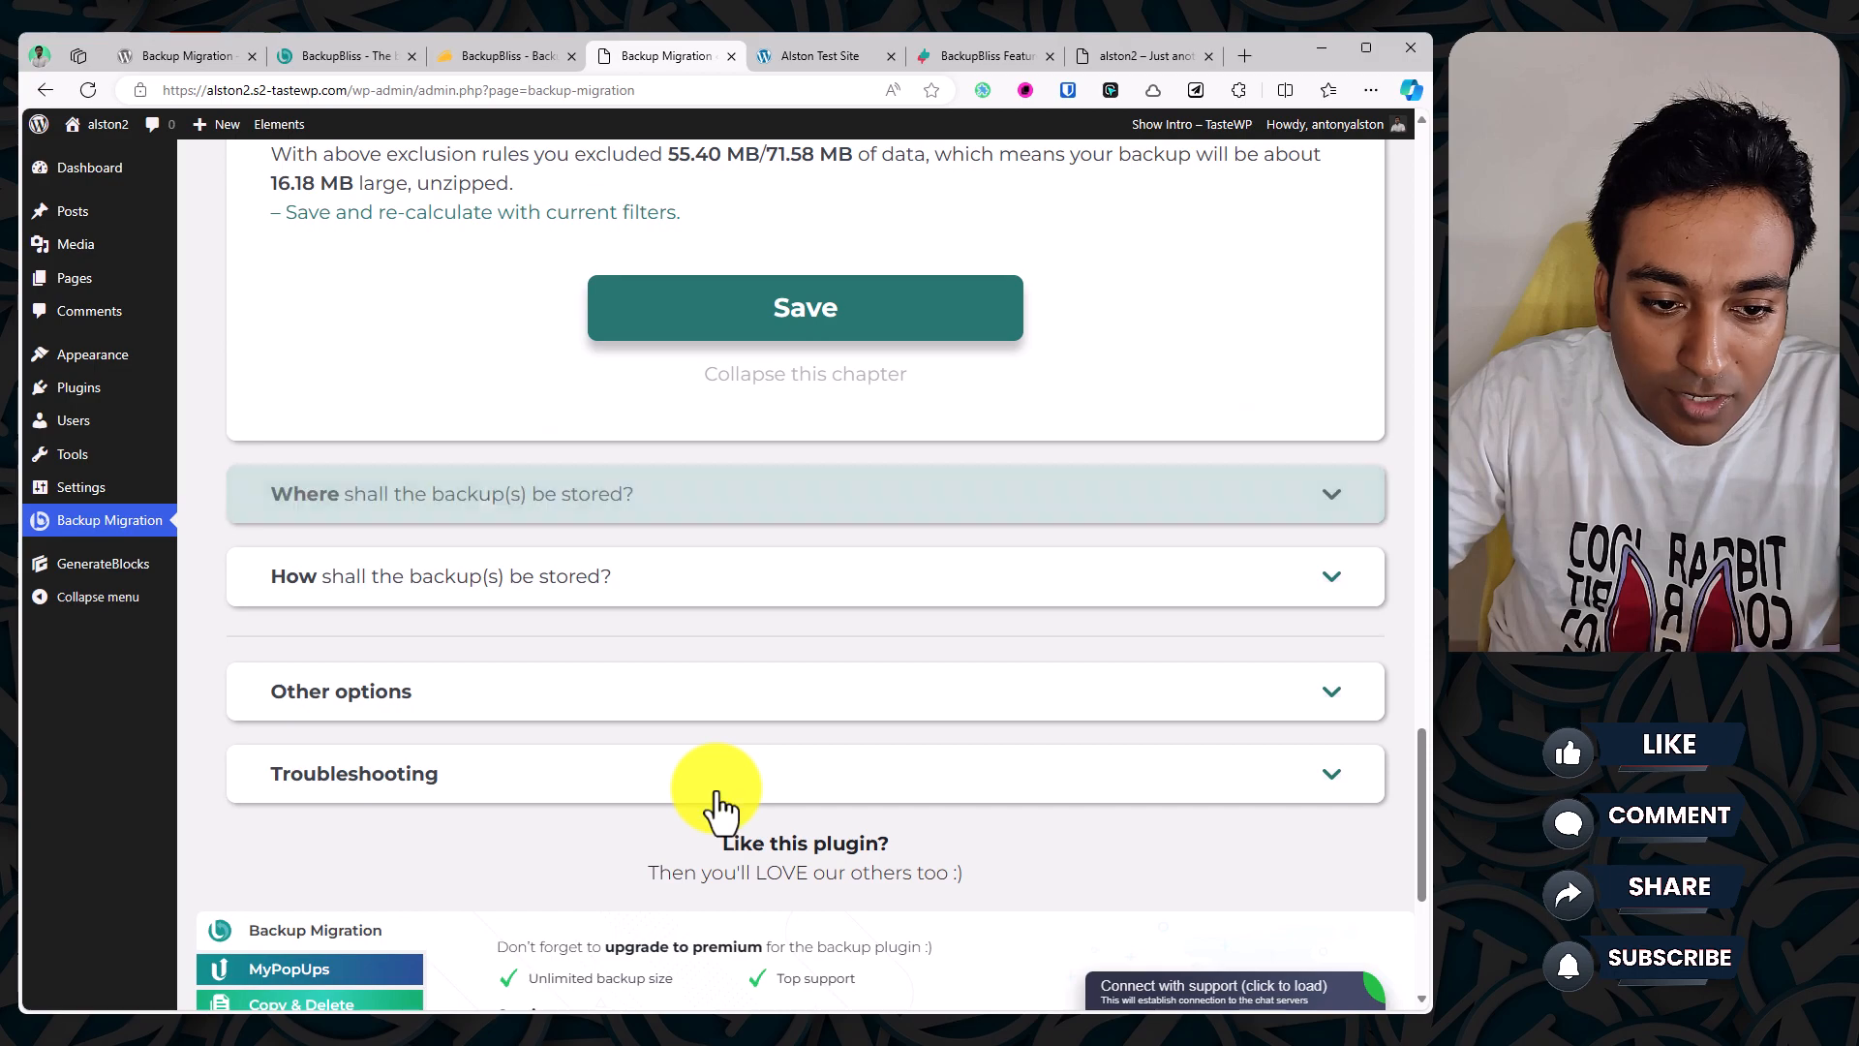
Step: Collapse the backup content settings and expand the settings for where the backups are stored
scroll(622, 706, "up", 8)
scroll(399, 455, "up", 20)
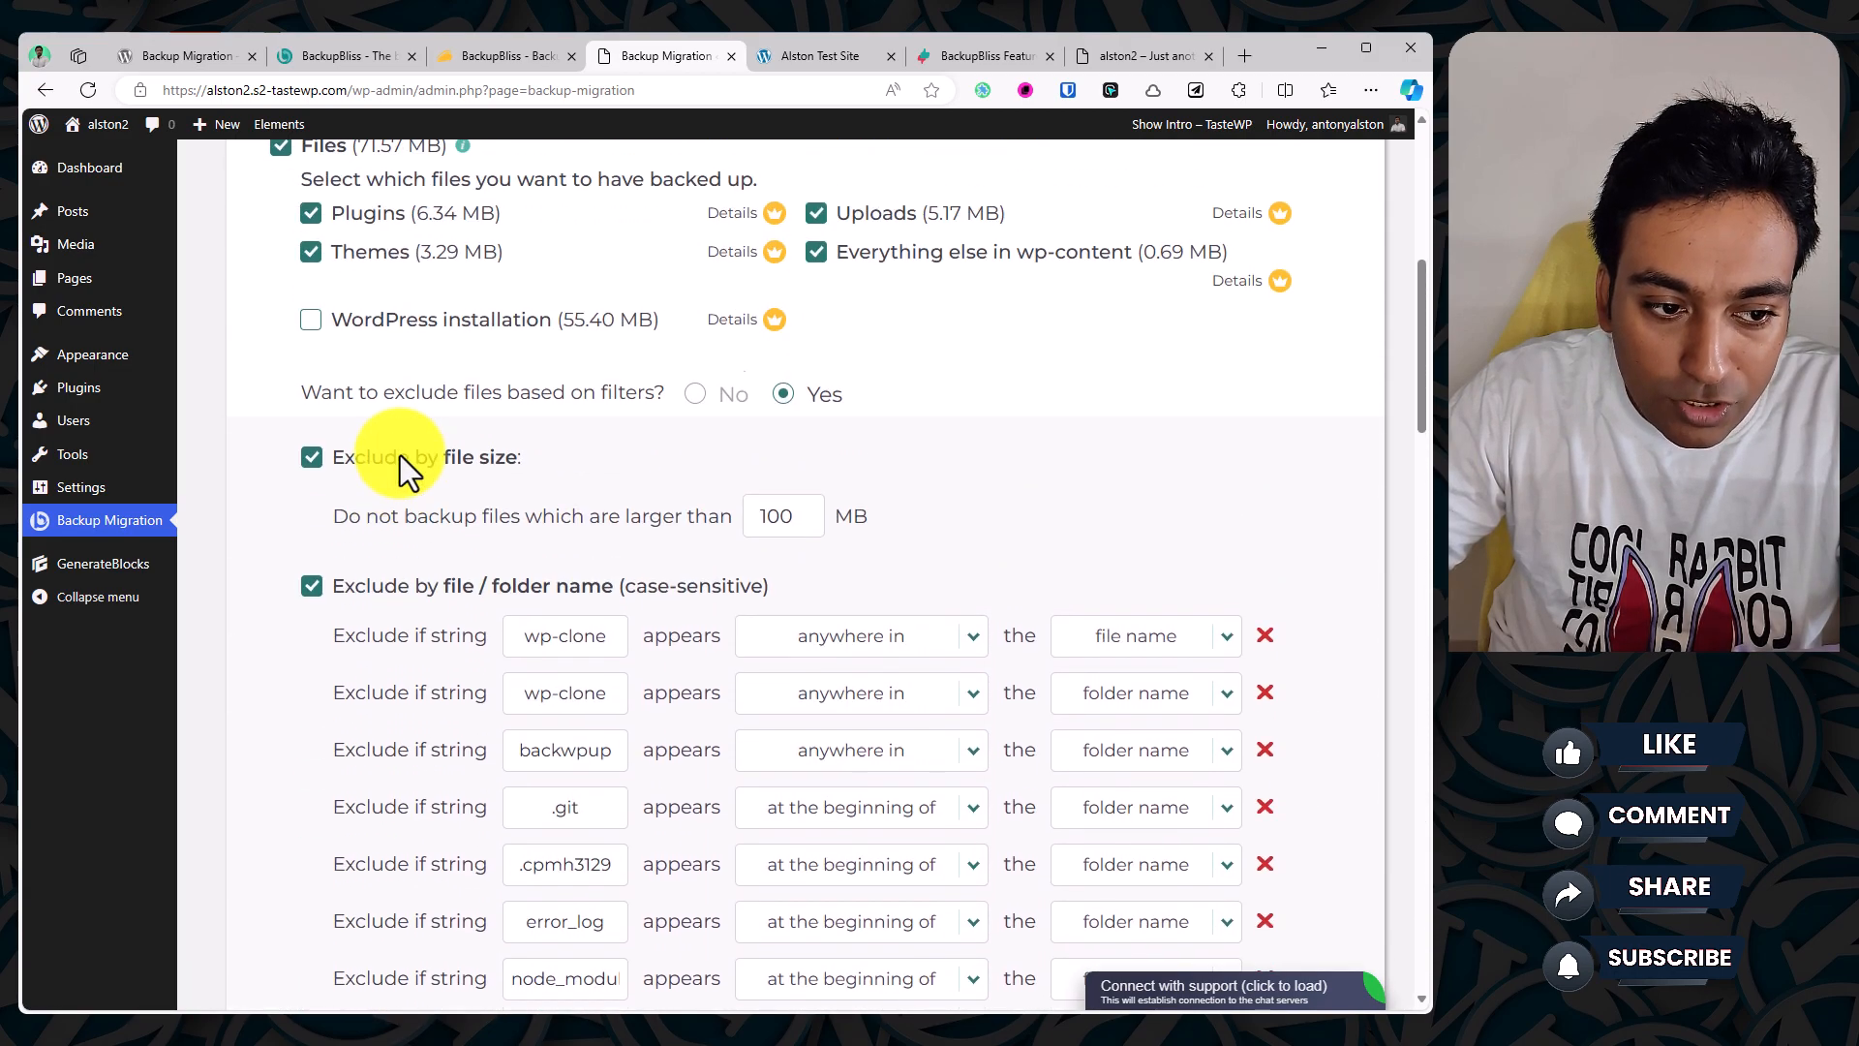
left_click(382, 653)
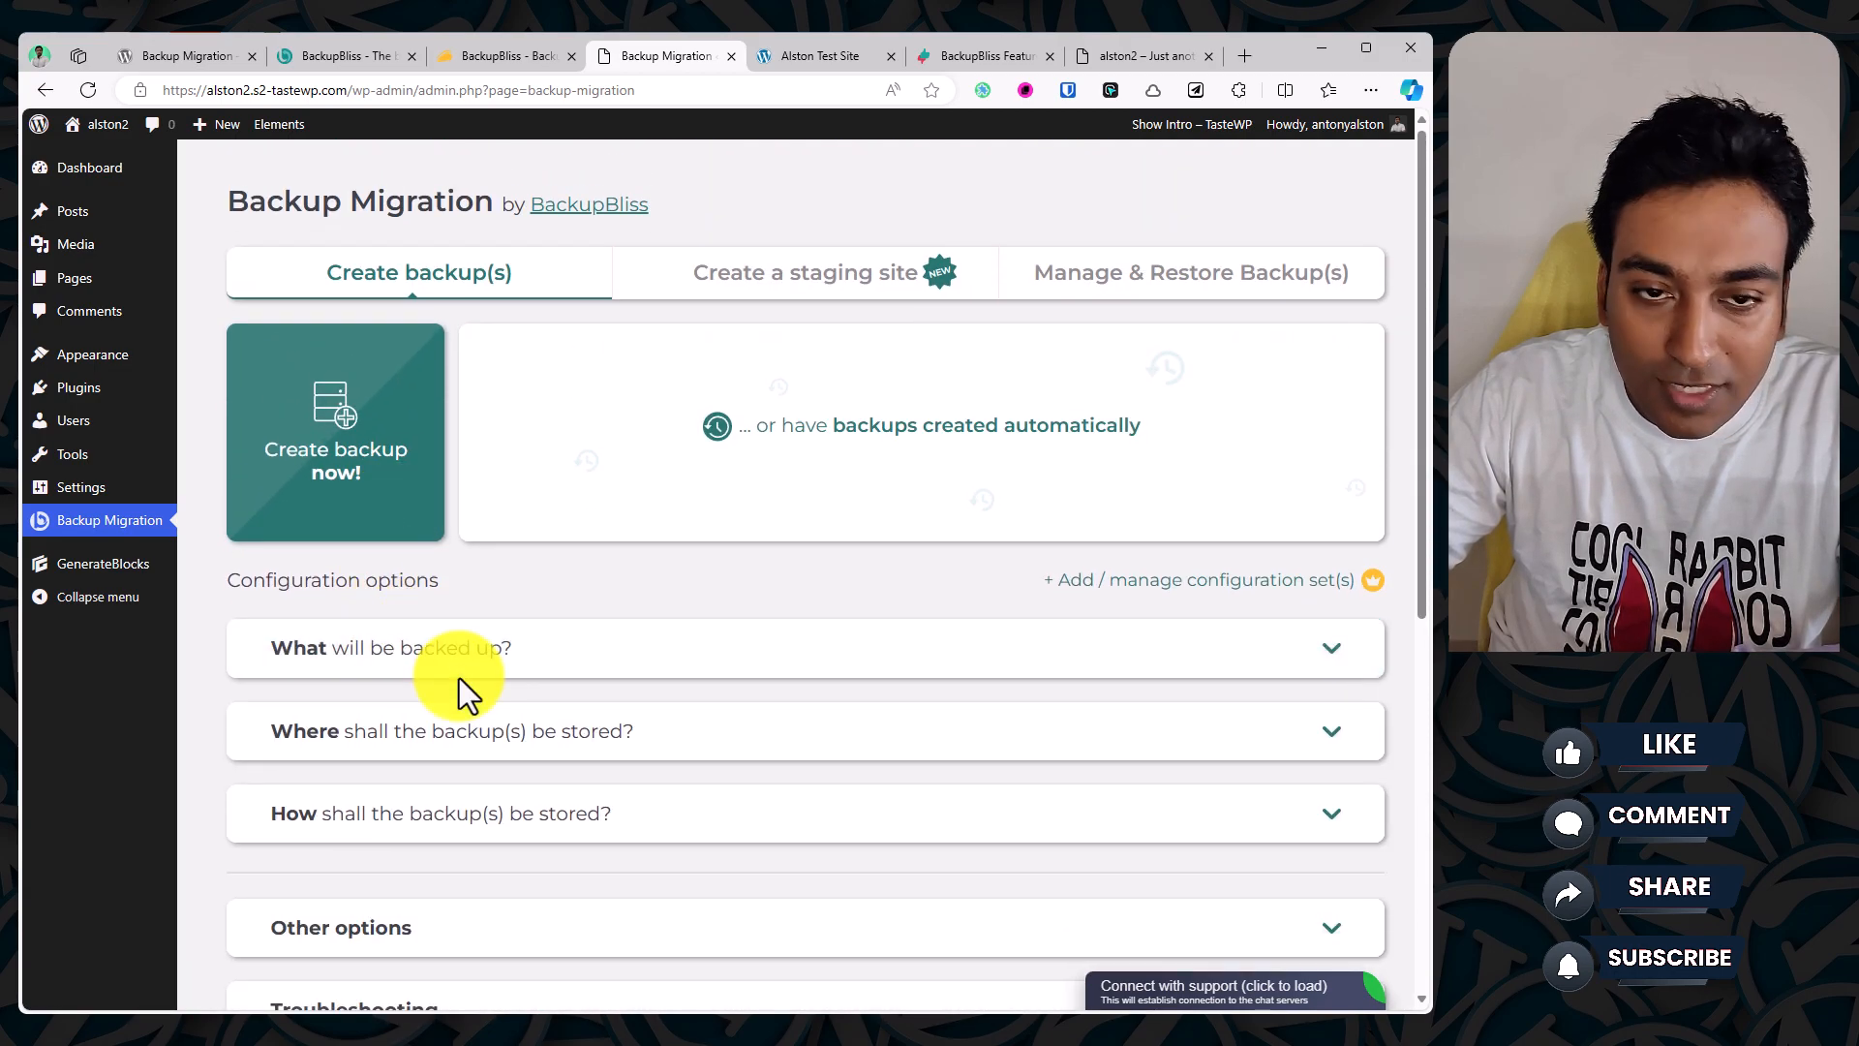
left_click(522, 755)
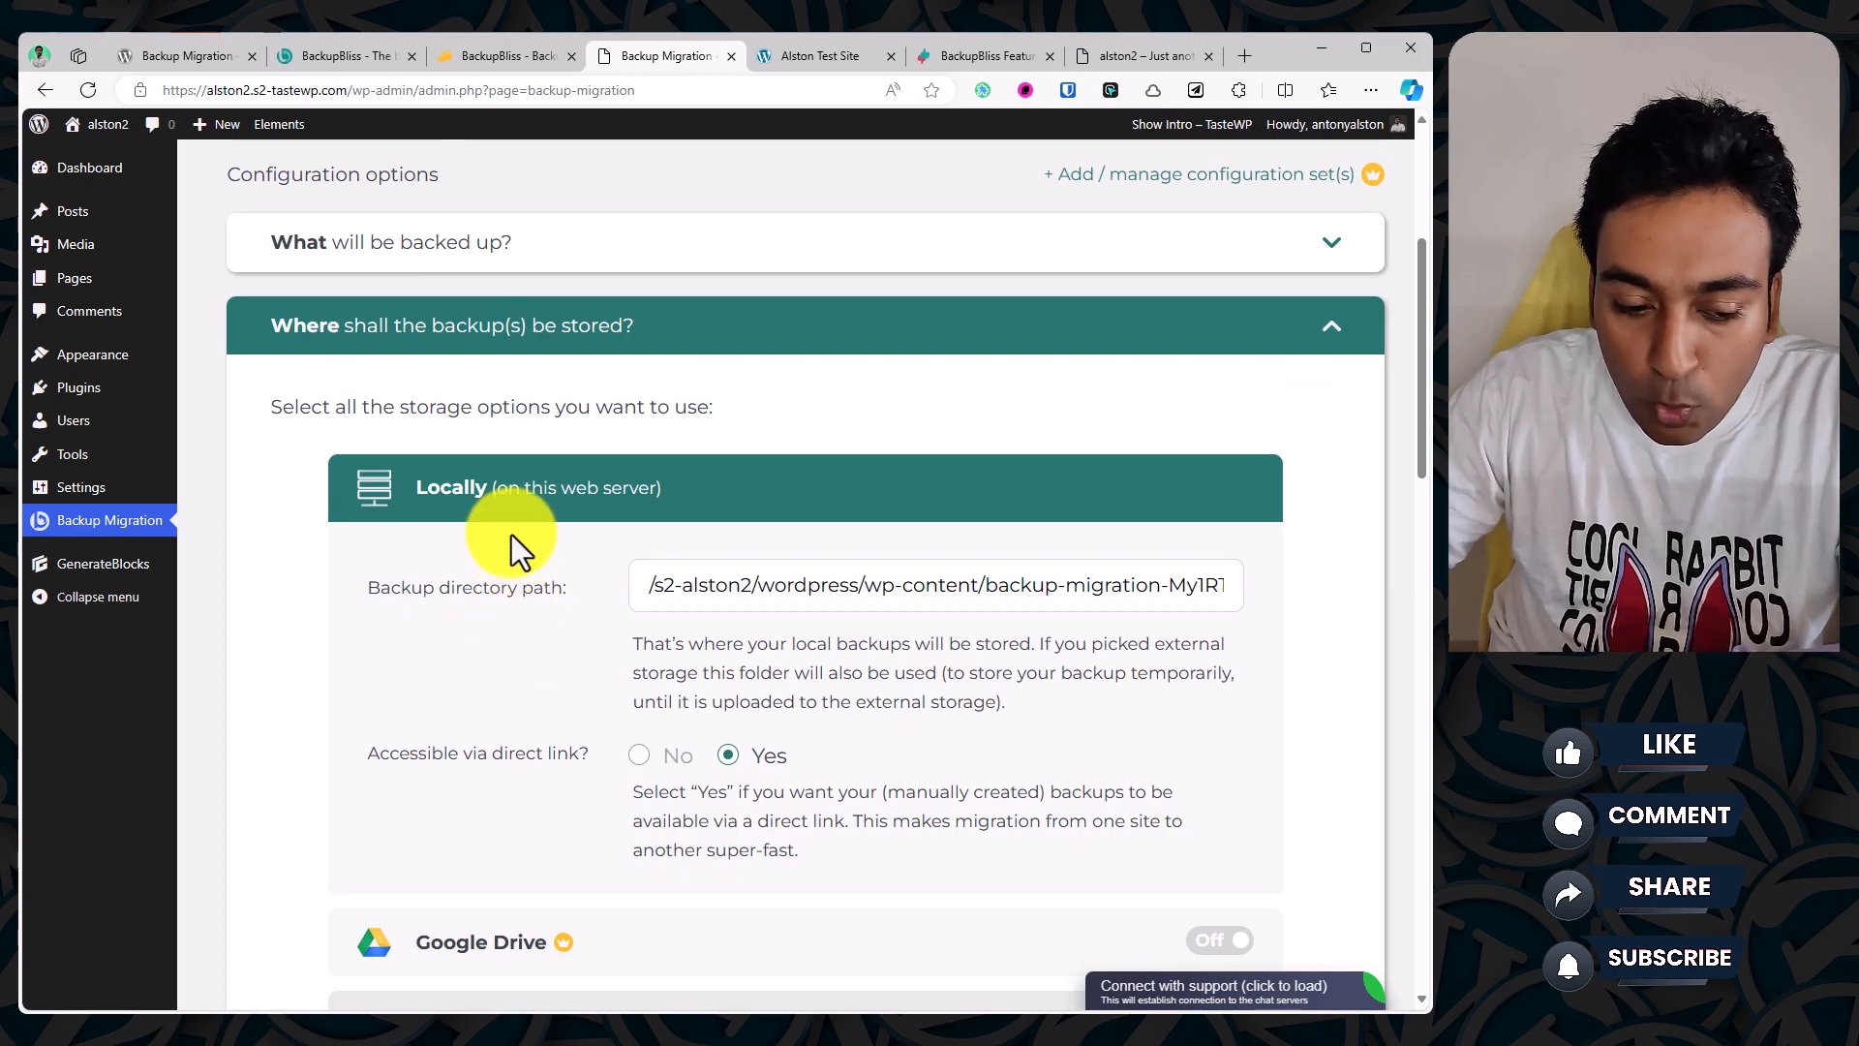
Step: Examine the local backup directory, direct link access and external storage options from Google Drive through Openstack (Swift)
scroll(511, 535, "down", 4)
mouse_move(512, 535)
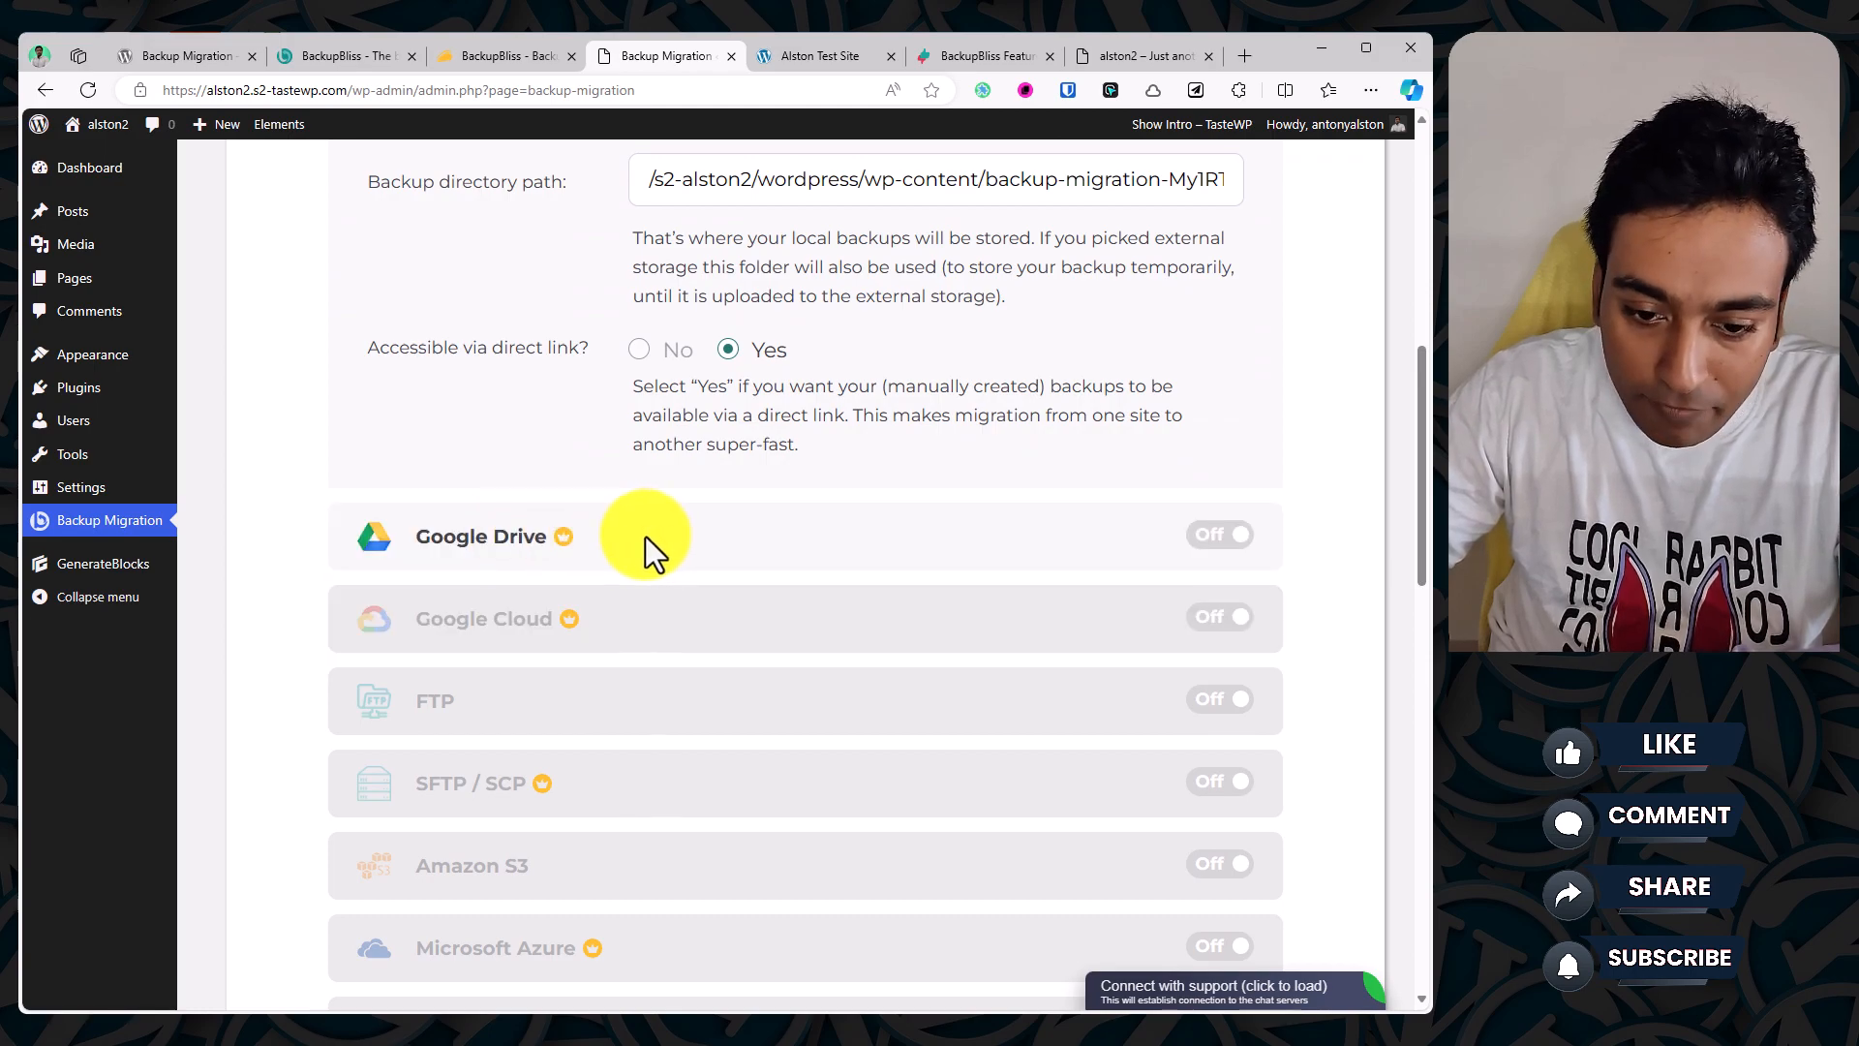
mouse_move(1087, 560)
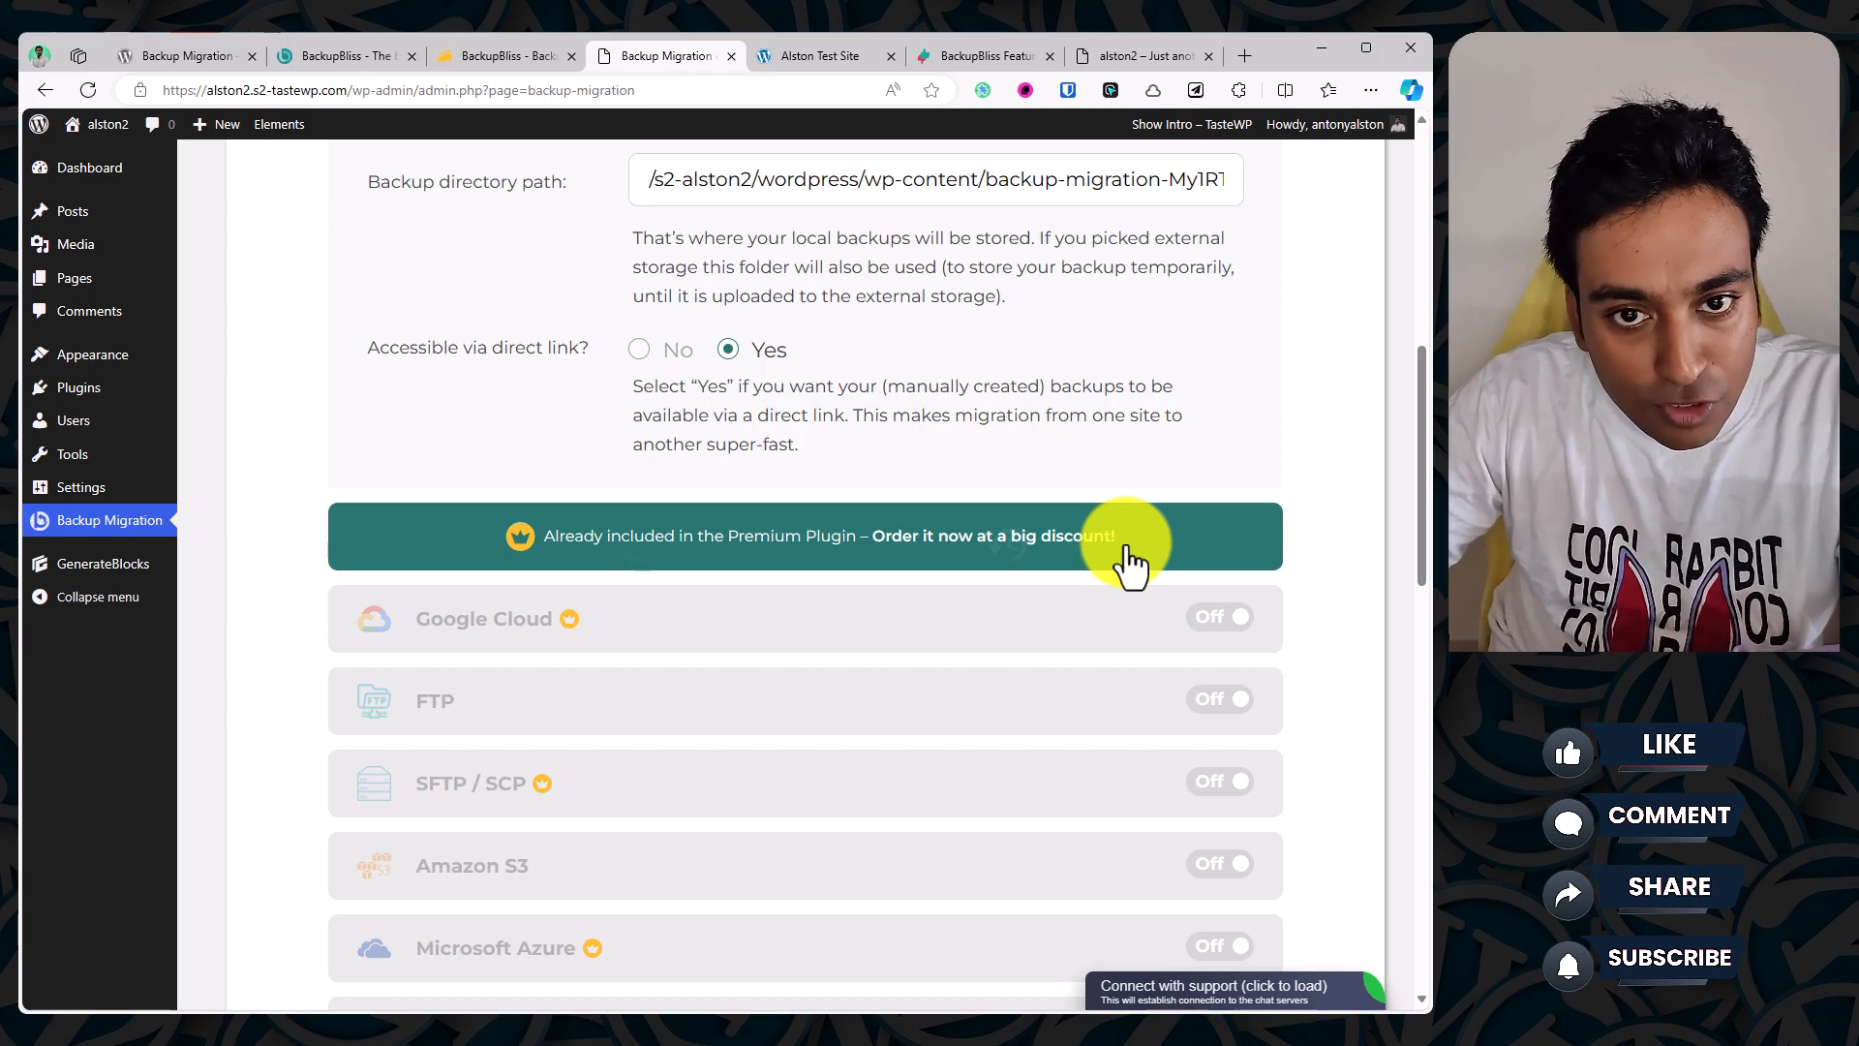
scroll(1125, 544, "down", 4)
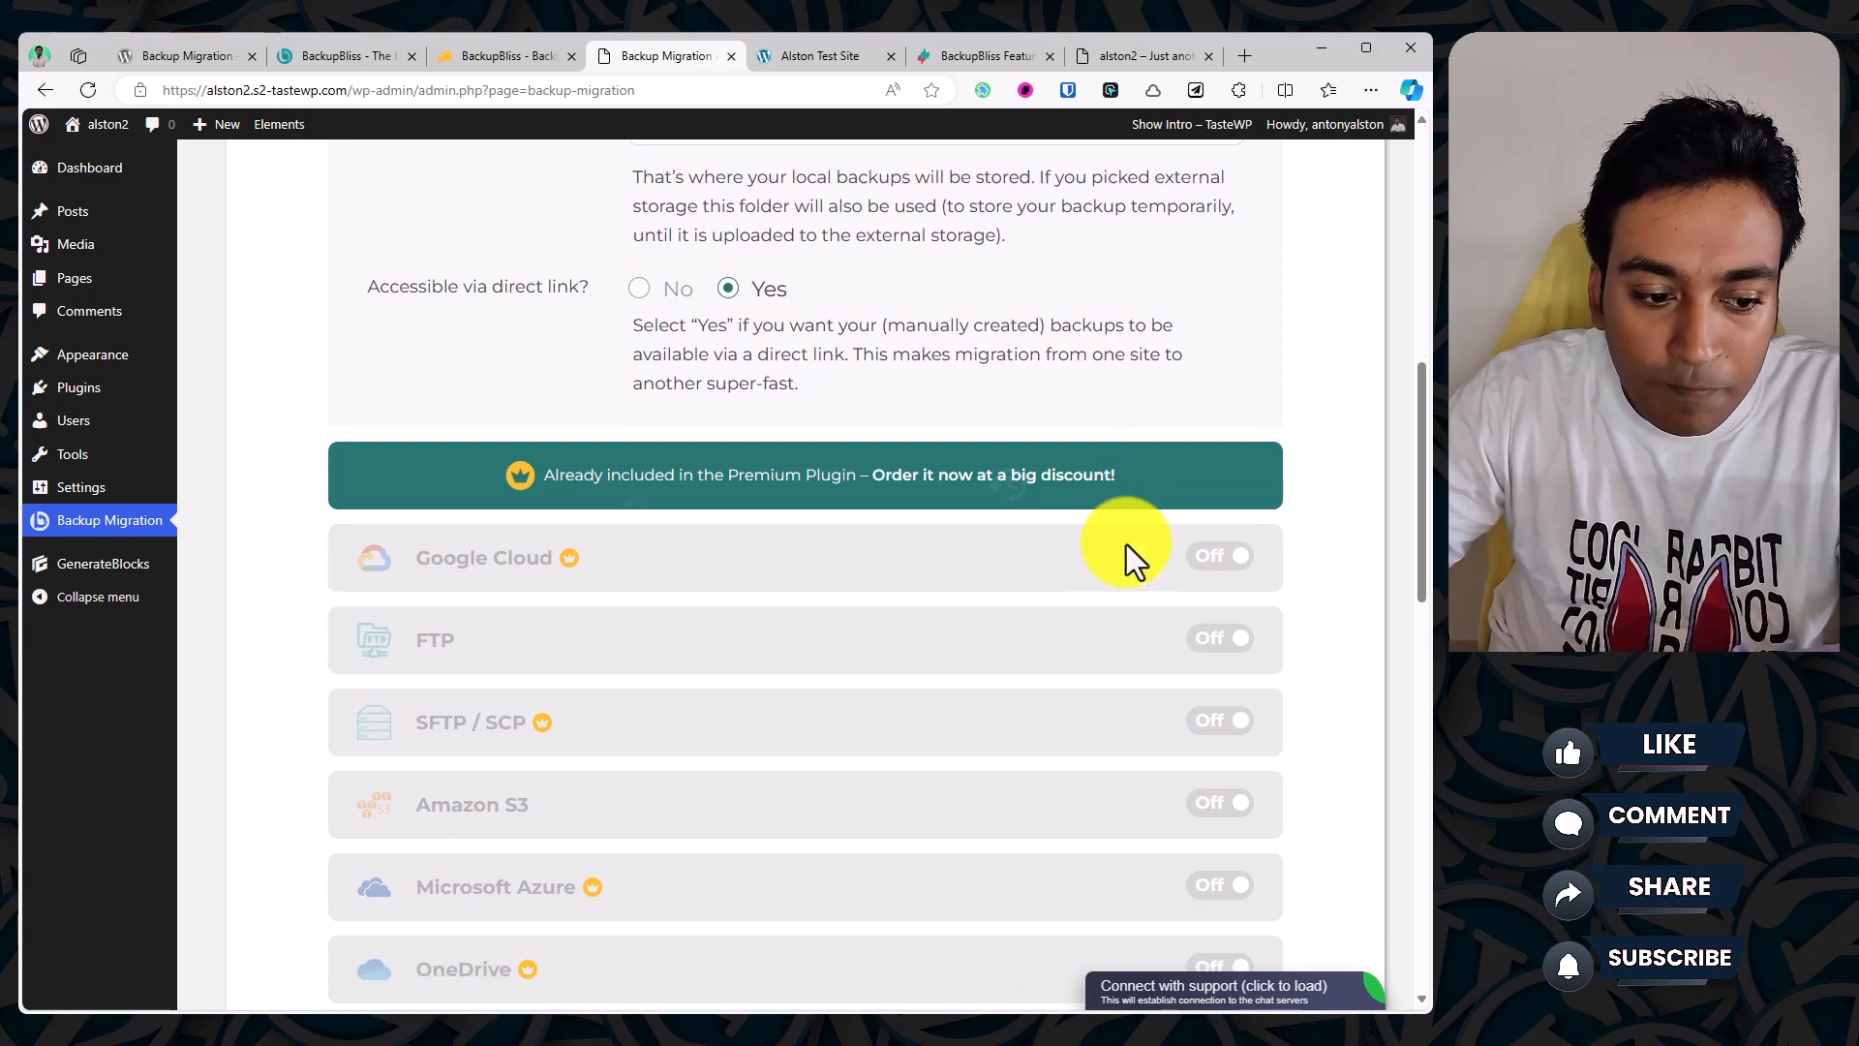
scroll(1125, 544, "down", 2)
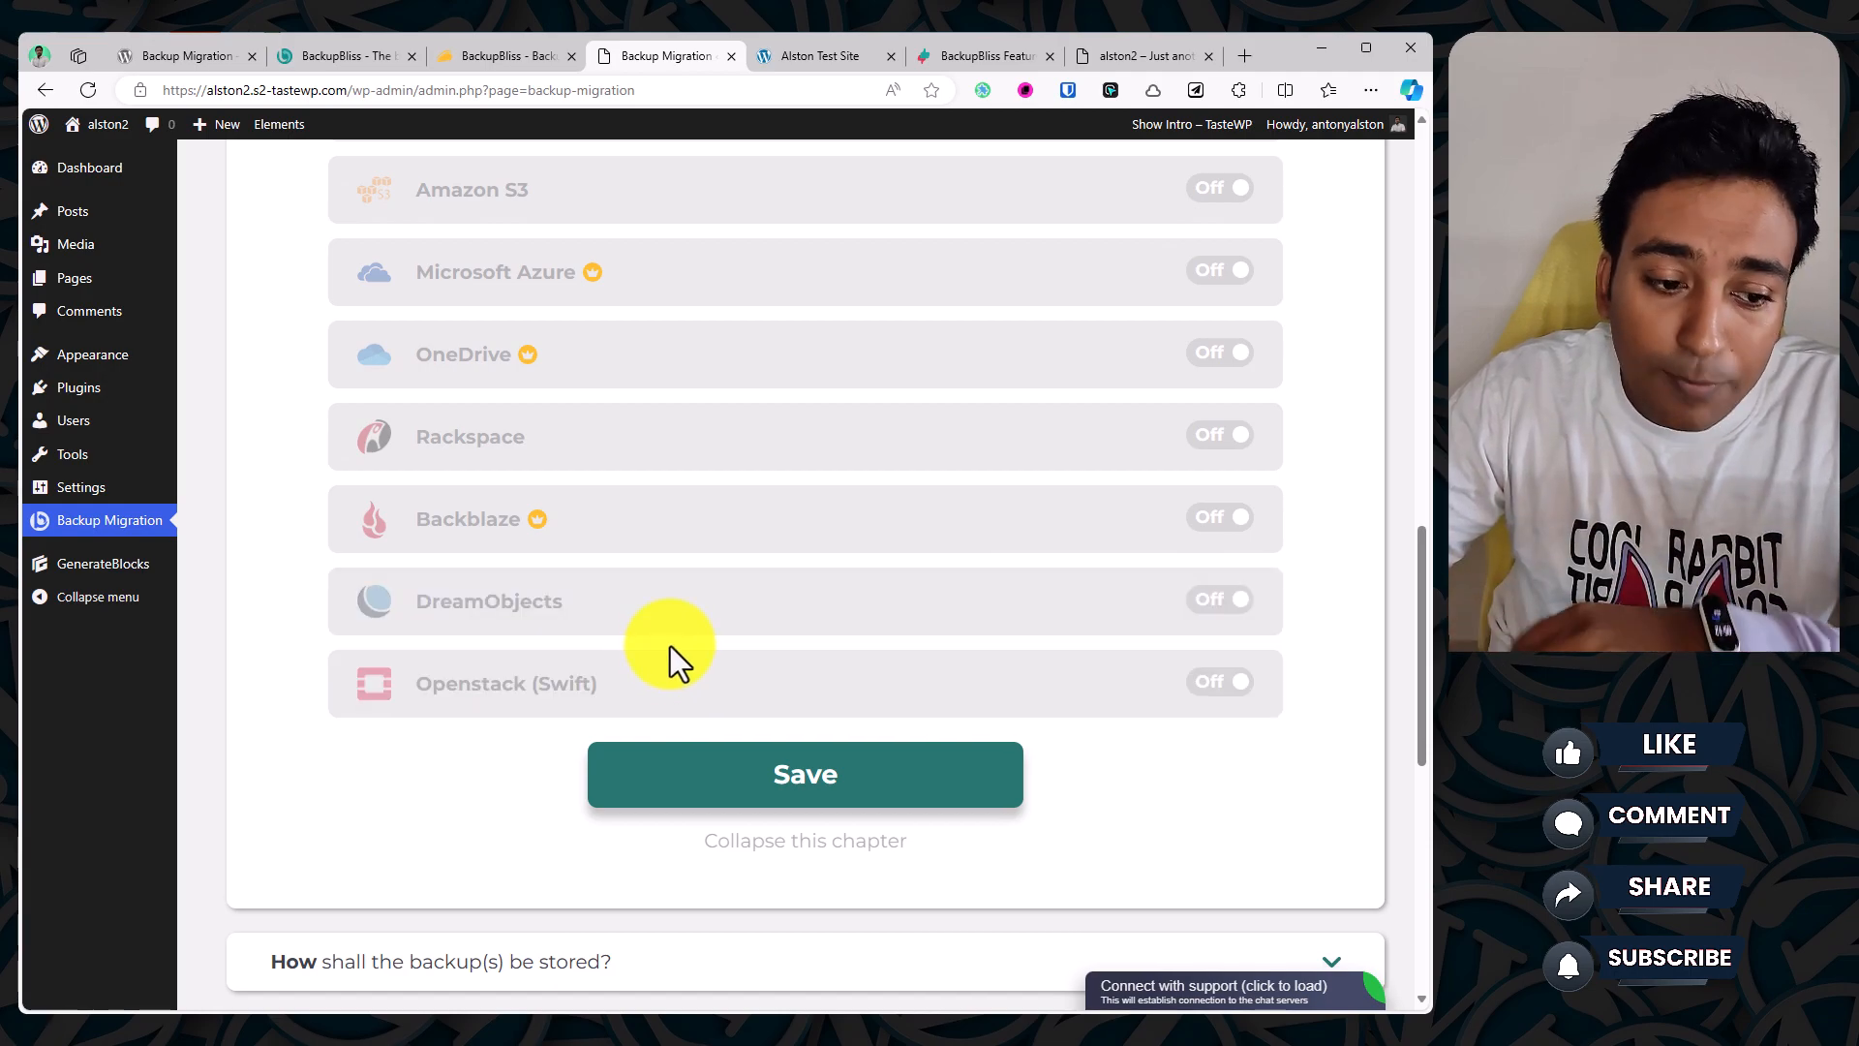
scroll(693, 625, "up", 1)
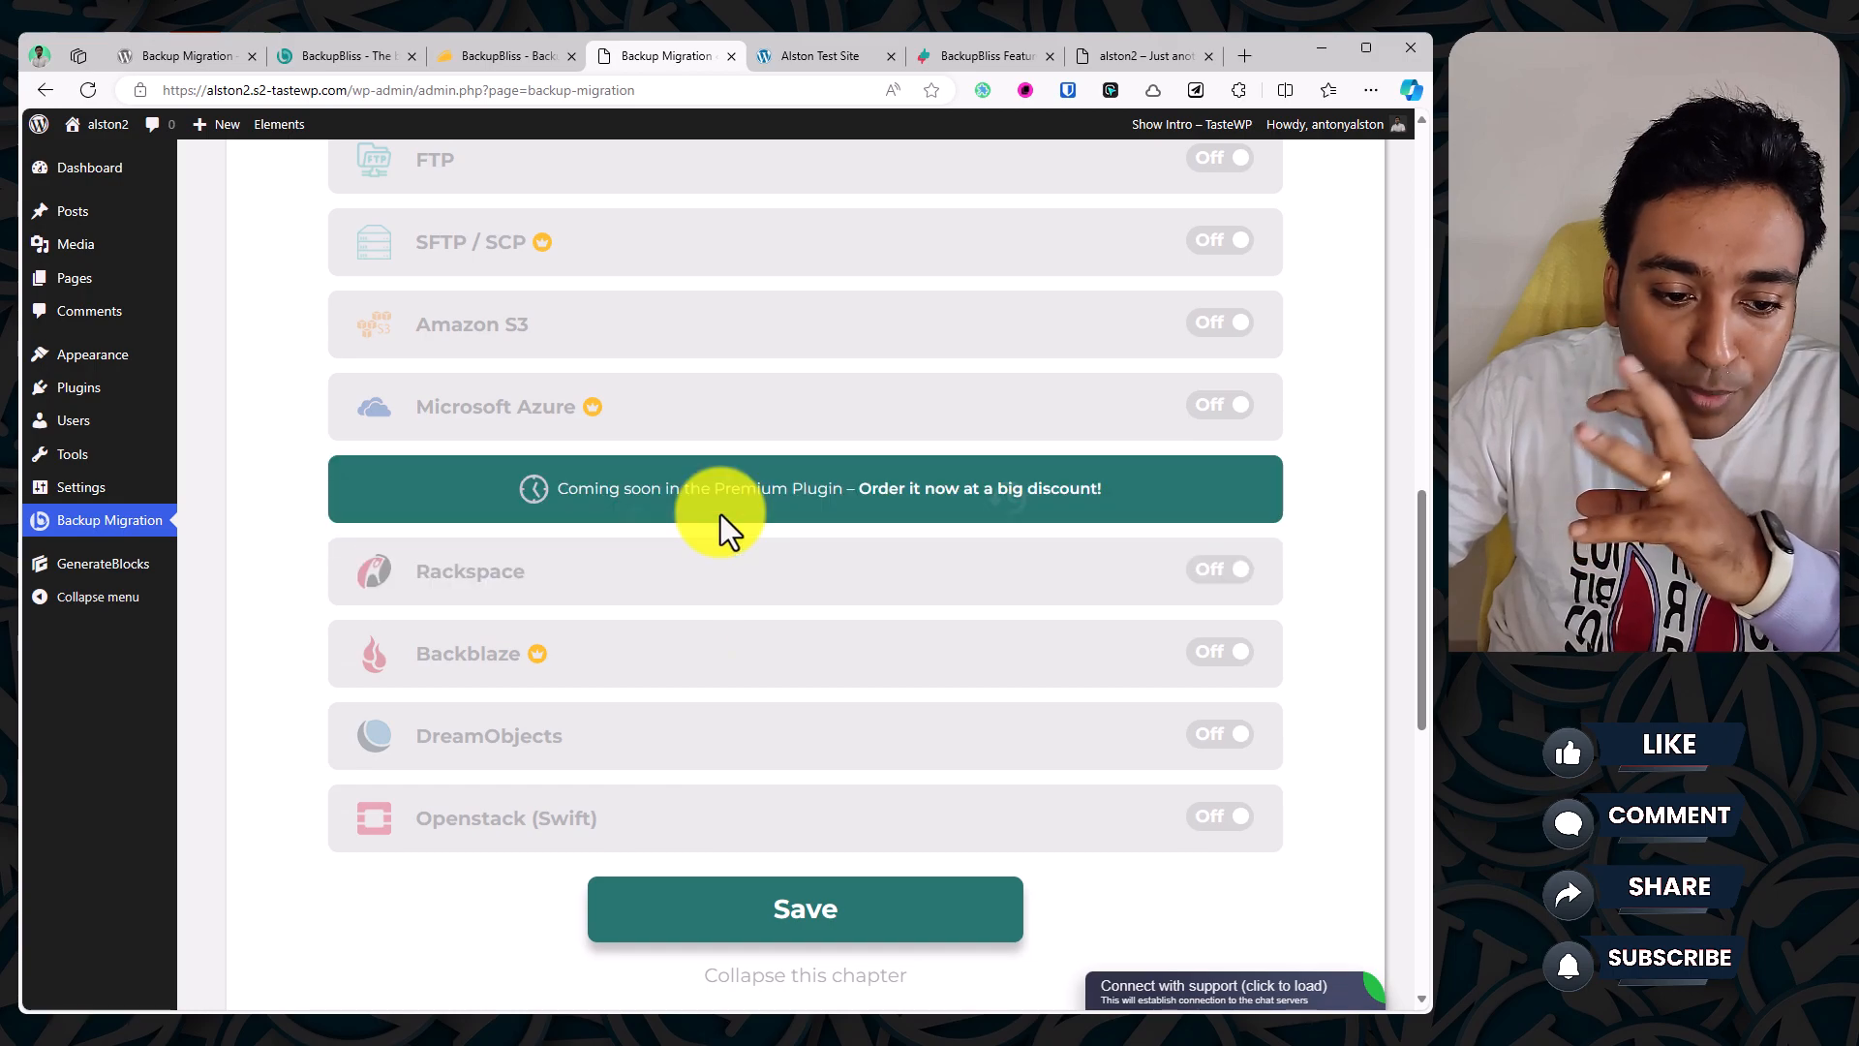
scroll(721, 514, "up", 1)
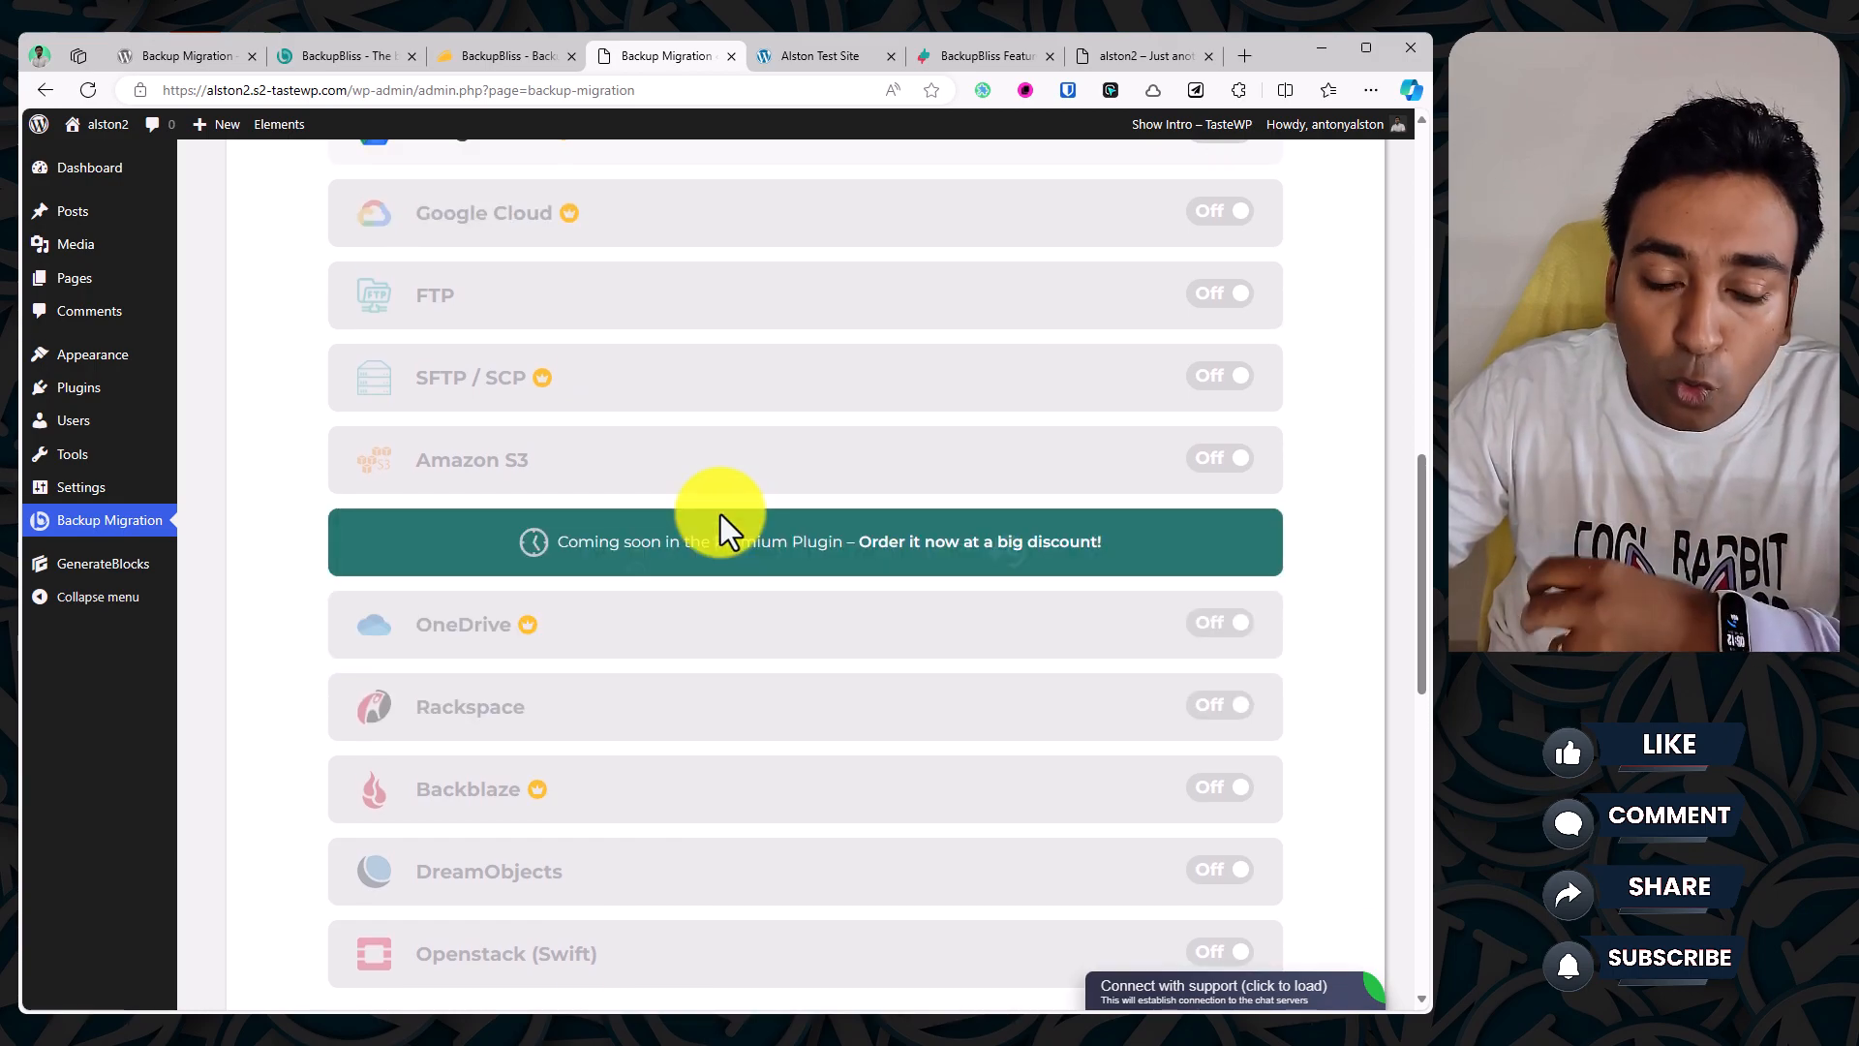
scroll(721, 514, "up", 3)
scroll(728, 571, "down", 1)
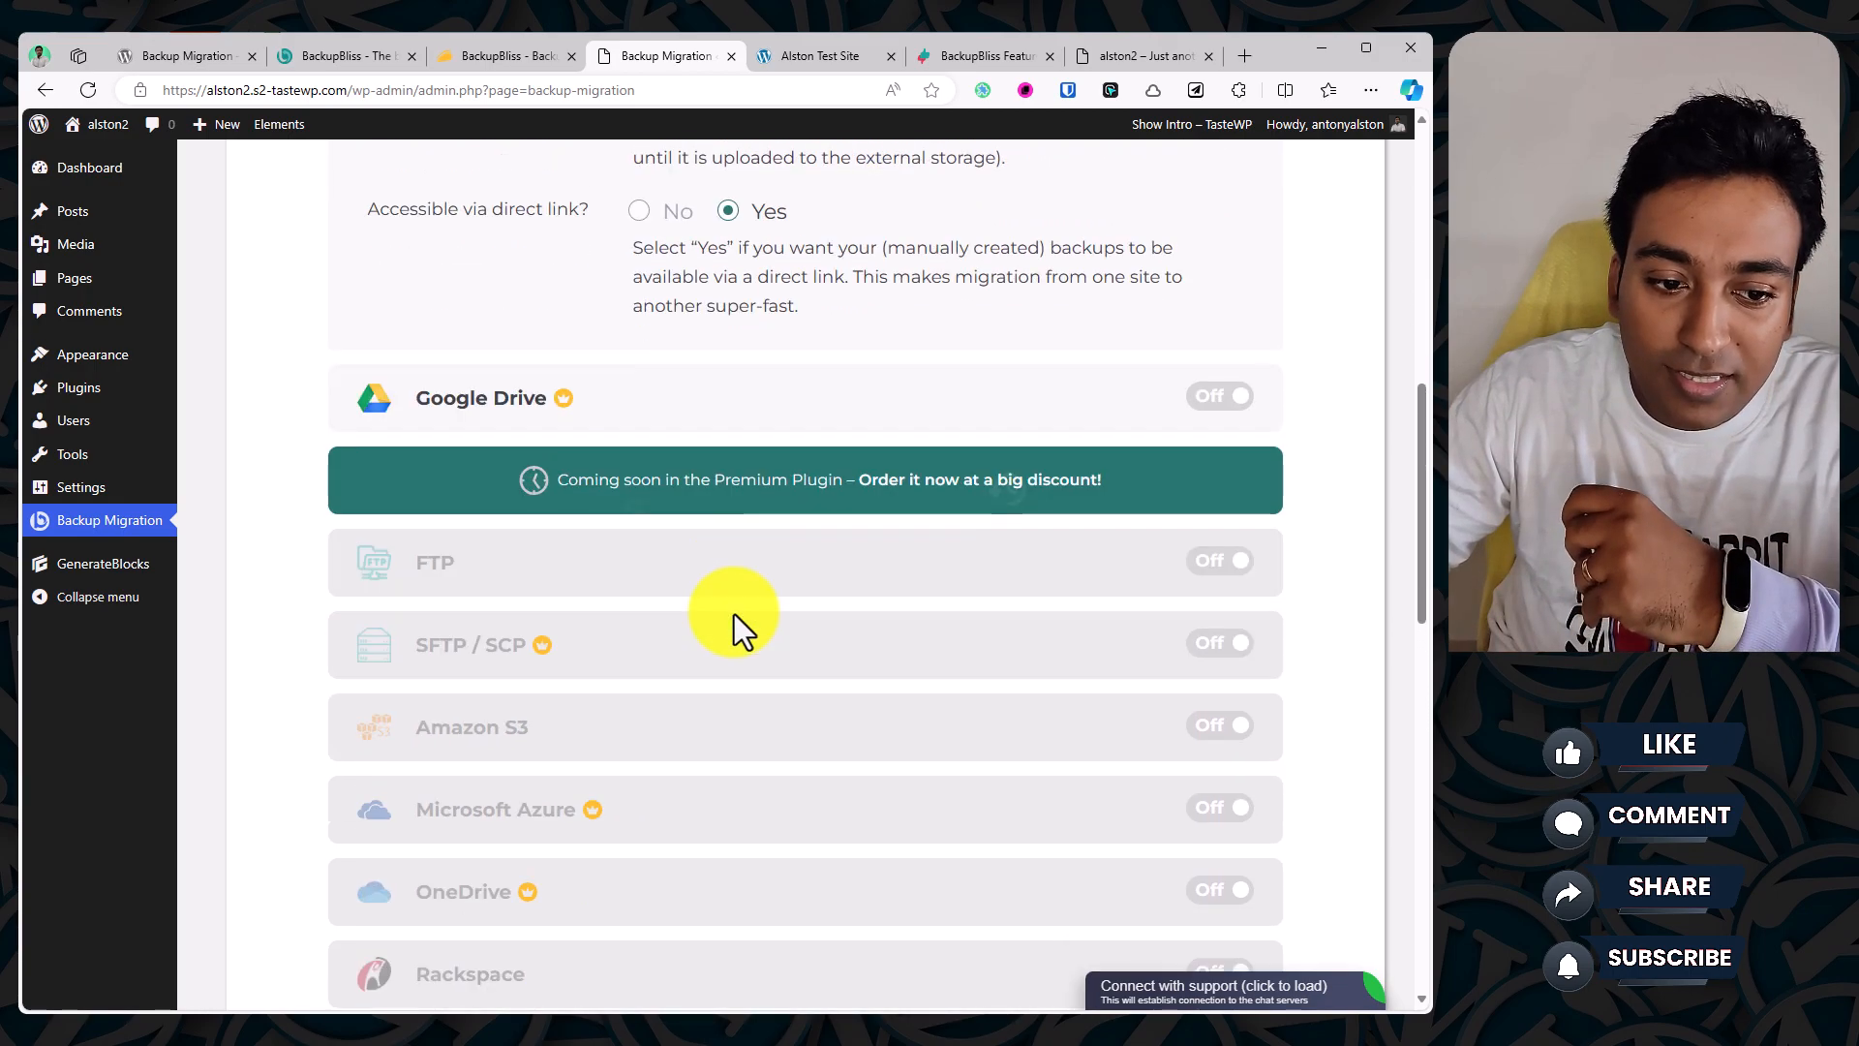
scroll(734, 614, "down", 10)
scroll(734, 614, "up", 2)
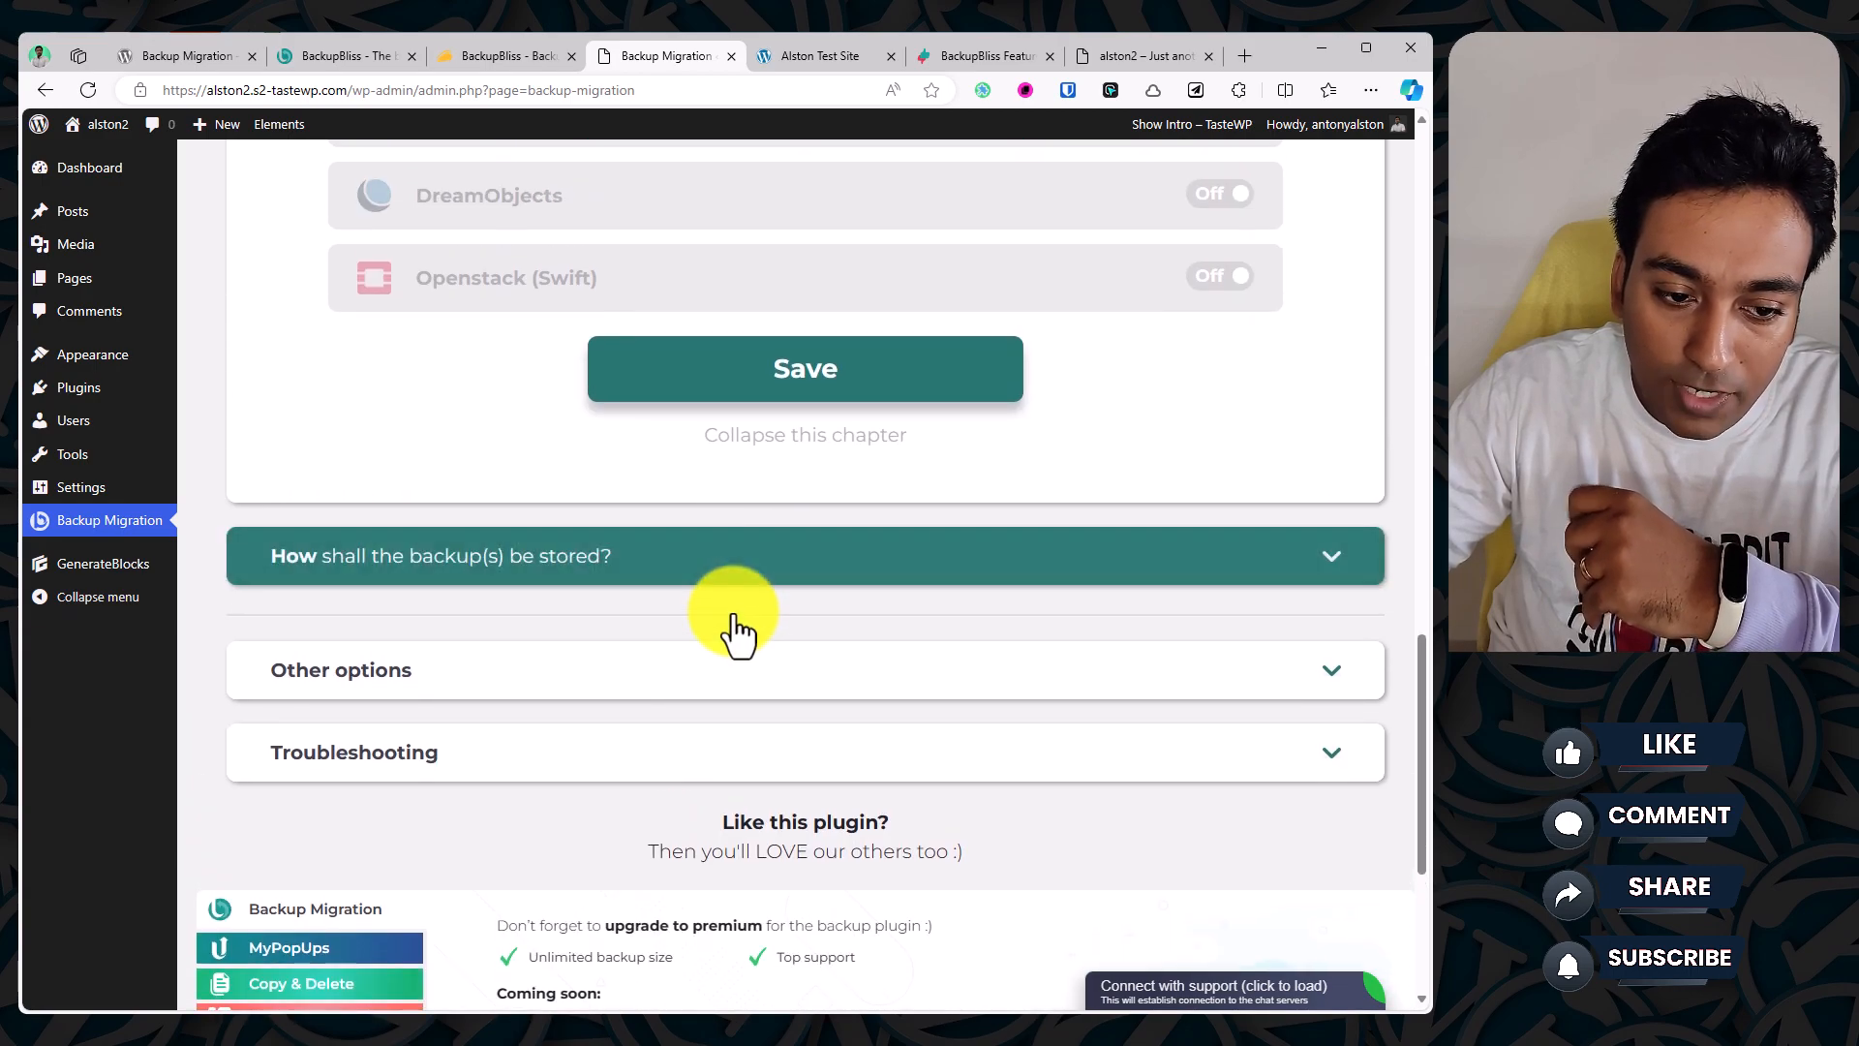
Step: Expand the settings for how the backups are stored and check the backup file name pattern
left_click(705, 569)
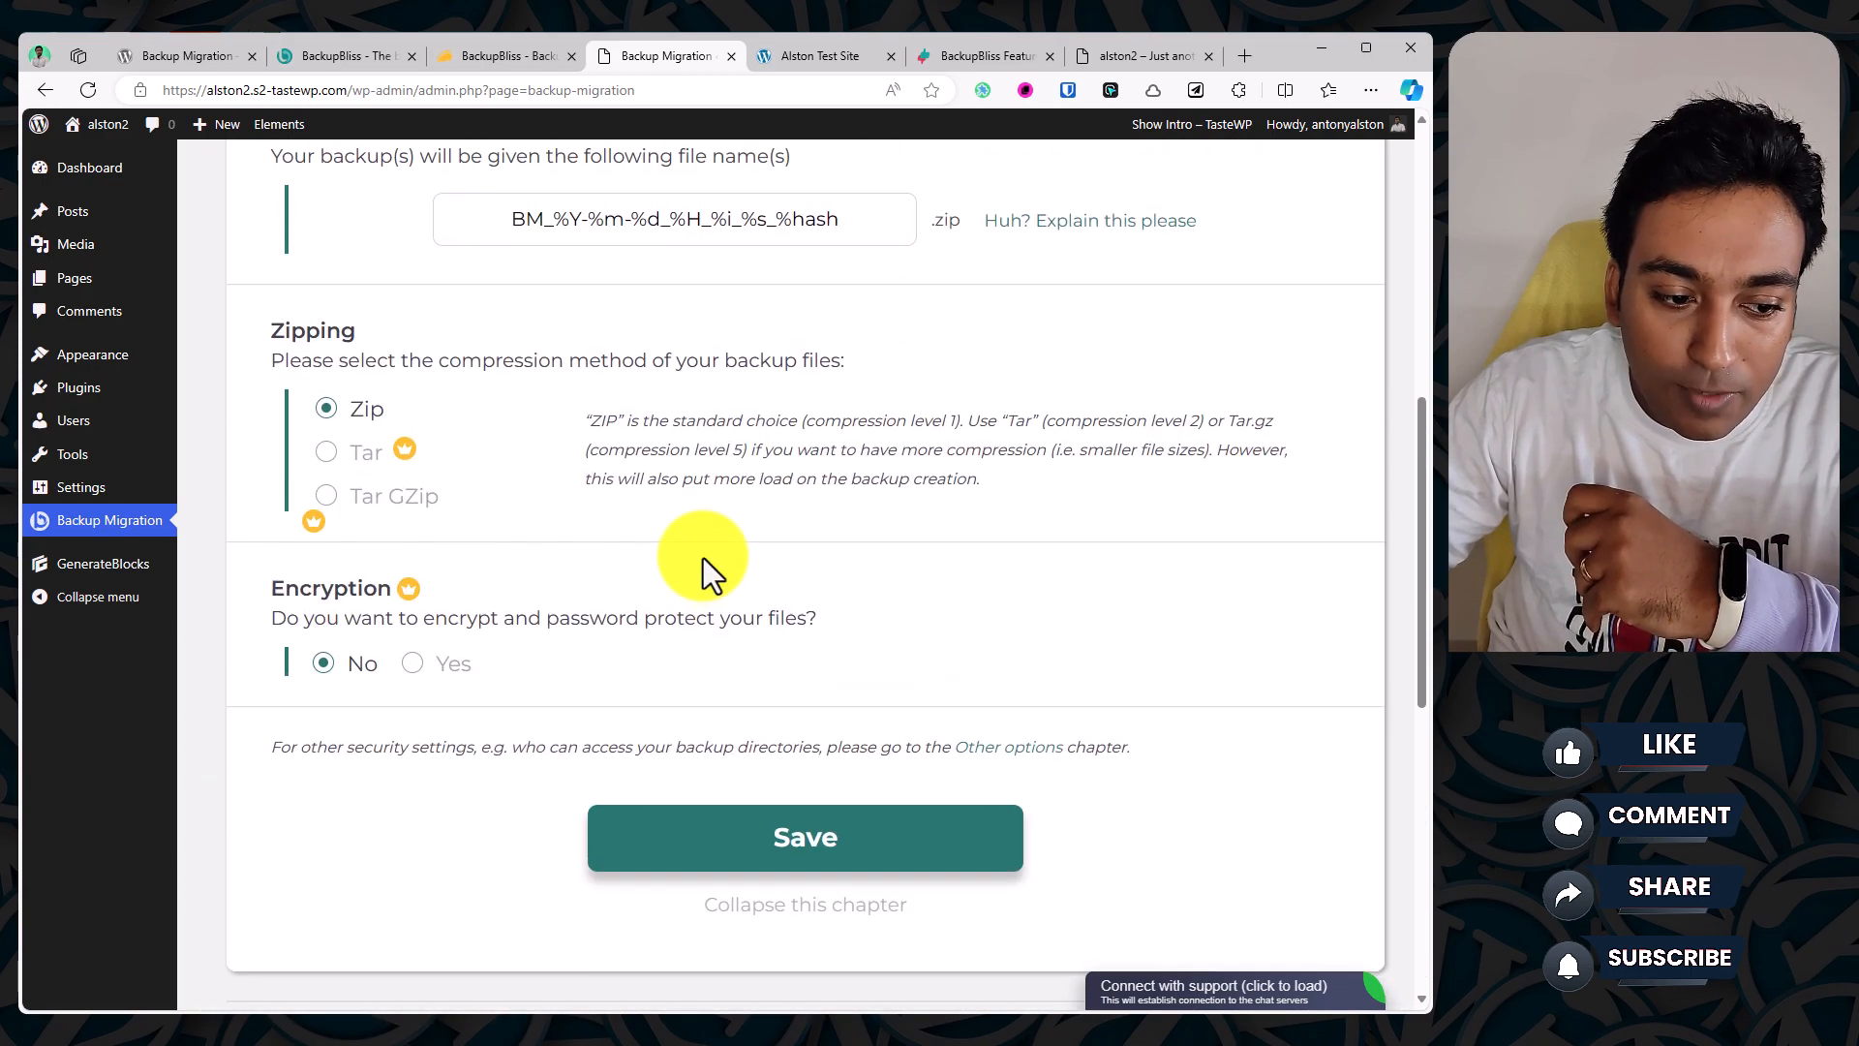
scroll(703, 558, "up", 6)
scroll(697, 554, "down", 2)
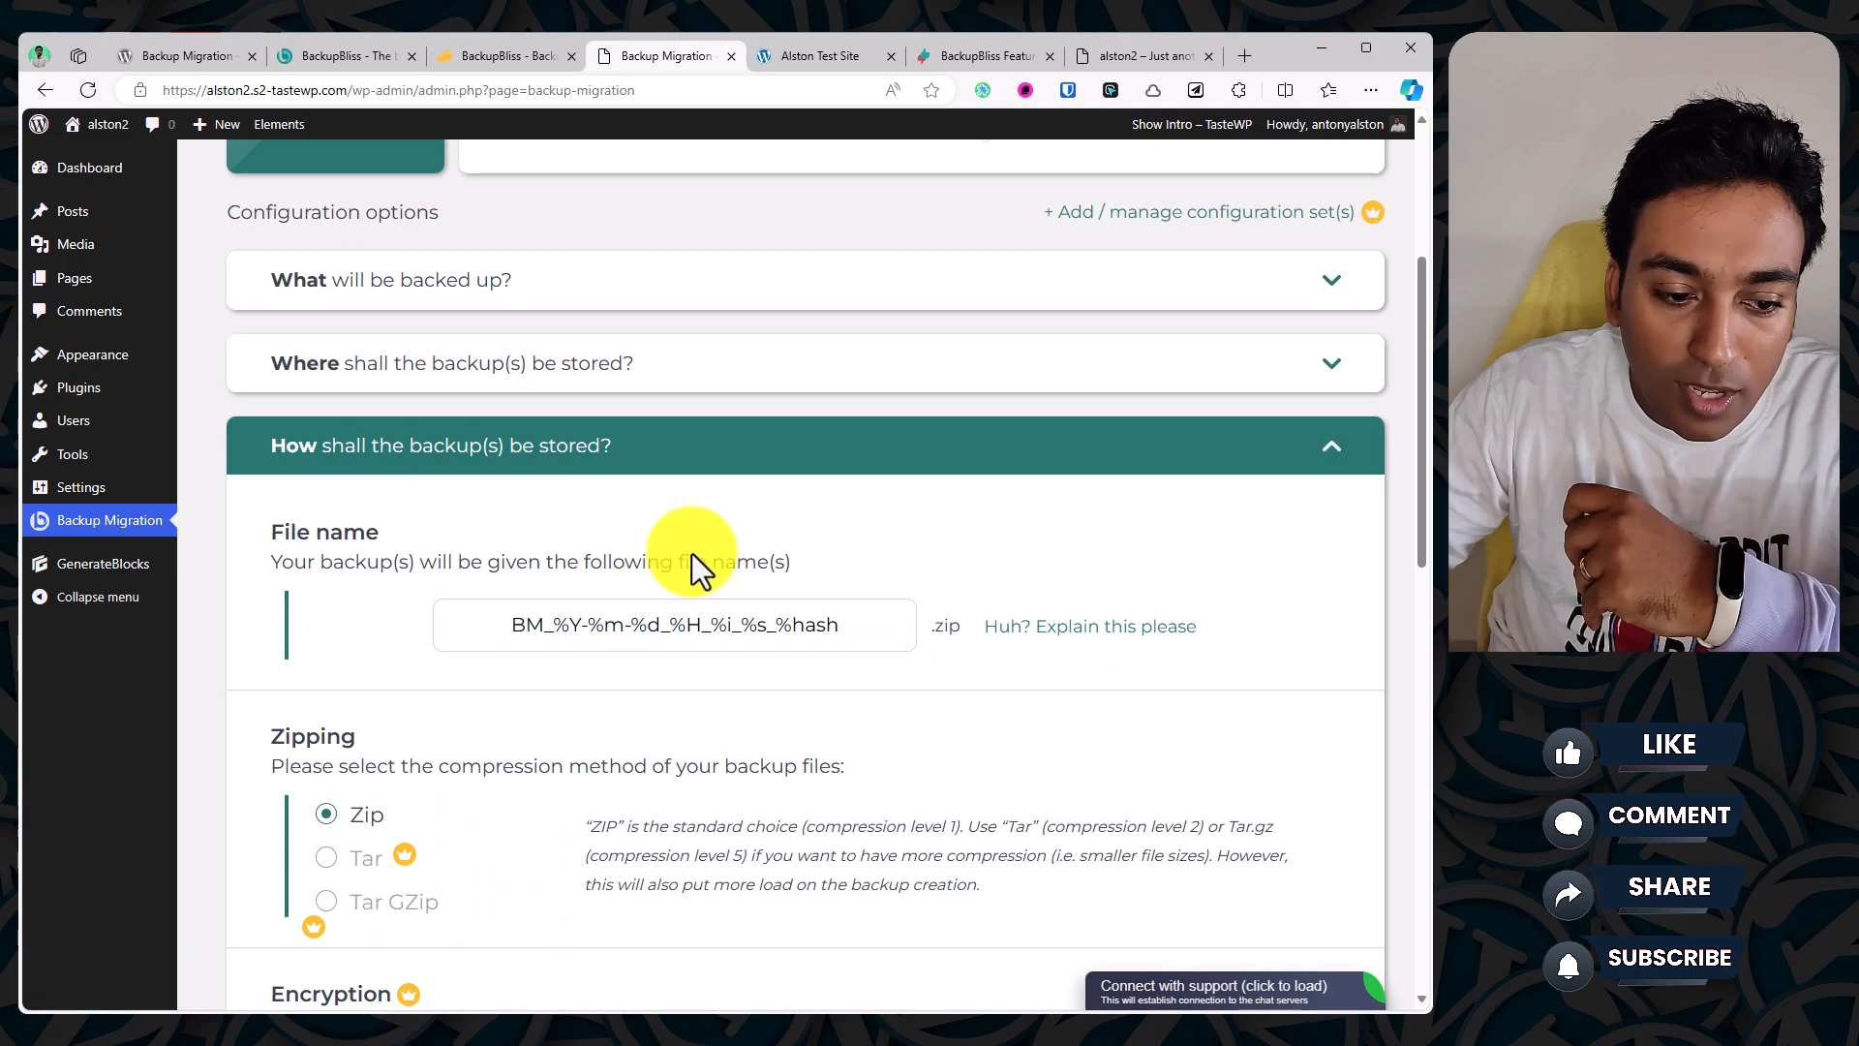
scroll(694, 553, "down", 2)
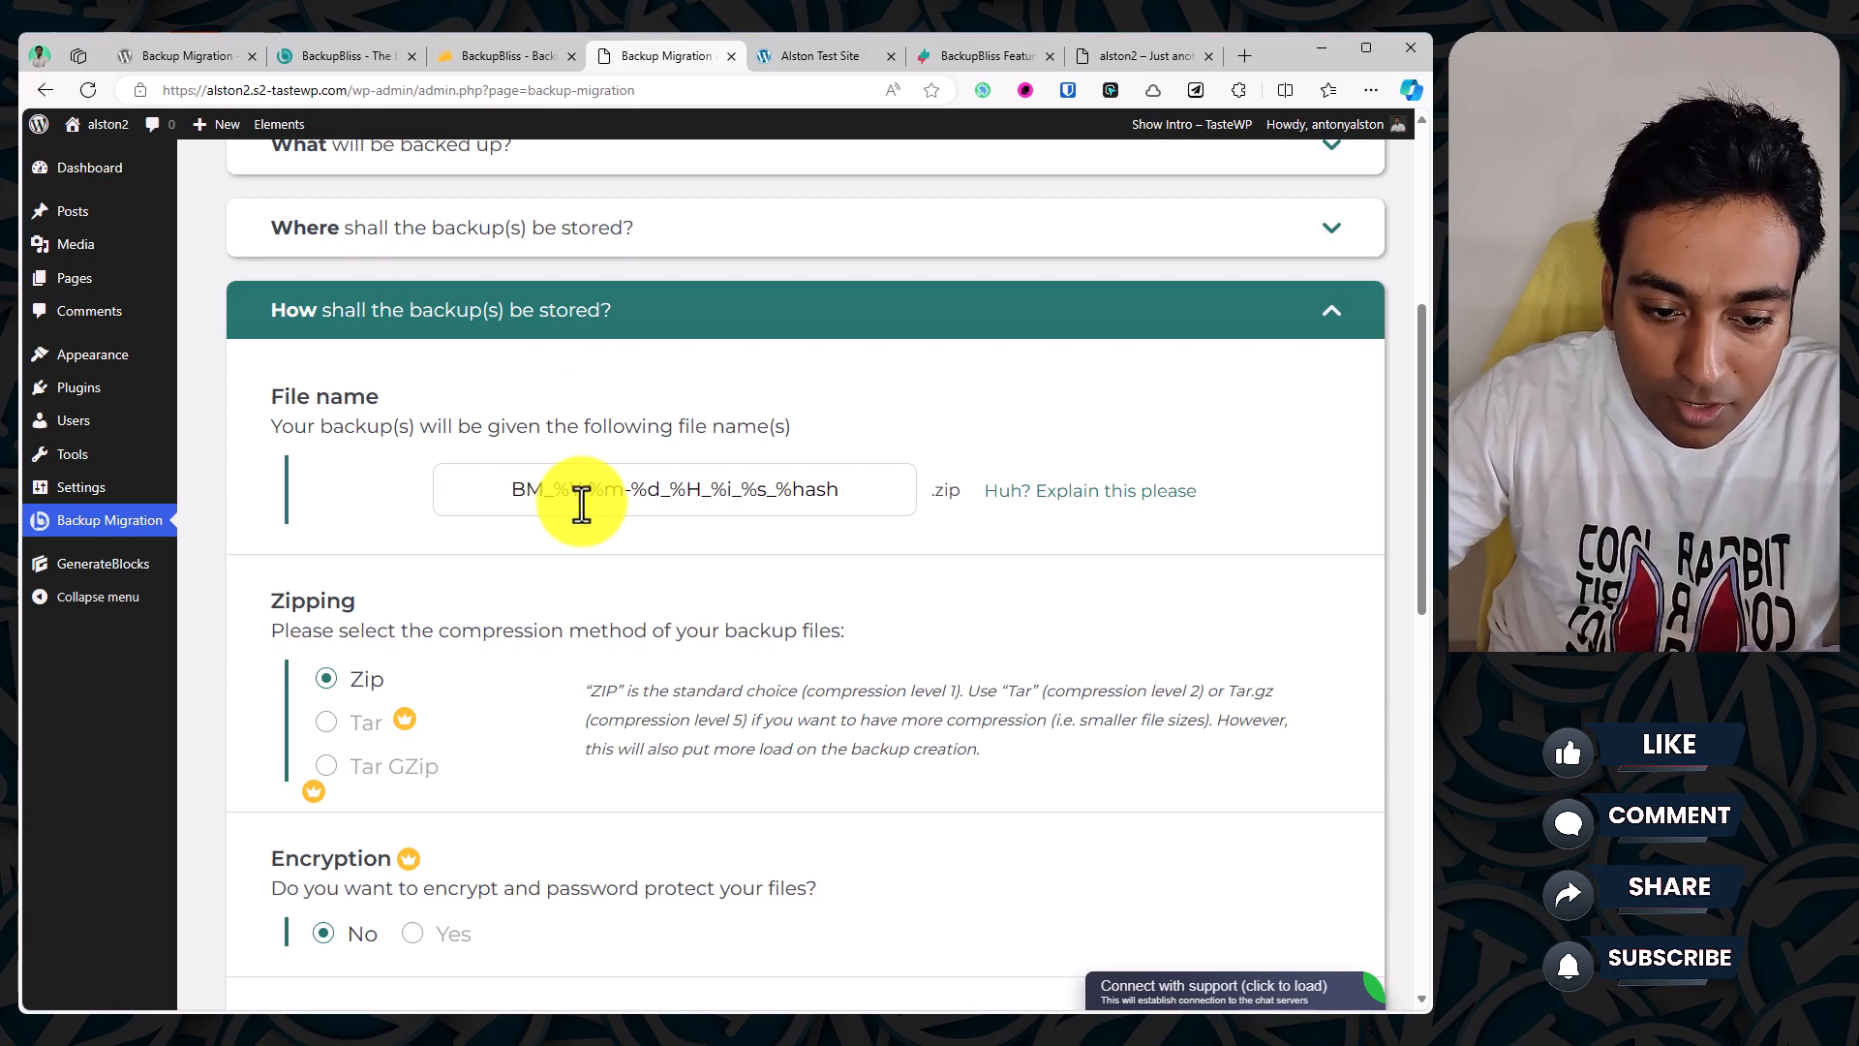
Step: Show the explanation of the file naming keys, read through it and hide it again
left_click(1102, 513)
scroll(525, 724, "down", 4)
scroll(525, 724, "up", 1)
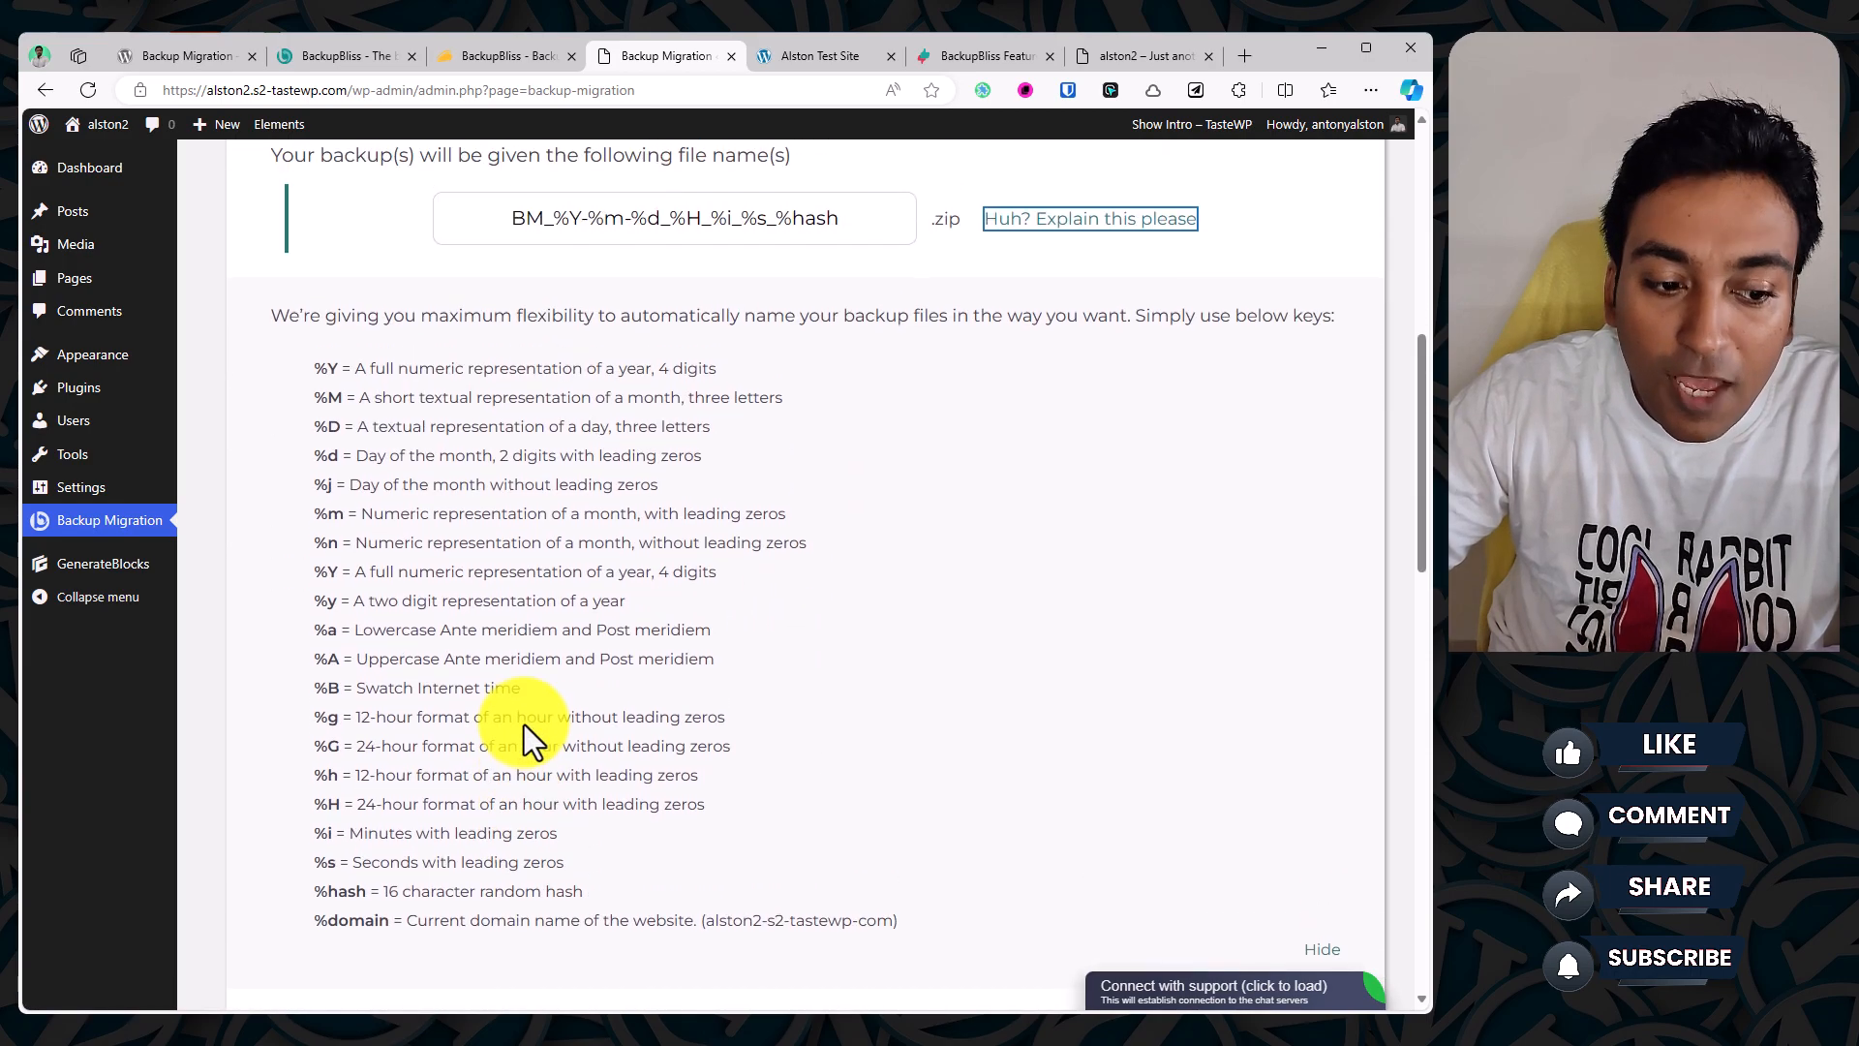
left_click(1079, 232)
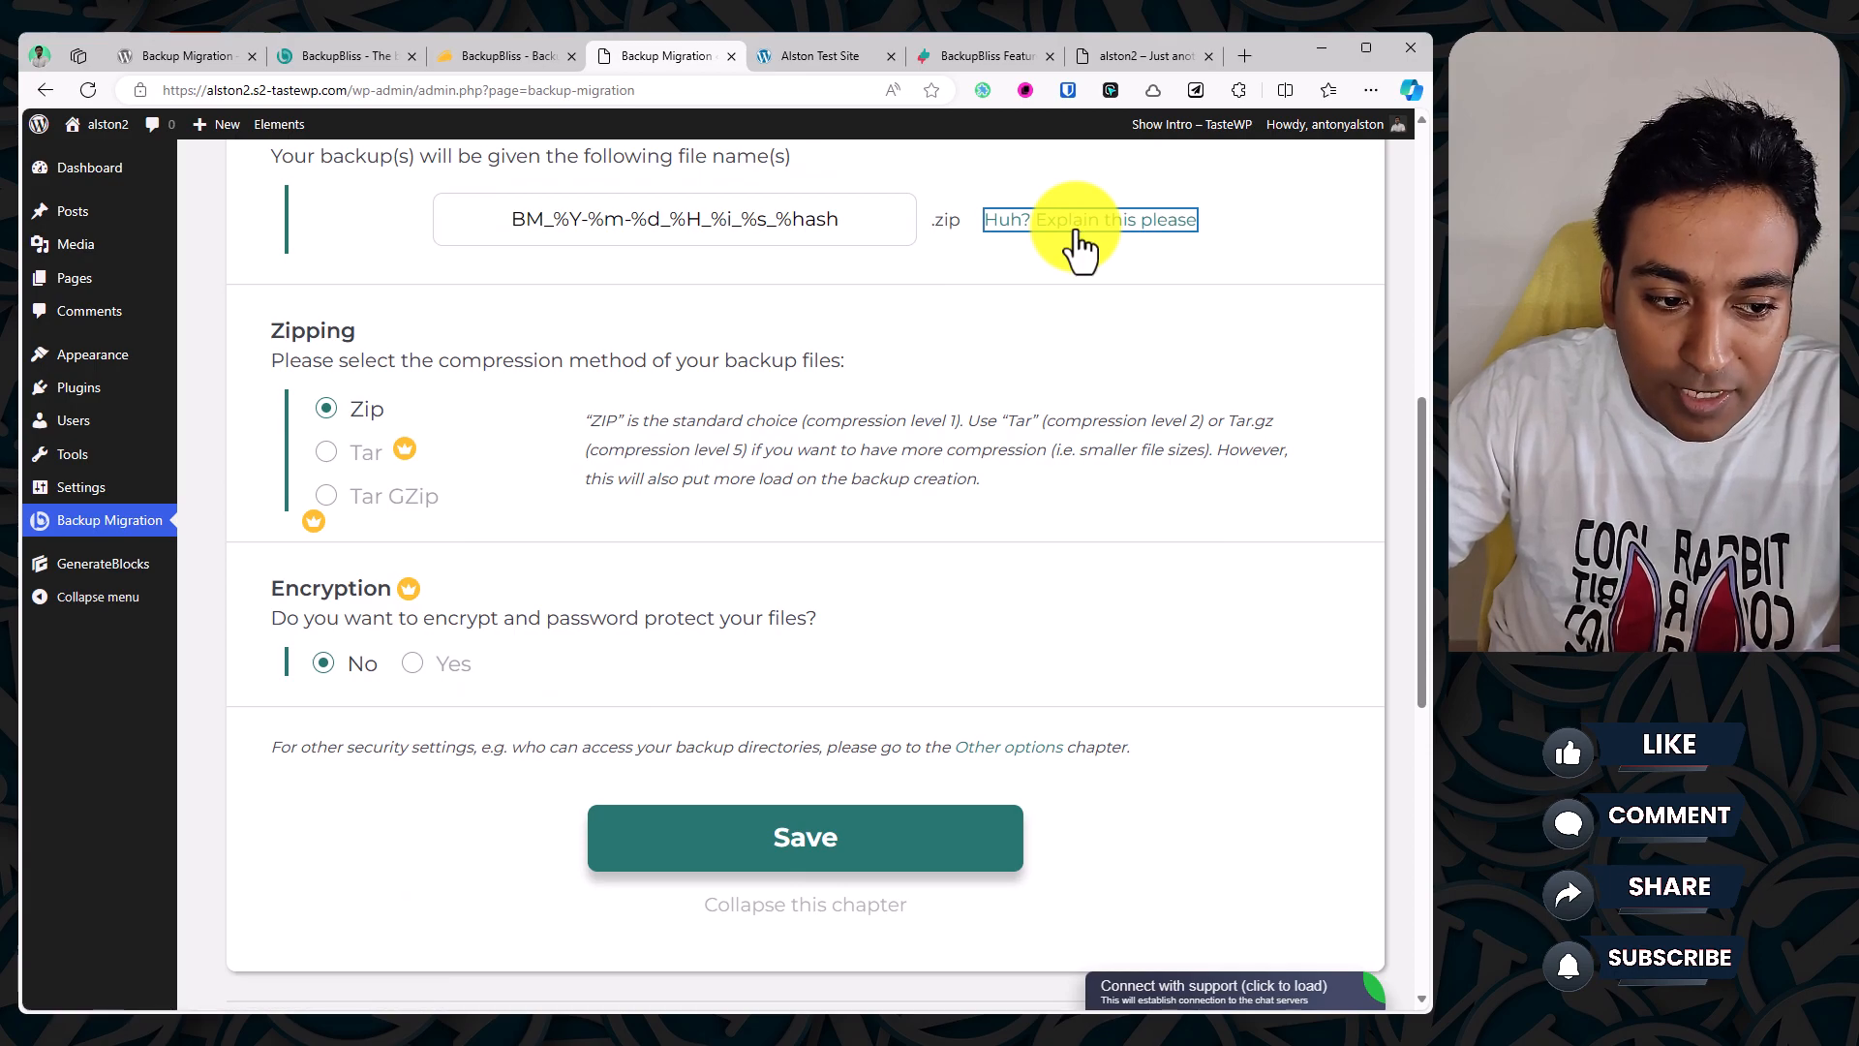
Step: Check the availability of the Tar and Tar GZip compression methods and the backup encryption option
scroll(1076, 228, "up", 1)
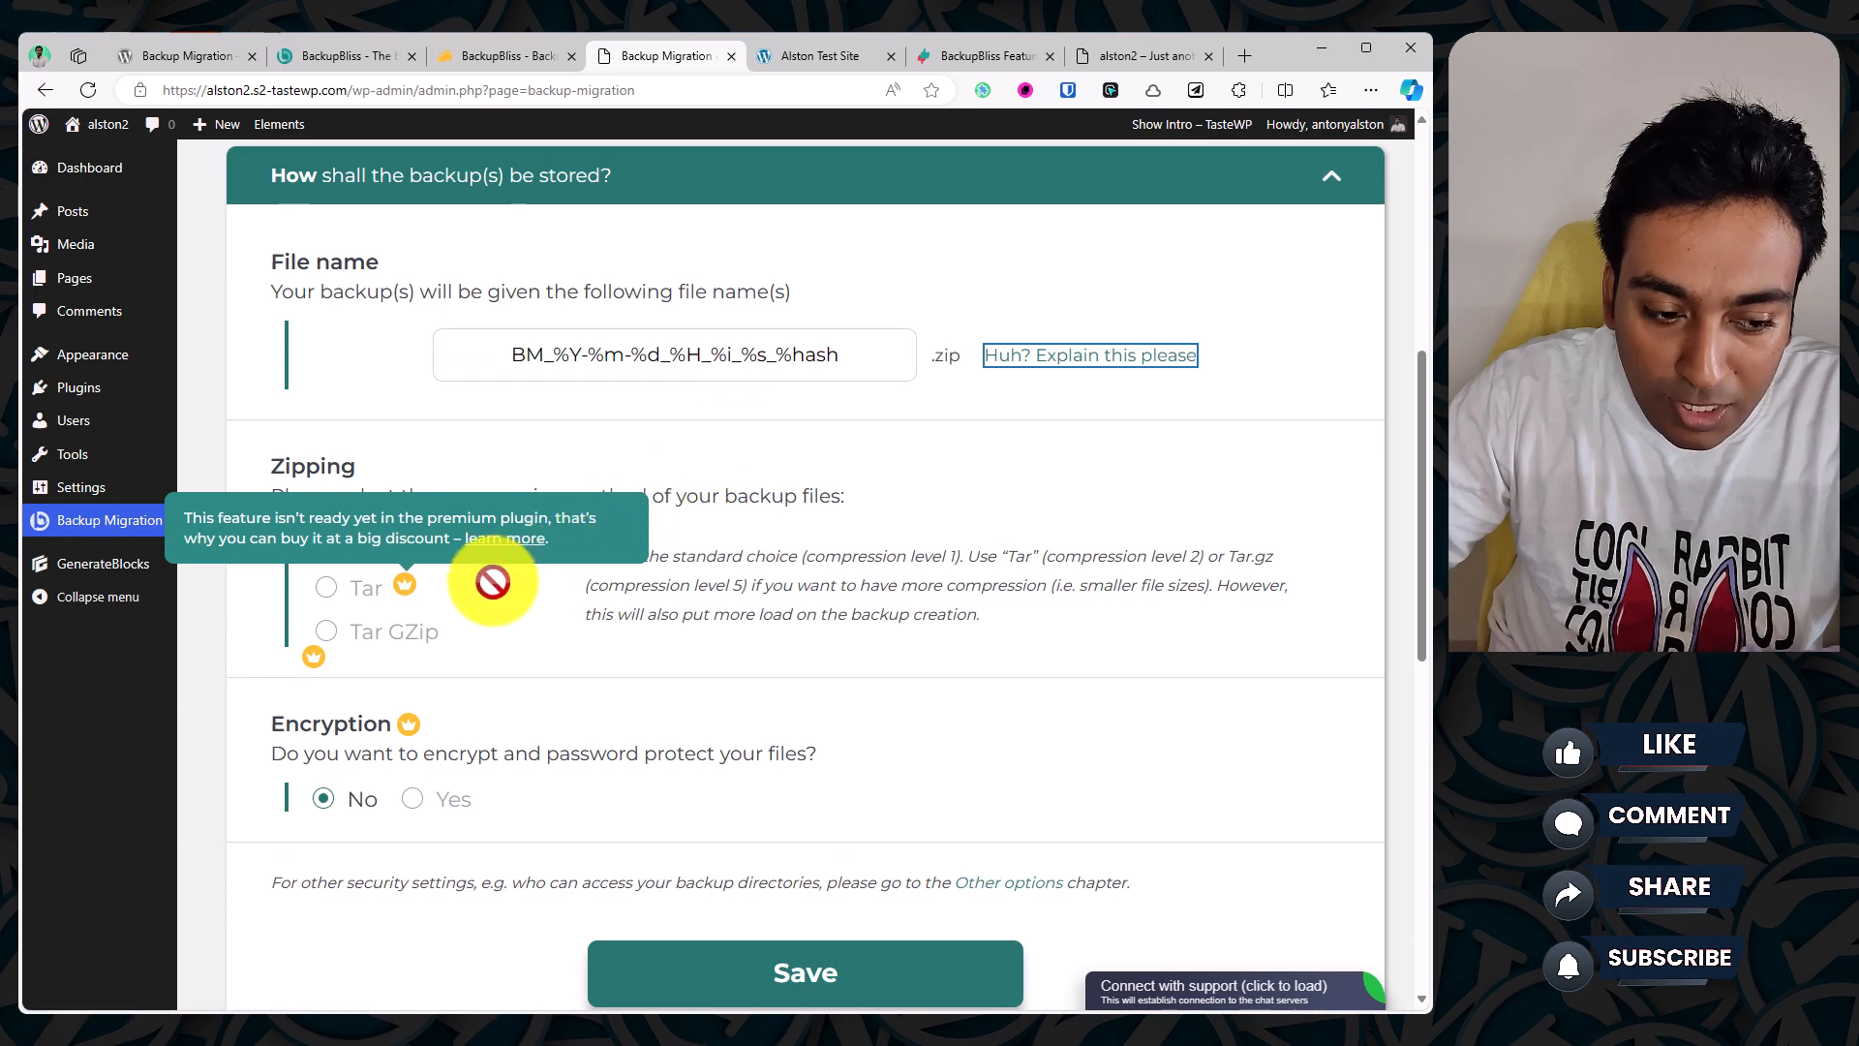
mouse_move(391, 644)
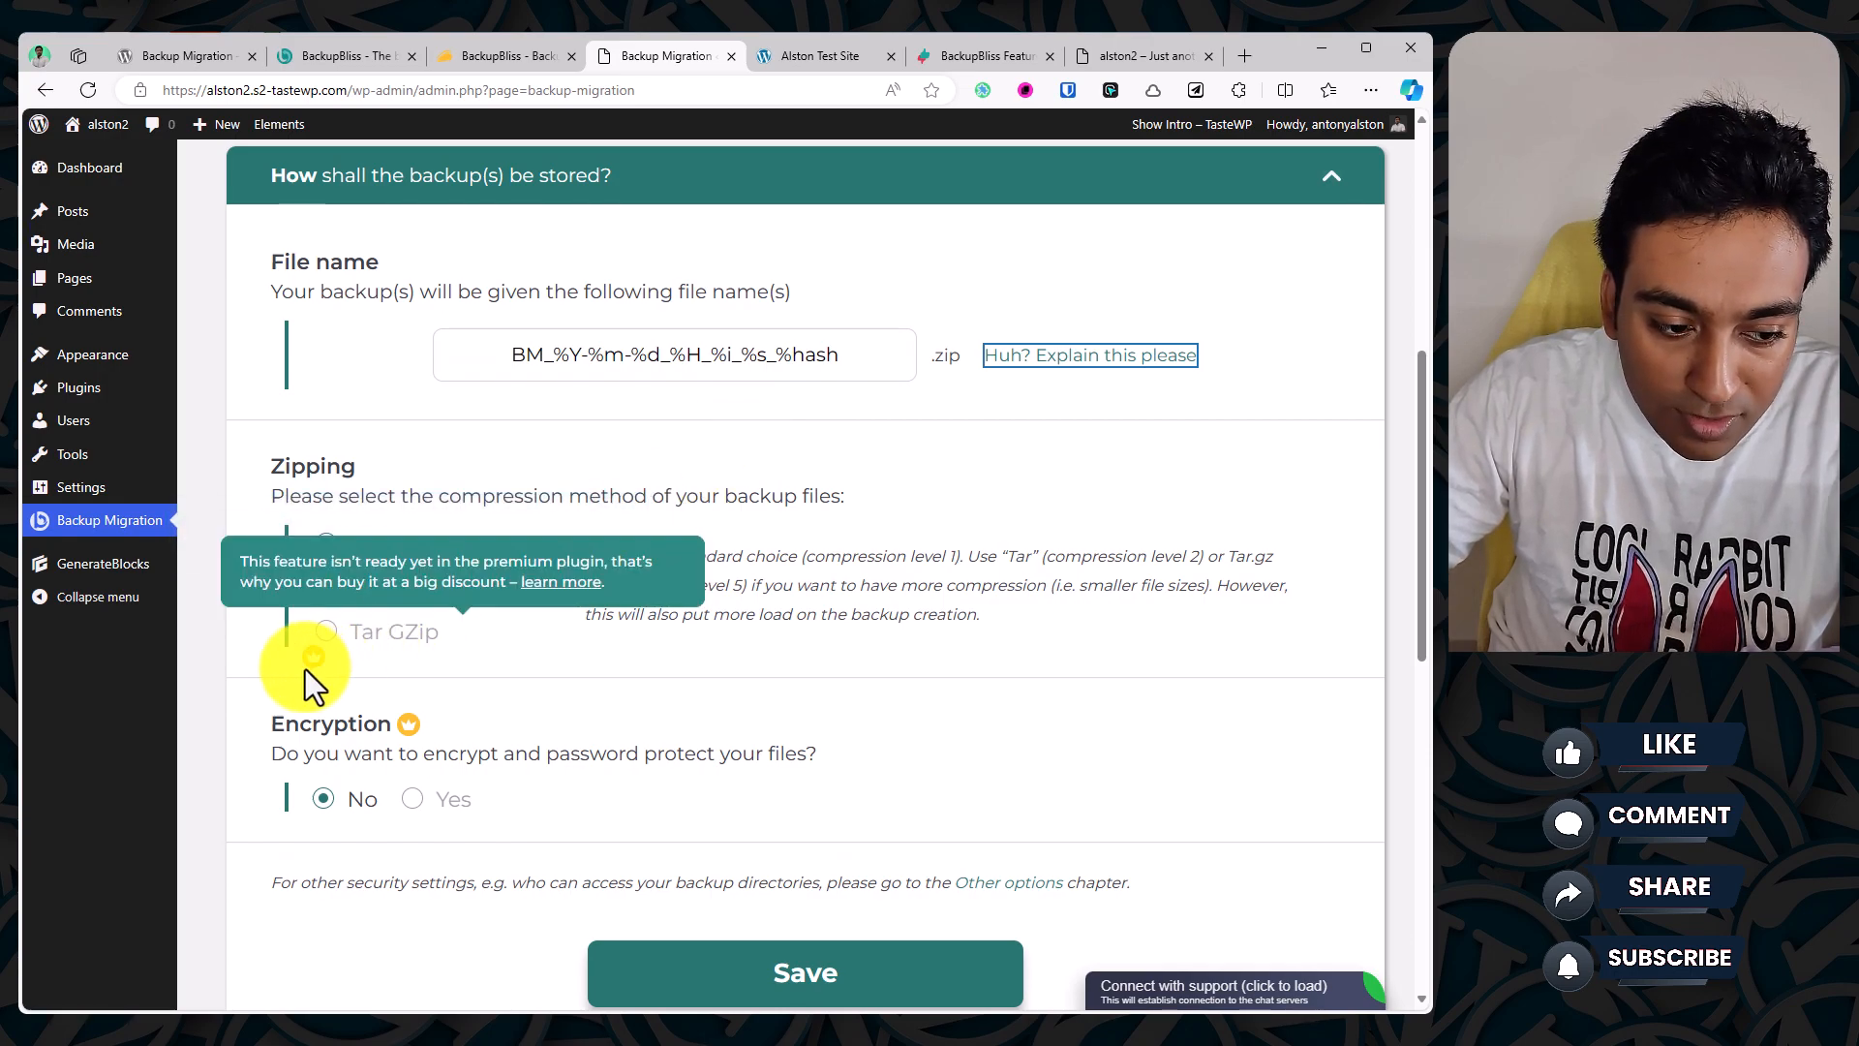
mouse_move(305, 666)
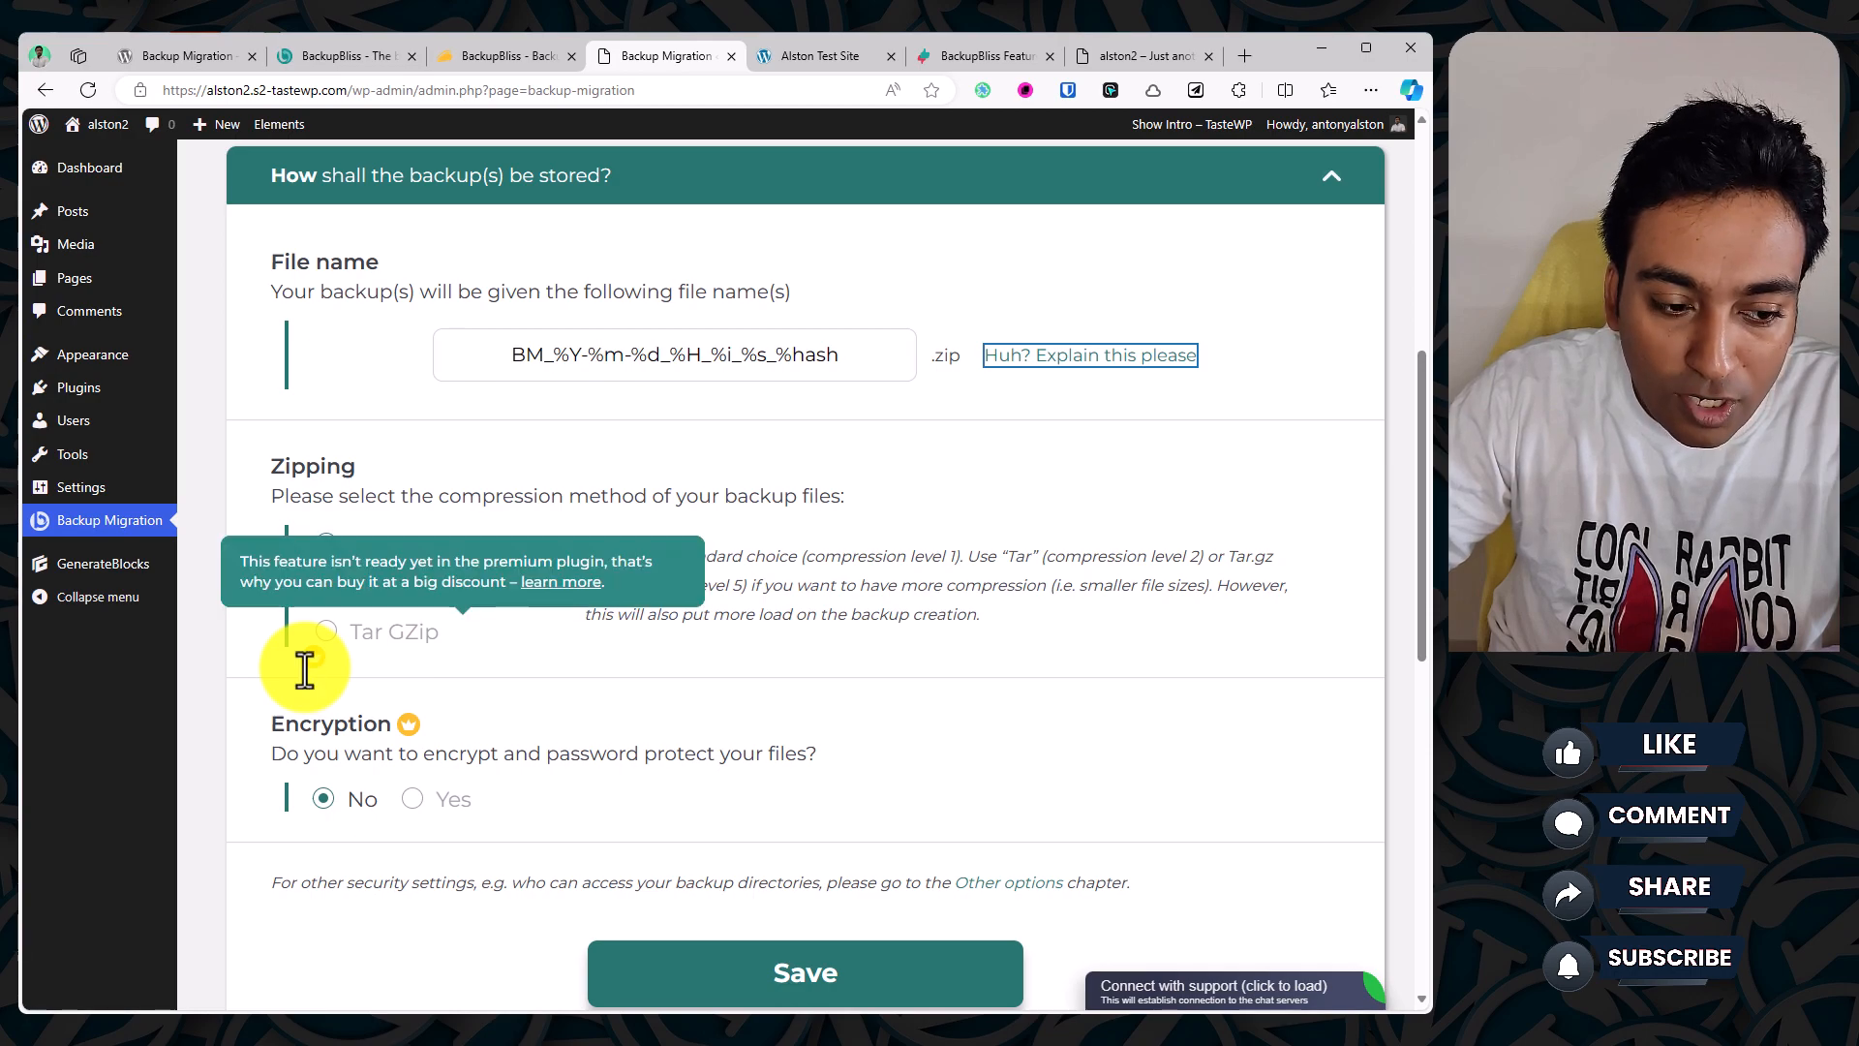
mouse_move(399, 572)
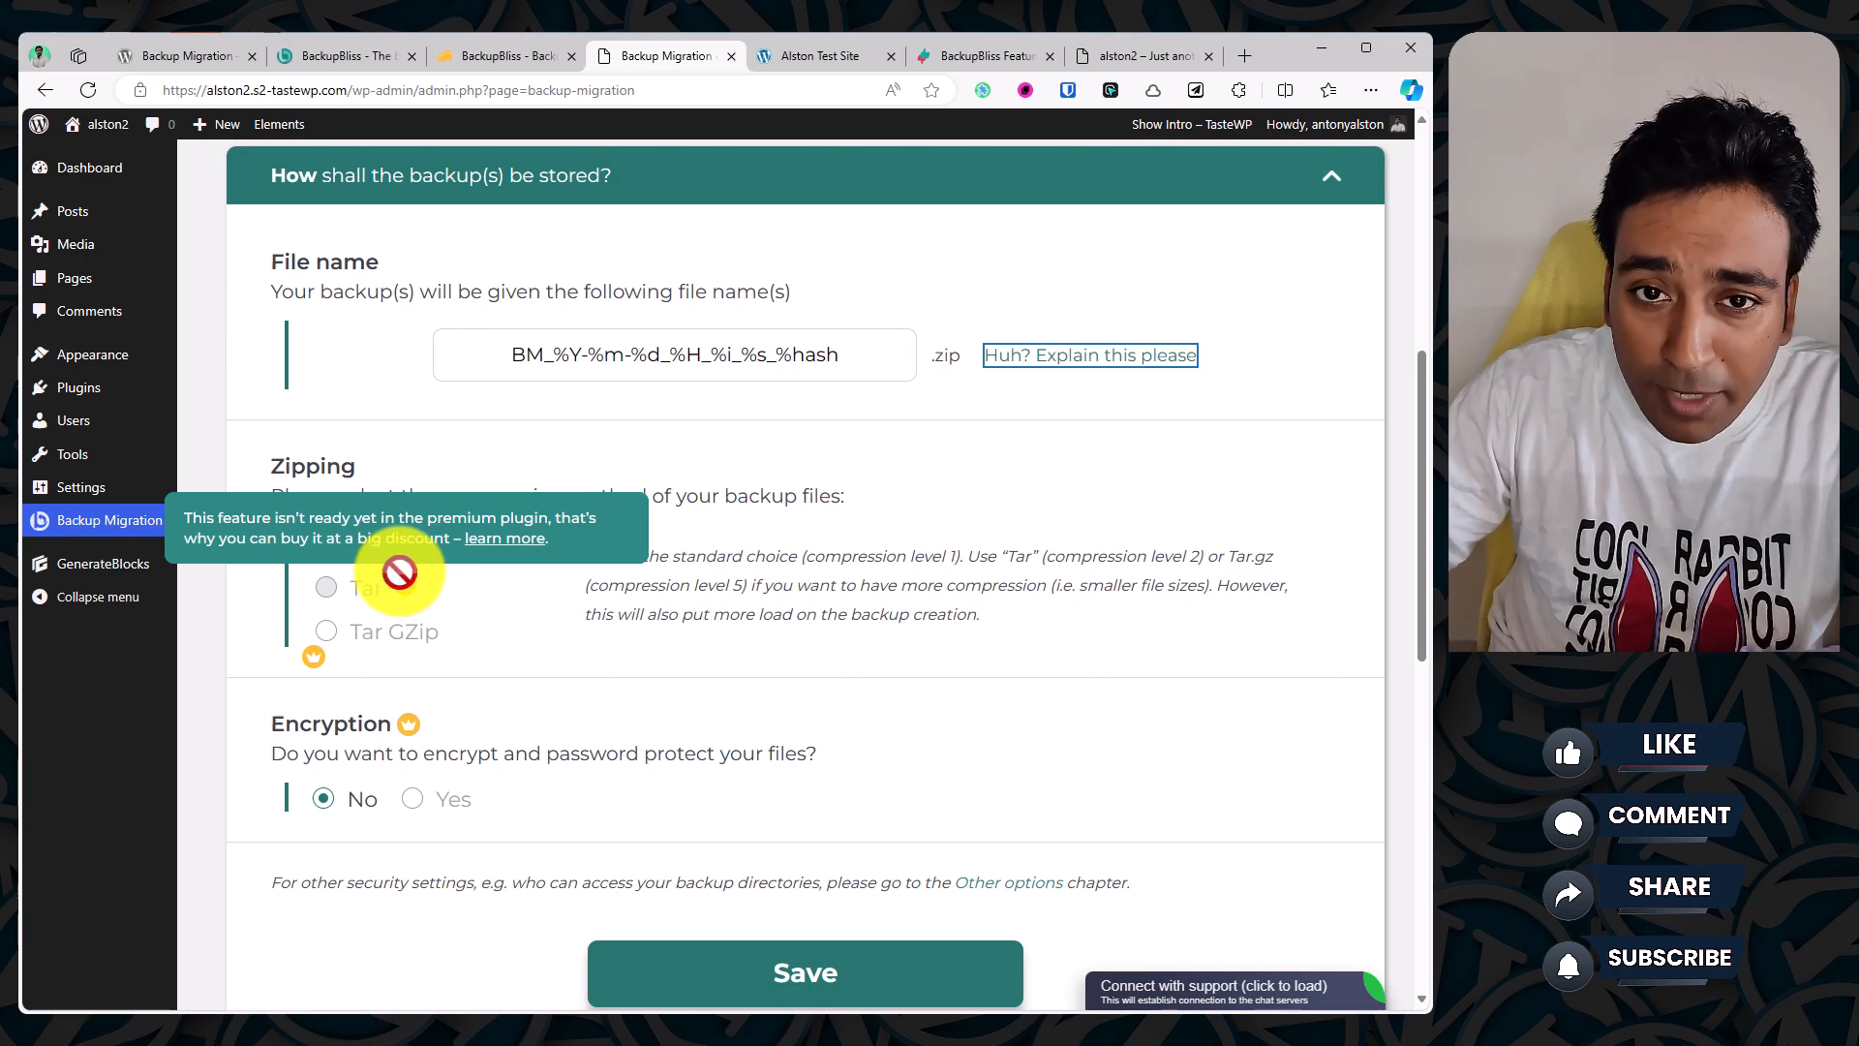
scroll(759, 643, "down", 1)
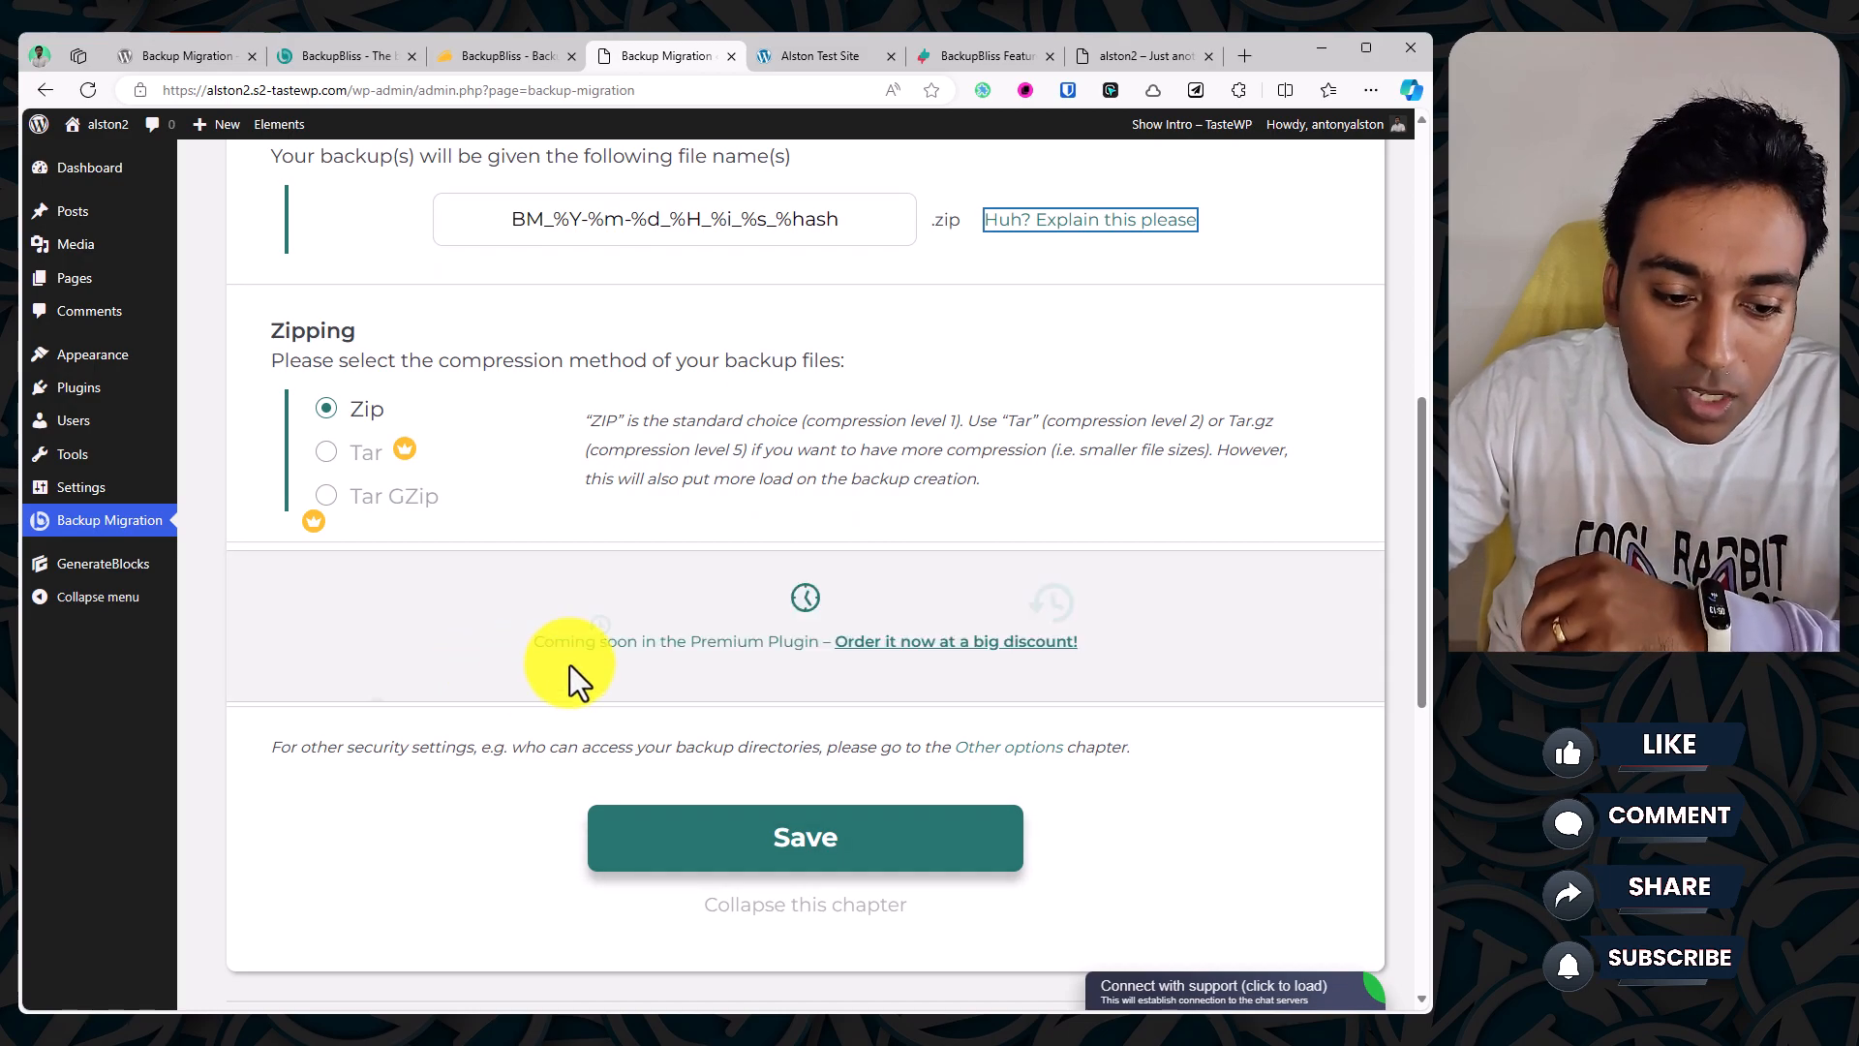
Step: Reopen the backup content settings, check the WordPress installation's details option and collapse the section
scroll(665, 651, "up", 6)
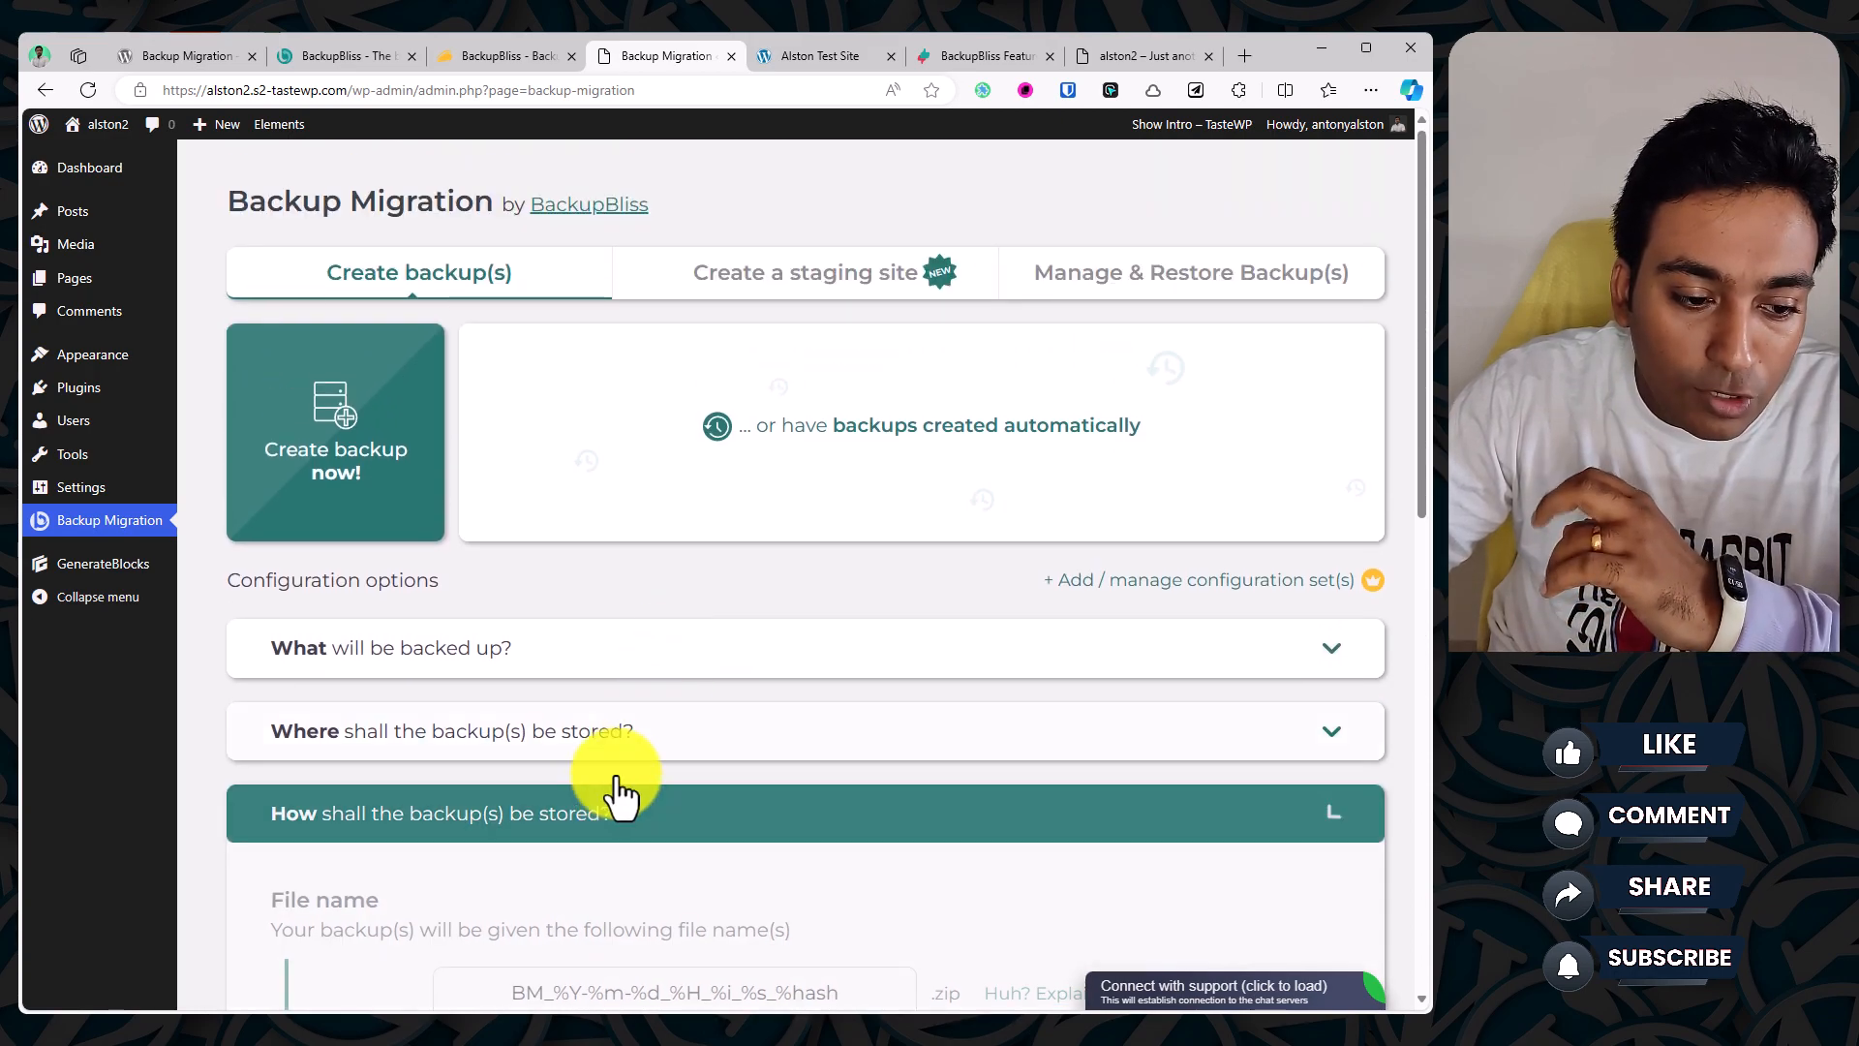
left_click(606, 653)
scroll(606, 677, "down", 5)
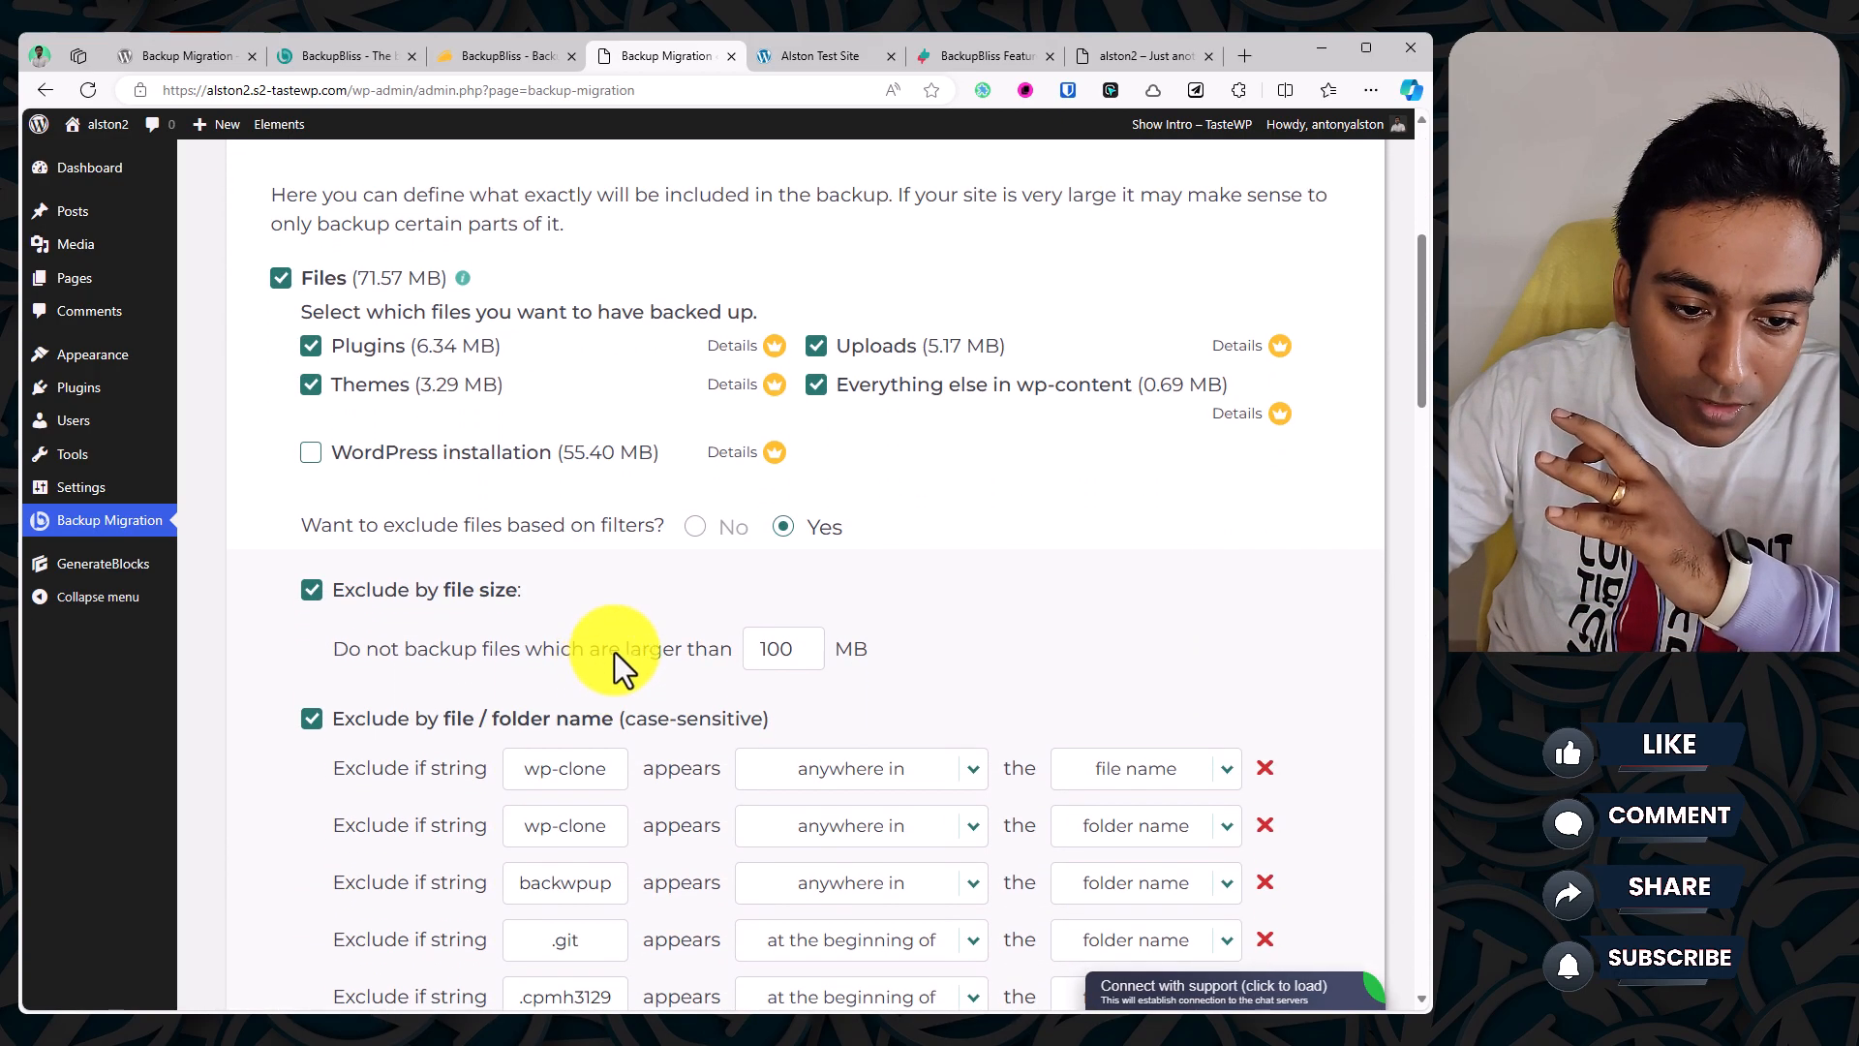
mouse_move(785, 433)
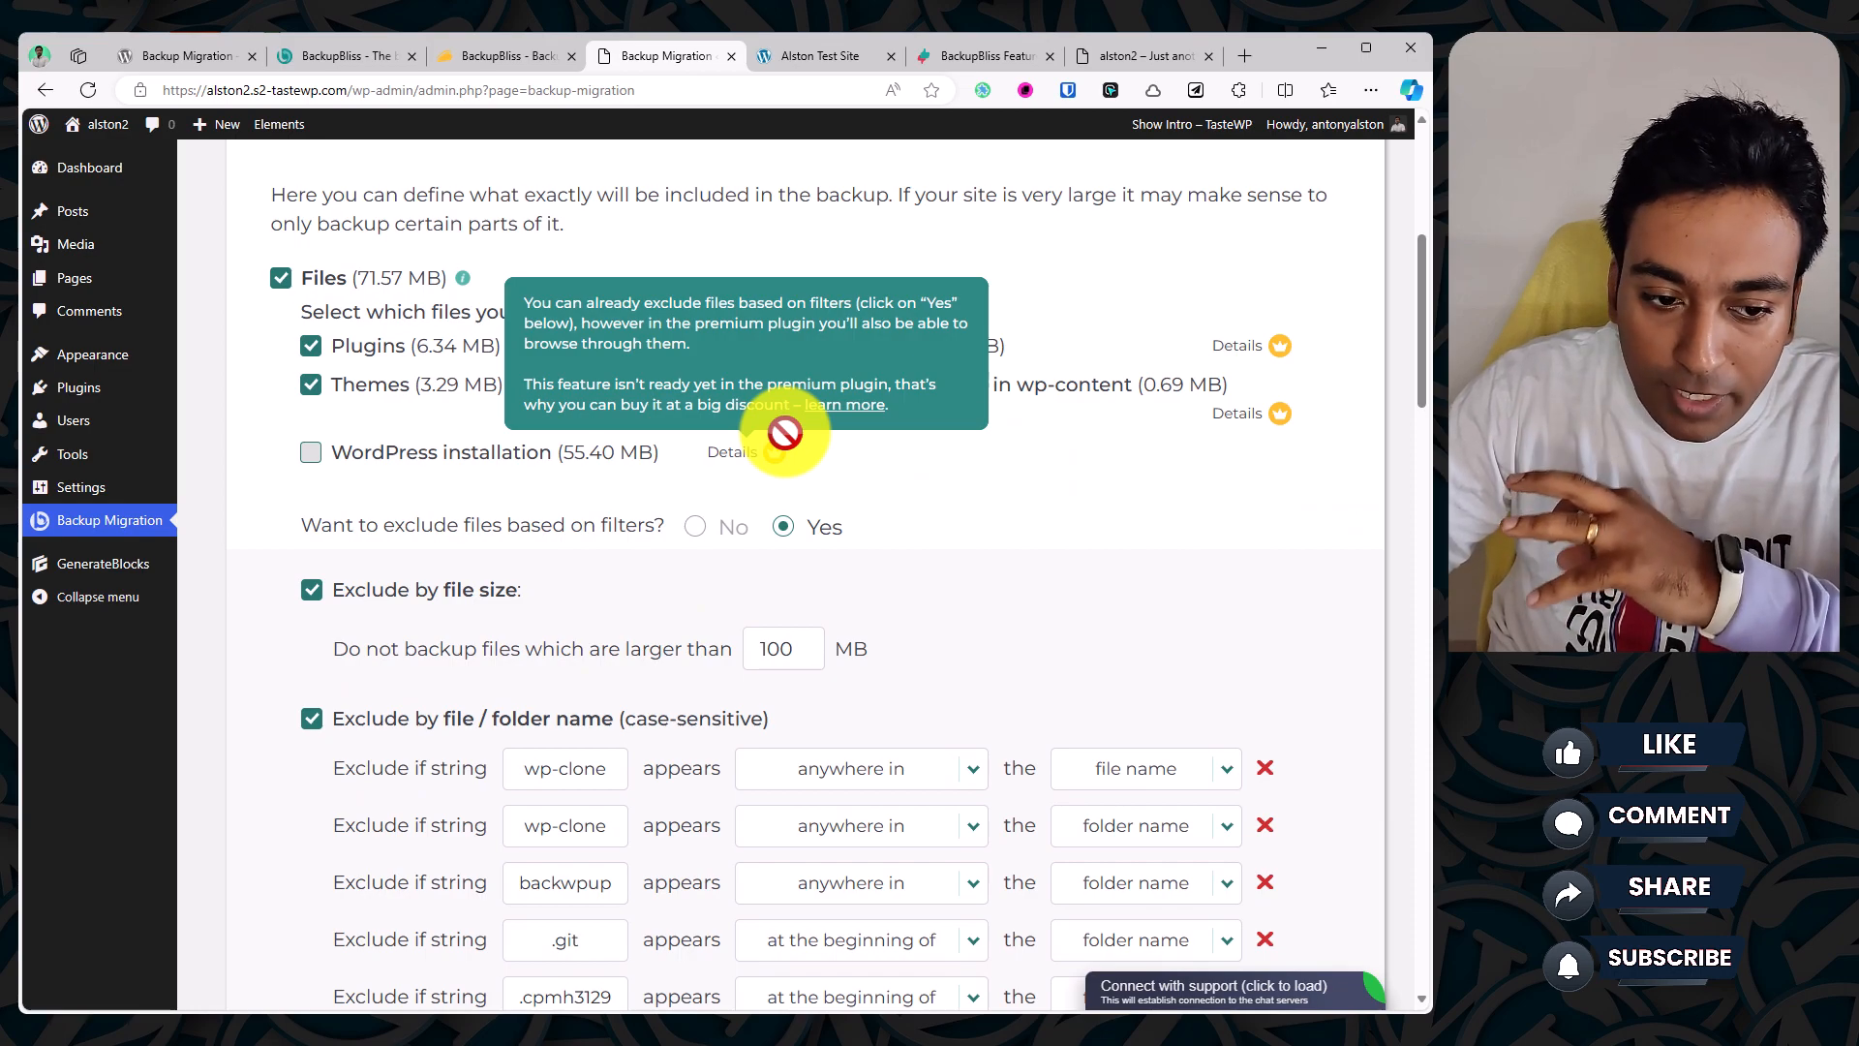
scroll(786, 434, "up", 5)
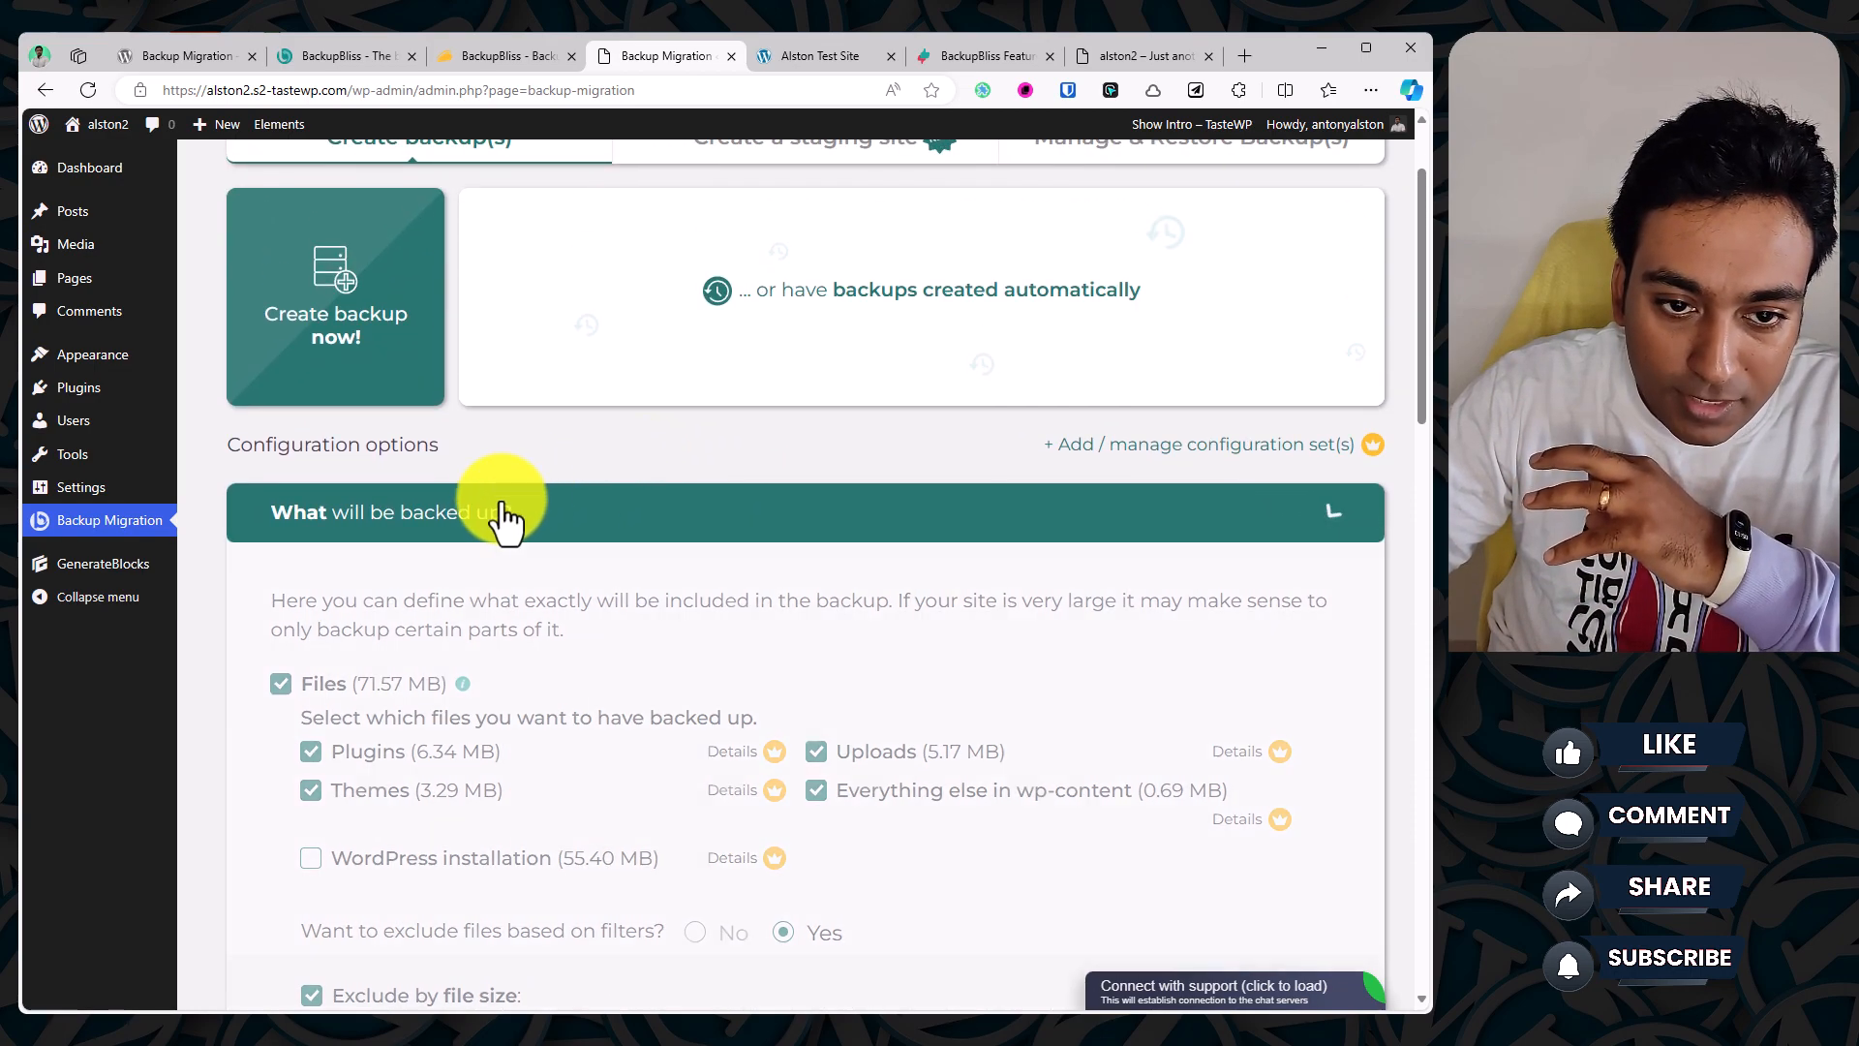
left_click(508, 518)
Step: Switch to the BackupBliss Feature Pipeline page on RateItAll and review the ranked feature requests
mouse_move(1150, 62)
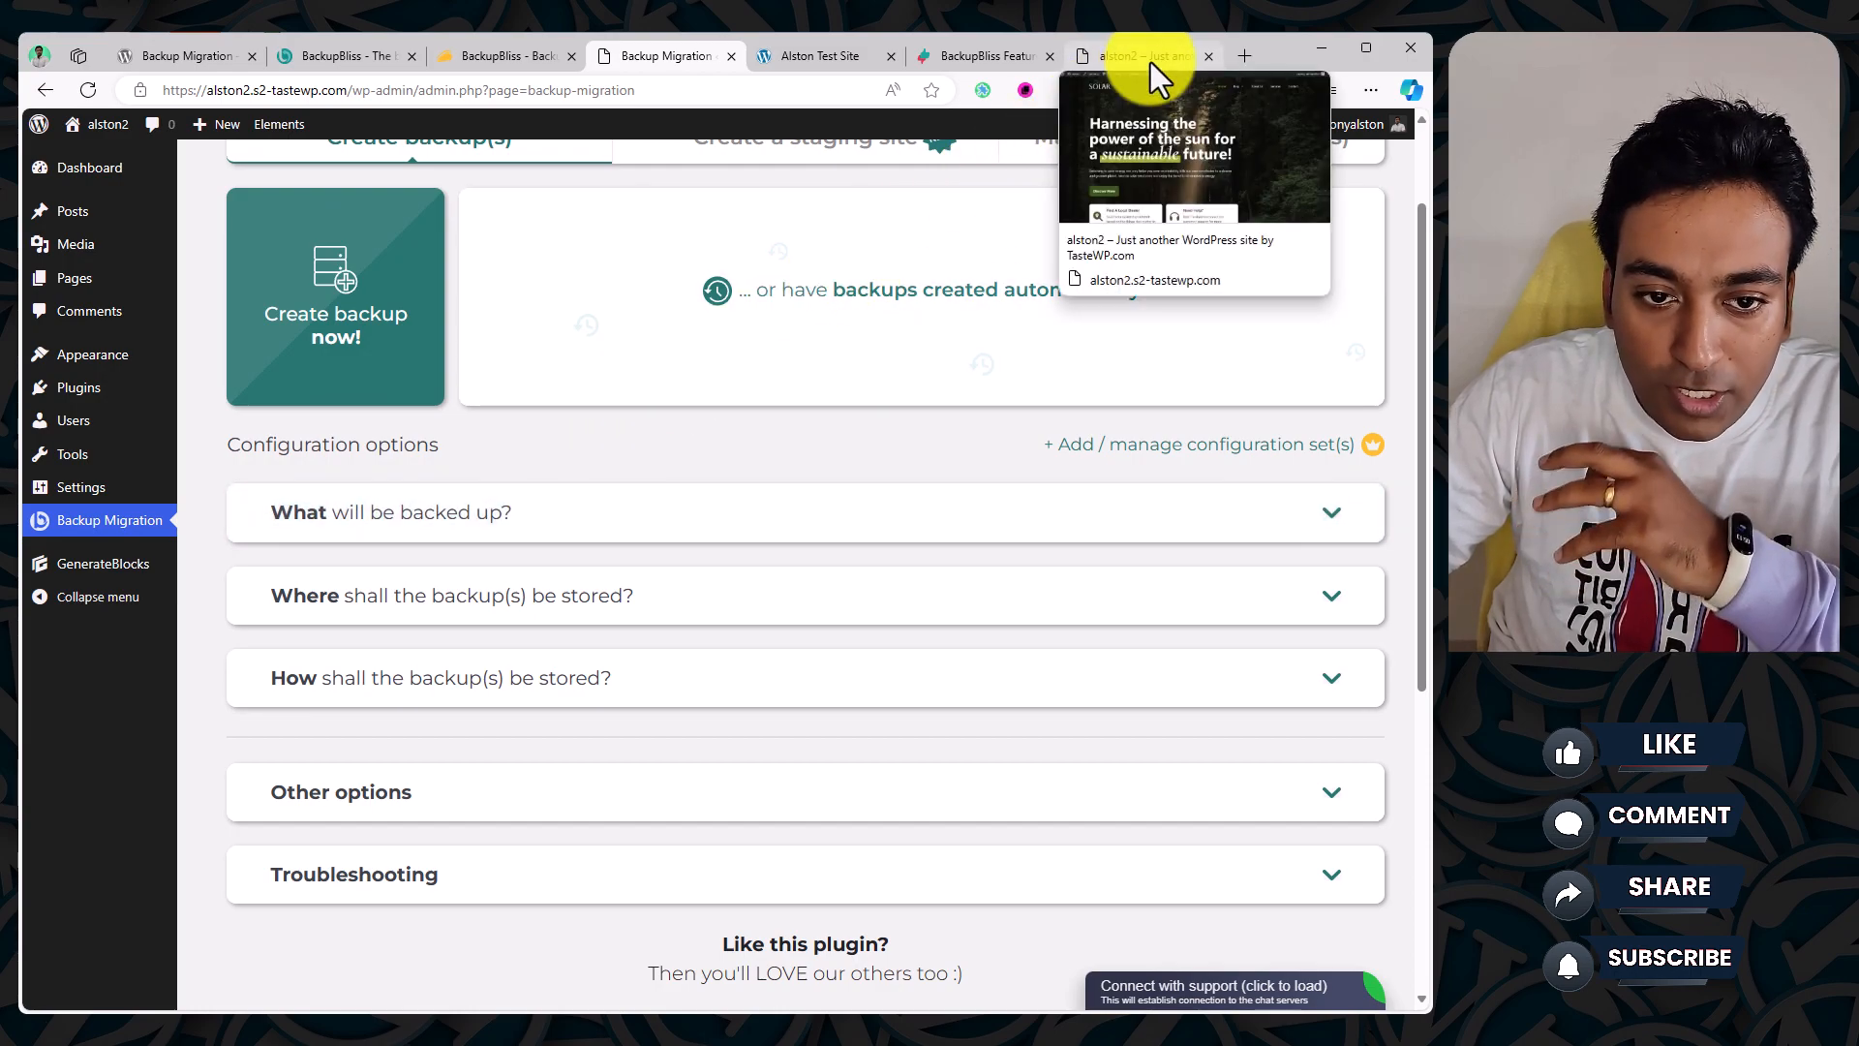
left_click(983, 56)
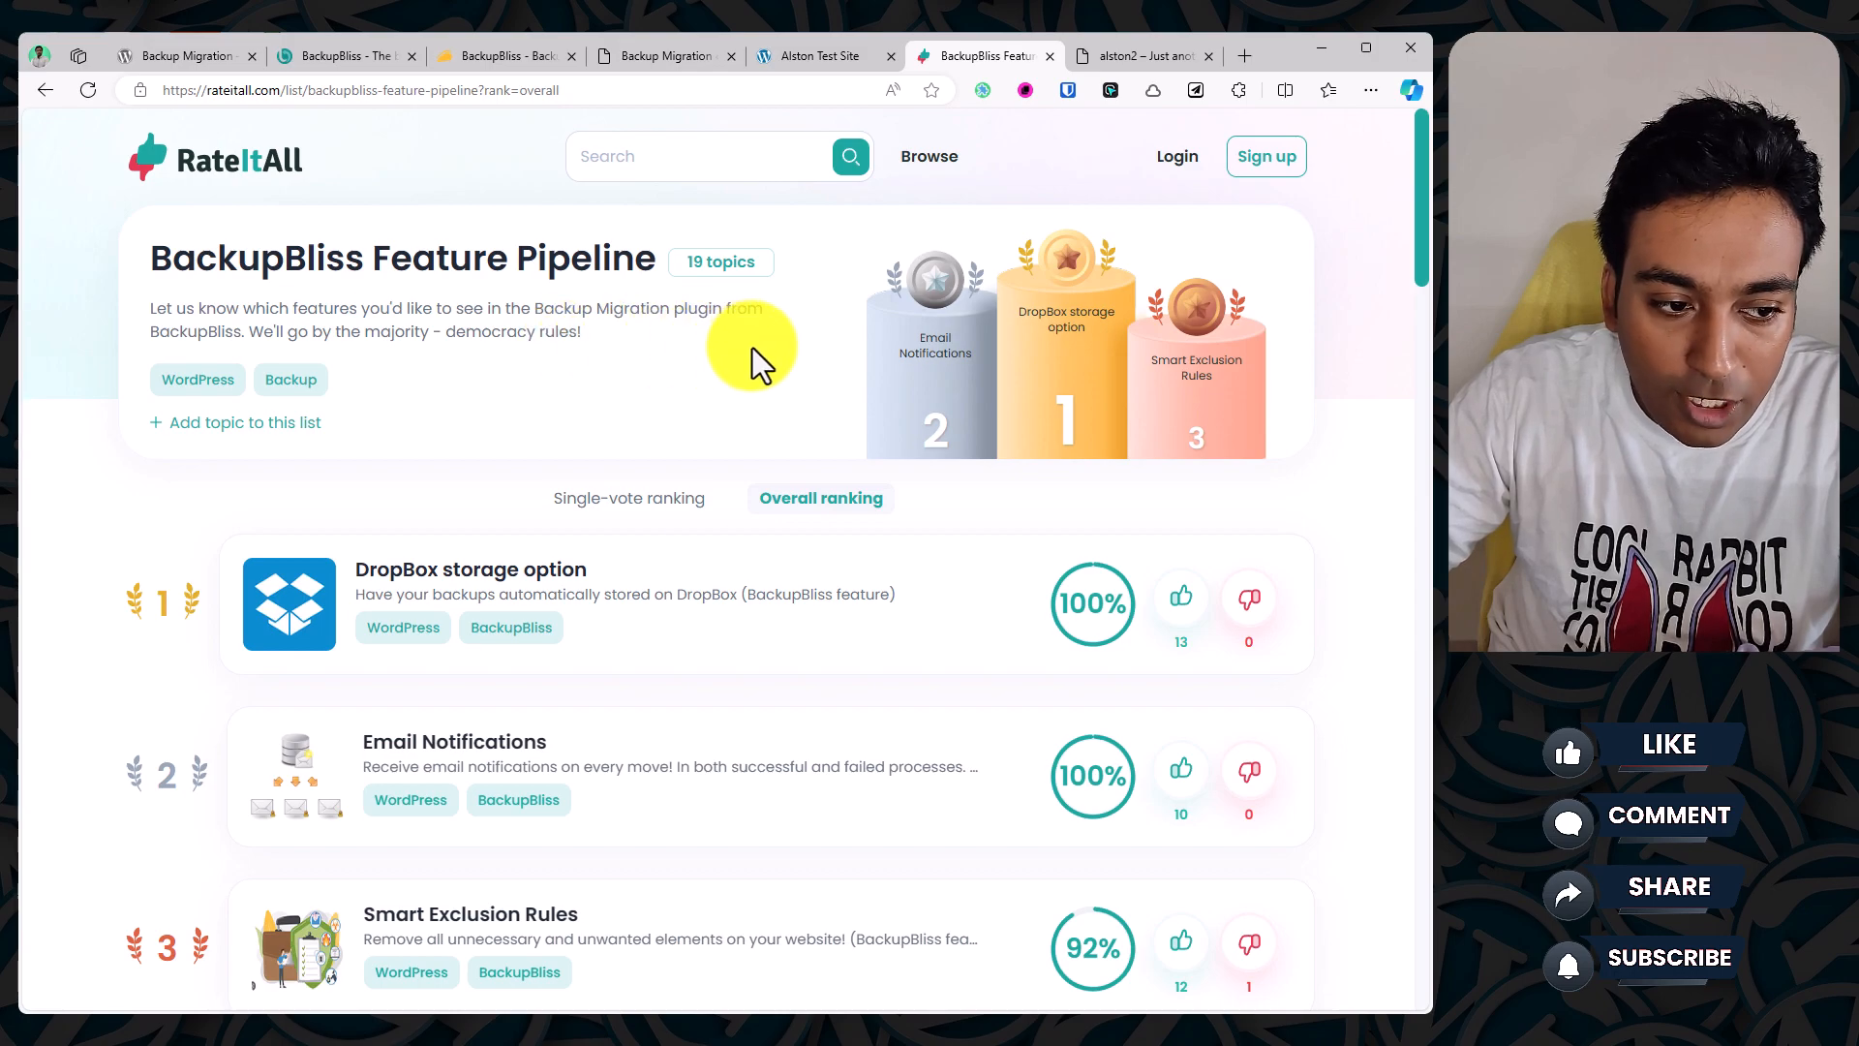
scroll(753, 346, "down", 3)
scroll(756, 348, "up", 2)
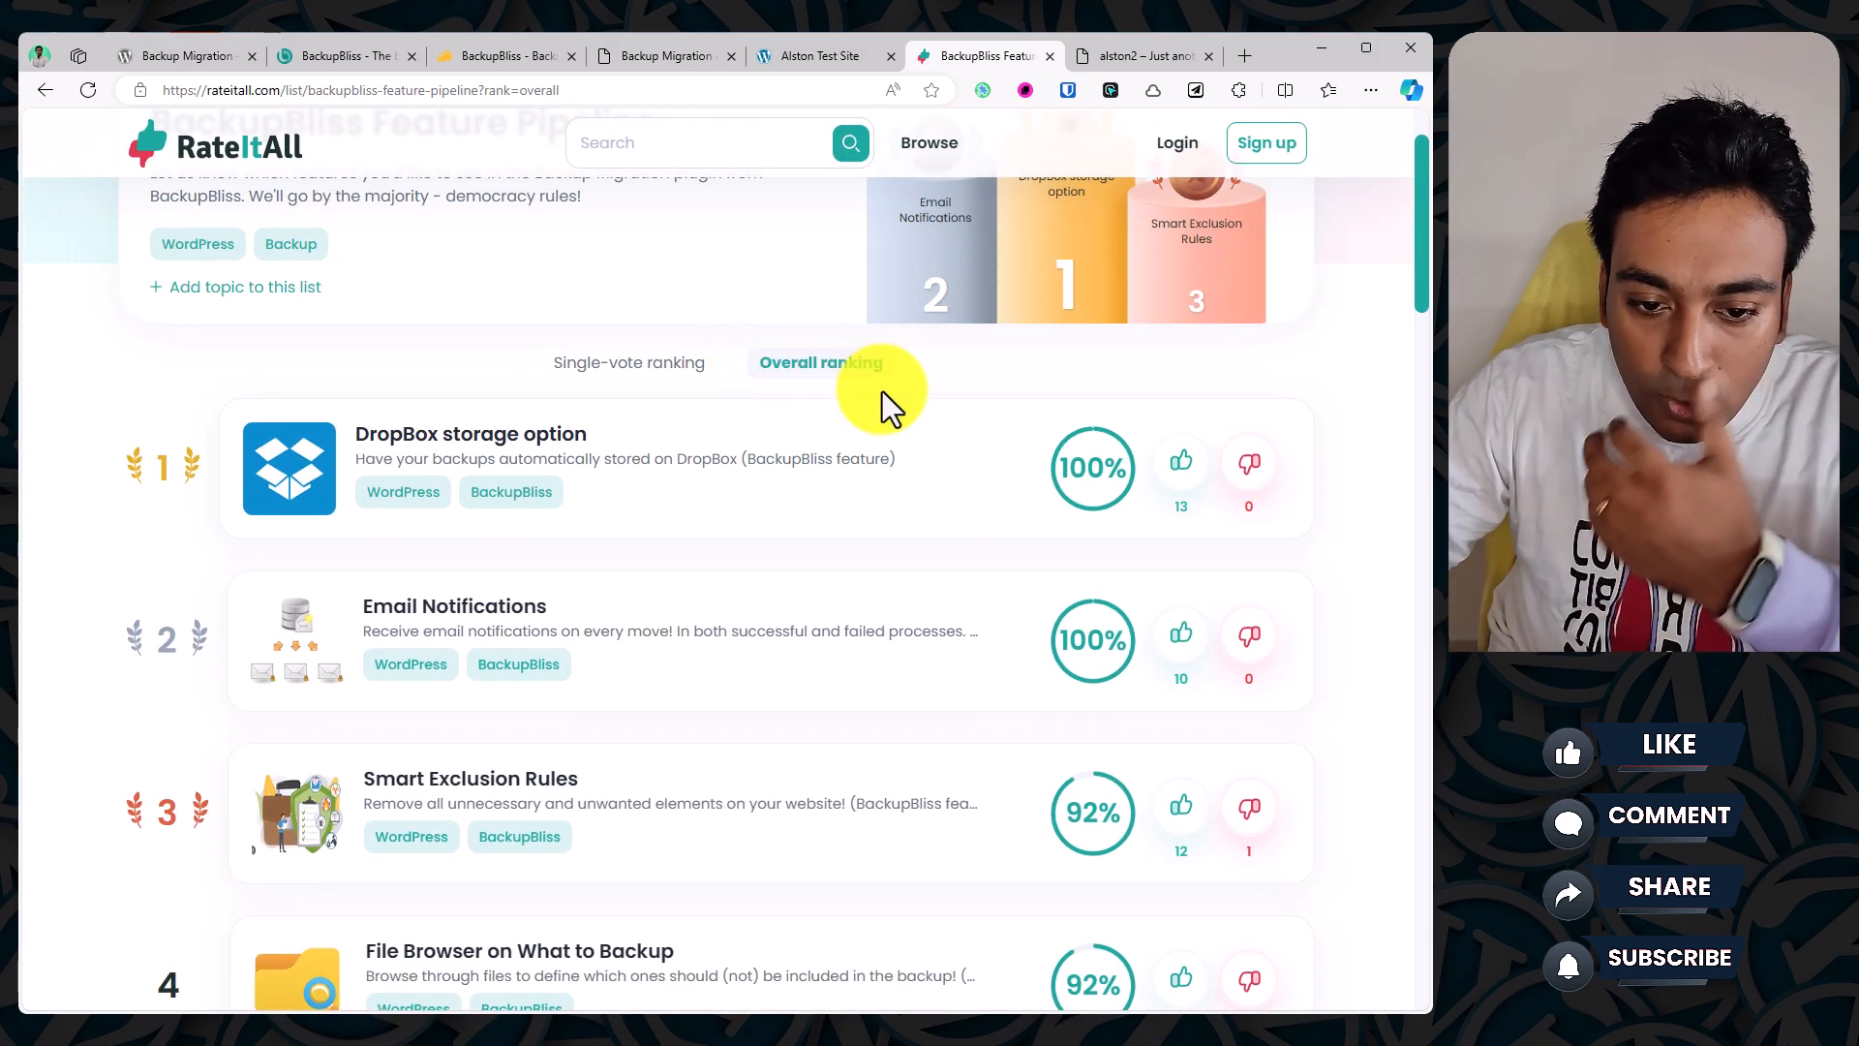
scroll(751, 457, "up", 2)
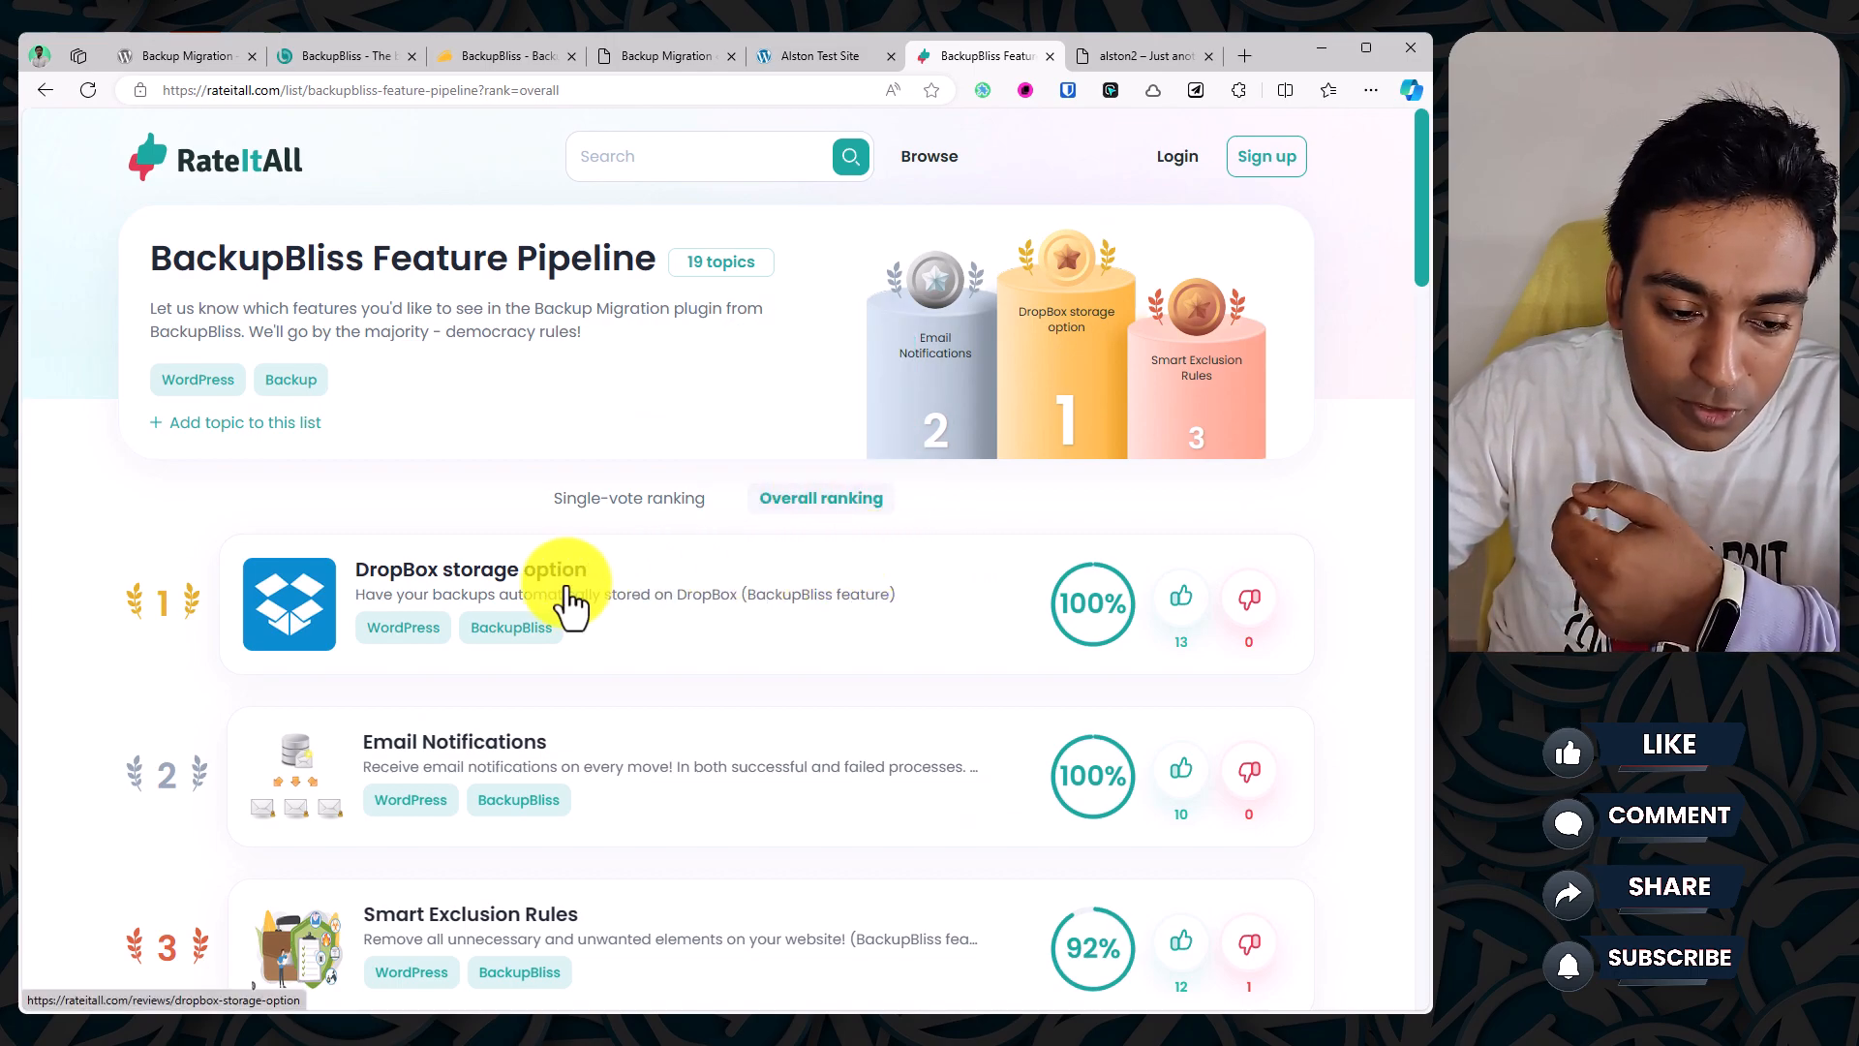
scroll(565, 591, "down", 2)
scroll(566, 585, "down", 1)
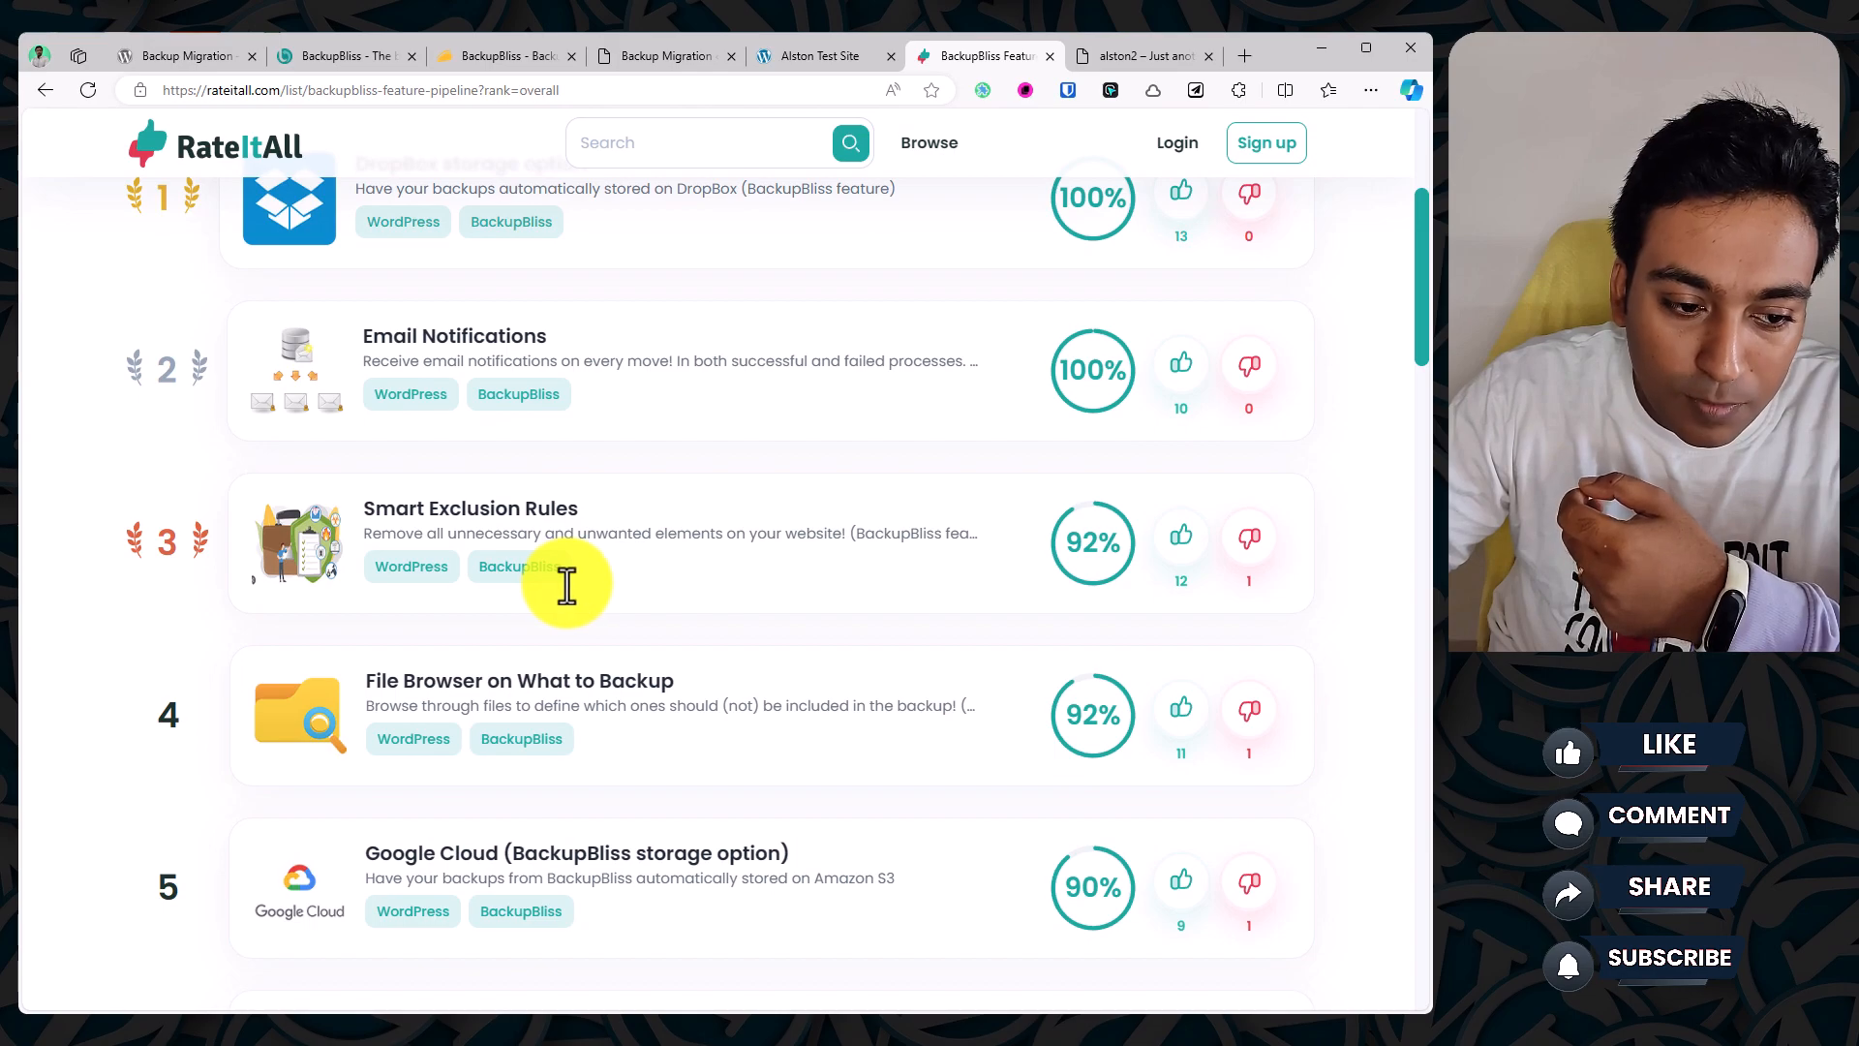
scroll(668, 586, "down", 1)
scroll(697, 577, "down", 3)
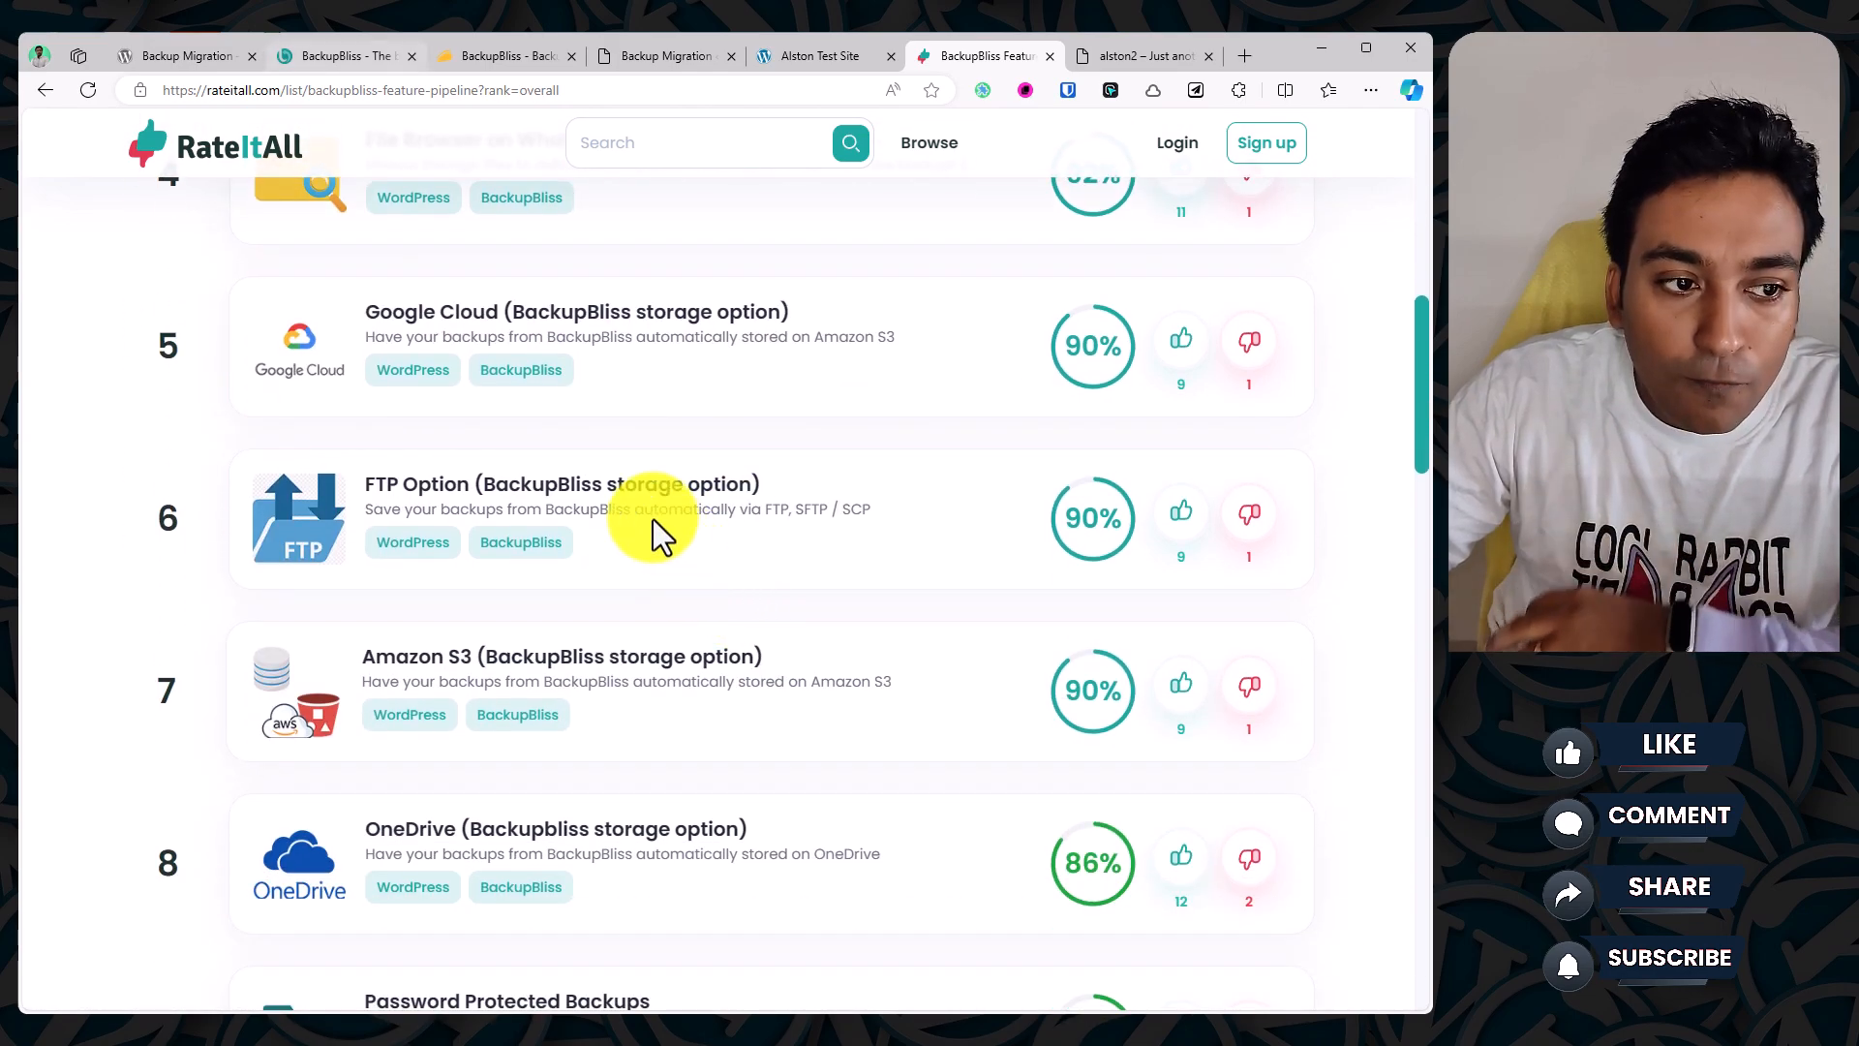
Step: Return to the Backup Migration page, re-expand the settings for how backups are stored and review the compression and encryption options
left_click(213, 60)
left_click(678, 58)
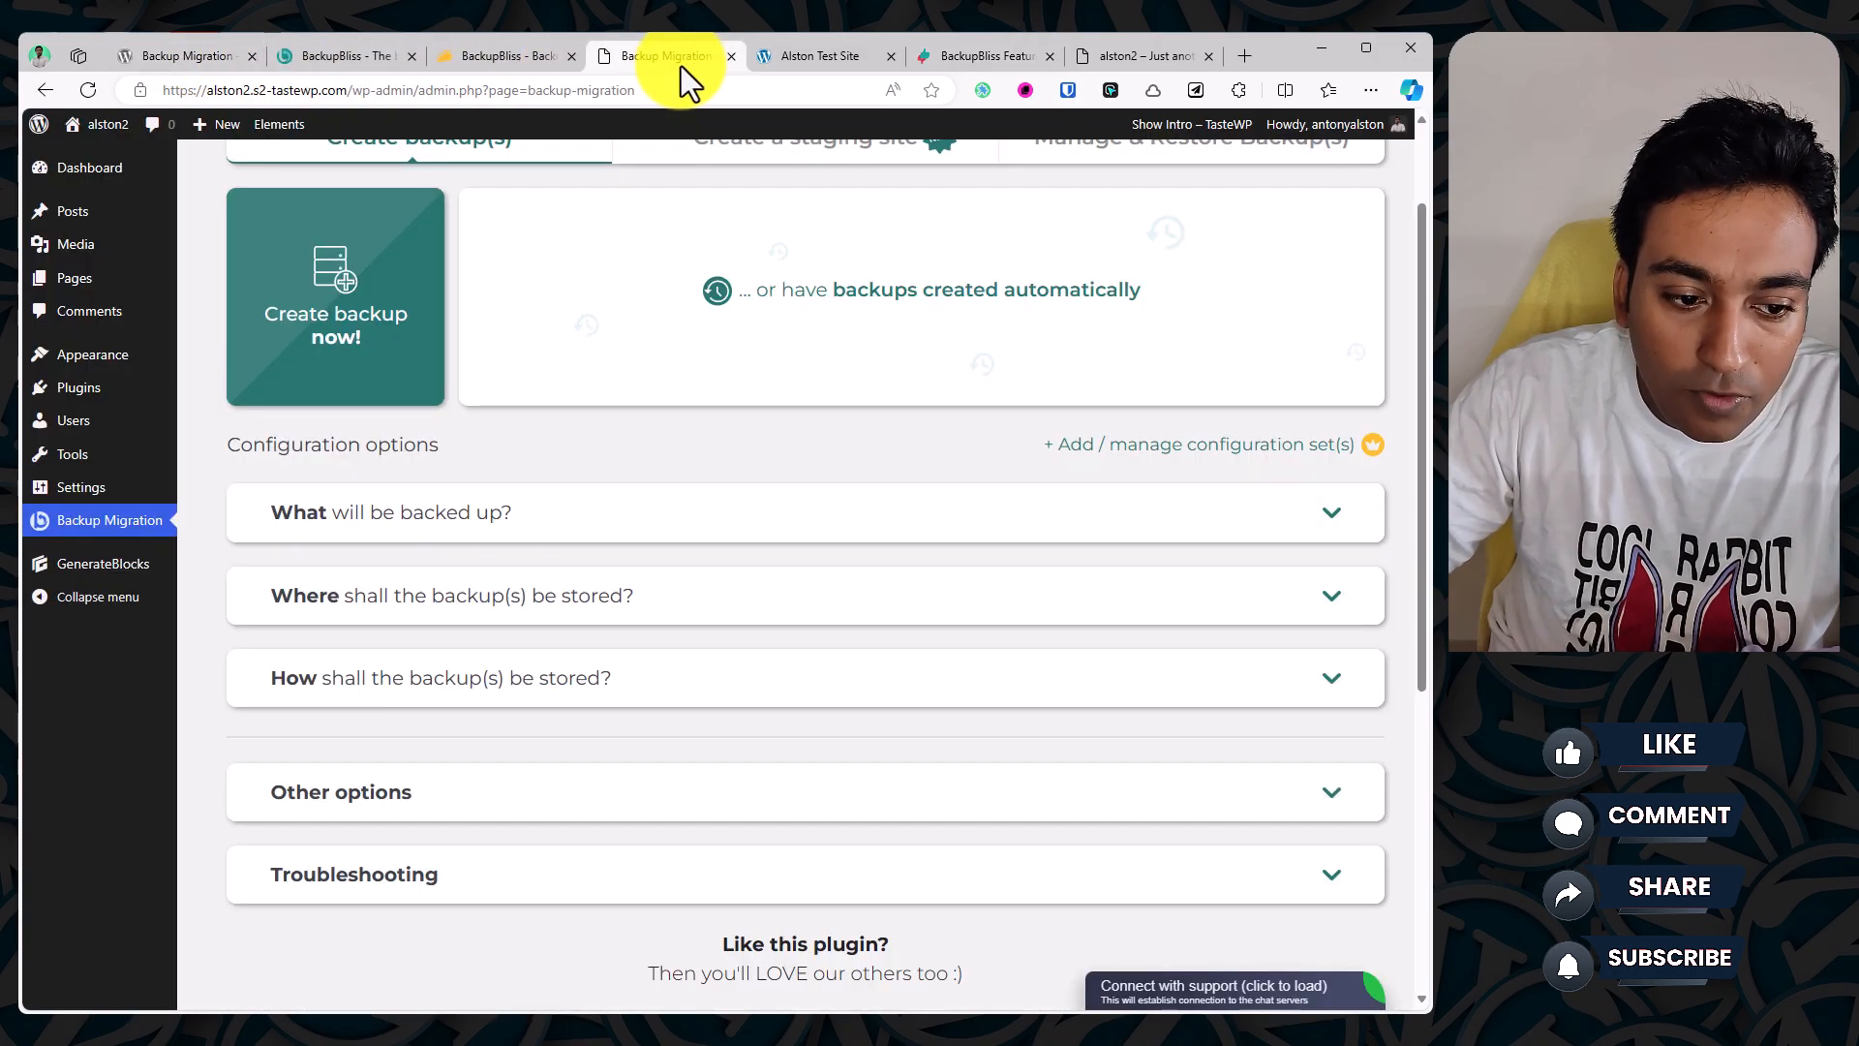
left_click(641, 689)
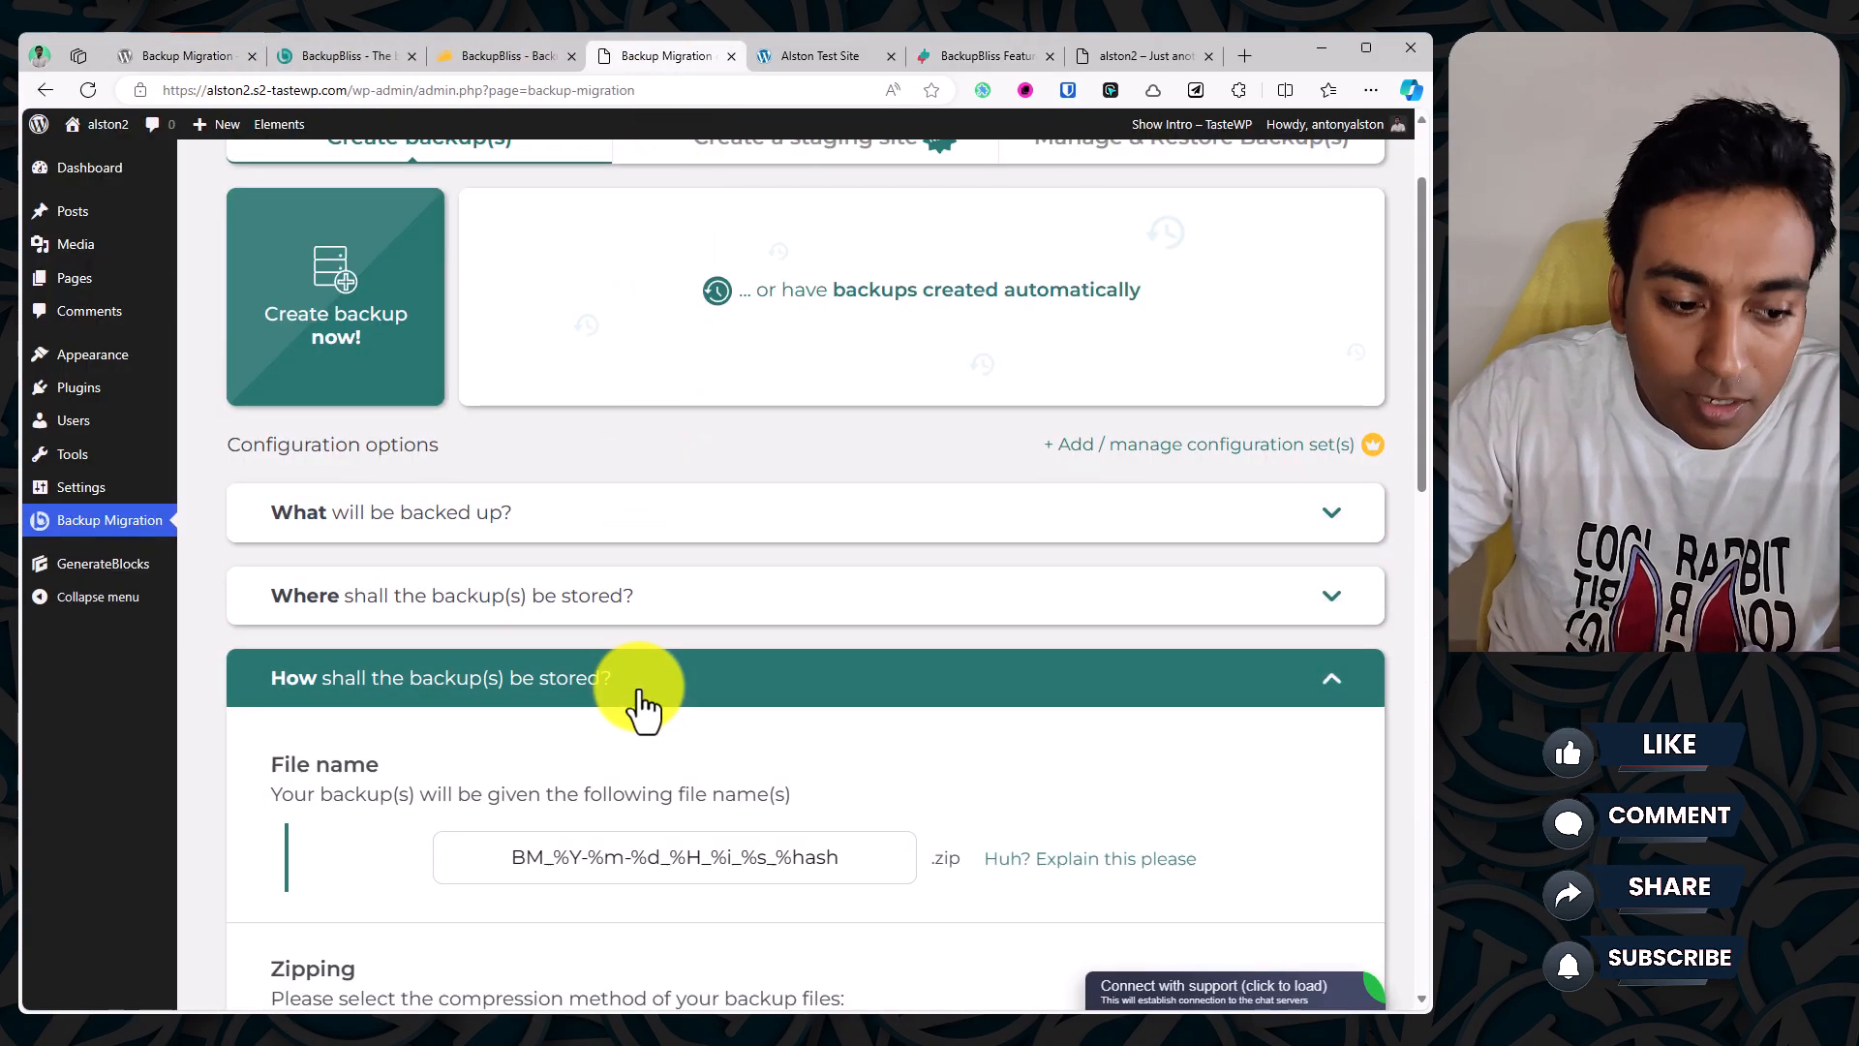
scroll(639, 707, "down", 3)
scroll(639, 707, "up", 7)
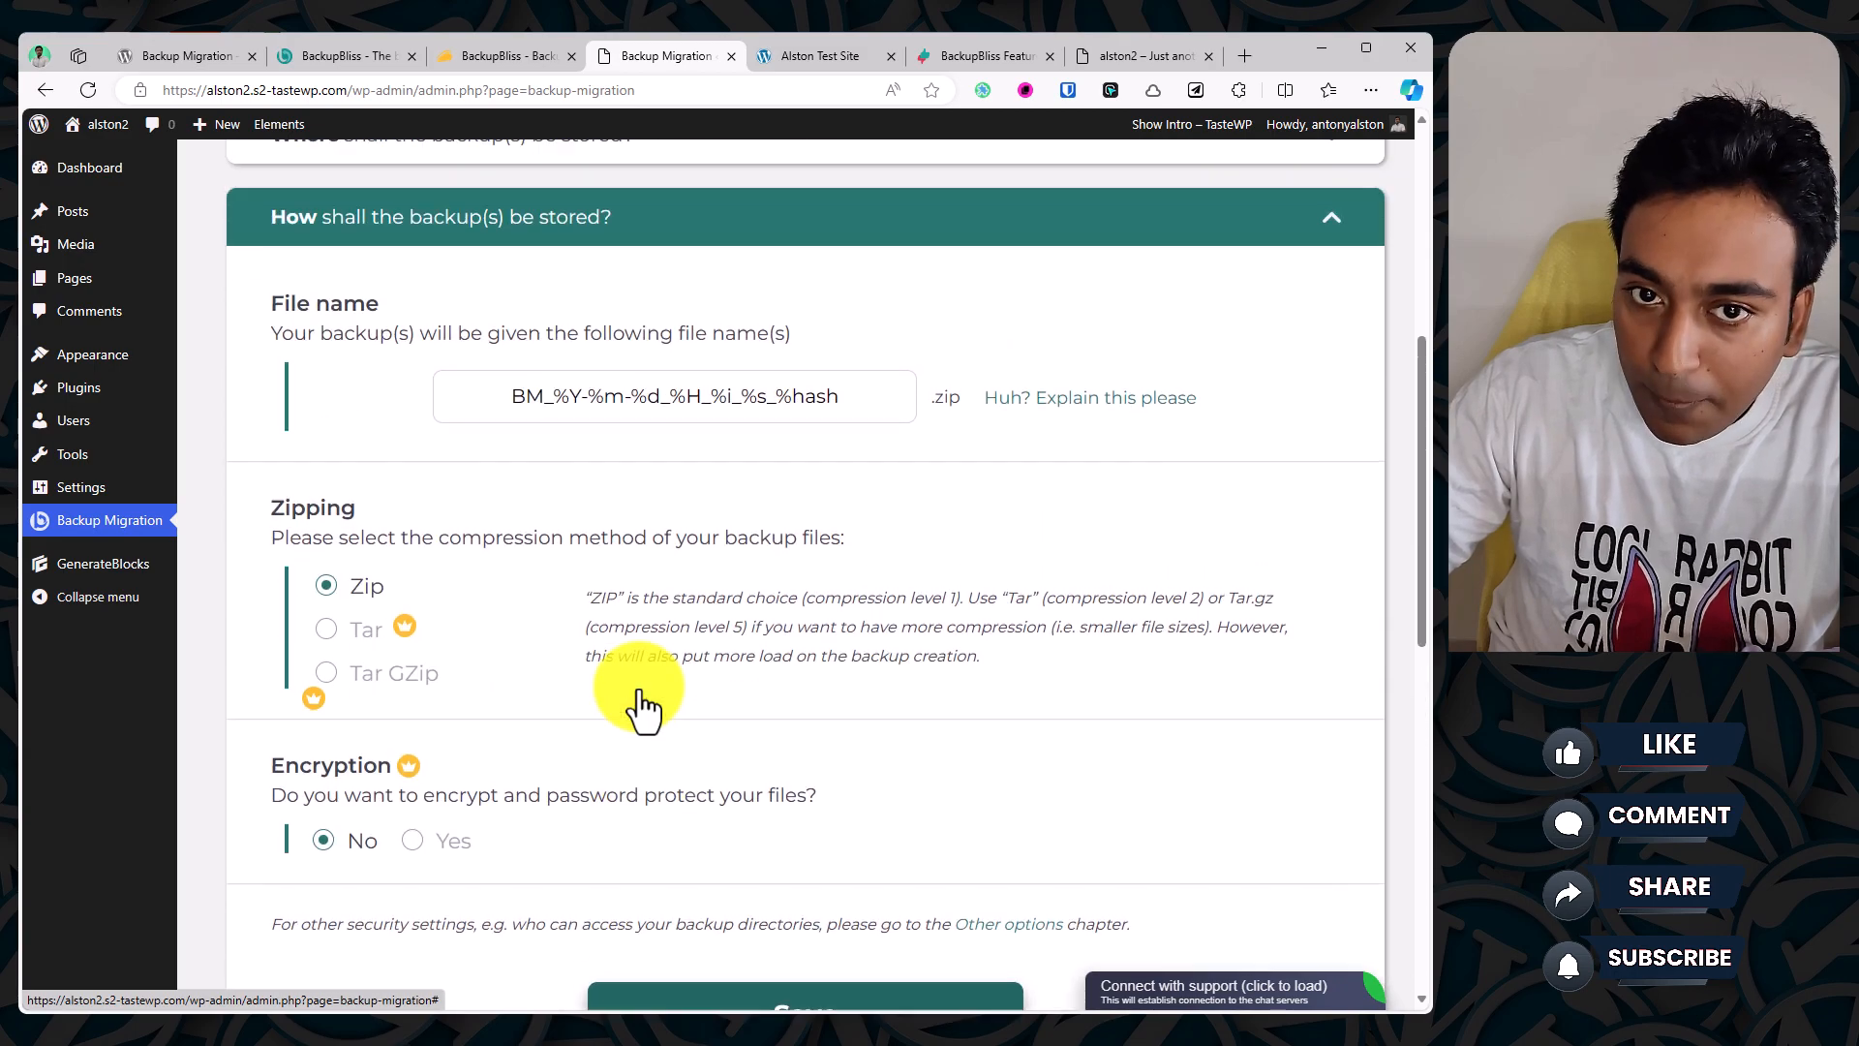
scroll(639, 689, "up", 3)
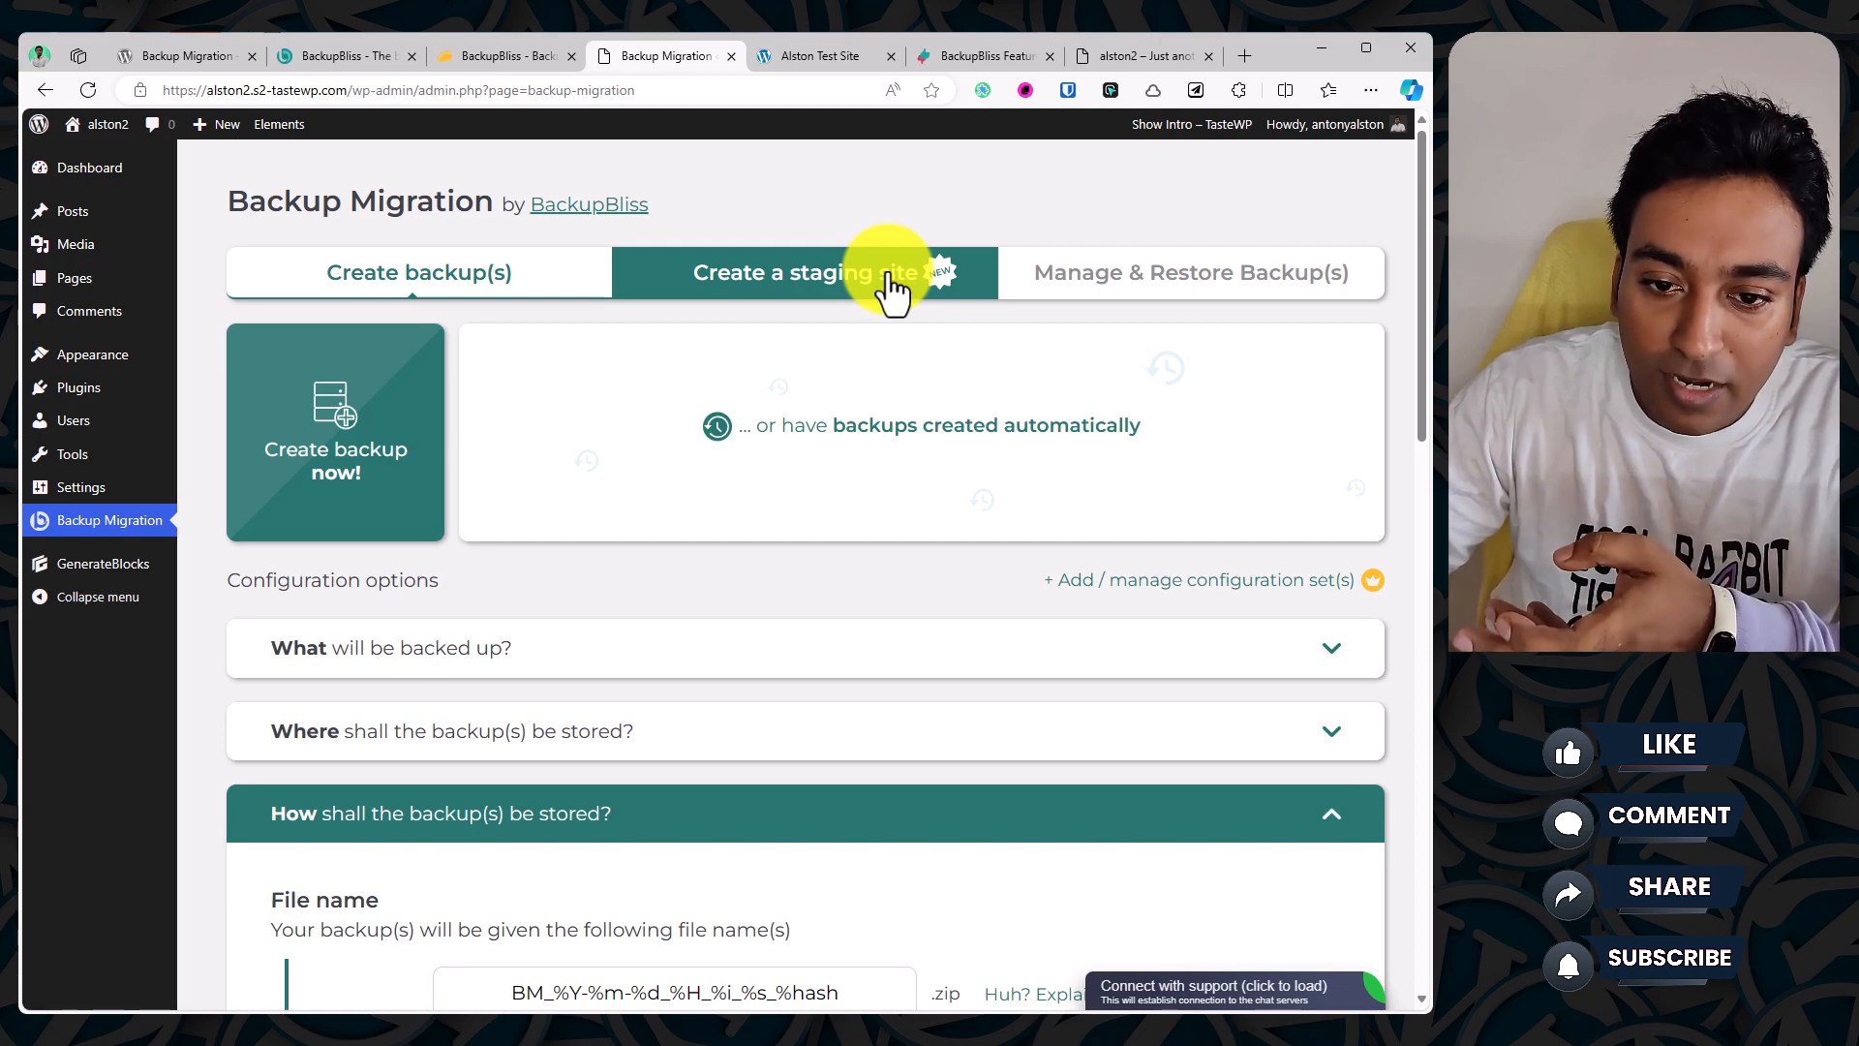
Step: Open the staging site creation section and review its hosting options and staging path setting
left_click(891, 288)
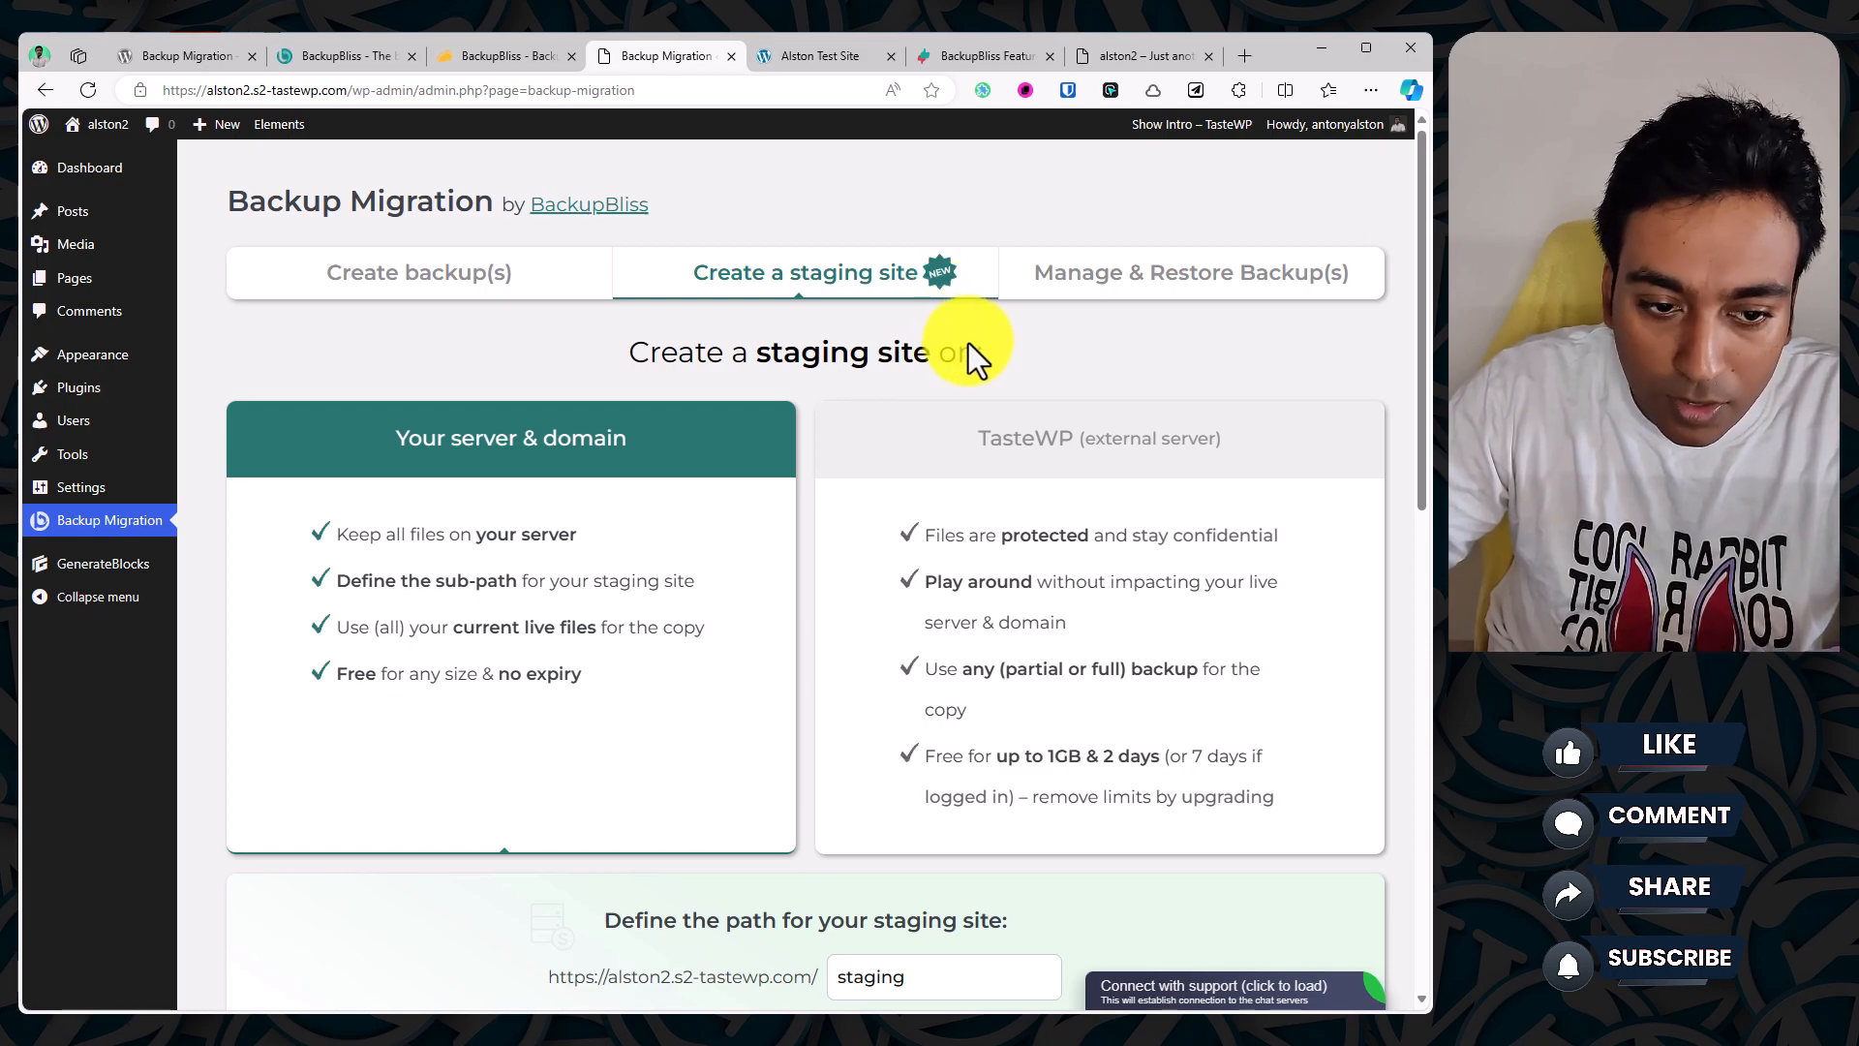
scroll(969, 343, "down", 1)
scroll(968, 342, "up", 1)
scroll(968, 344, "down", 2)
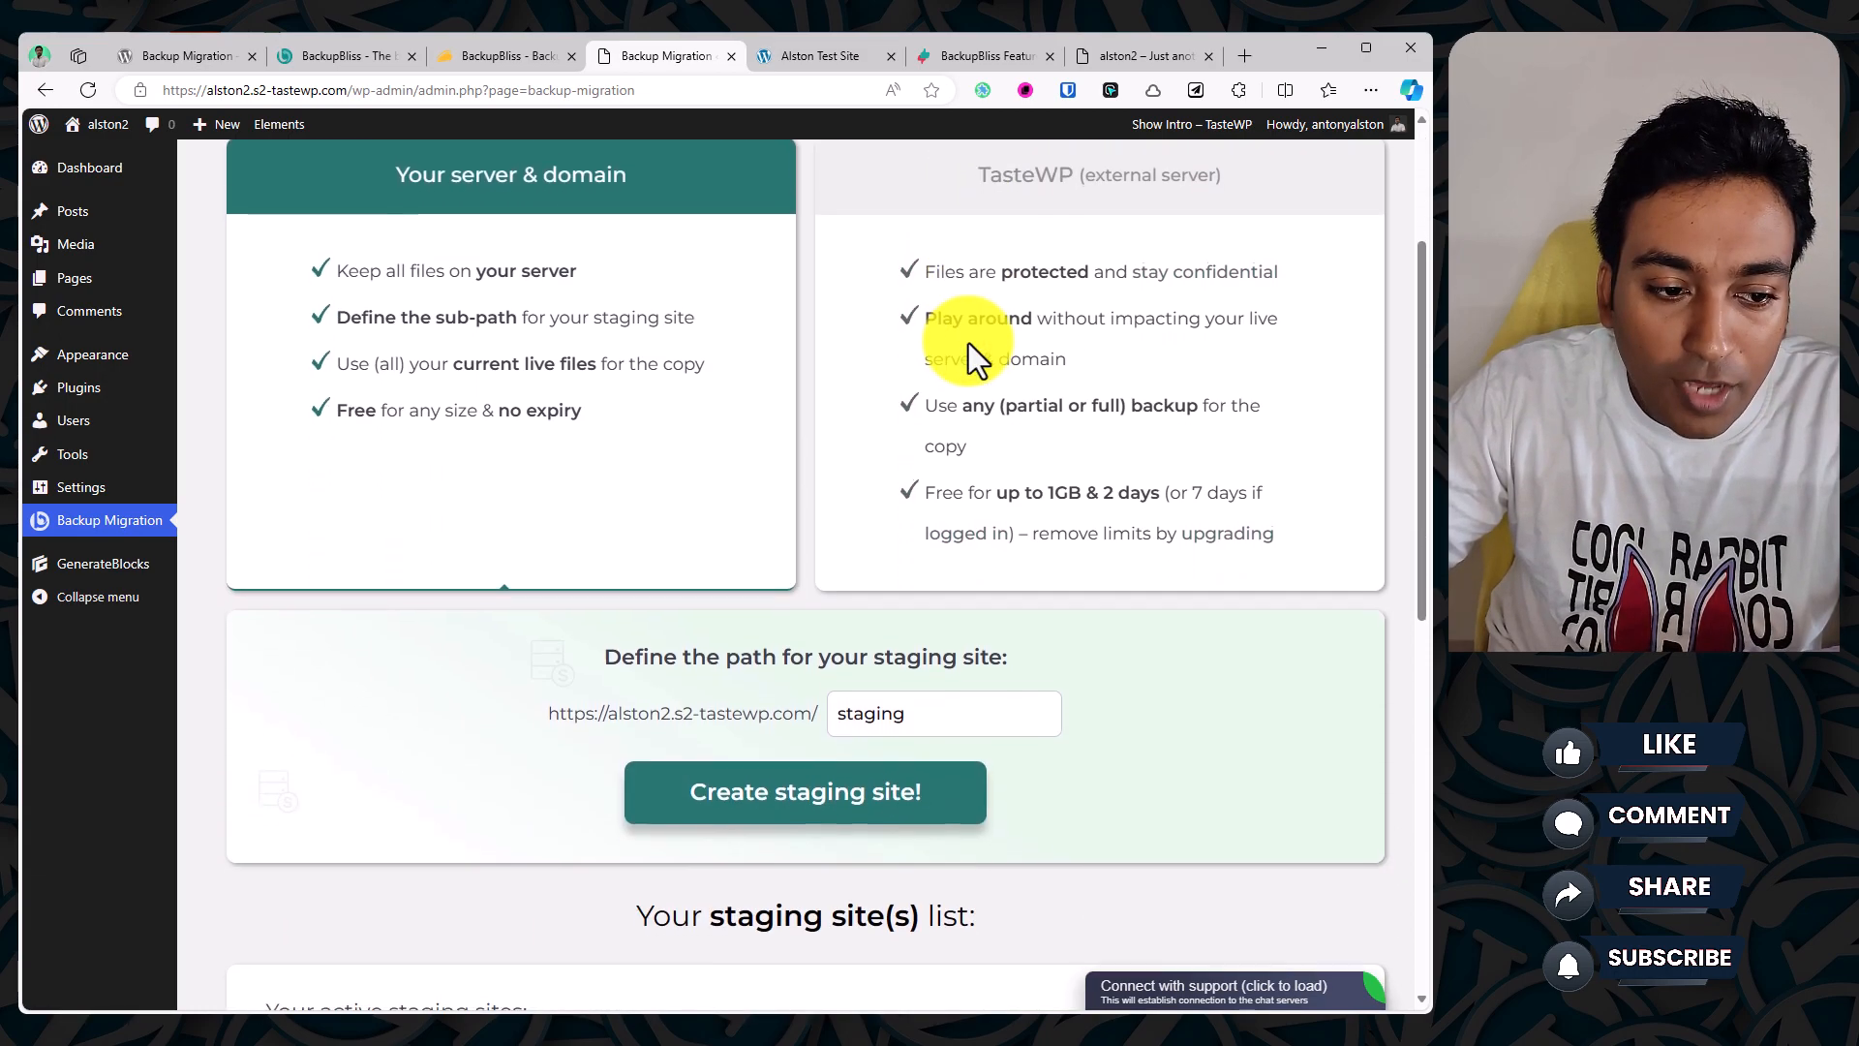
scroll(968, 343, "up", 1)
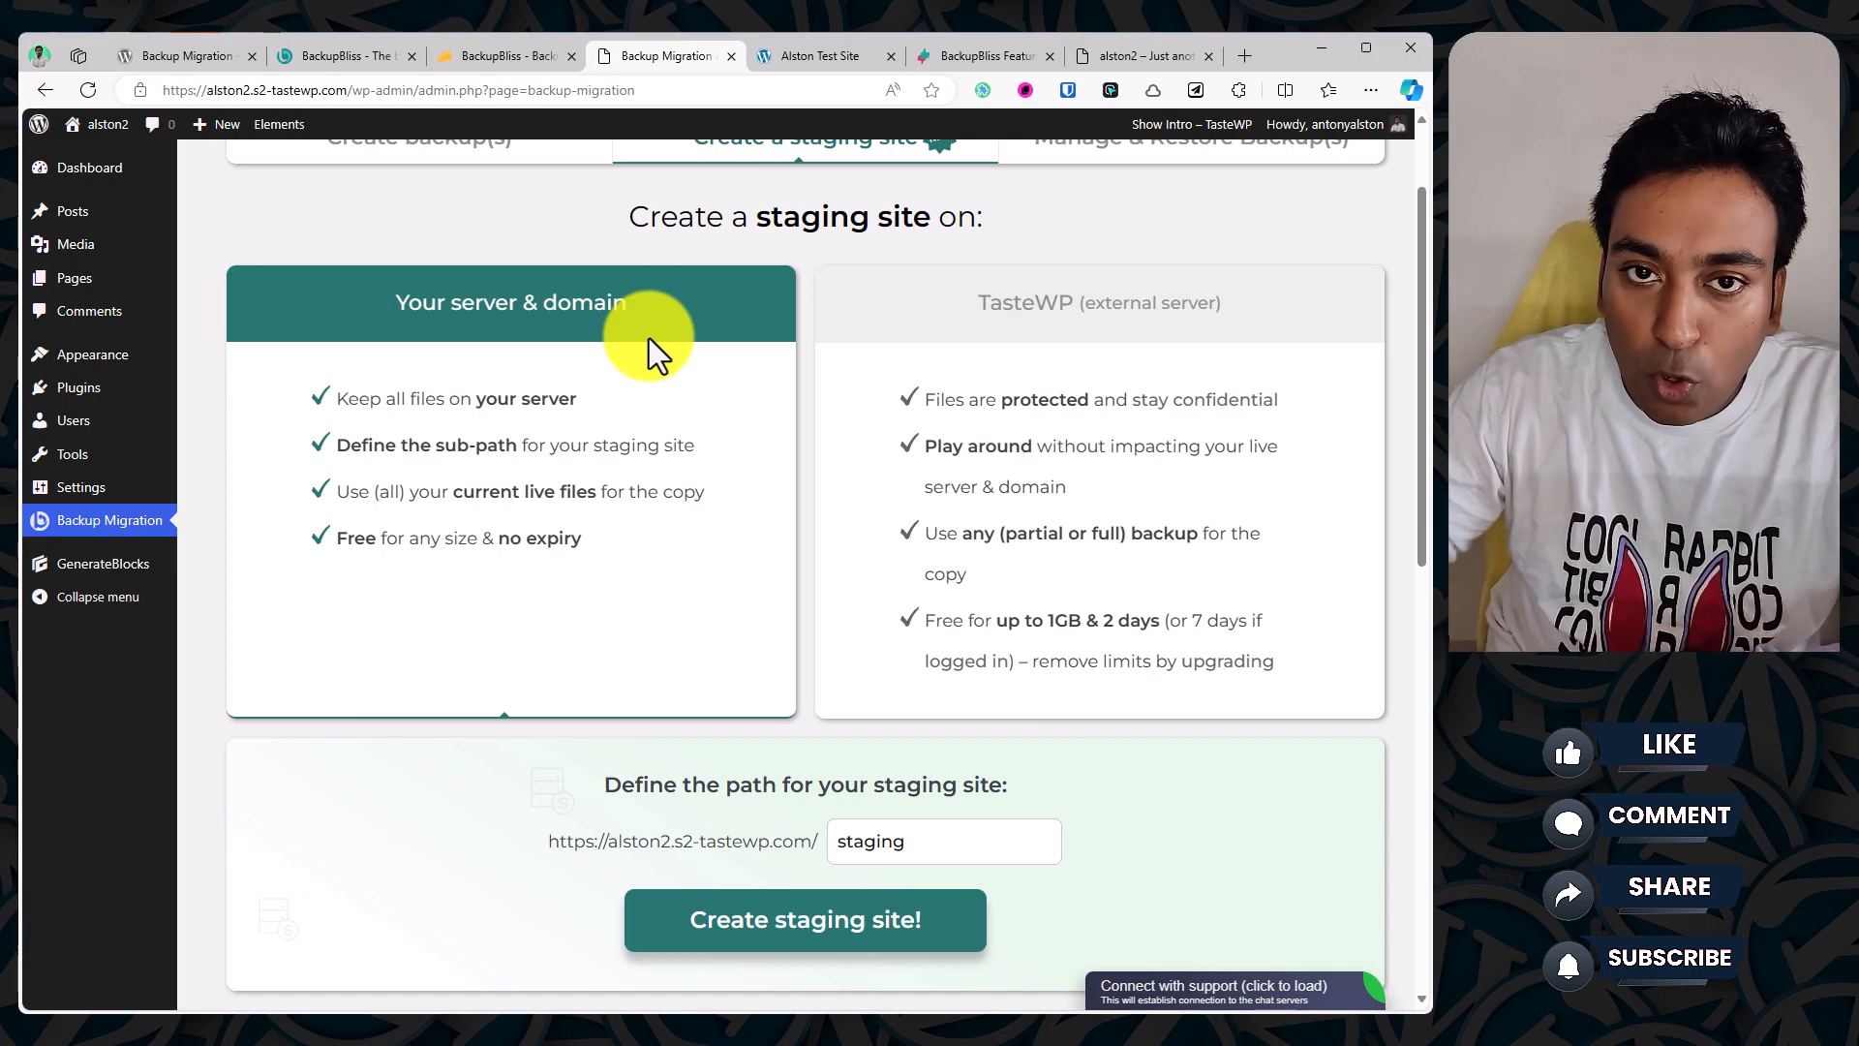
Step: Examine the TasteWP external server option, compare it with Your server & domain, and keep Your server & domain selected
left_click(978, 319)
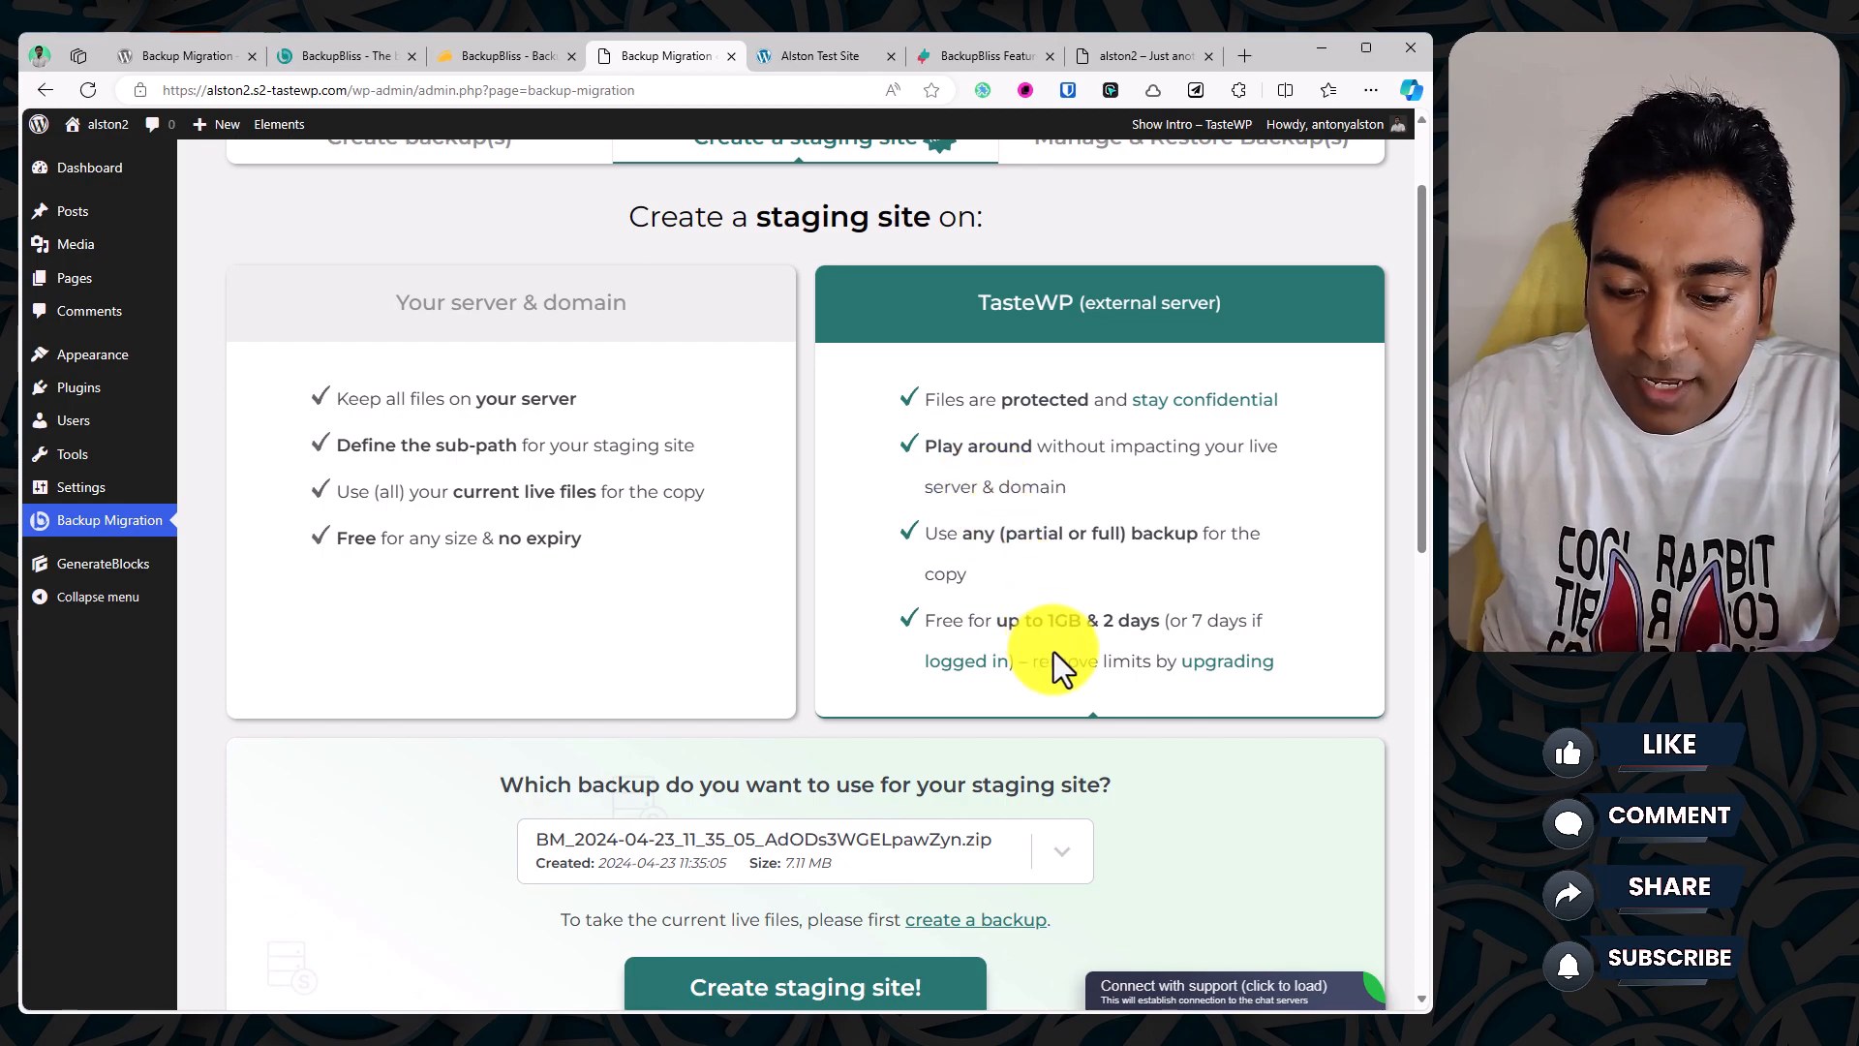
scroll(1054, 652, "down", 1)
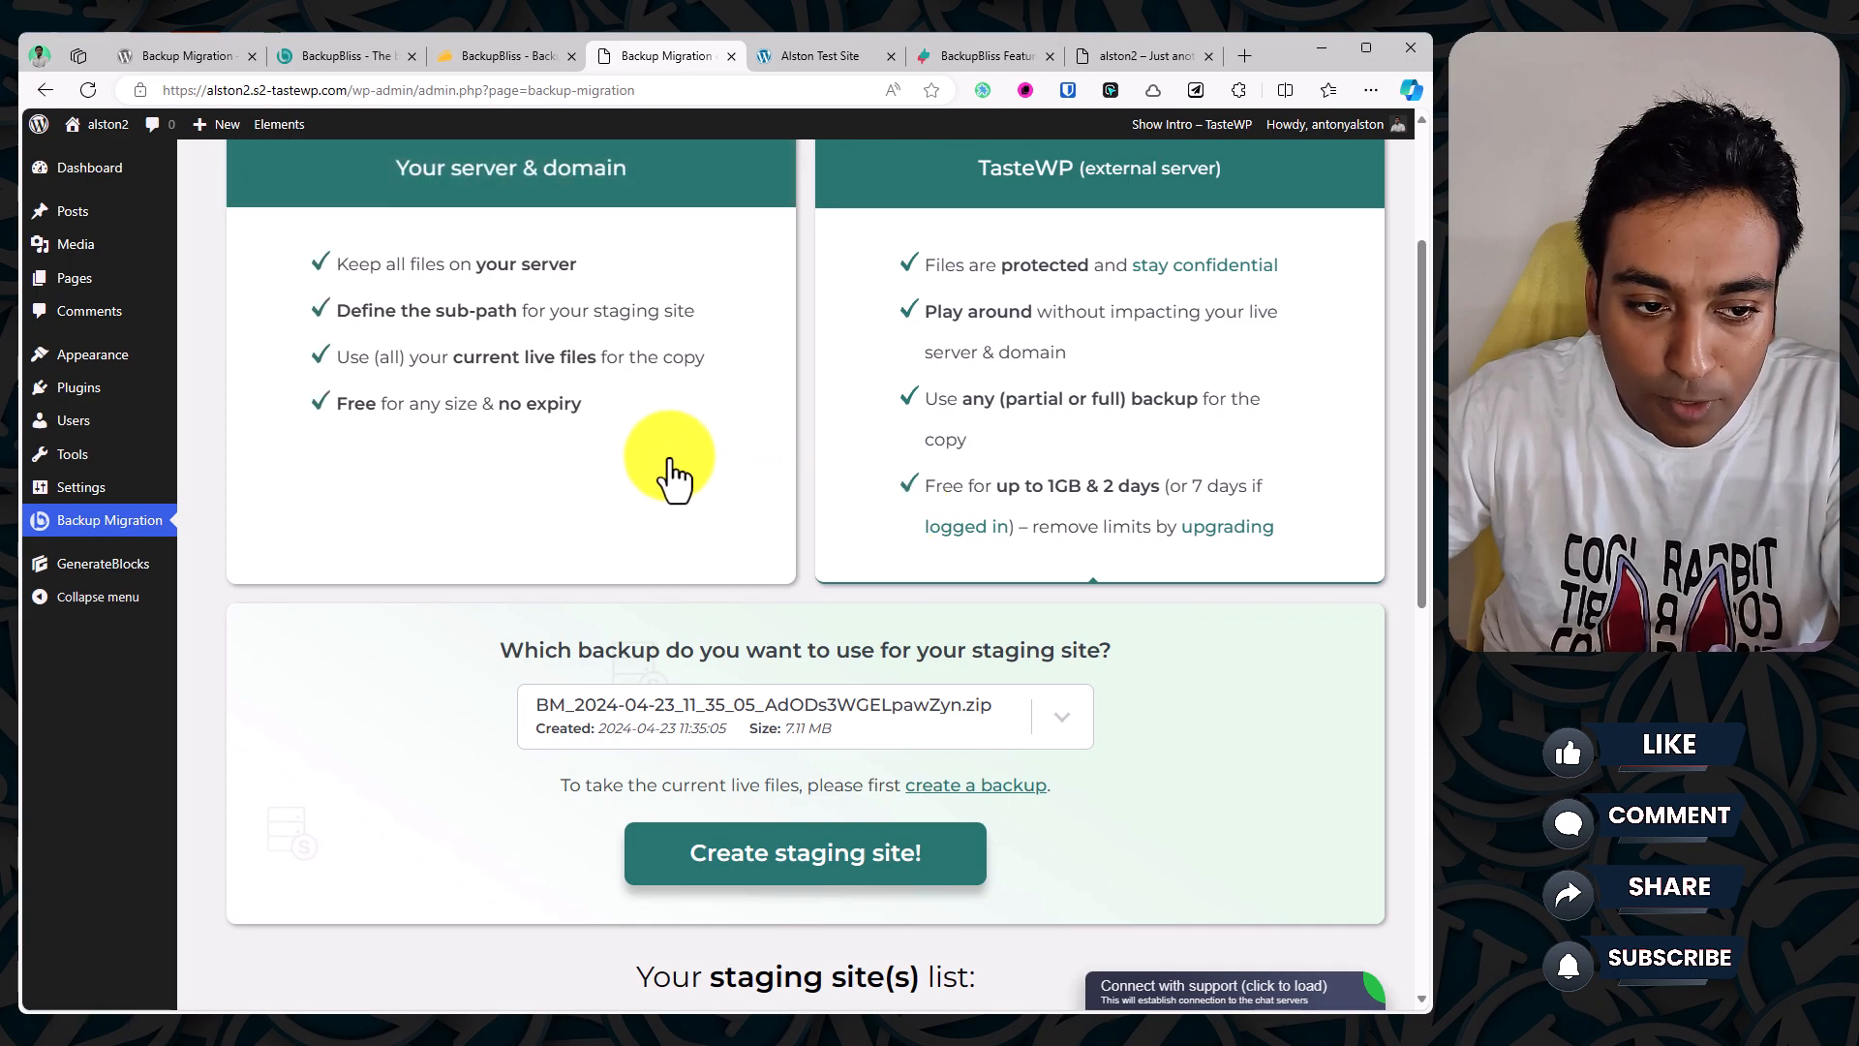
scroll(668, 465, "up", 1)
left_click(577, 437)
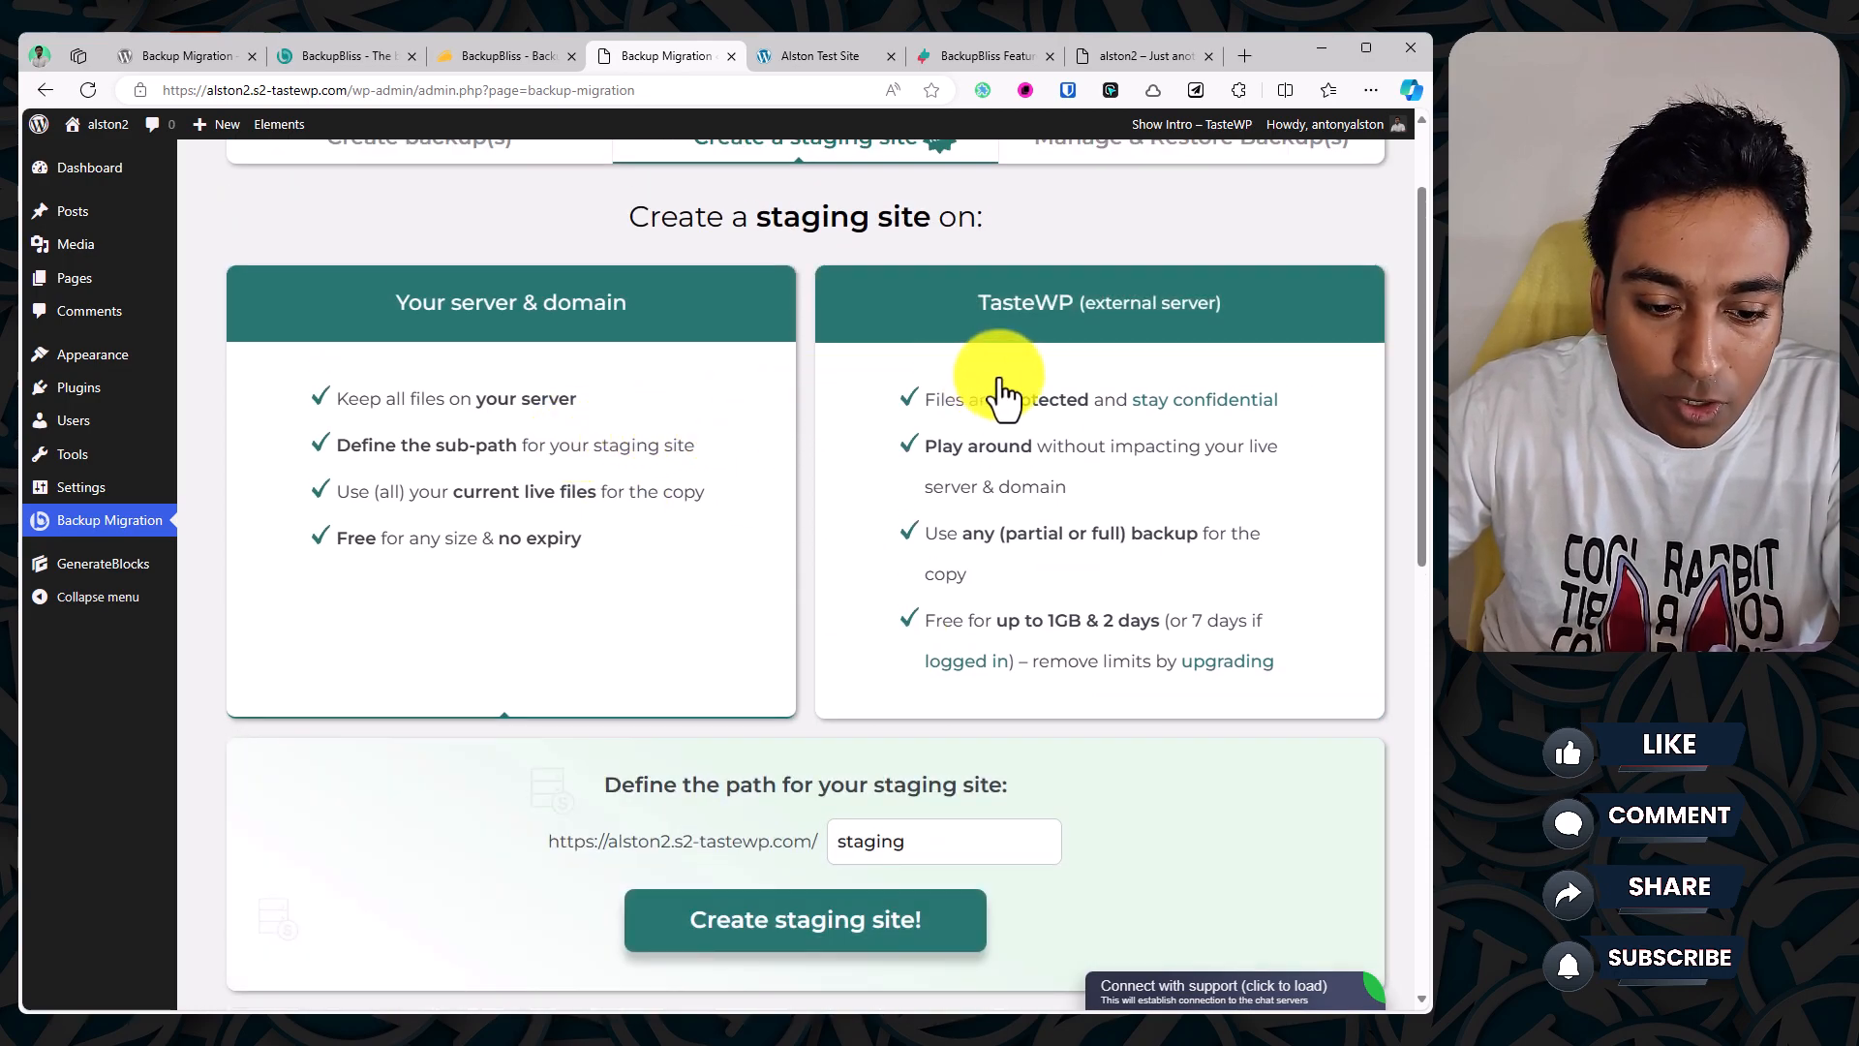
left_click(968, 397)
left_click(739, 416)
Step: Set the staging path to staging1 and create the staging site on the site's own server and domain
scroll(740, 416, "down", 2)
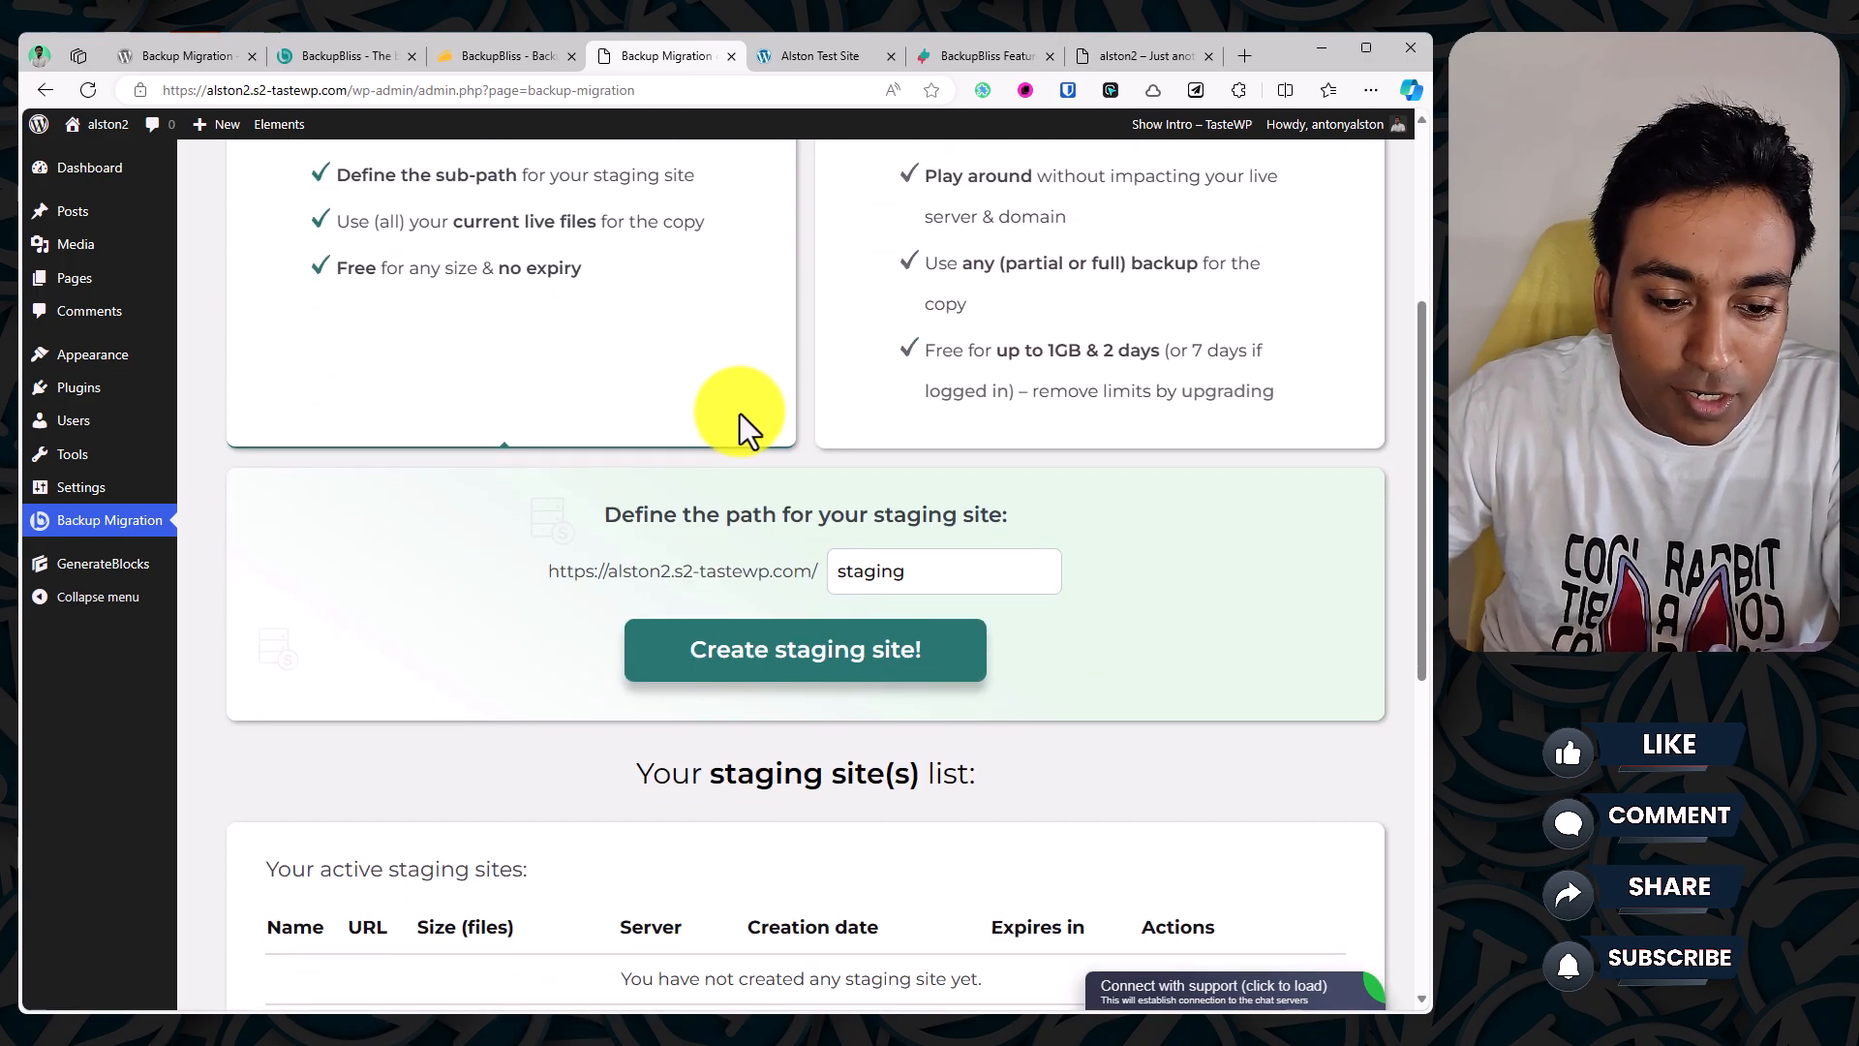
scroll(672, 410, "down", 1)
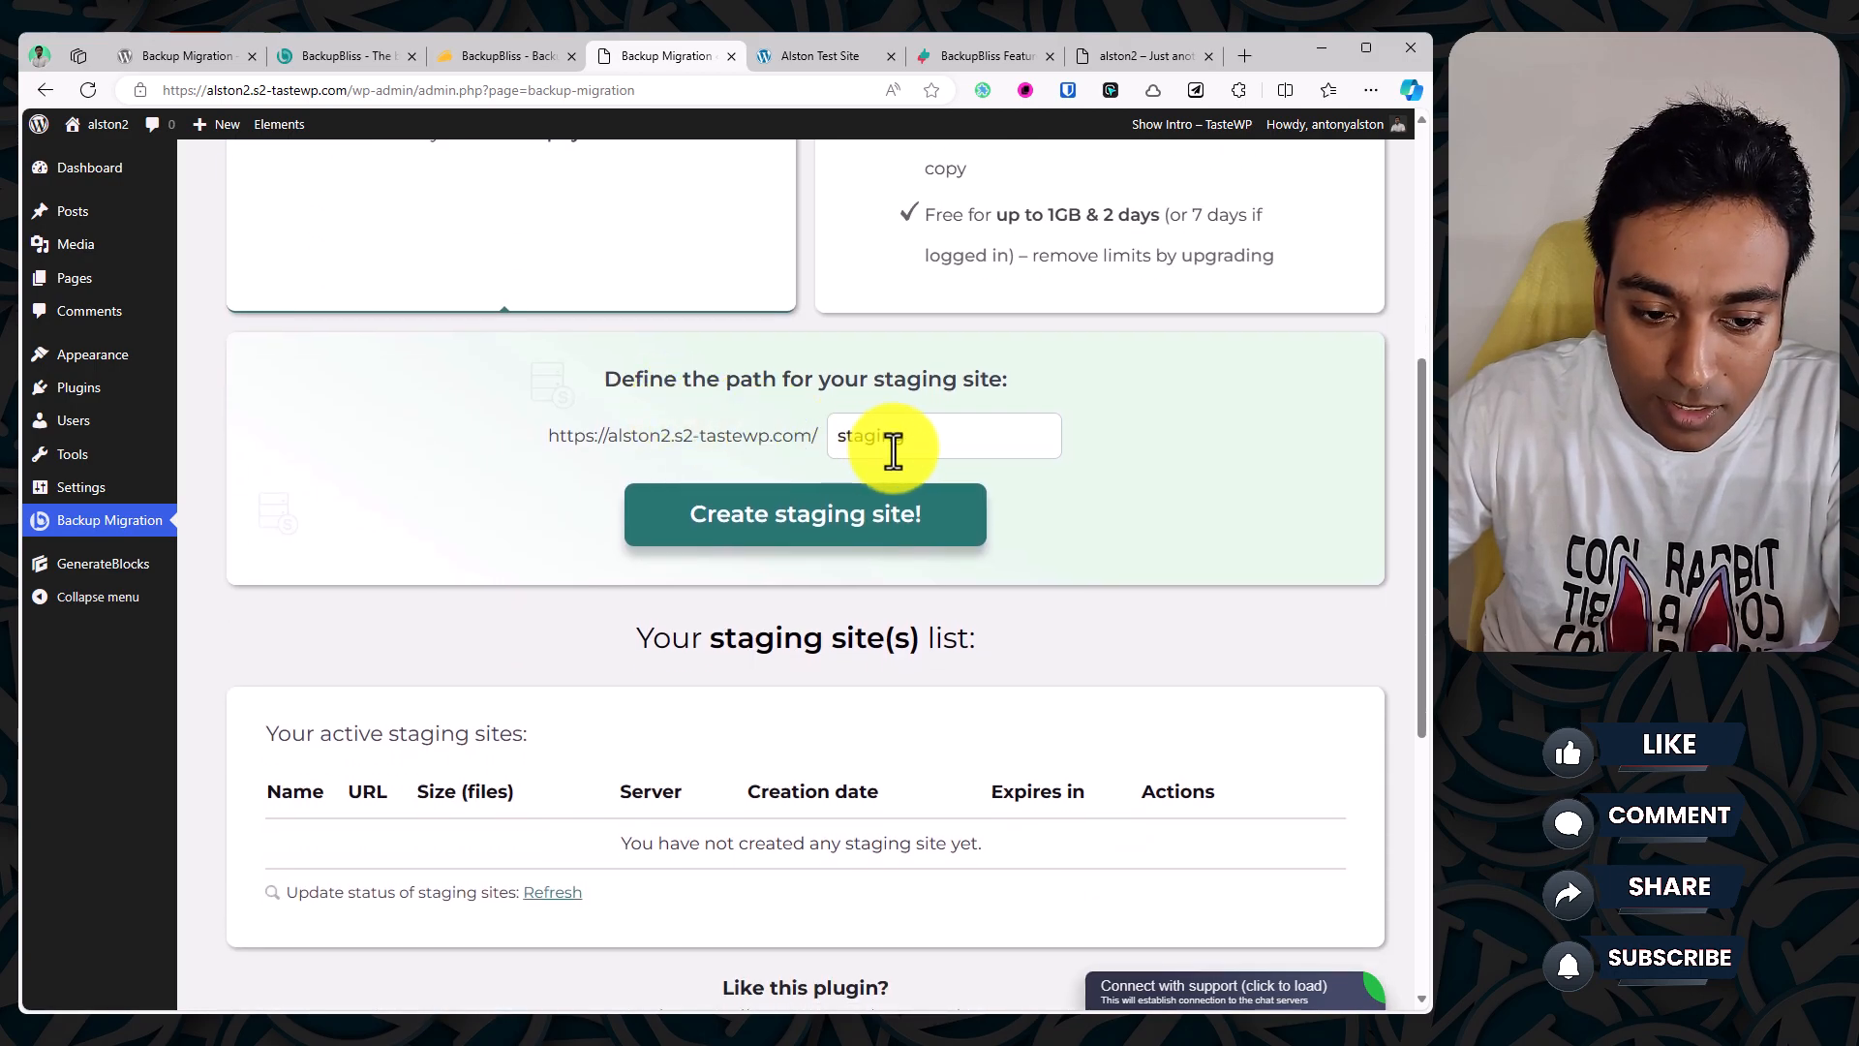
left_click(927, 436)
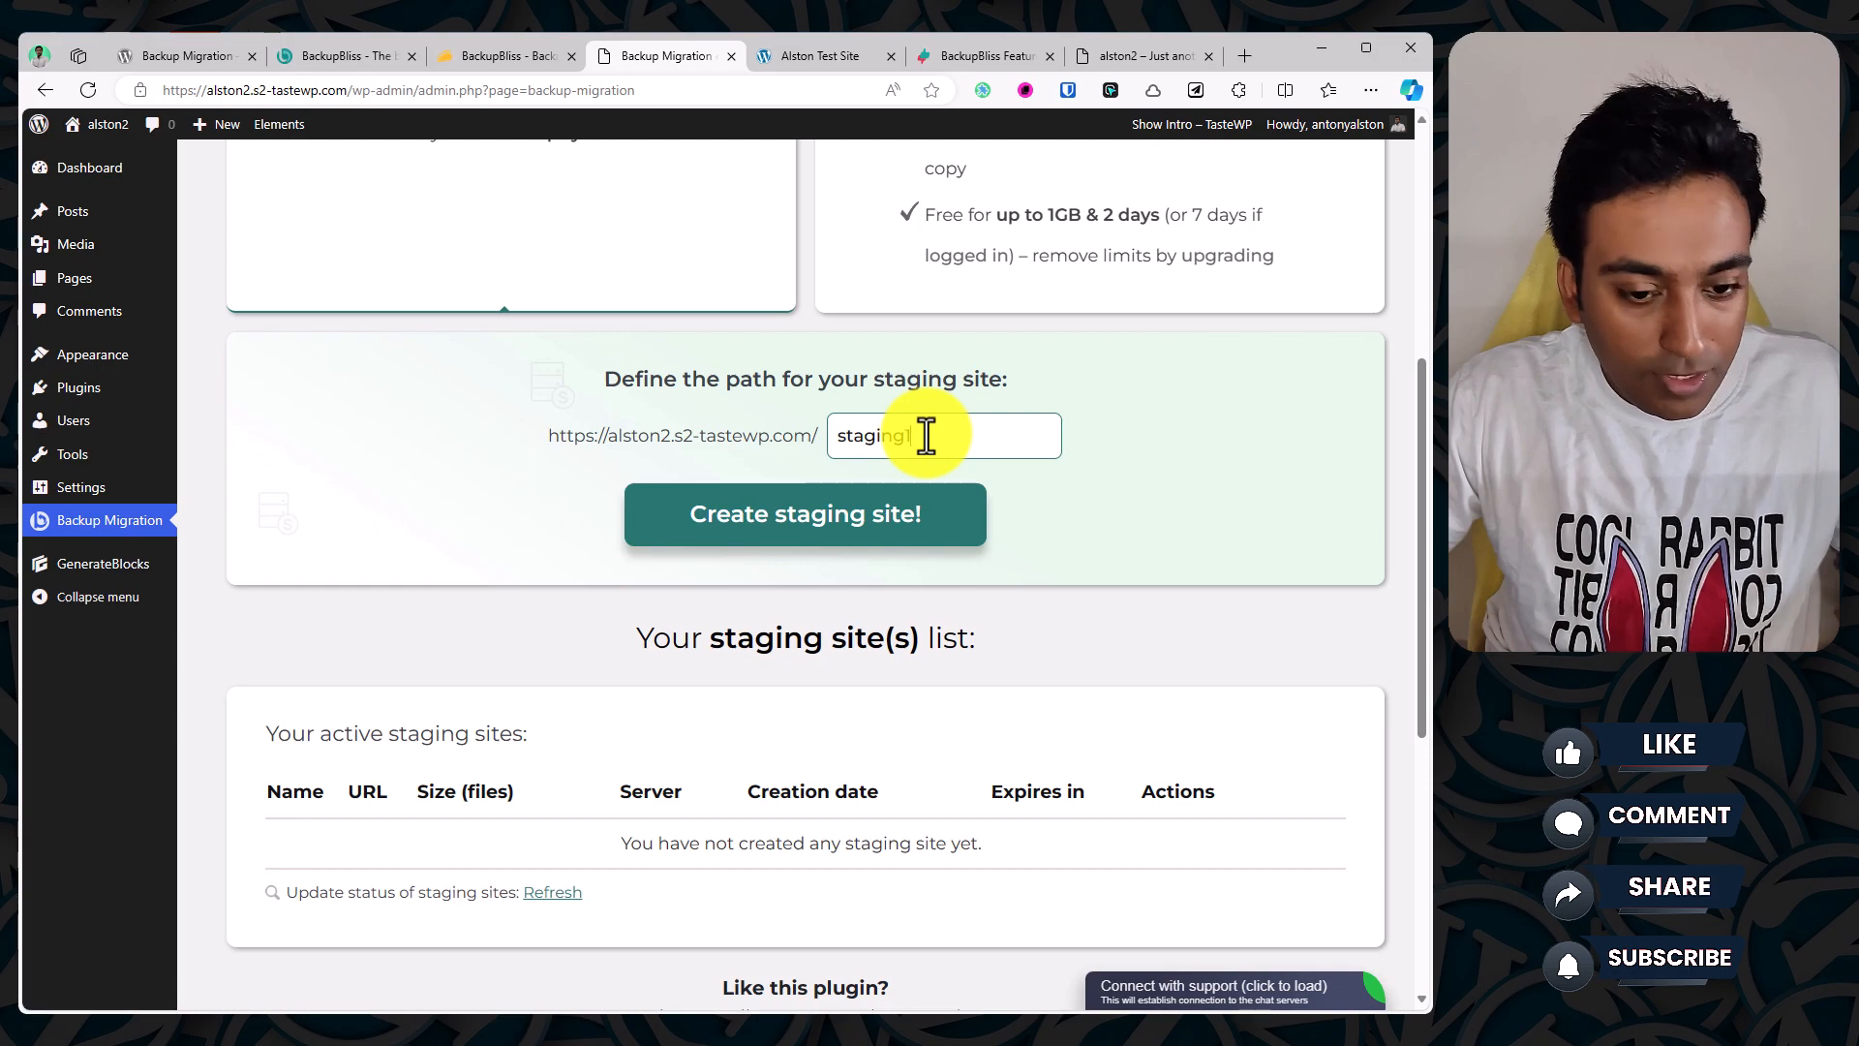
left_click(861, 547)
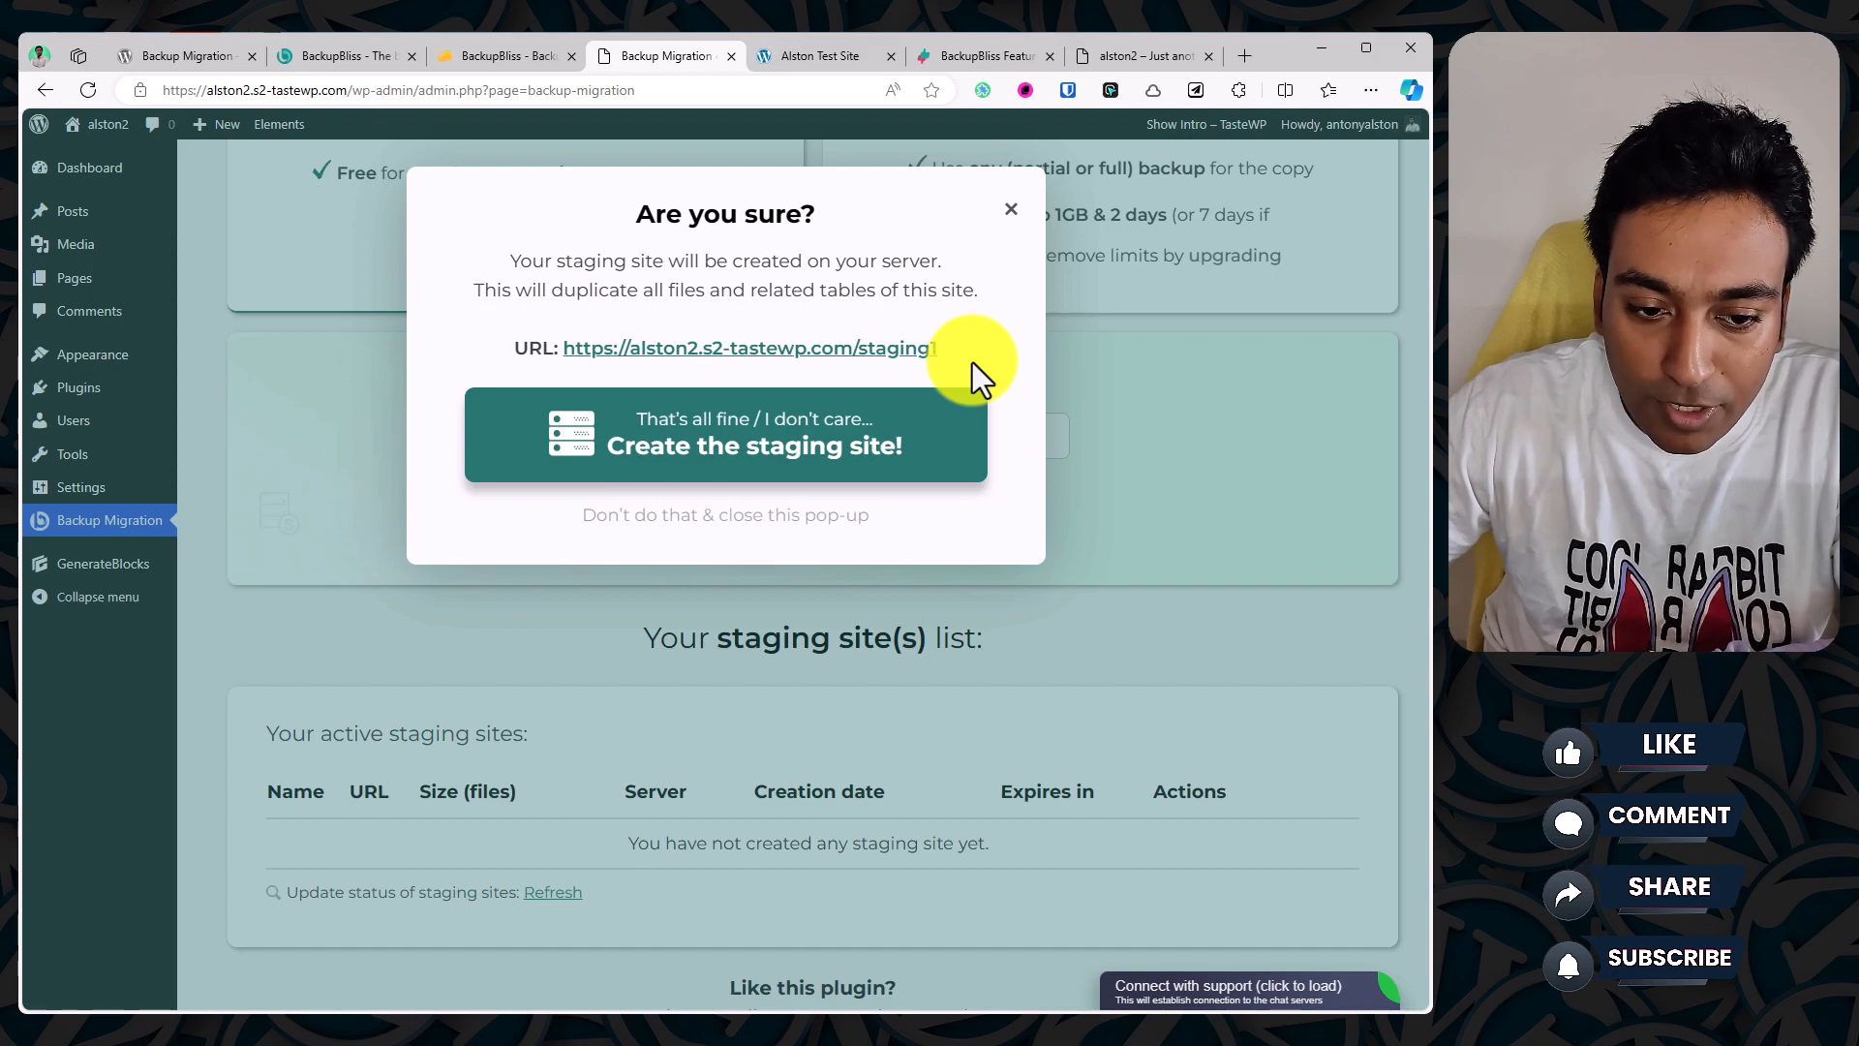
left_click(783, 448)
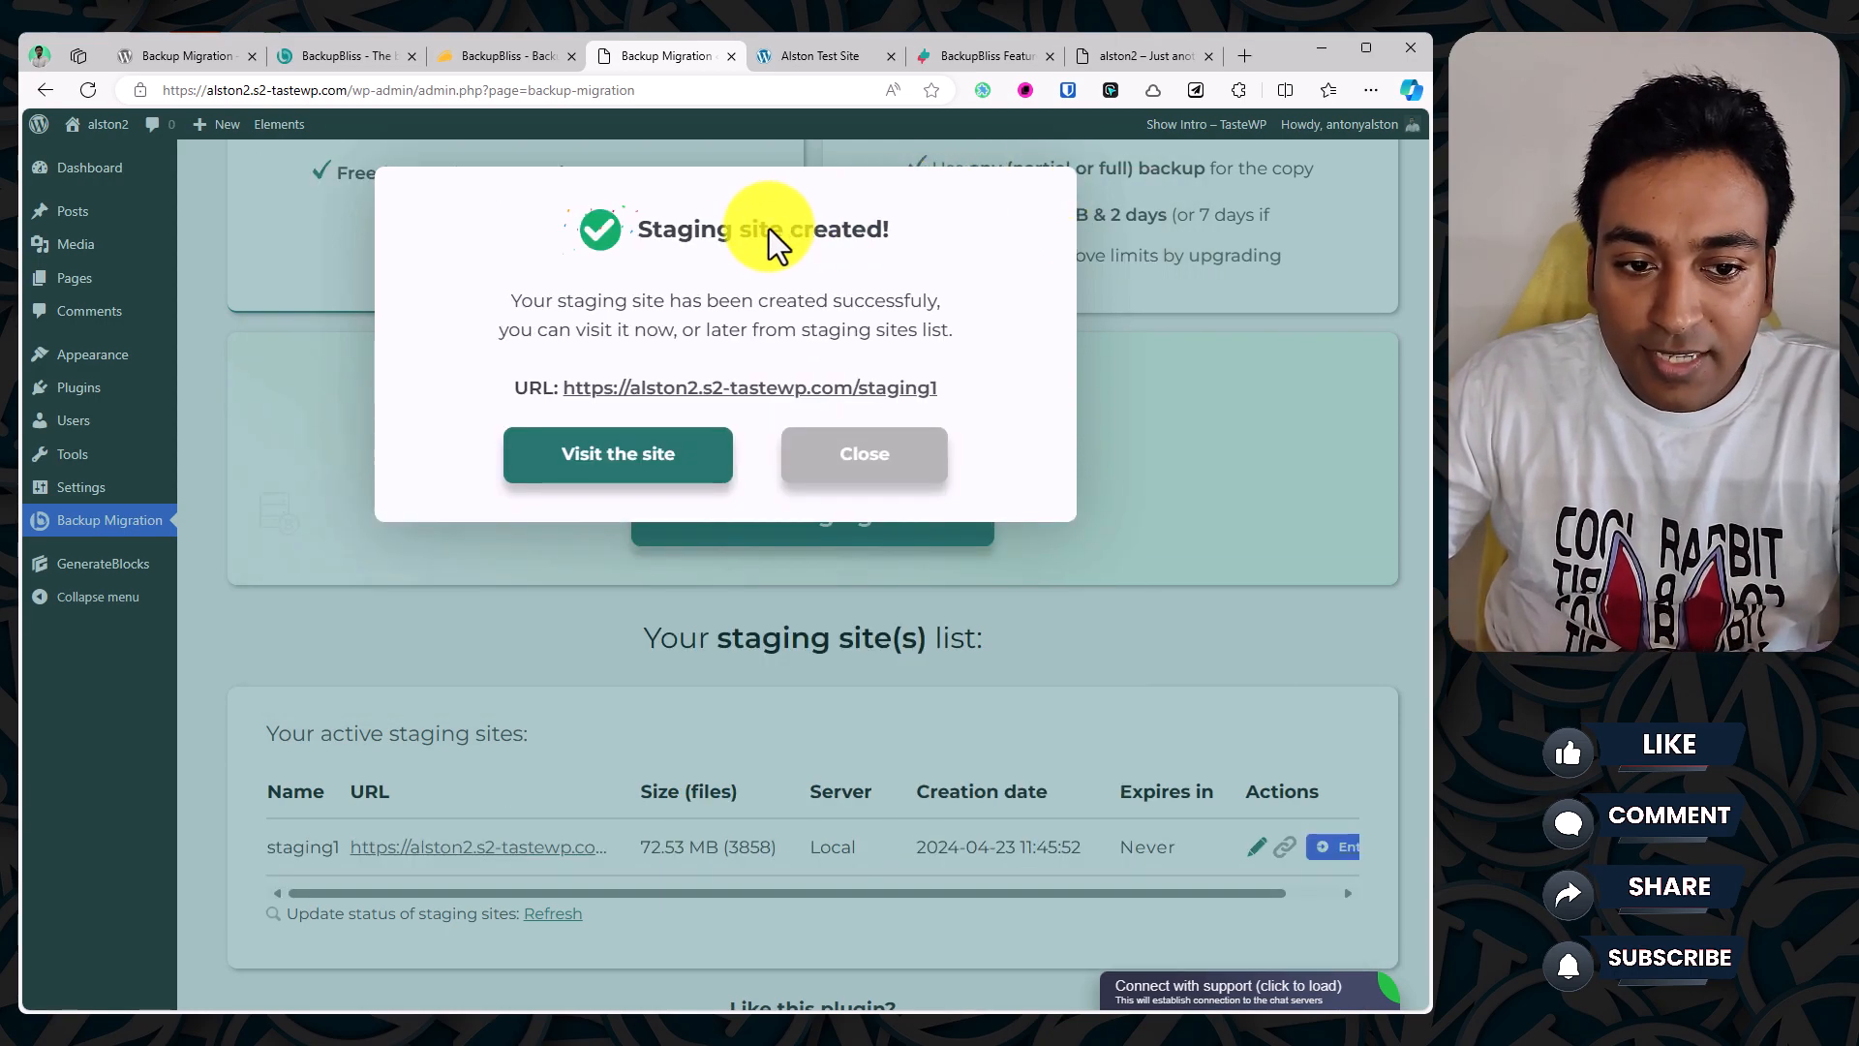
Step: Visit the newly created staging site and compare its admin address with the live site's
left_click(639, 451)
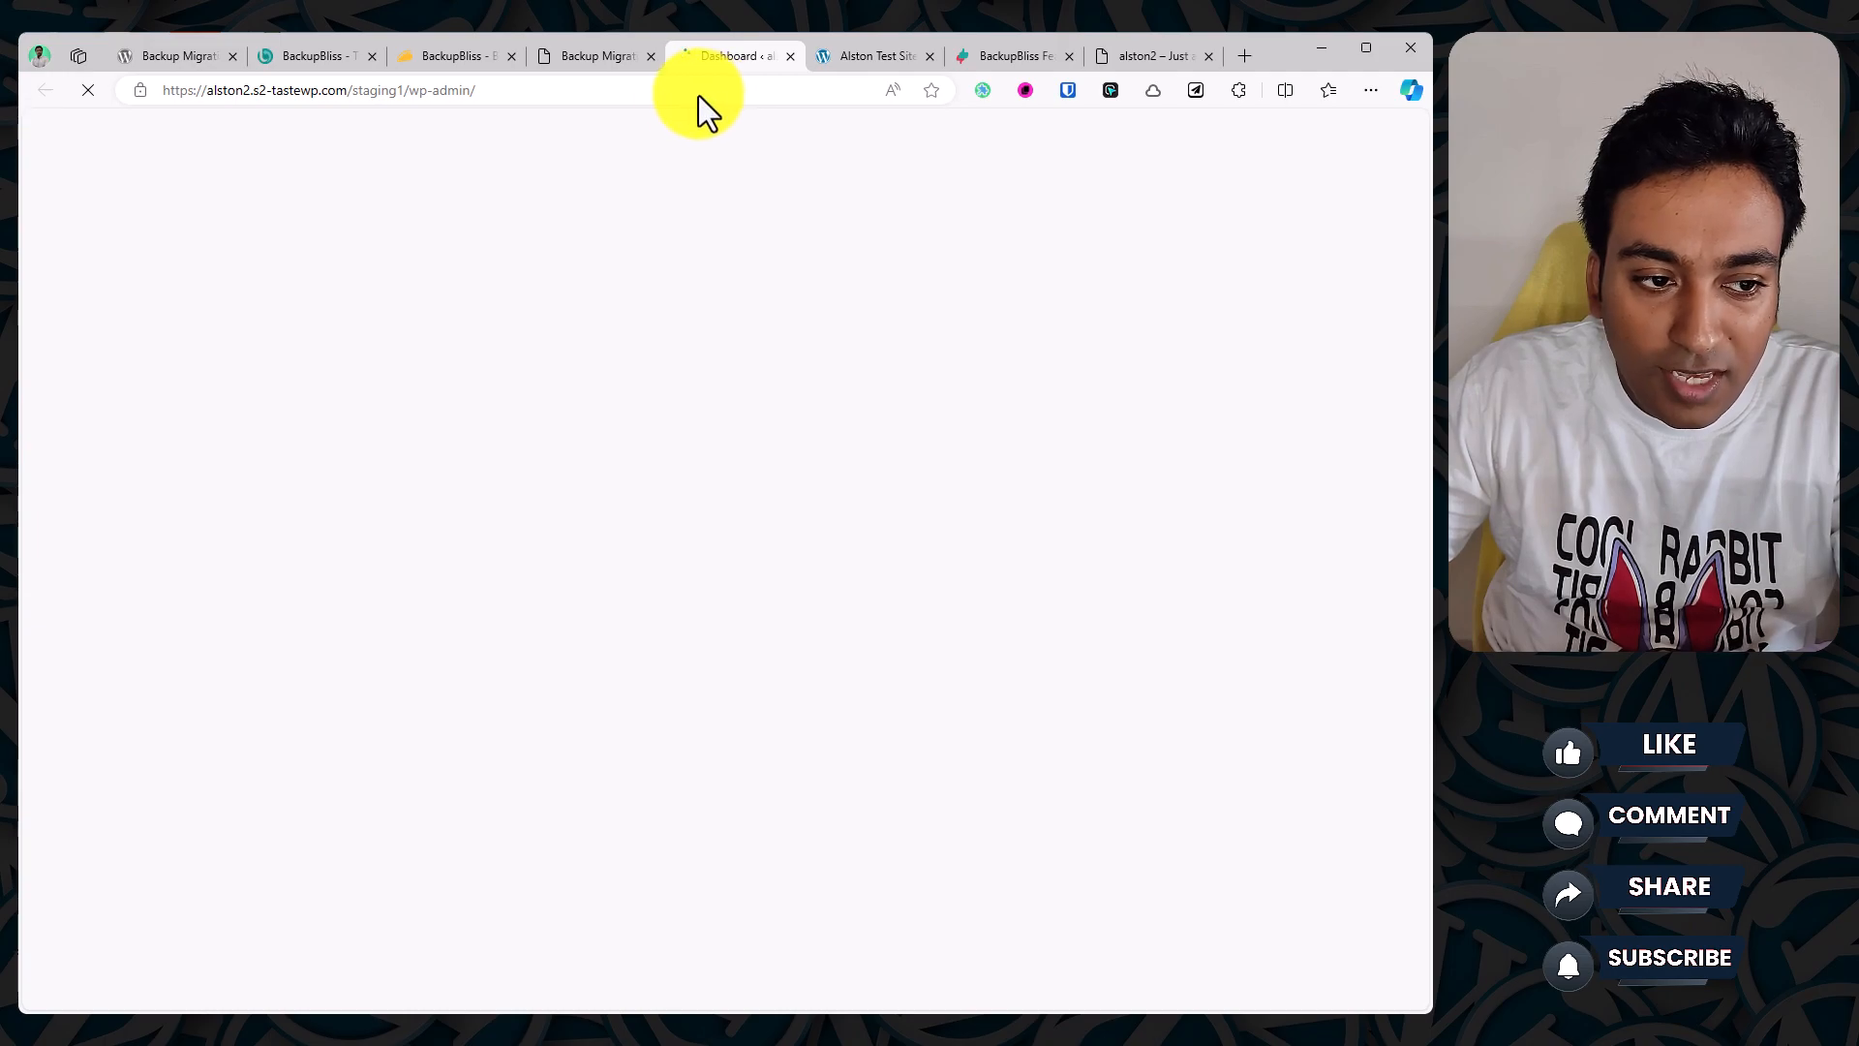
left_click(549, 66)
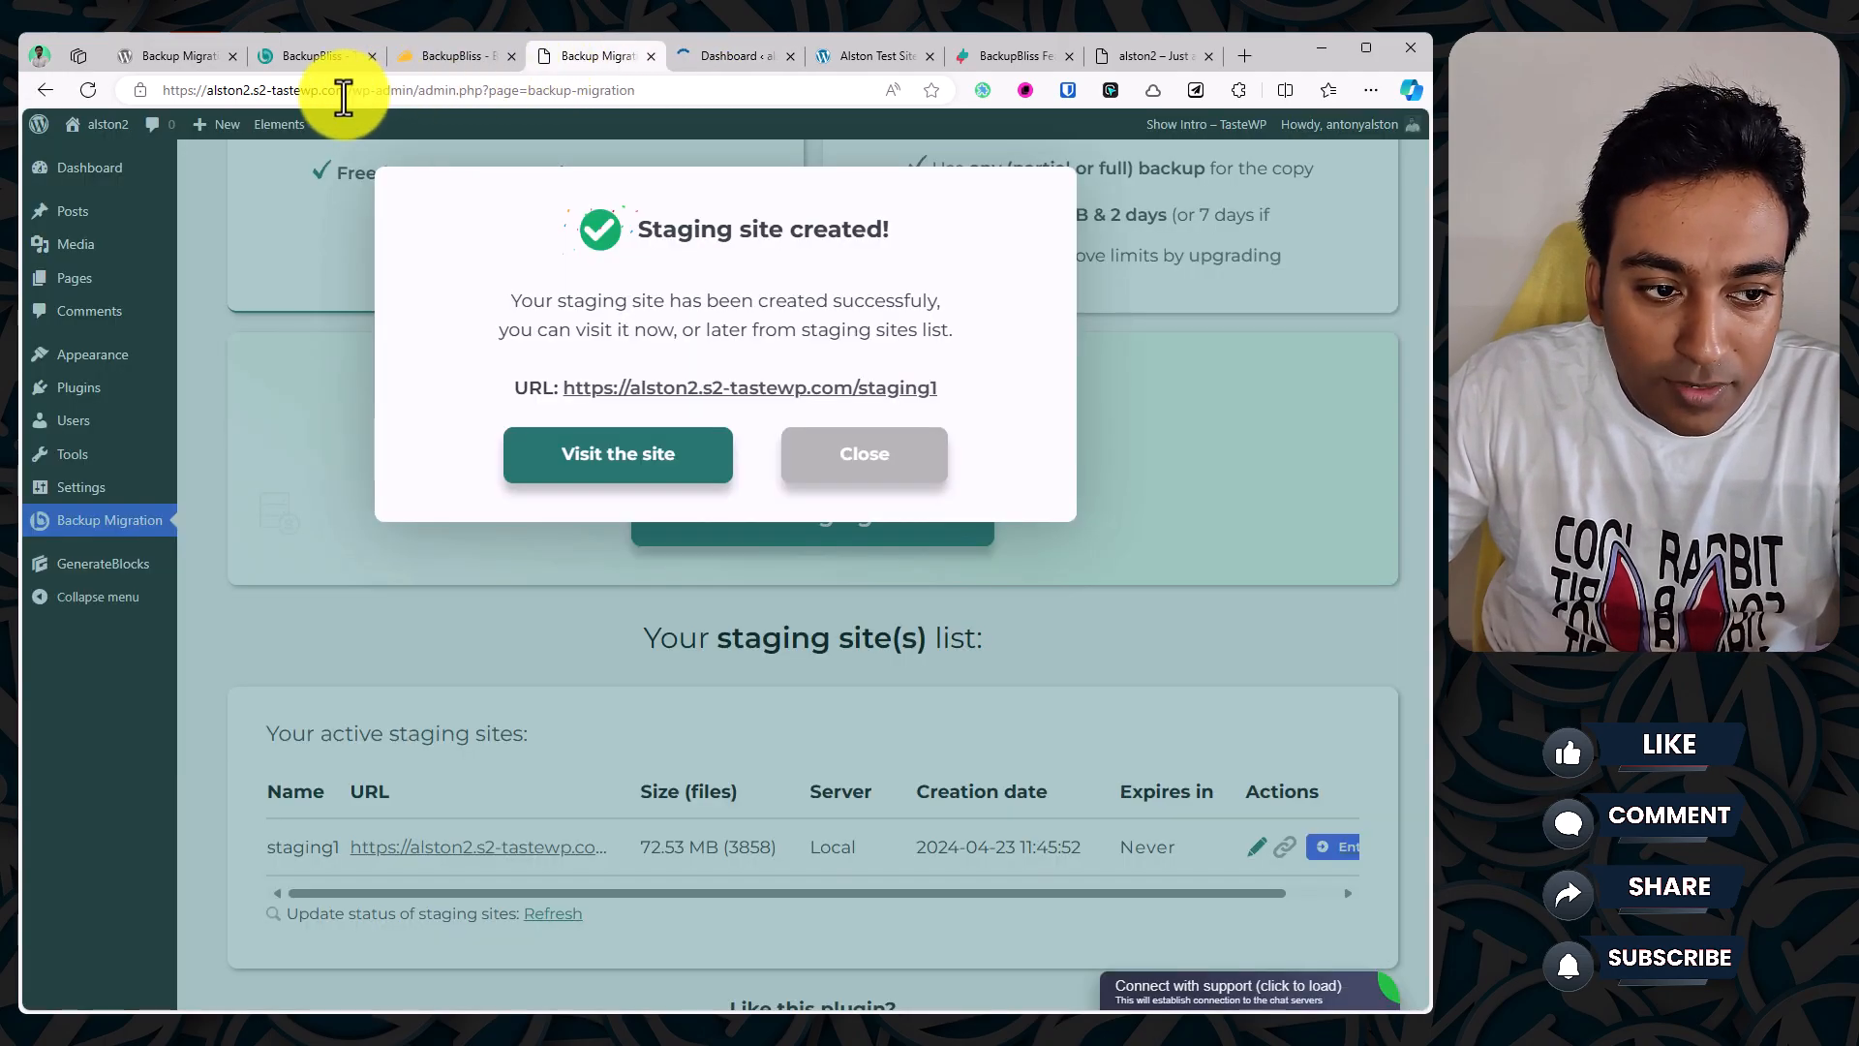
left_click(717, 55)
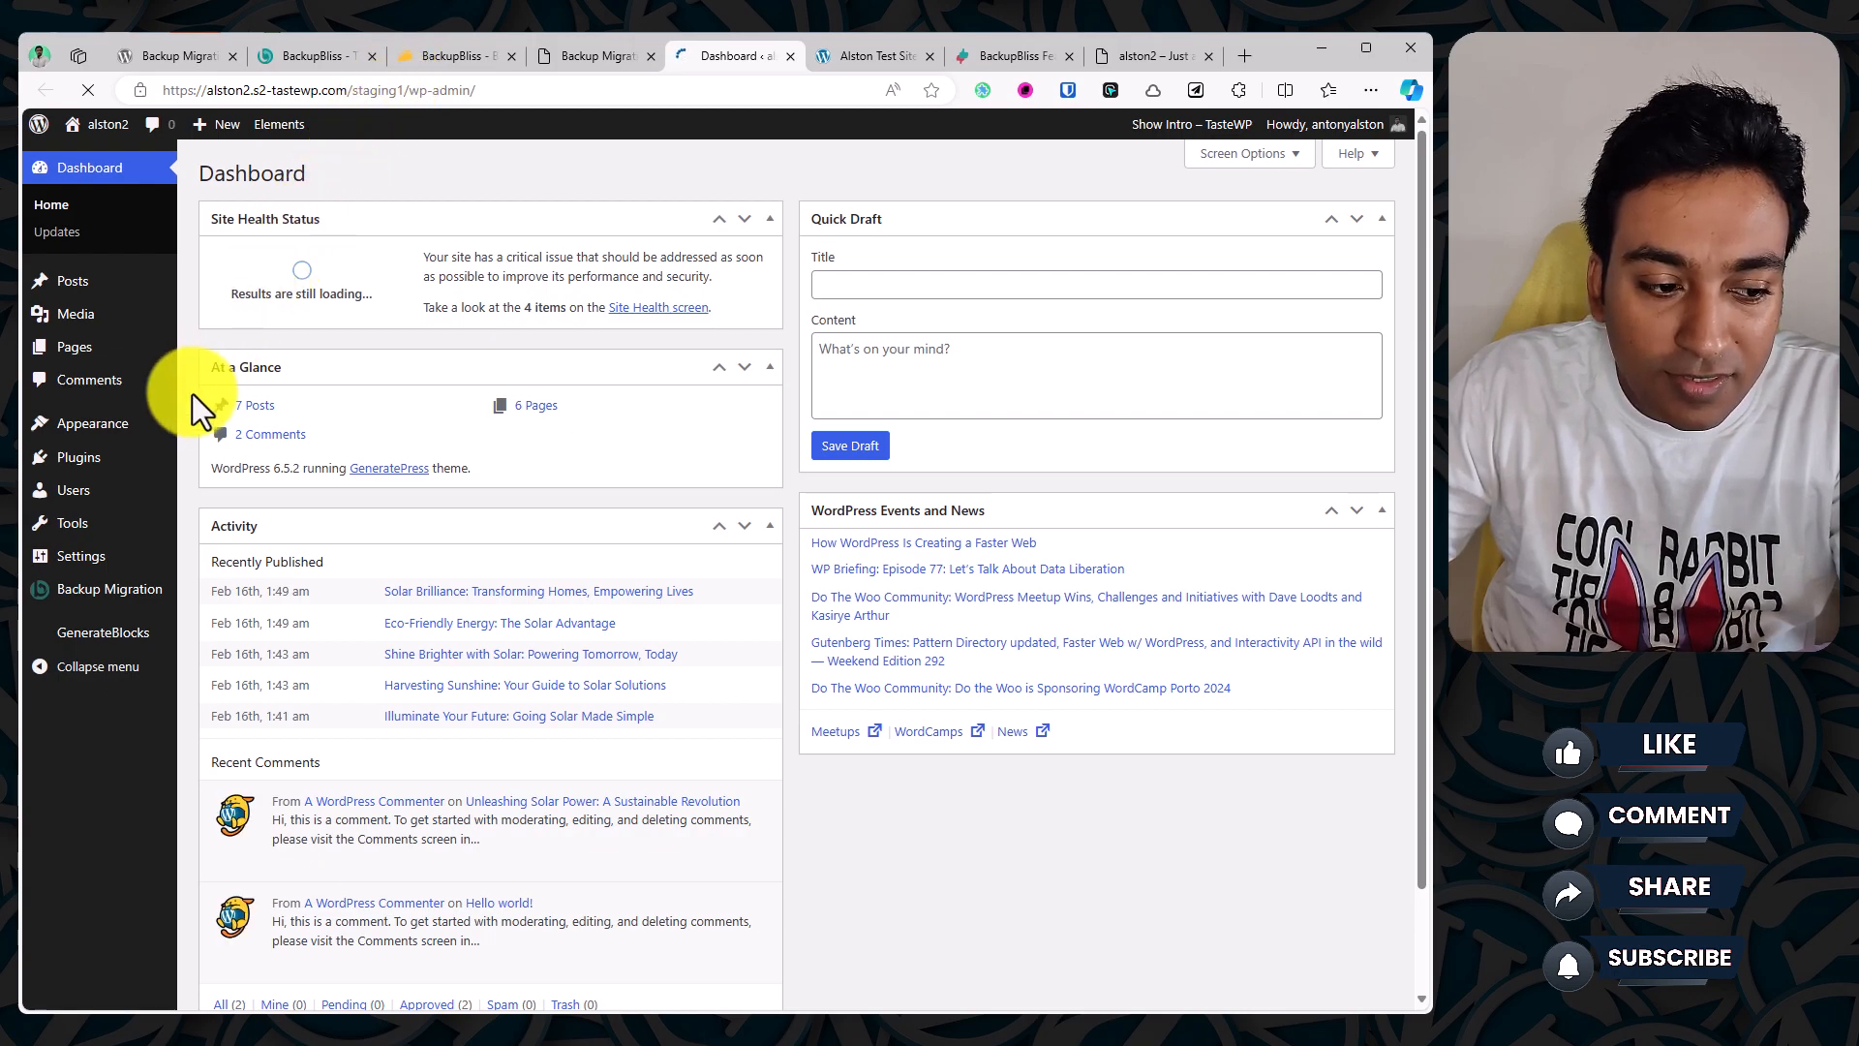
Step: Try to open the staging site's front end in a separate tab, and close that tab
left_click(76, 593)
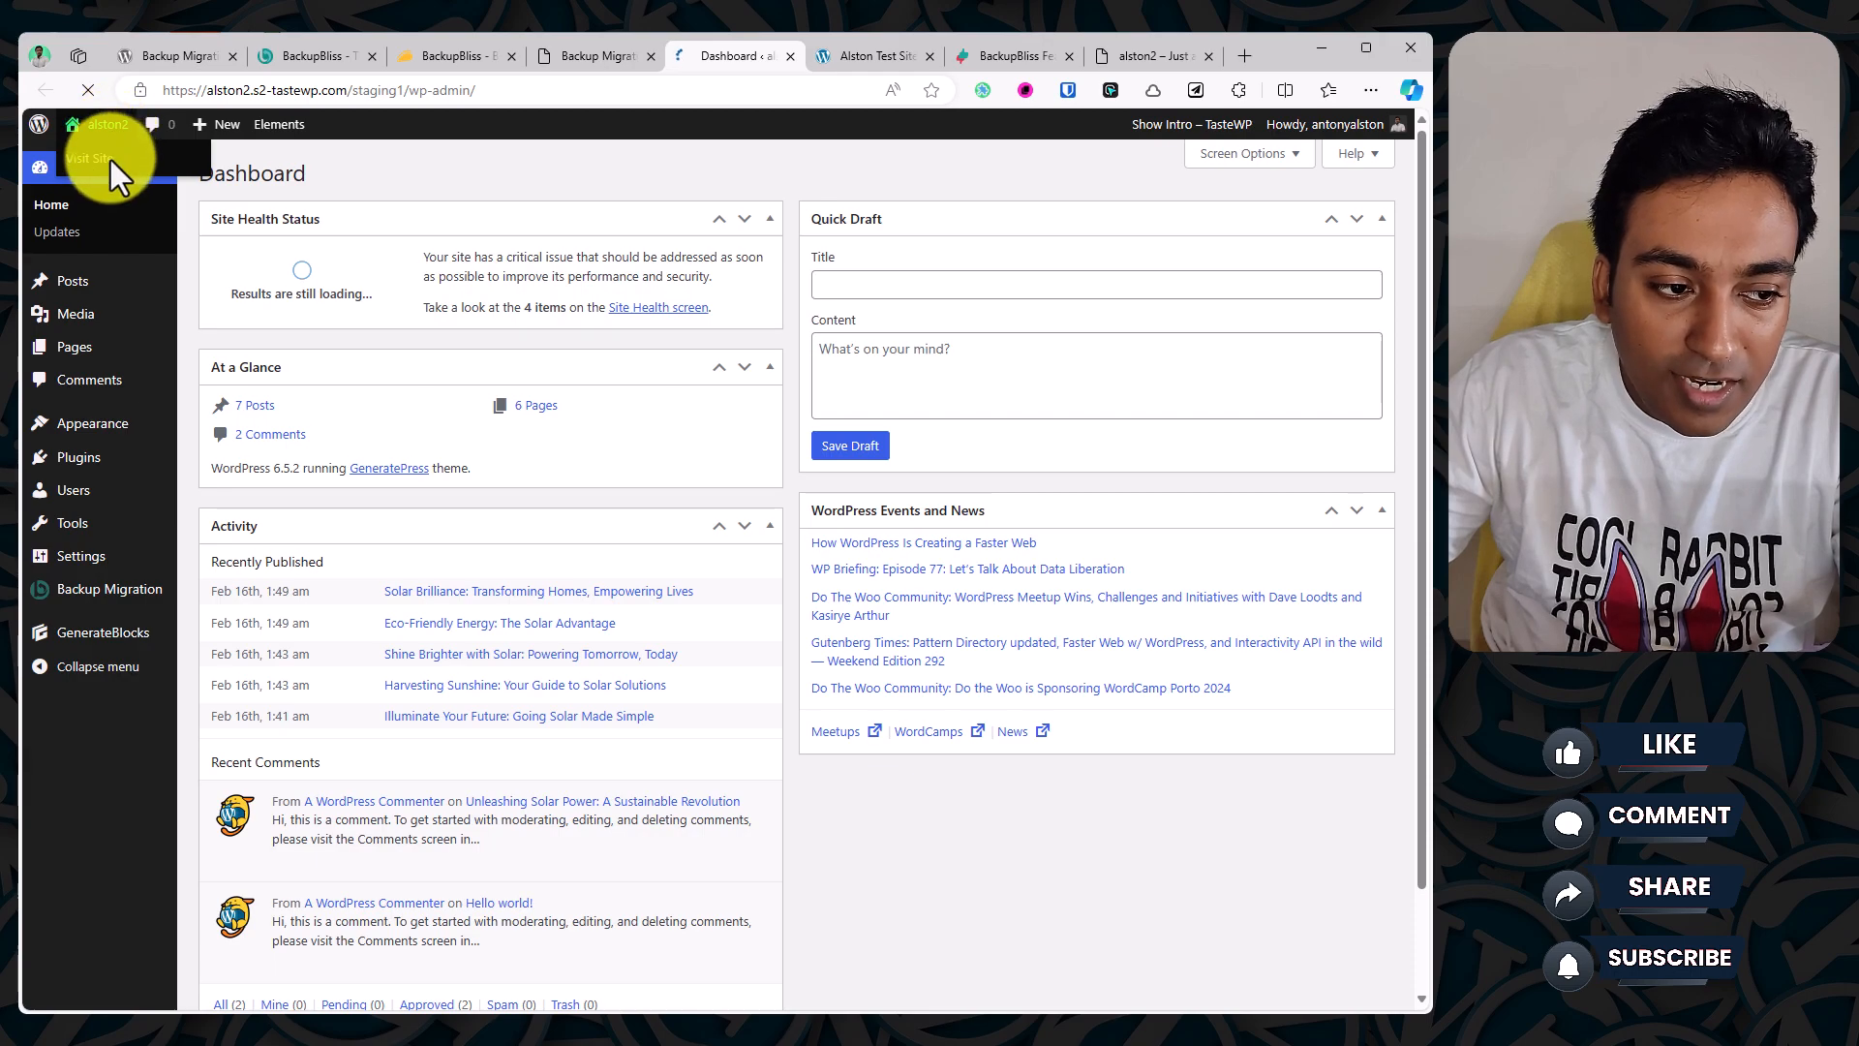
right_click(110, 160)
left_click(153, 167)
left_click(786, 56)
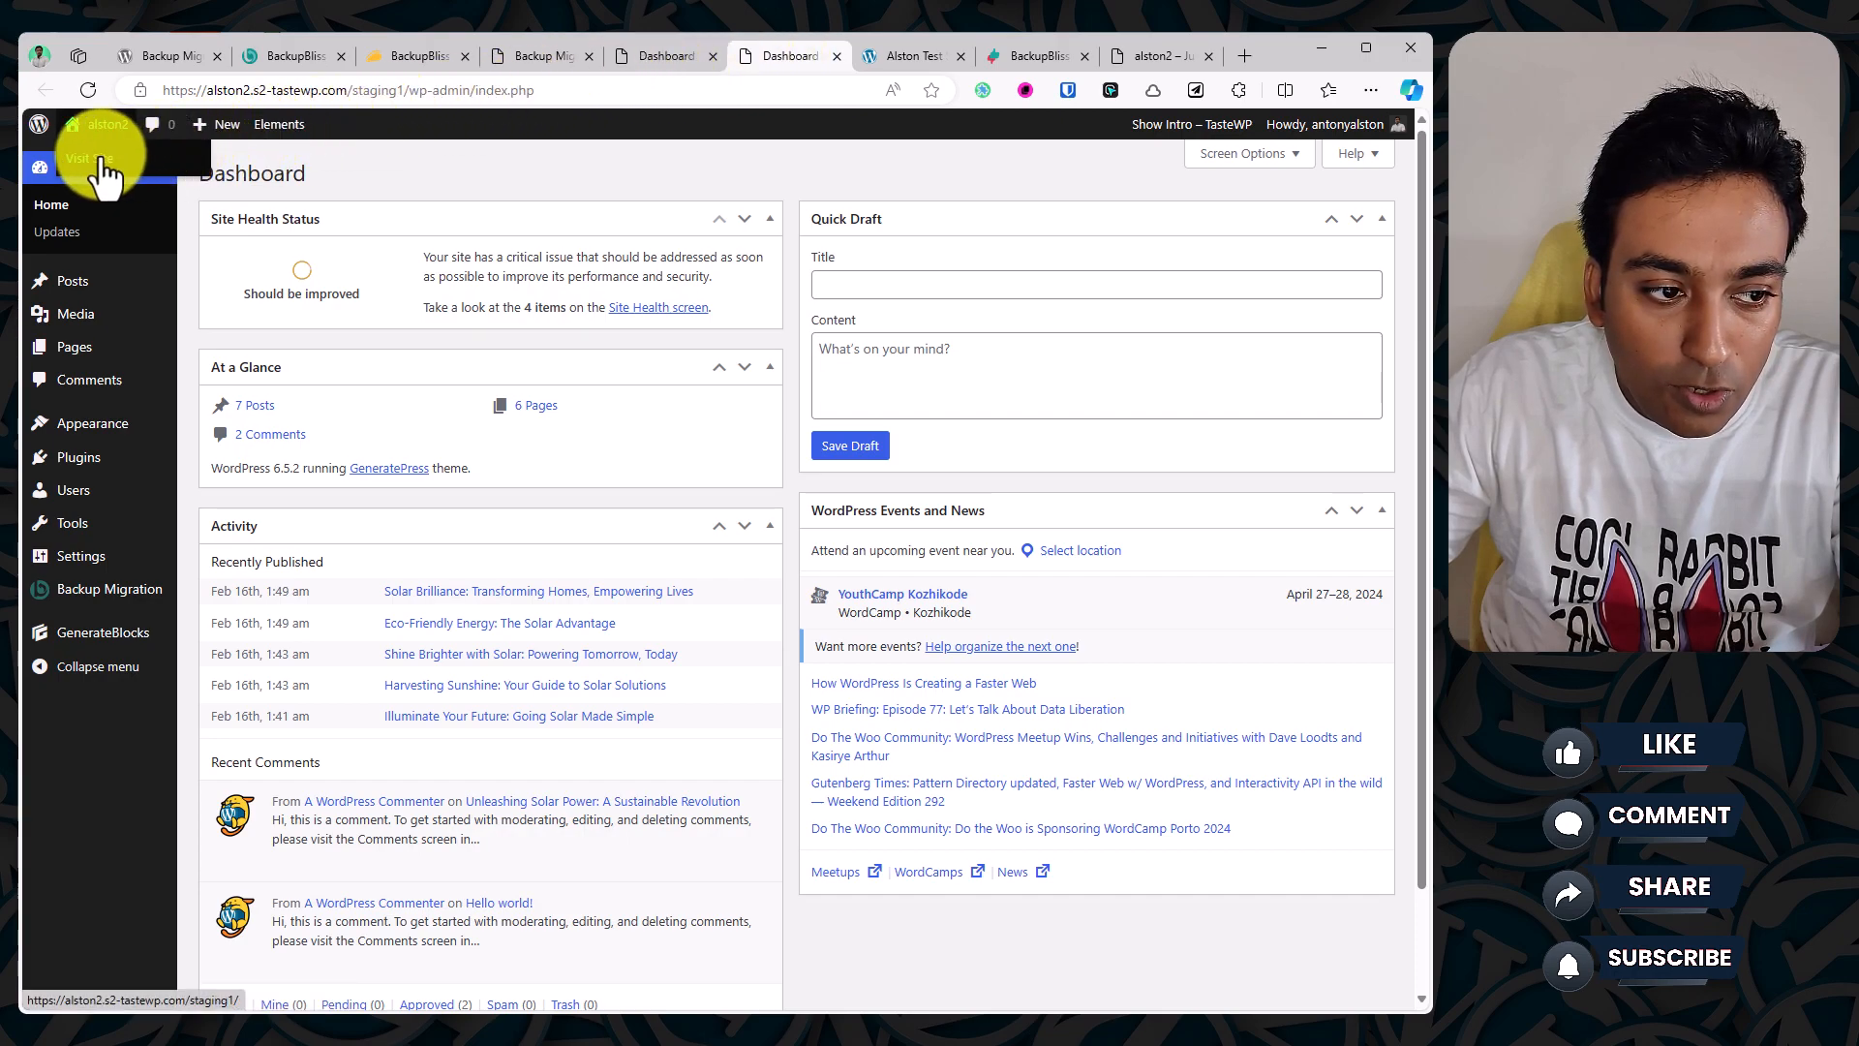
left_click(91, 166)
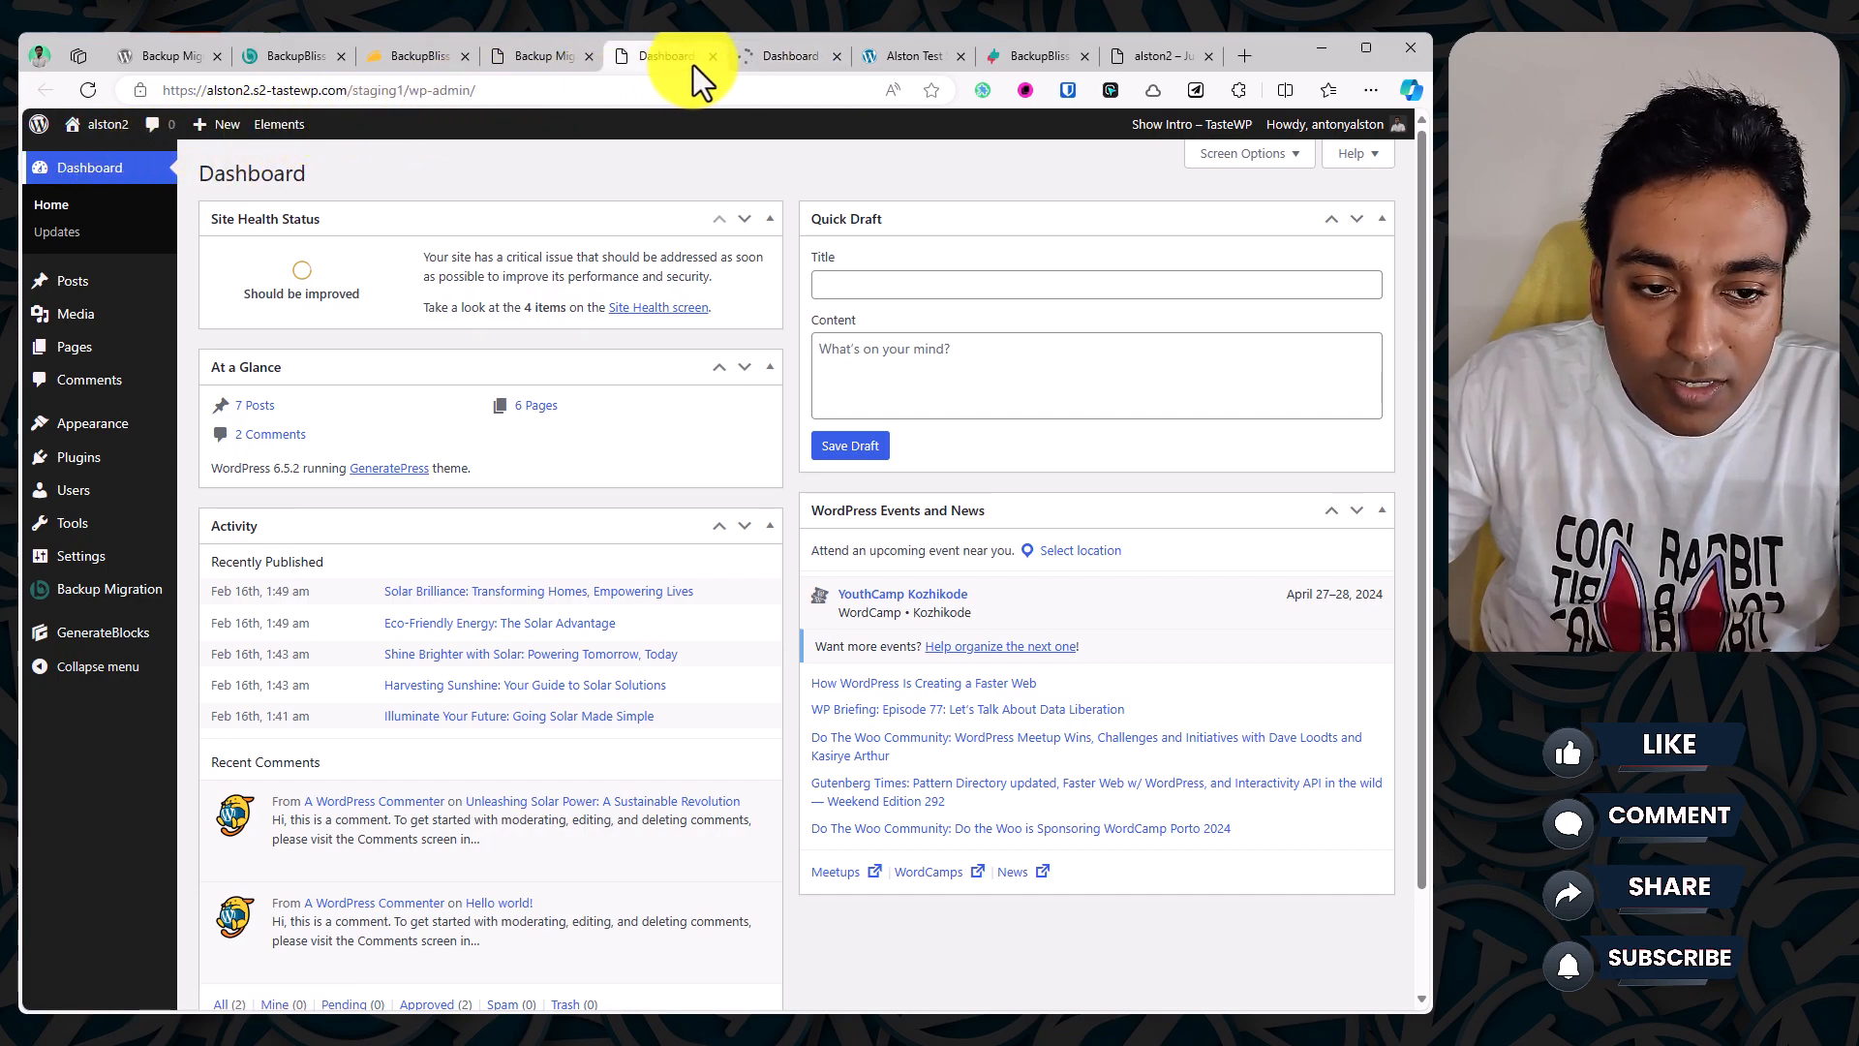
middle_click(815, 62)
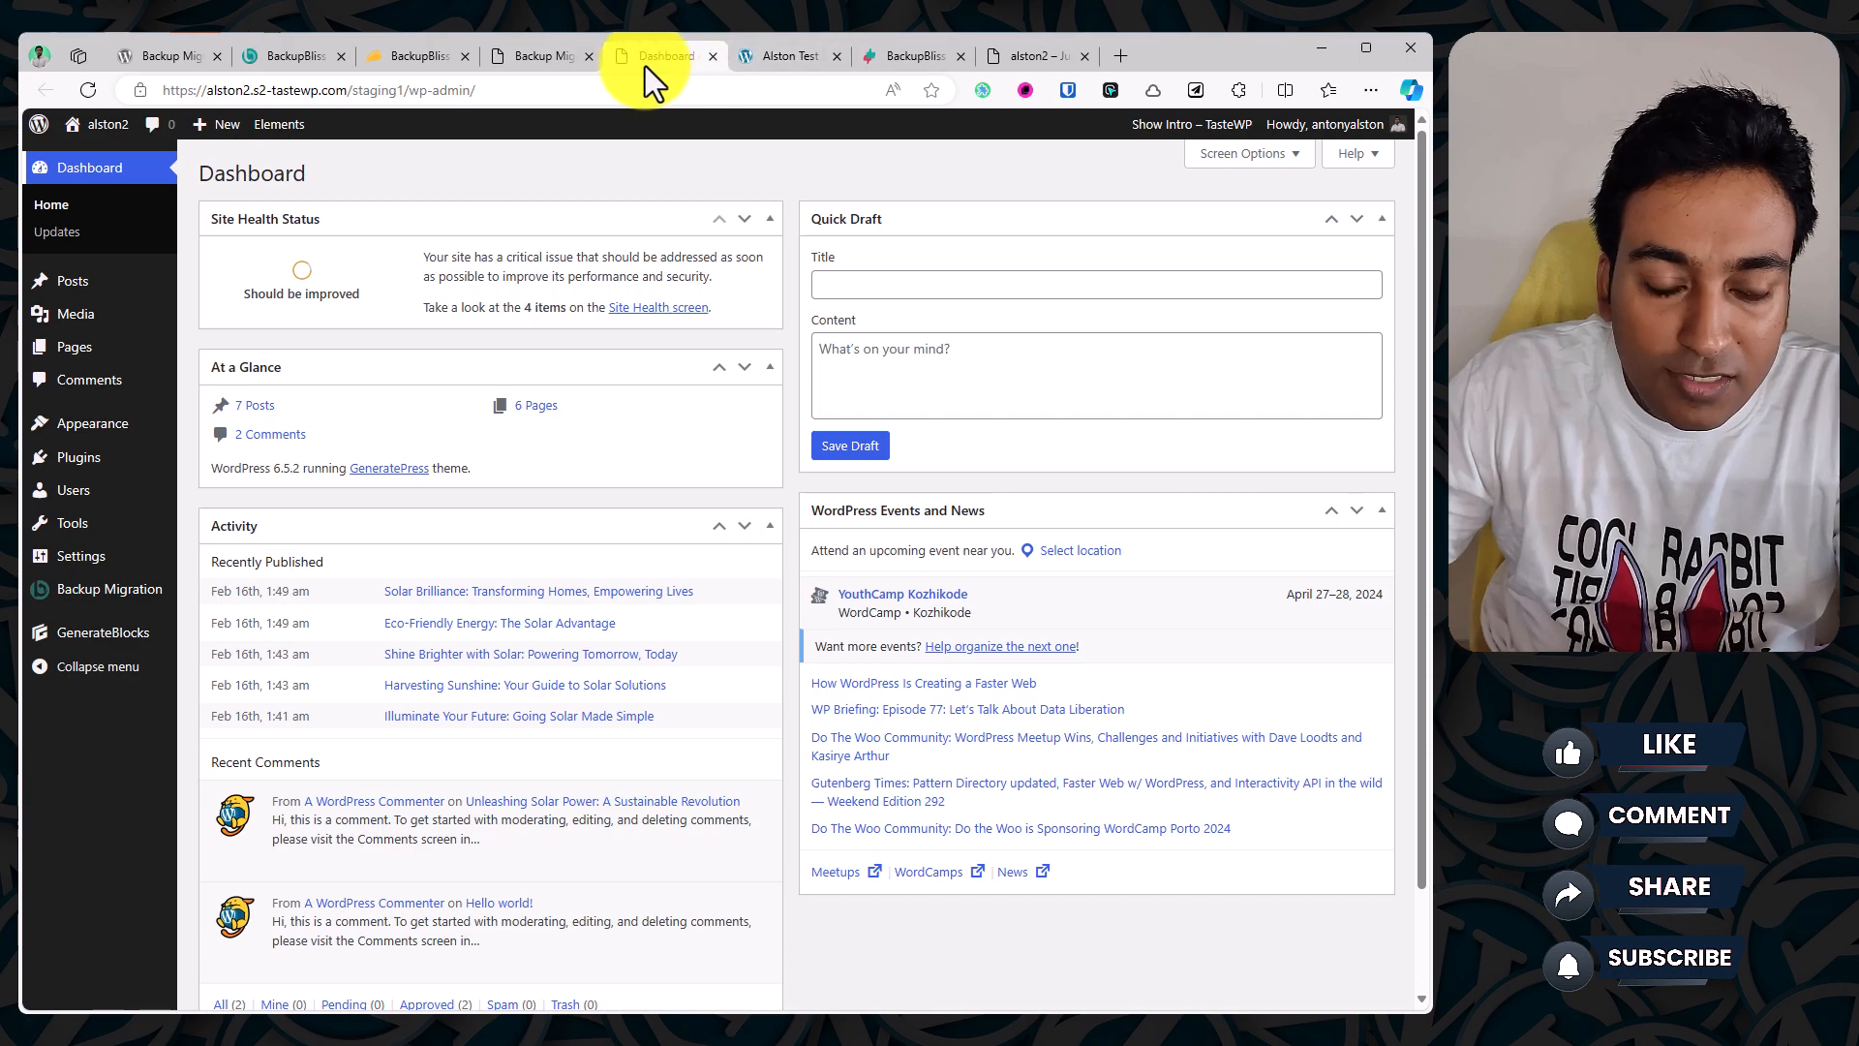
Step: Return to the live site, dismiss the staging confirmation and examine the staging1 entry and its available actions
left_click(523, 60)
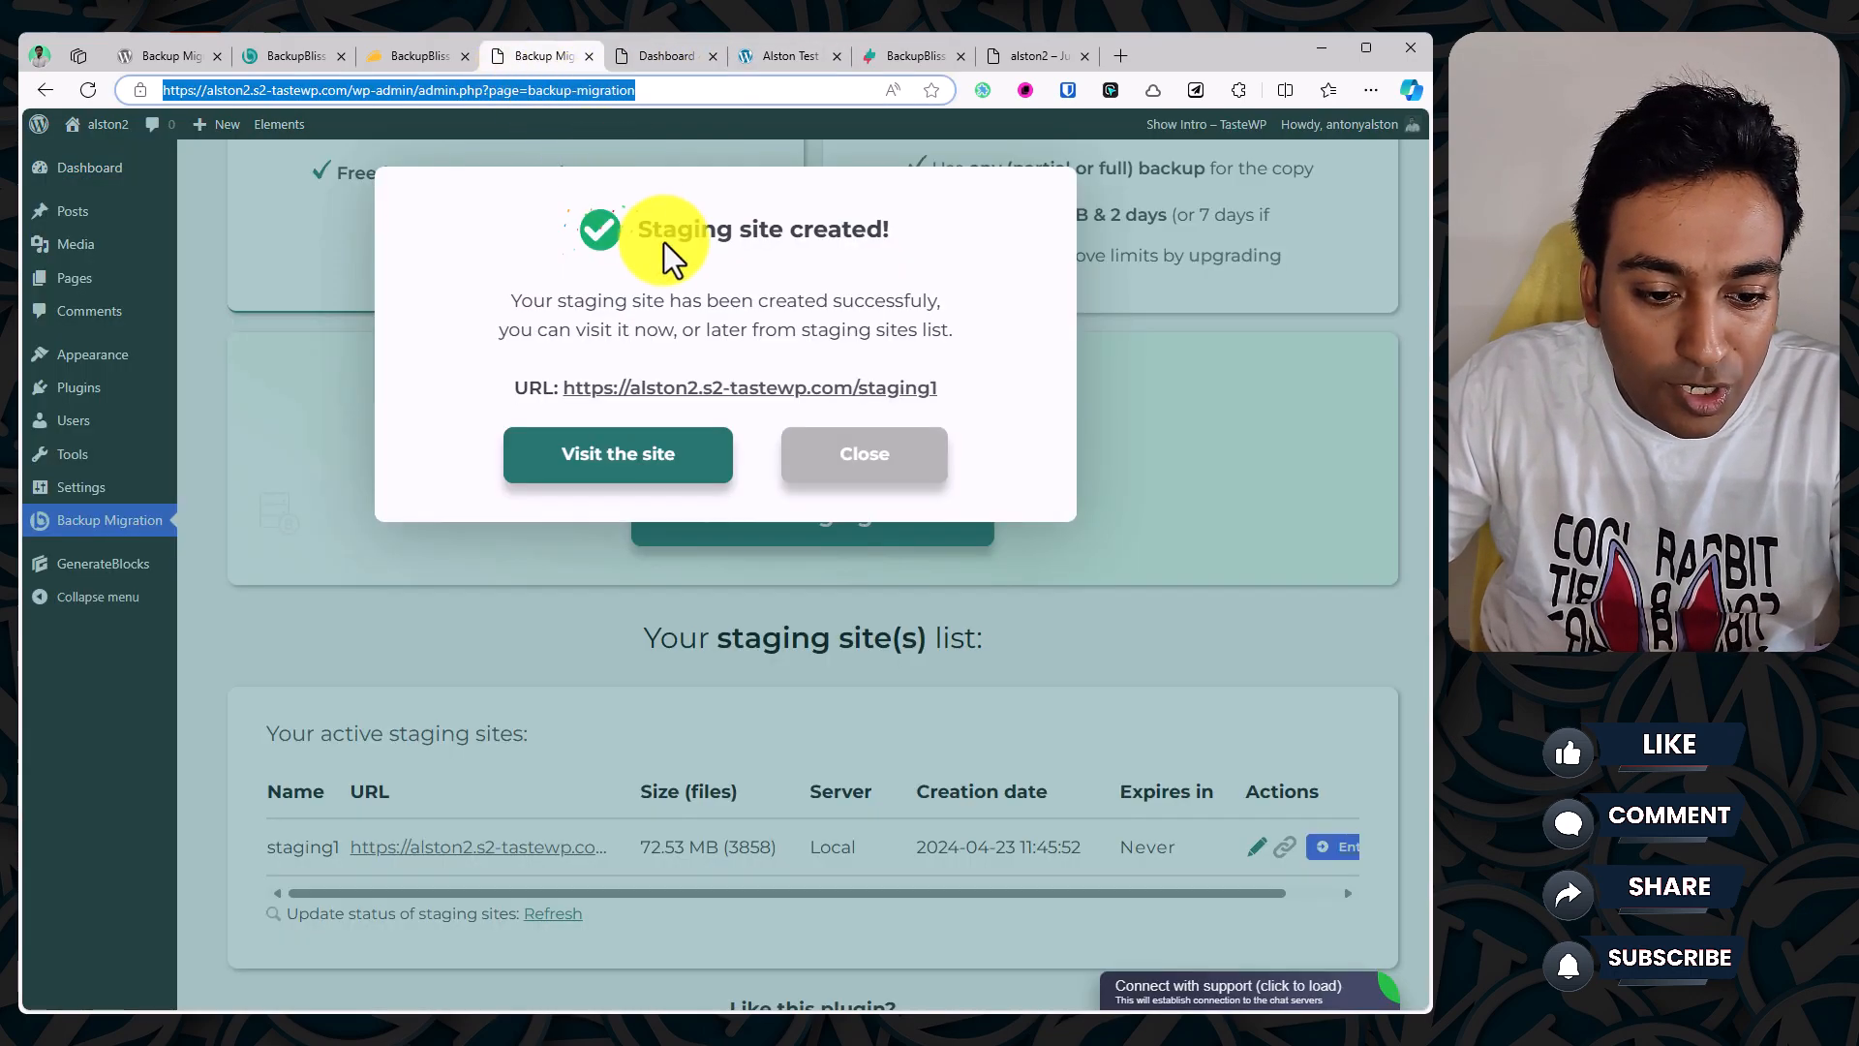
left_click(856, 476)
scroll(856, 480, "down", 4)
left_click_drag(1107, 488, 1311, 490)
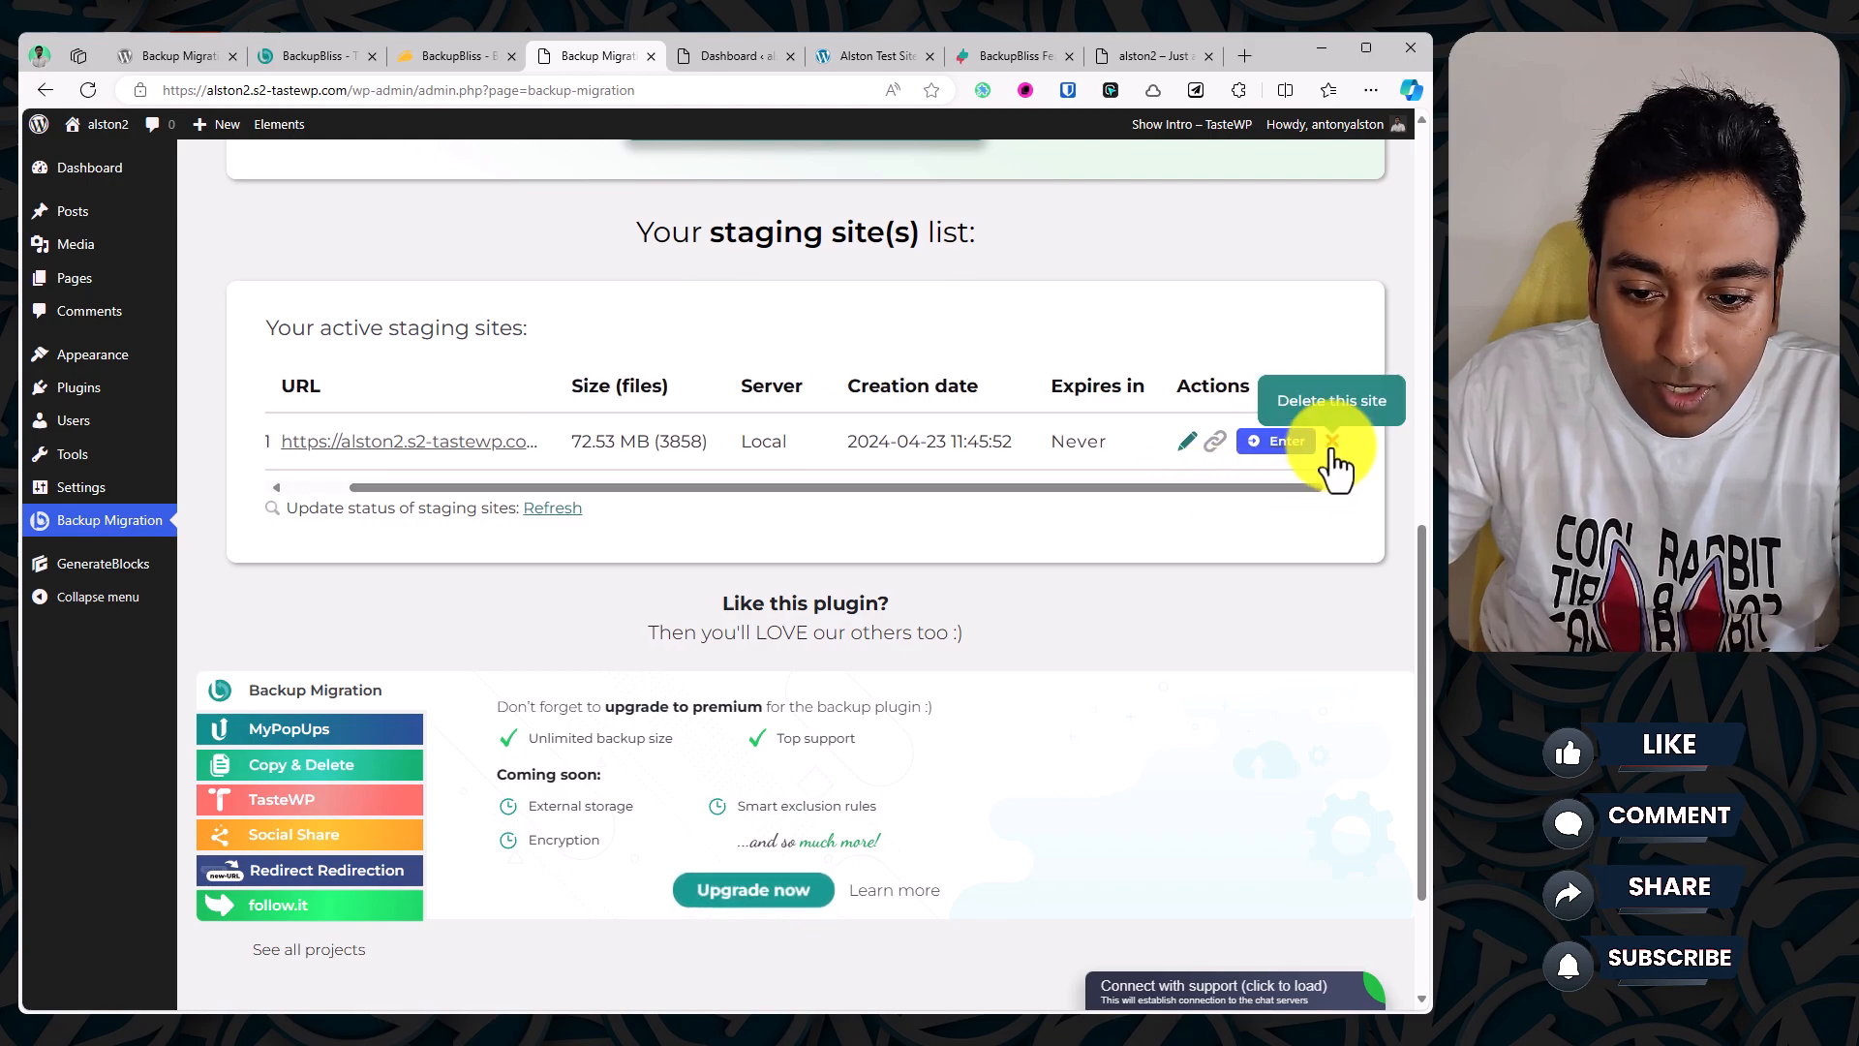
left_click_drag(1268, 487, 1091, 494)
scroll(956, 499, "up", 4)
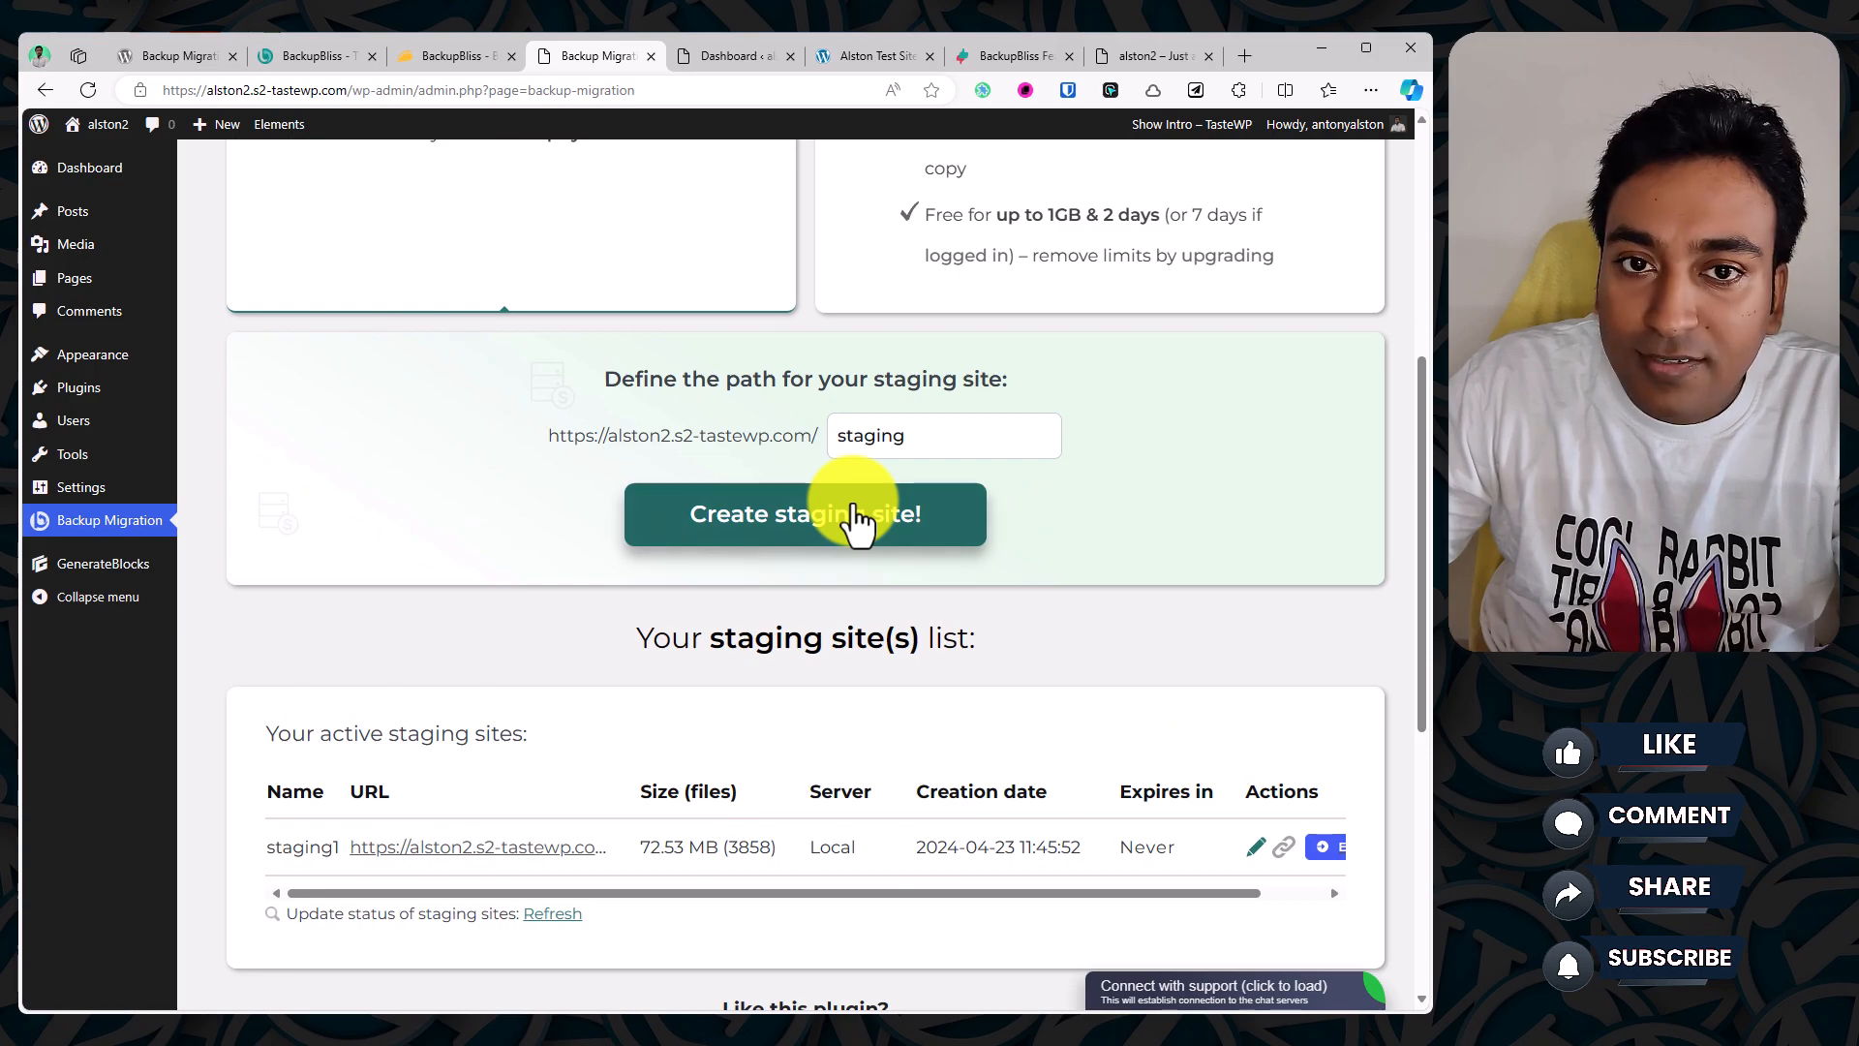
scroll(852, 503, "down", 1)
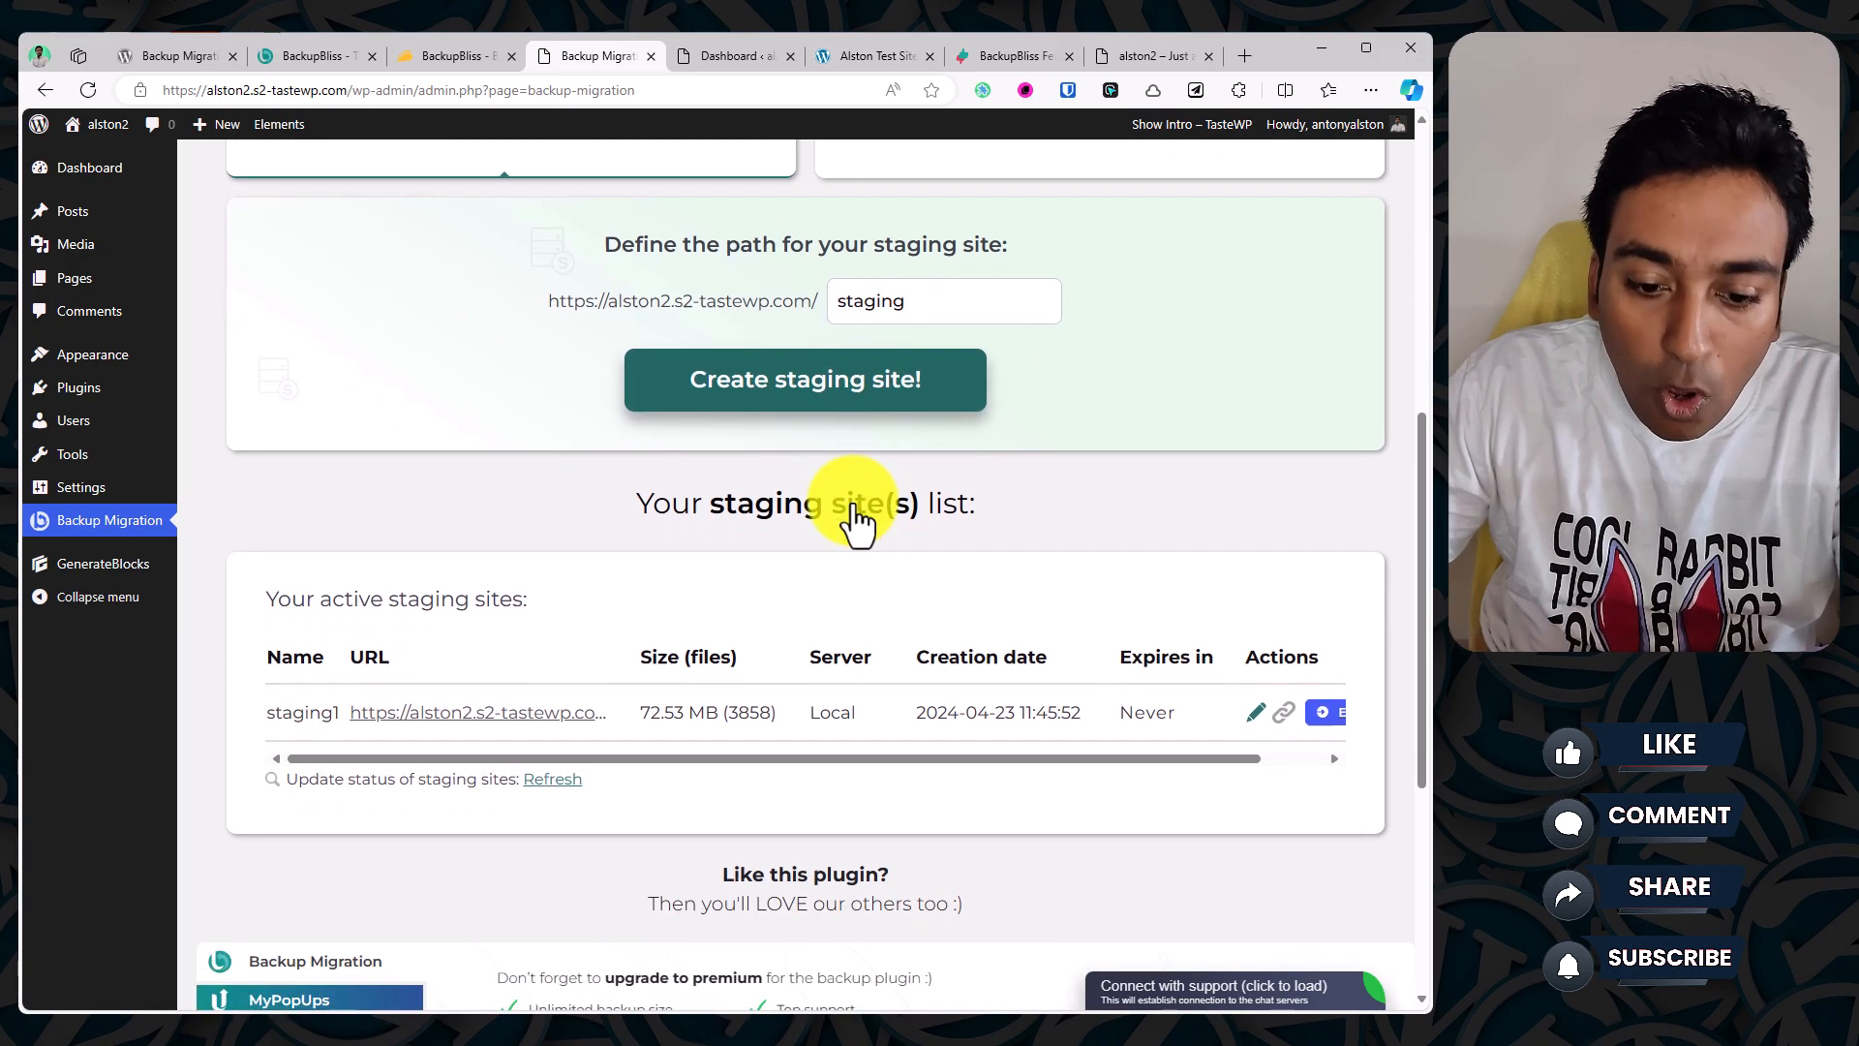
Step: Open the Backup Migration page in the staging1 admin and enter the staging site from the live site's staging list
left_click(741, 56)
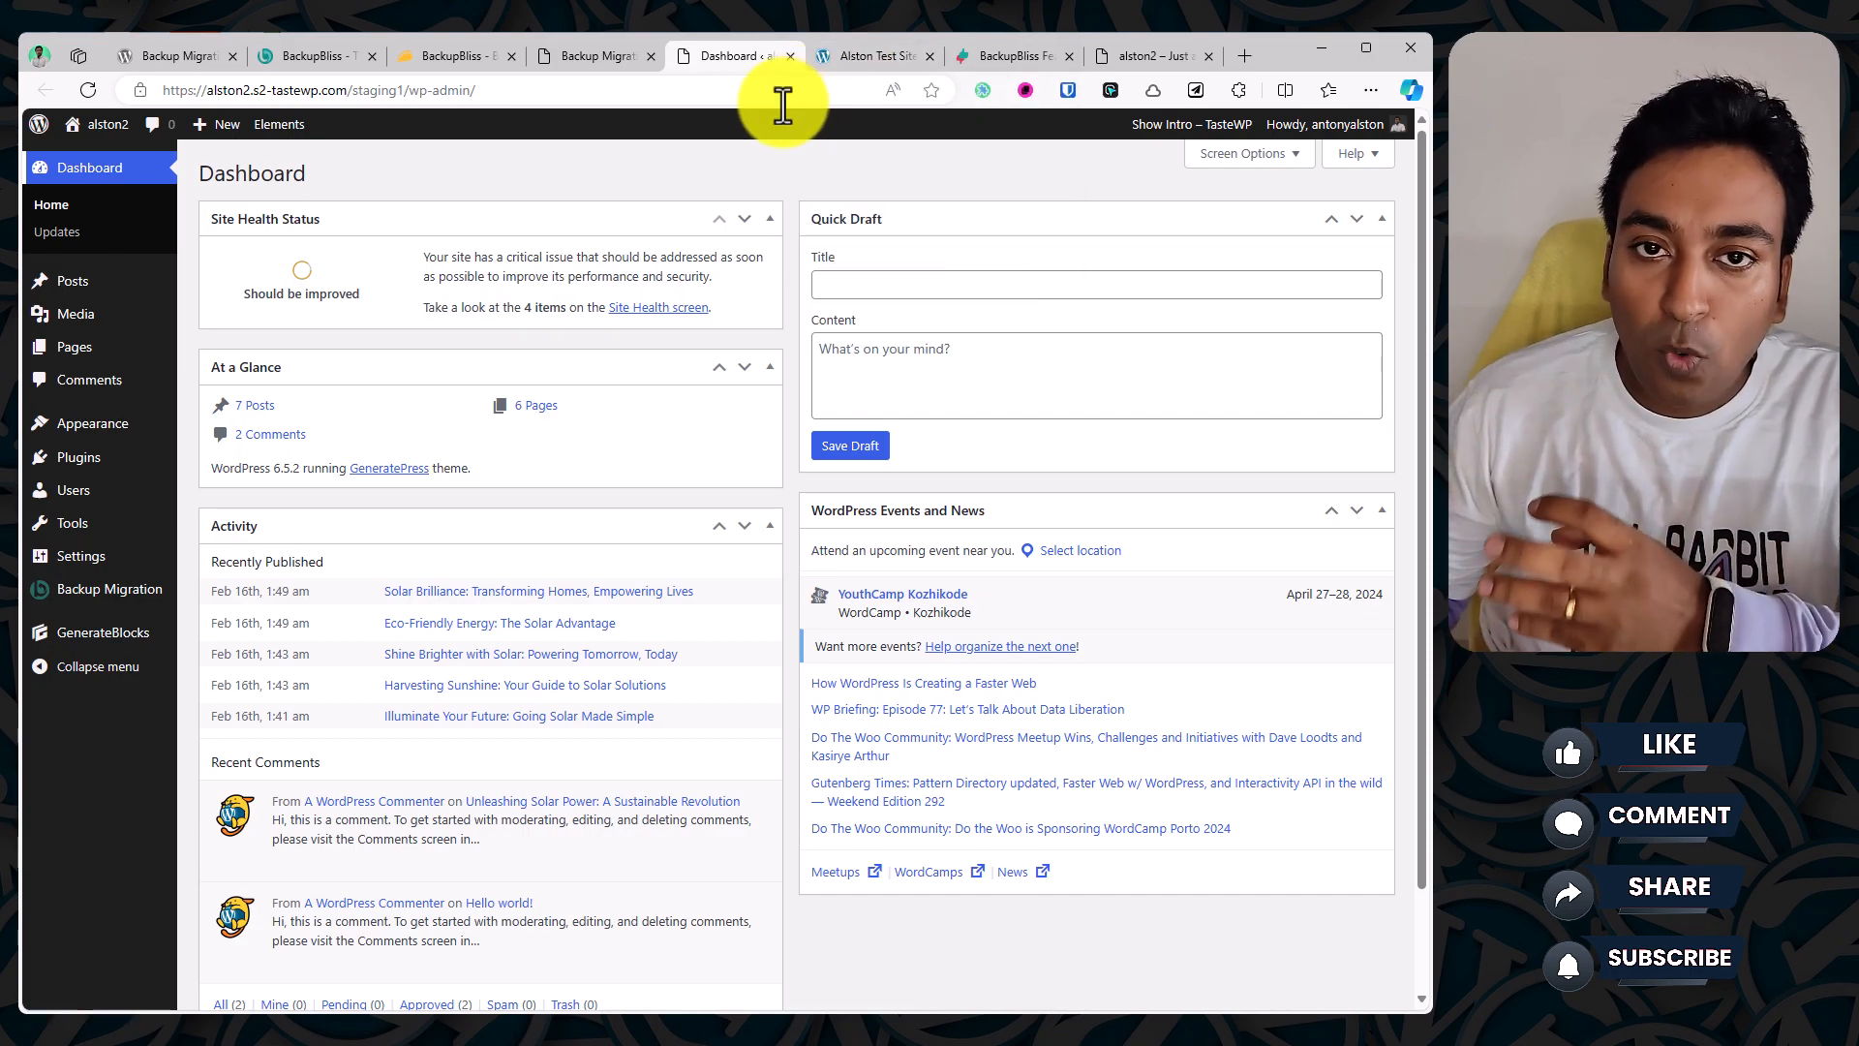
left_click(144, 601)
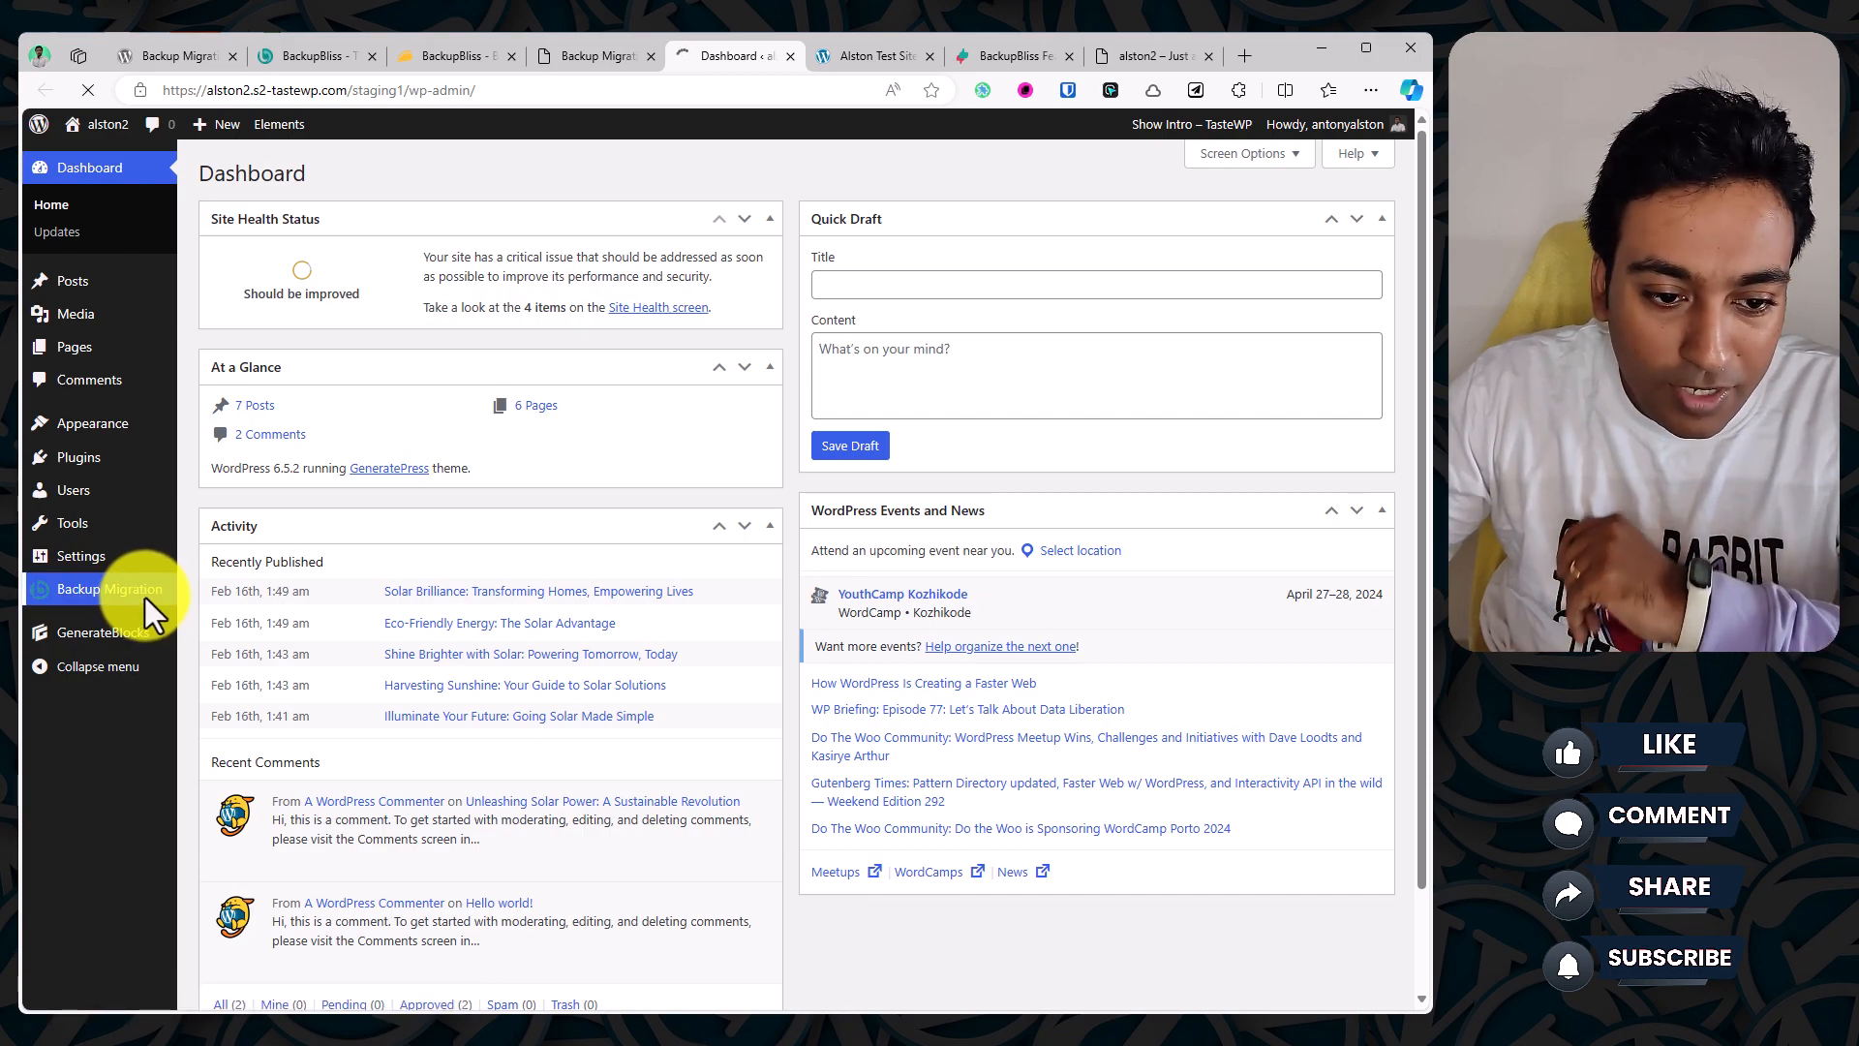
left_click(593, 64)
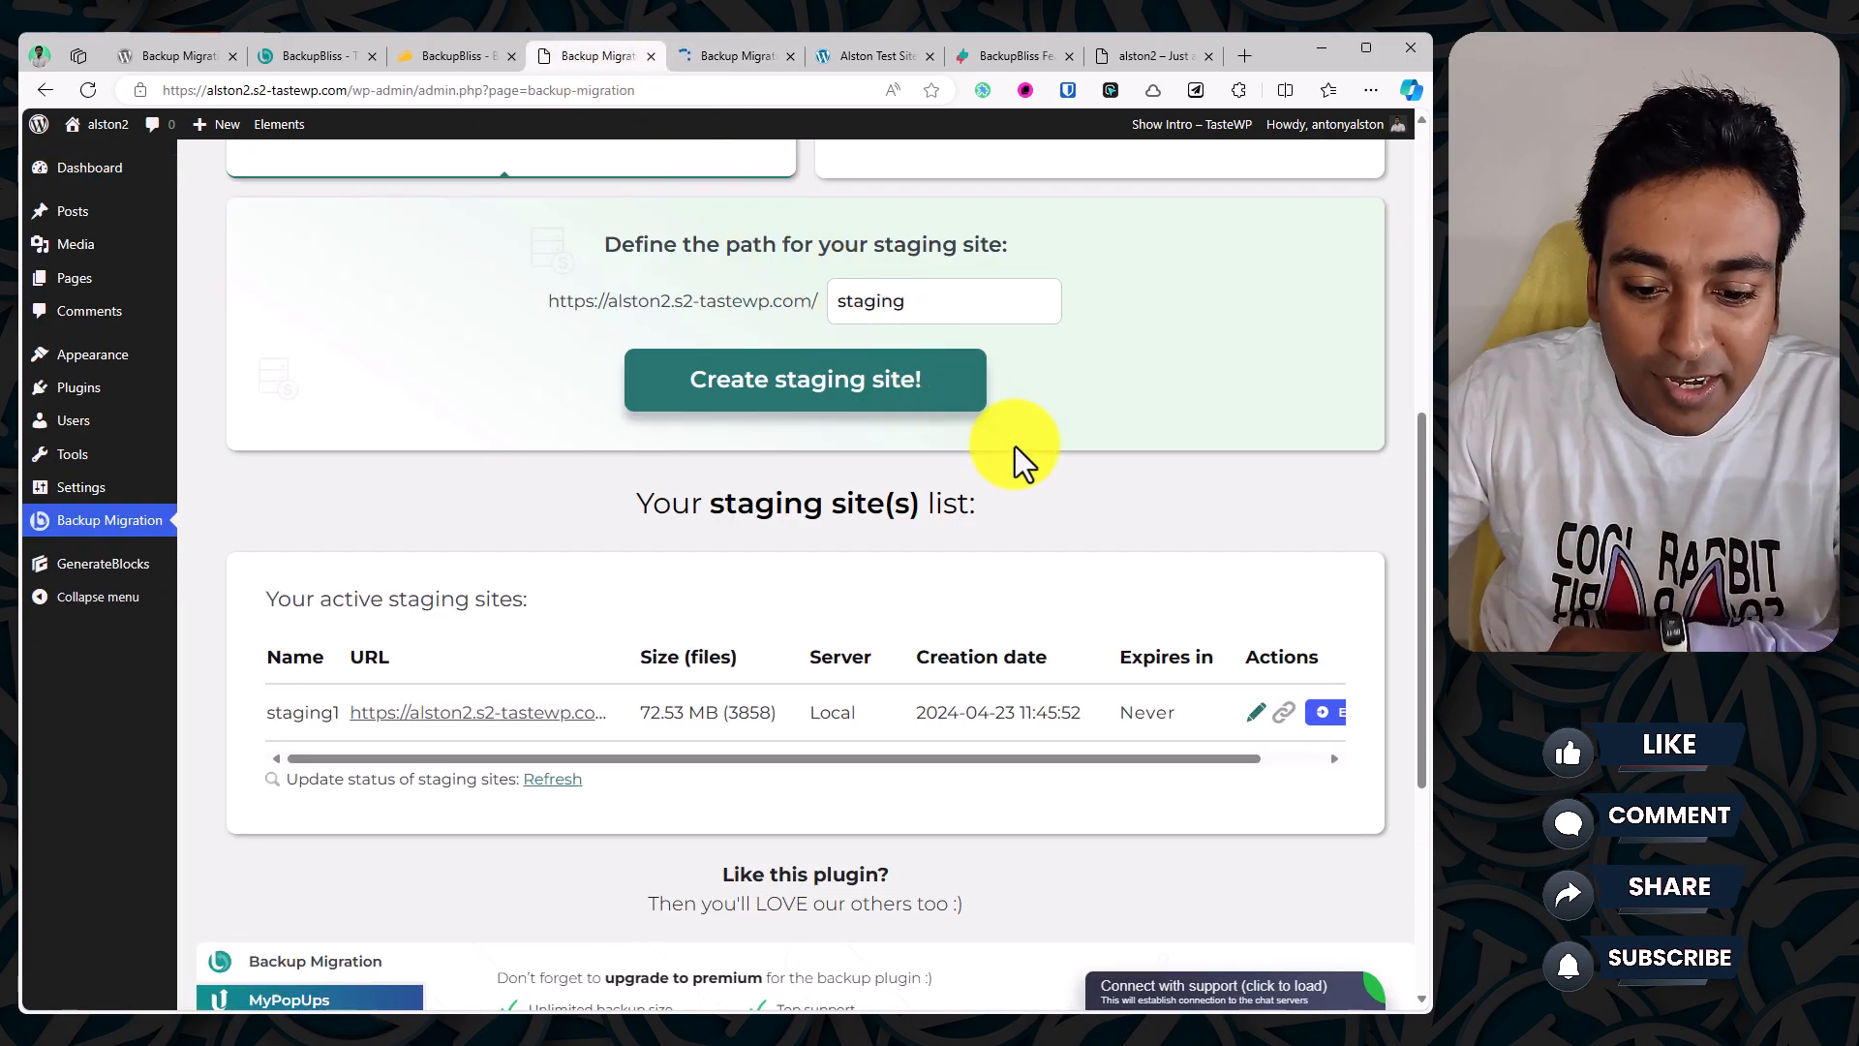
left_click(1311, 715)
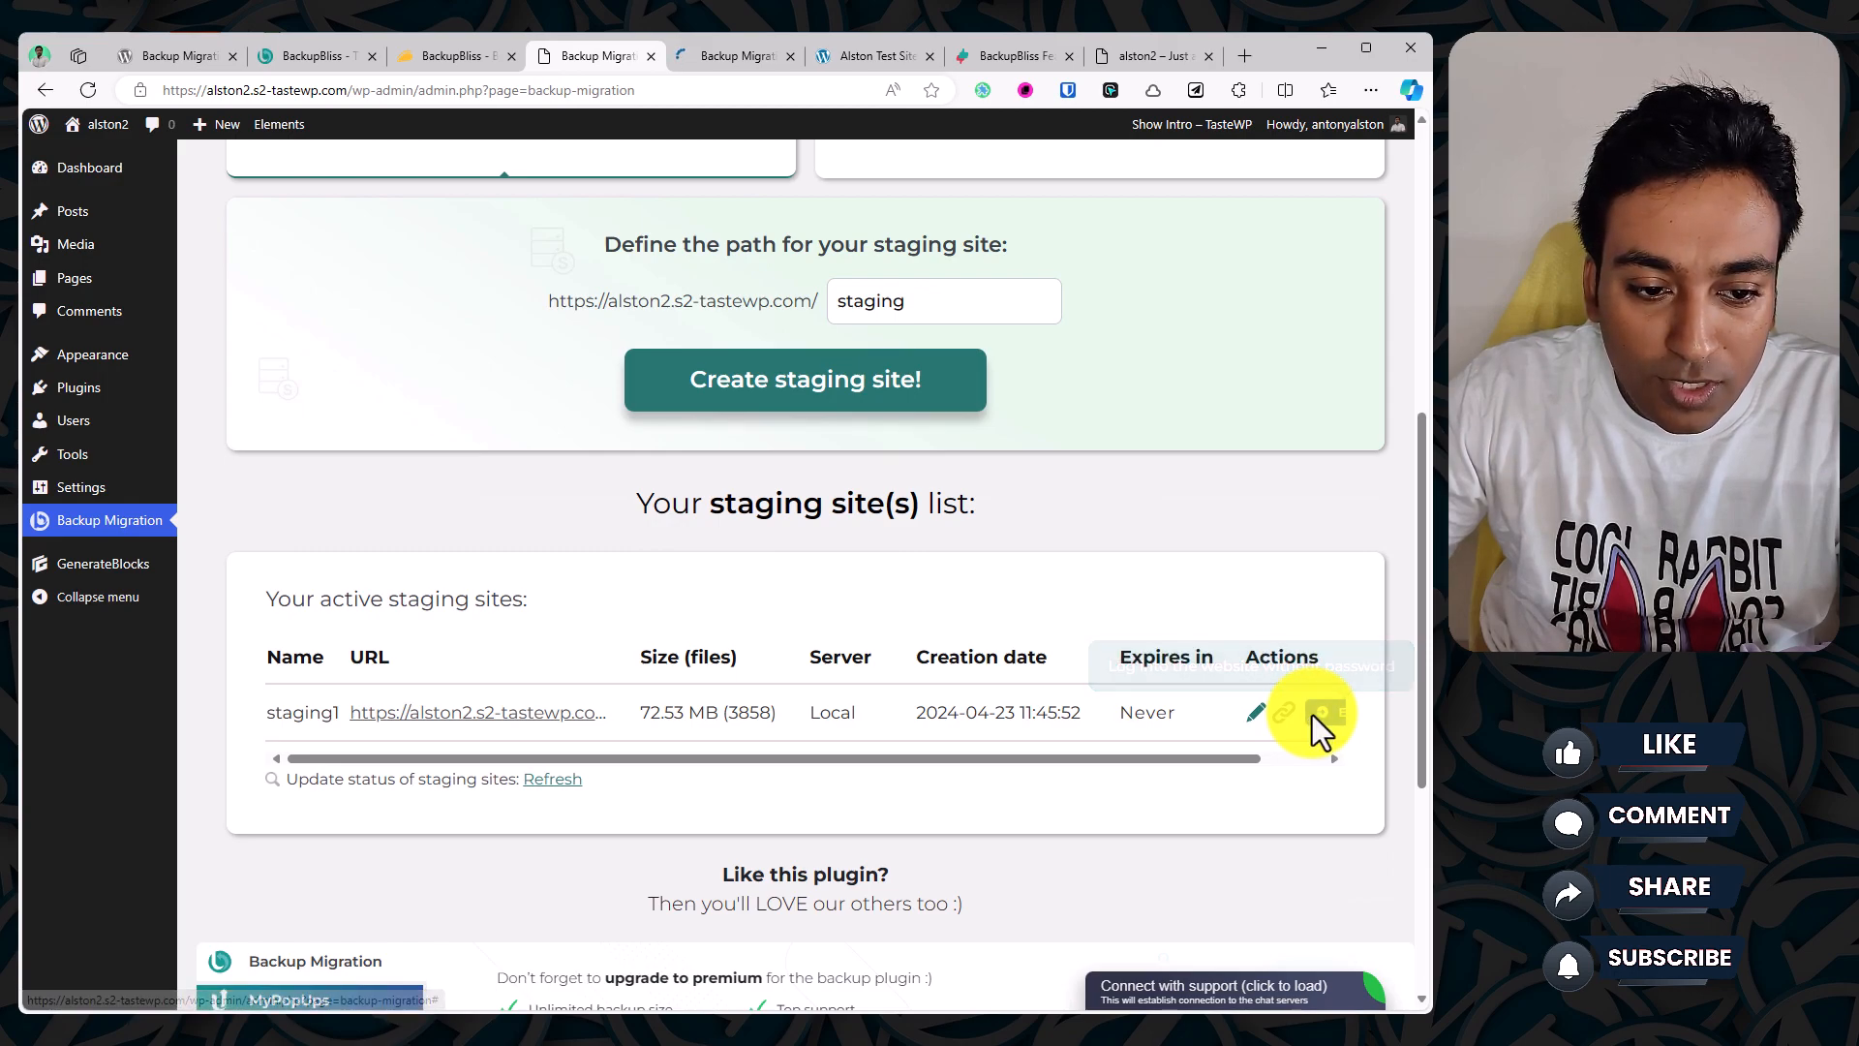
Step: On the staging site's Backup Migration page, read the staging section's notice and return to the backup creation section
left_click(734, 56)
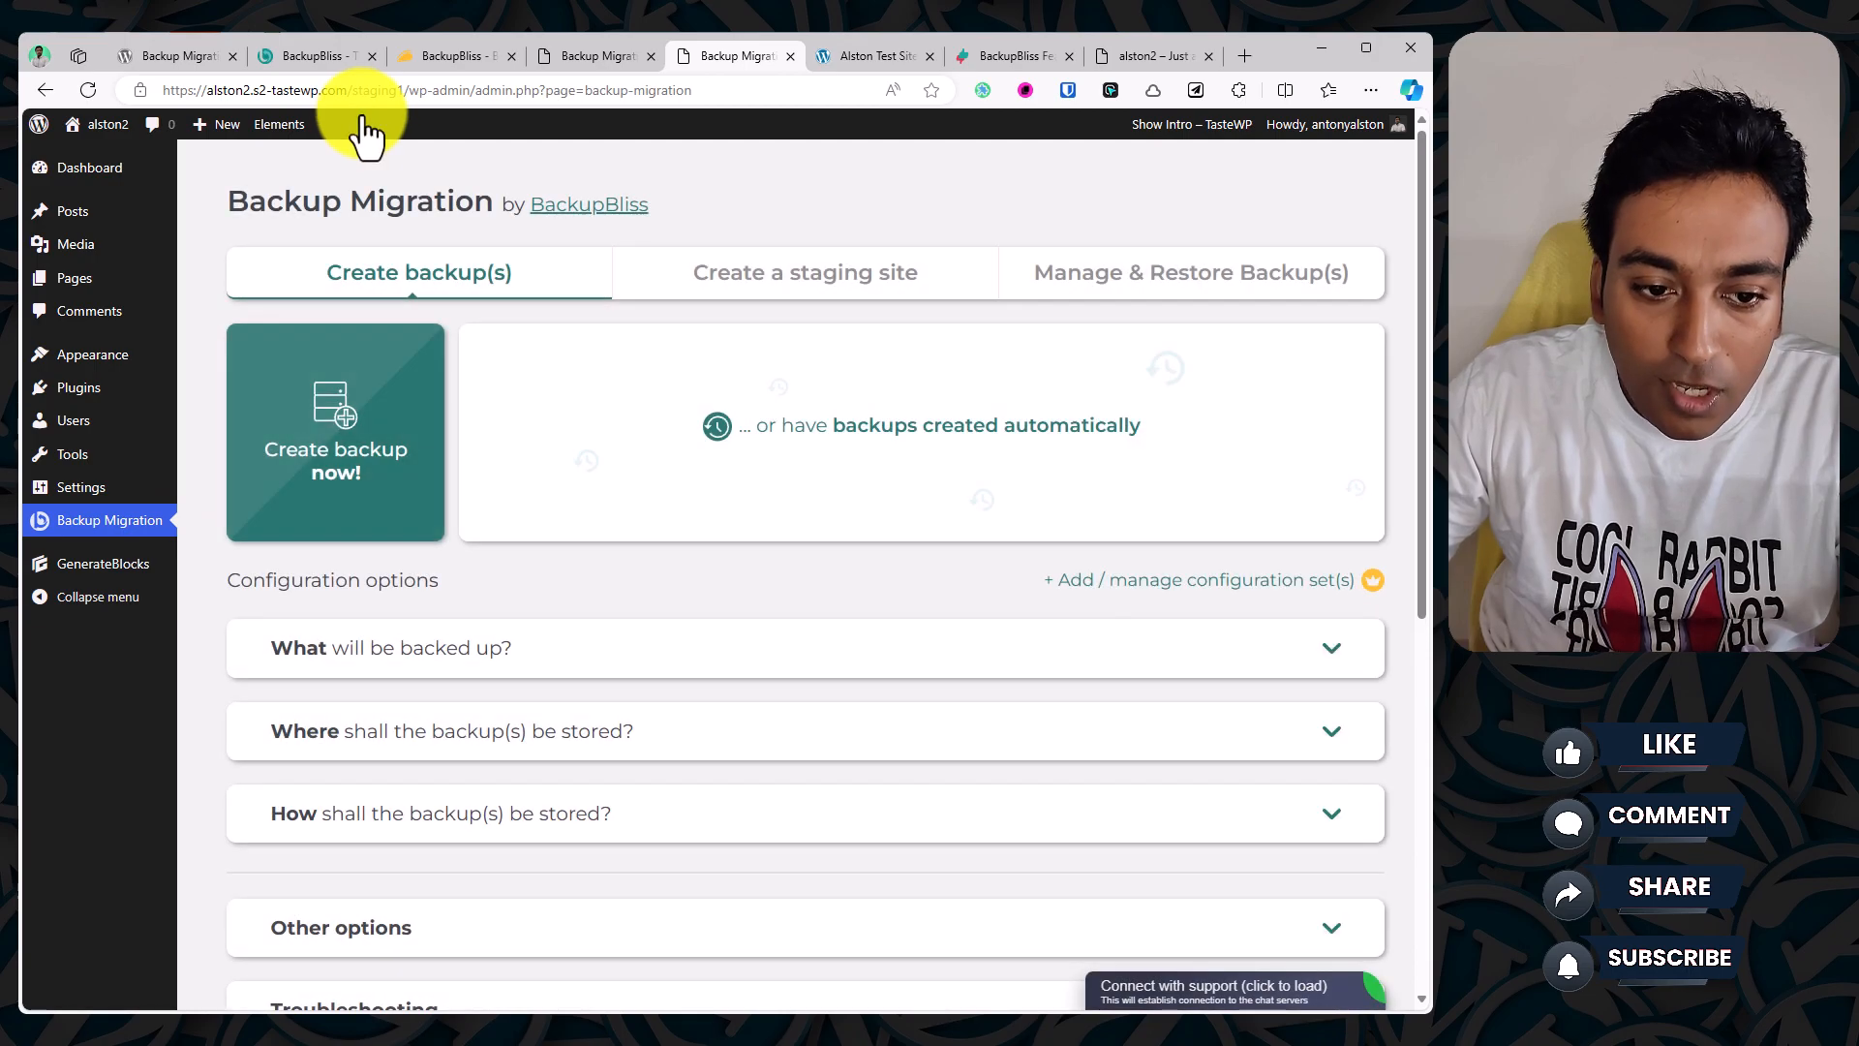
left_click(848, 291)
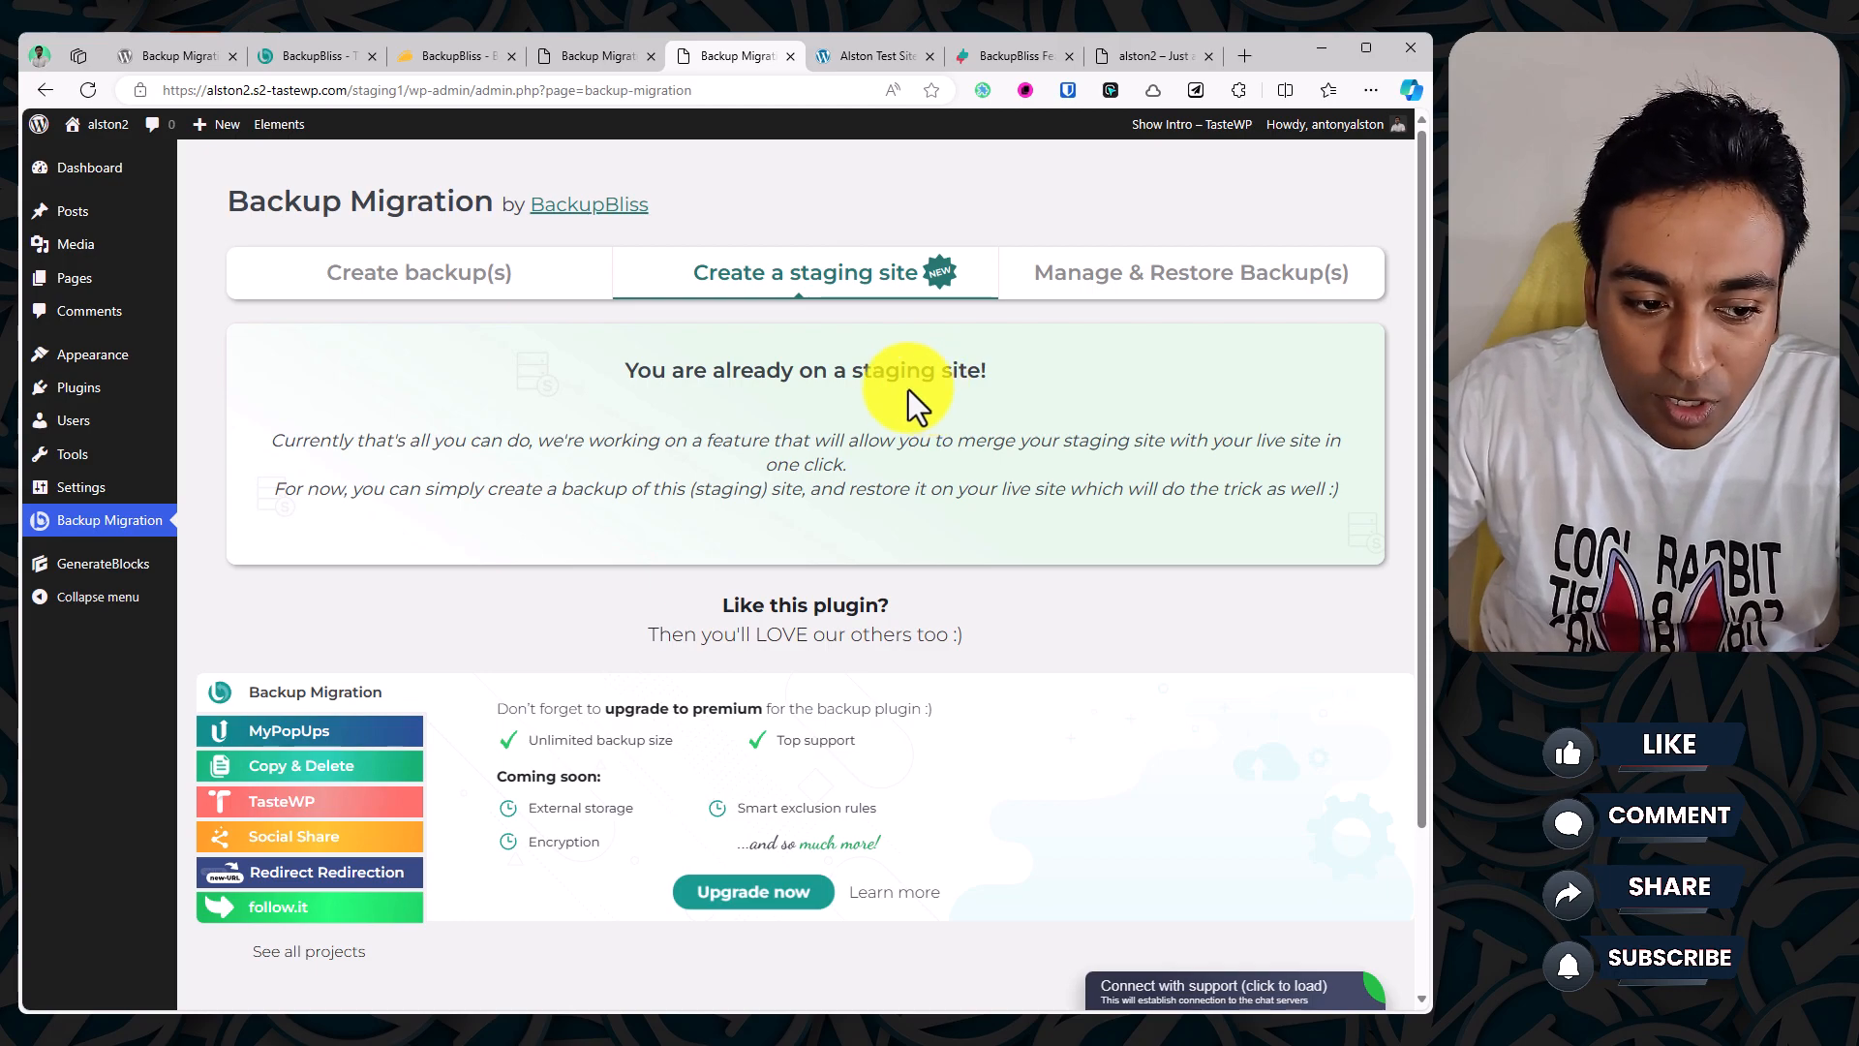
left_click(481, 307)
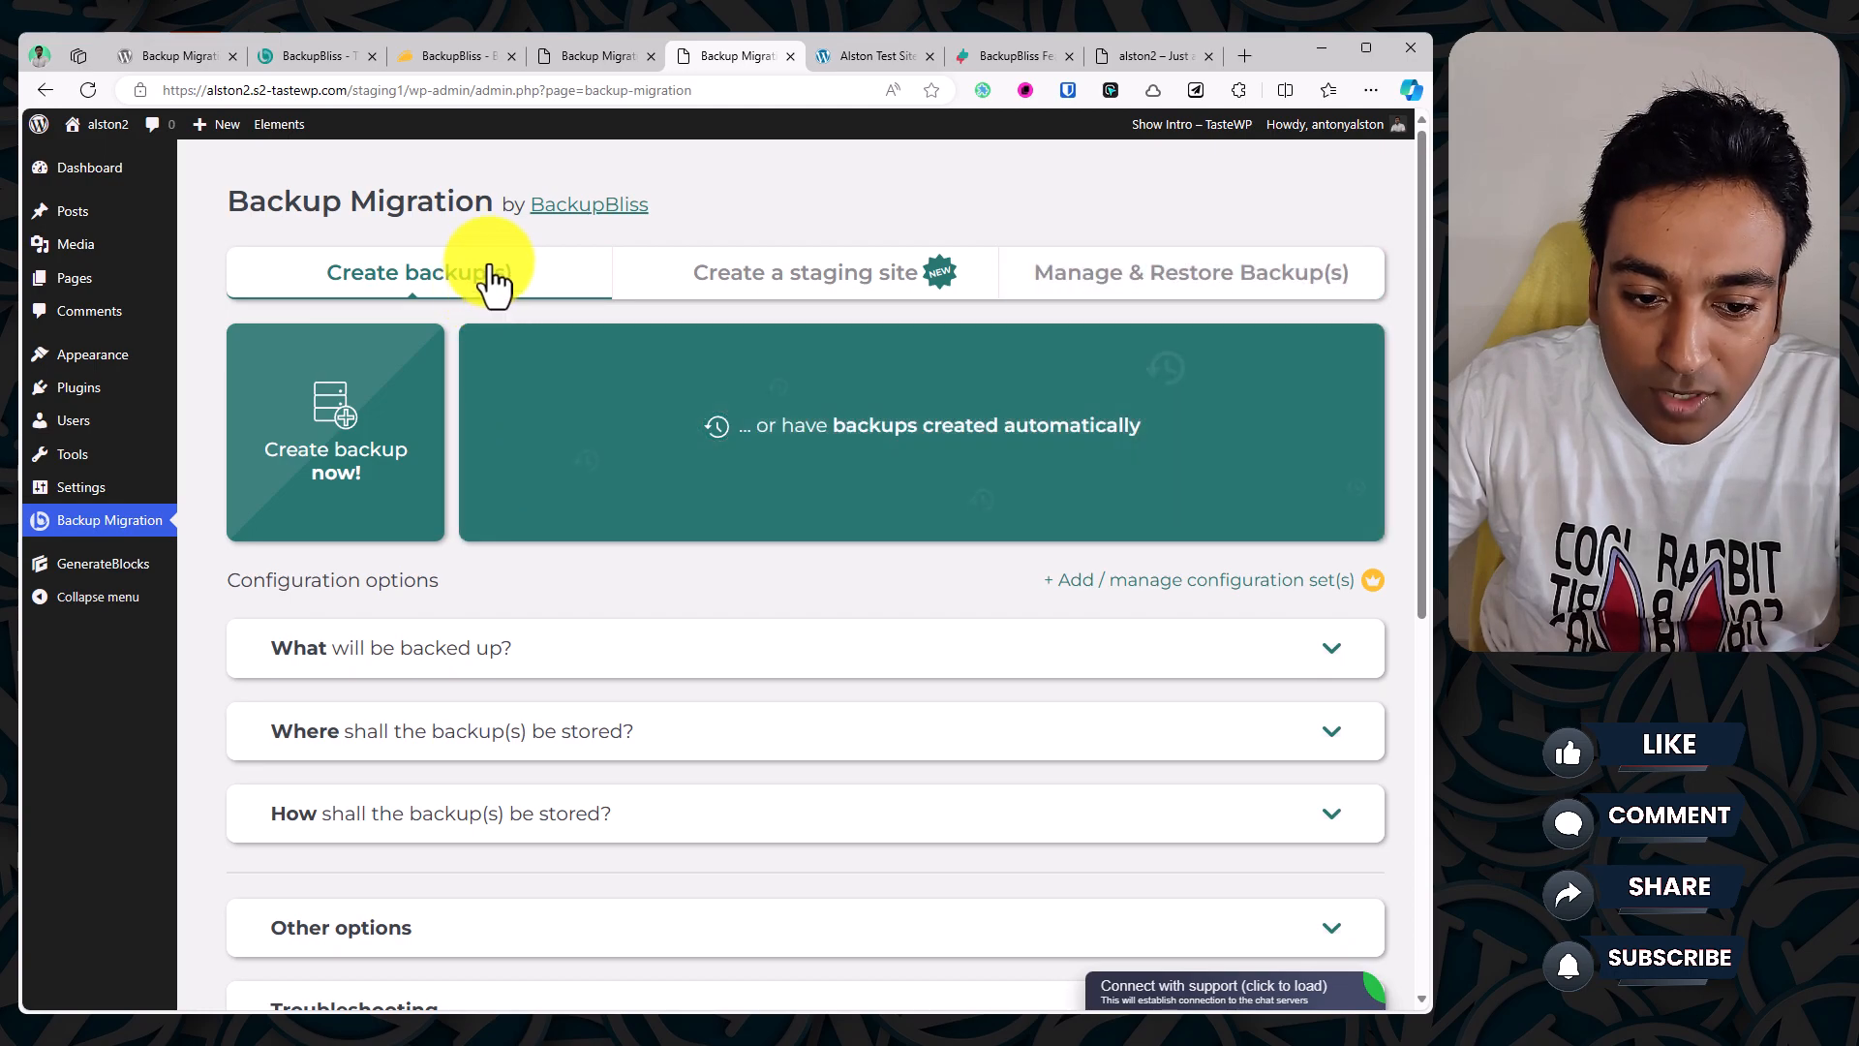
Step: Switch back to the live site's Backup Migration page and view the saved backups with their restore options
left_click(559, 60)
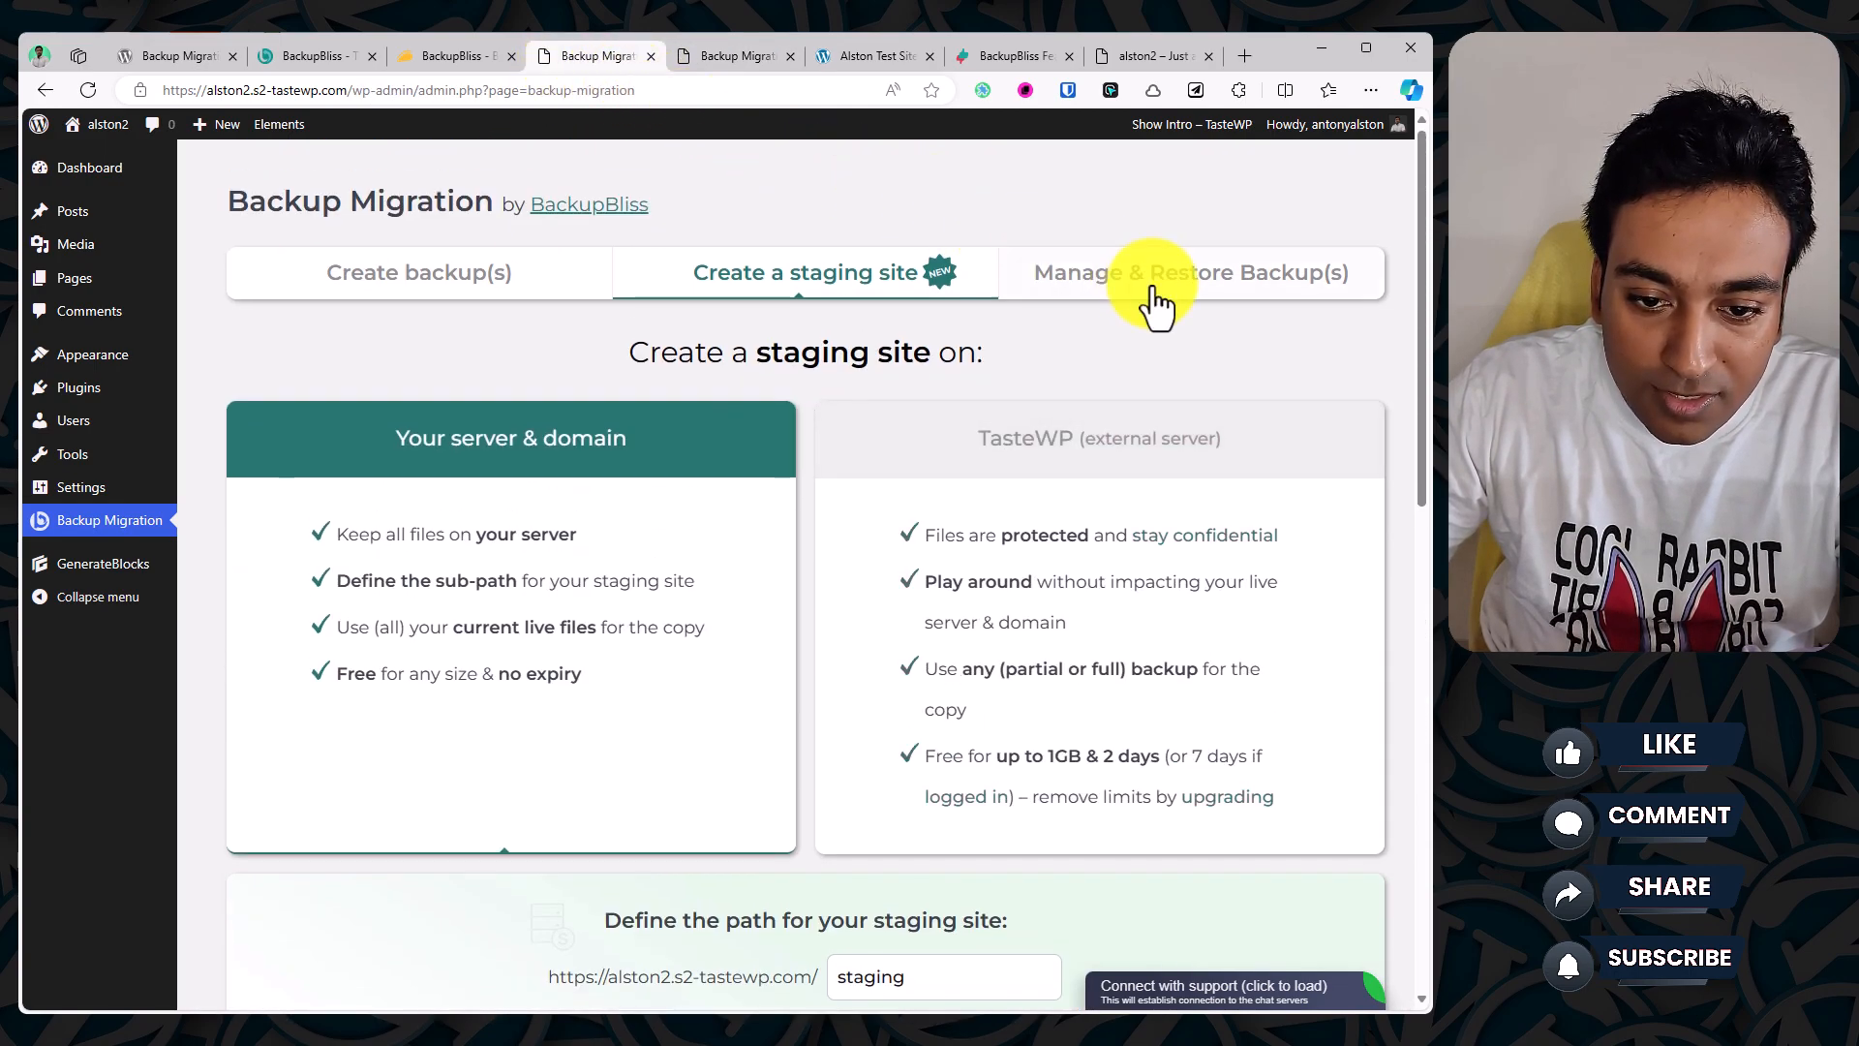
left_click(1154, 295)
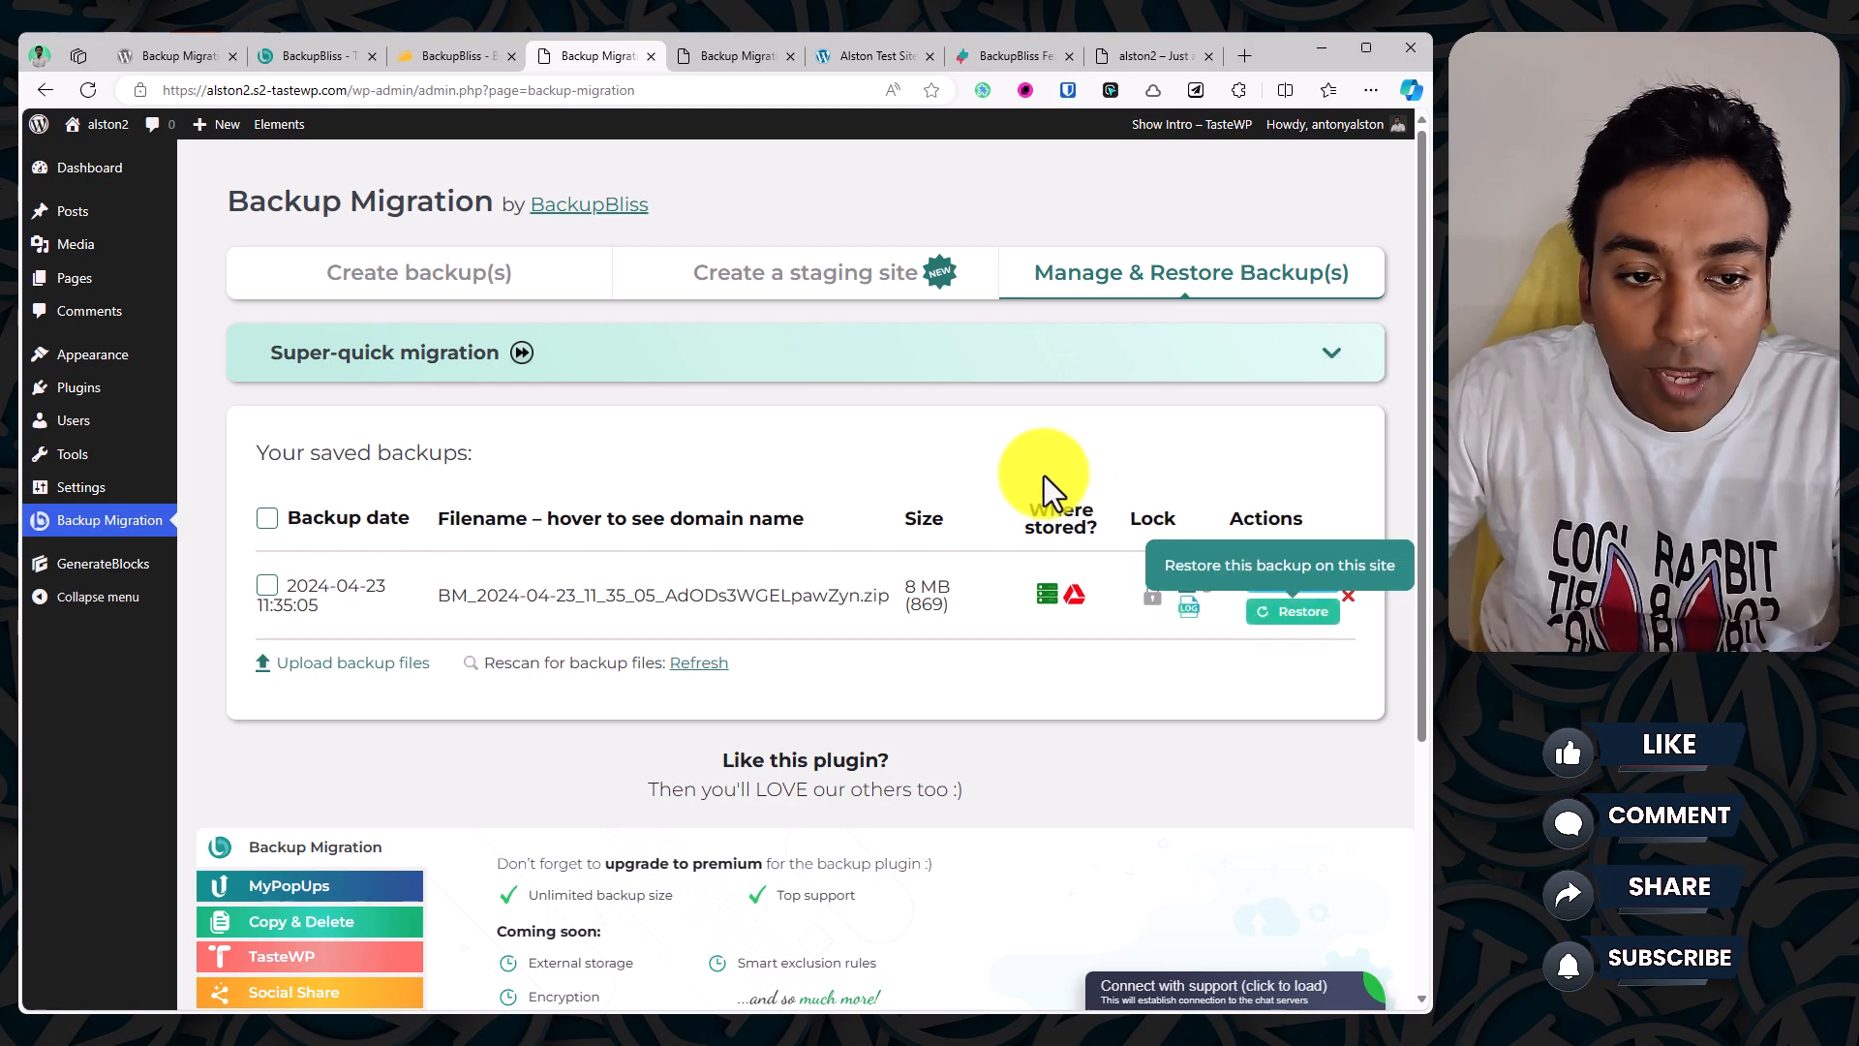
Step: Reread the staging site's notice about merging with the live site, and close the staging site's tab
left_click(724, 56)
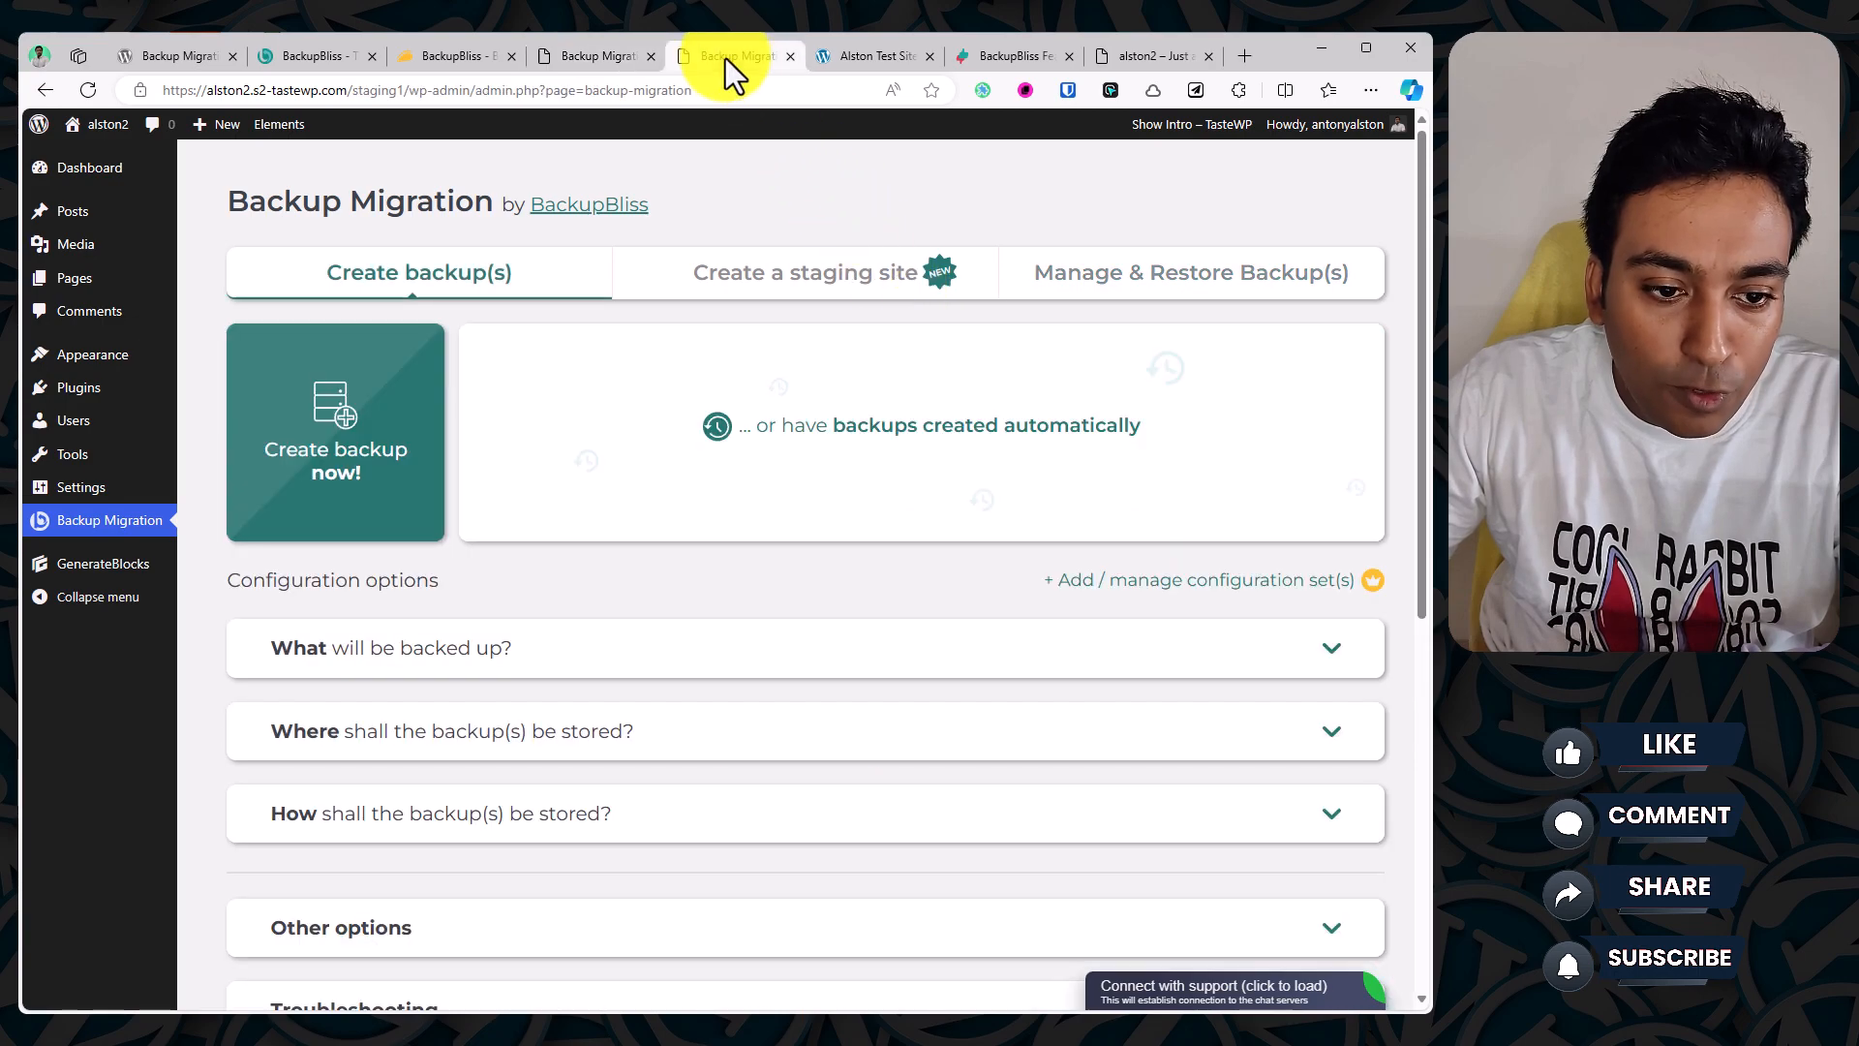
left_click(768, 305)
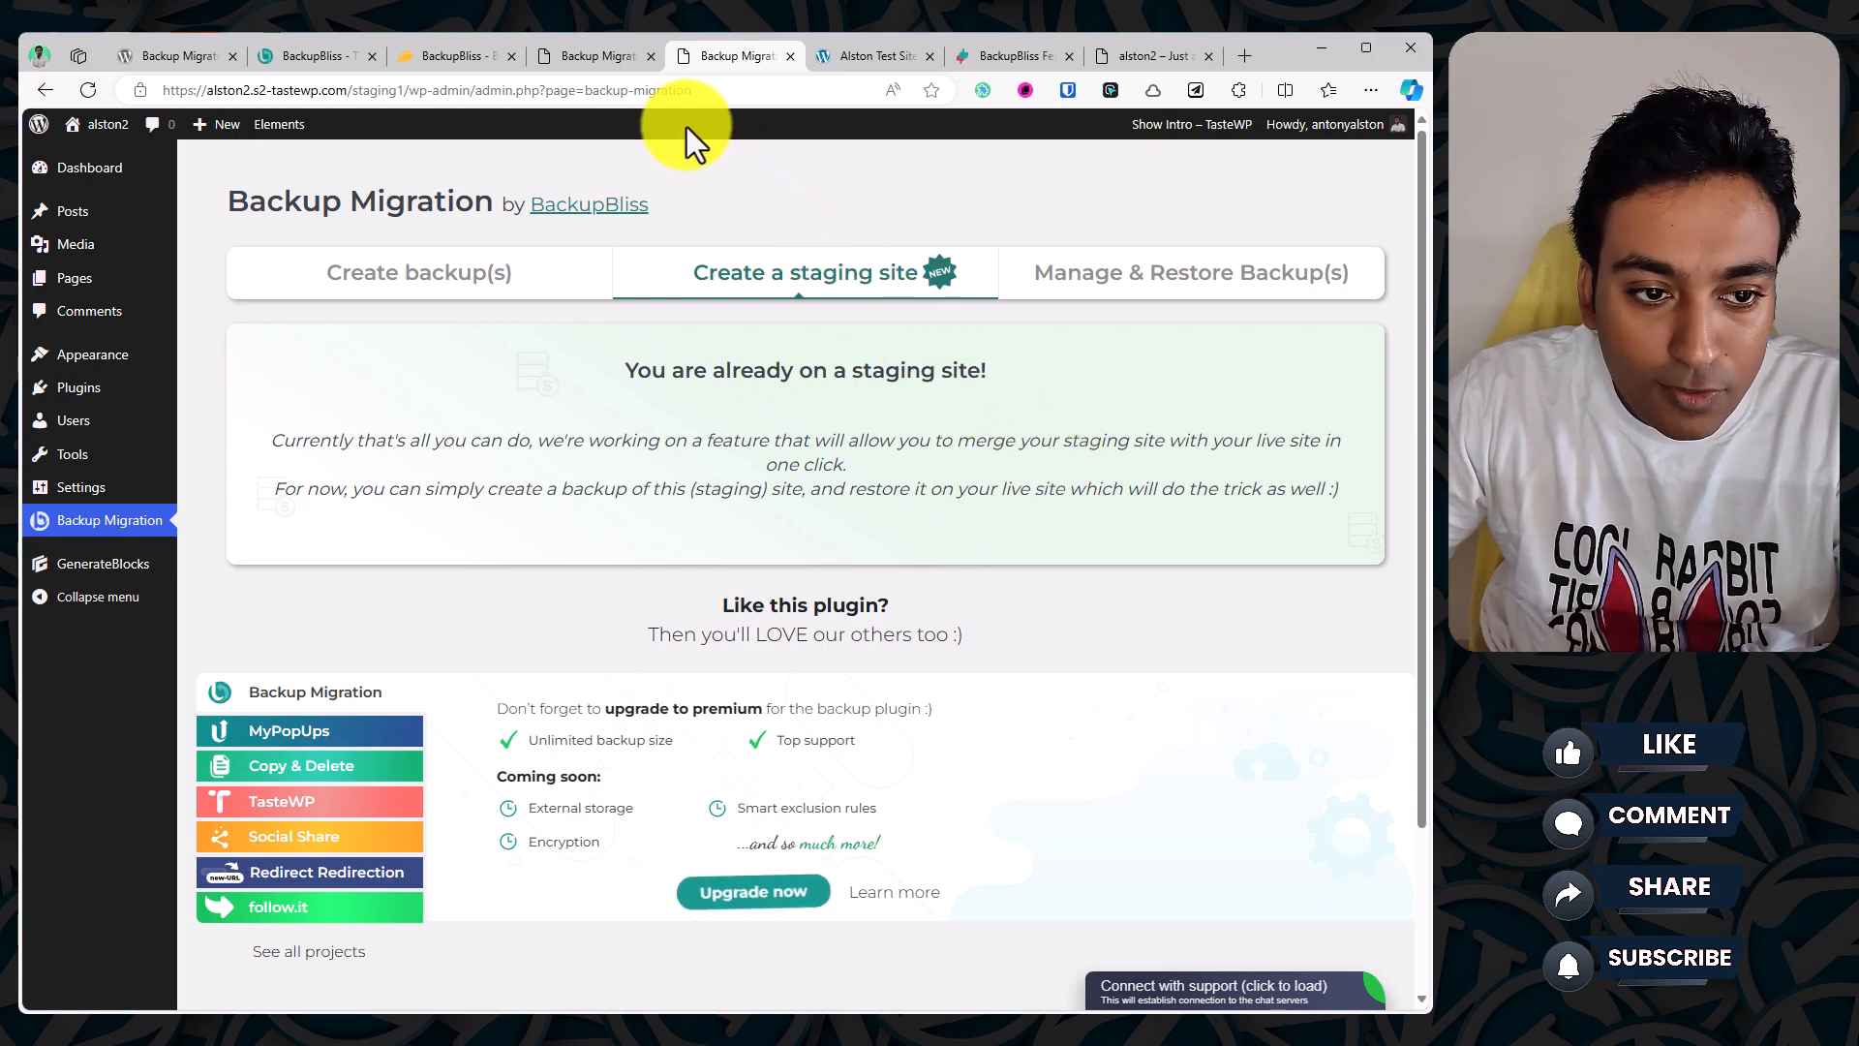
left_click(617, 60)
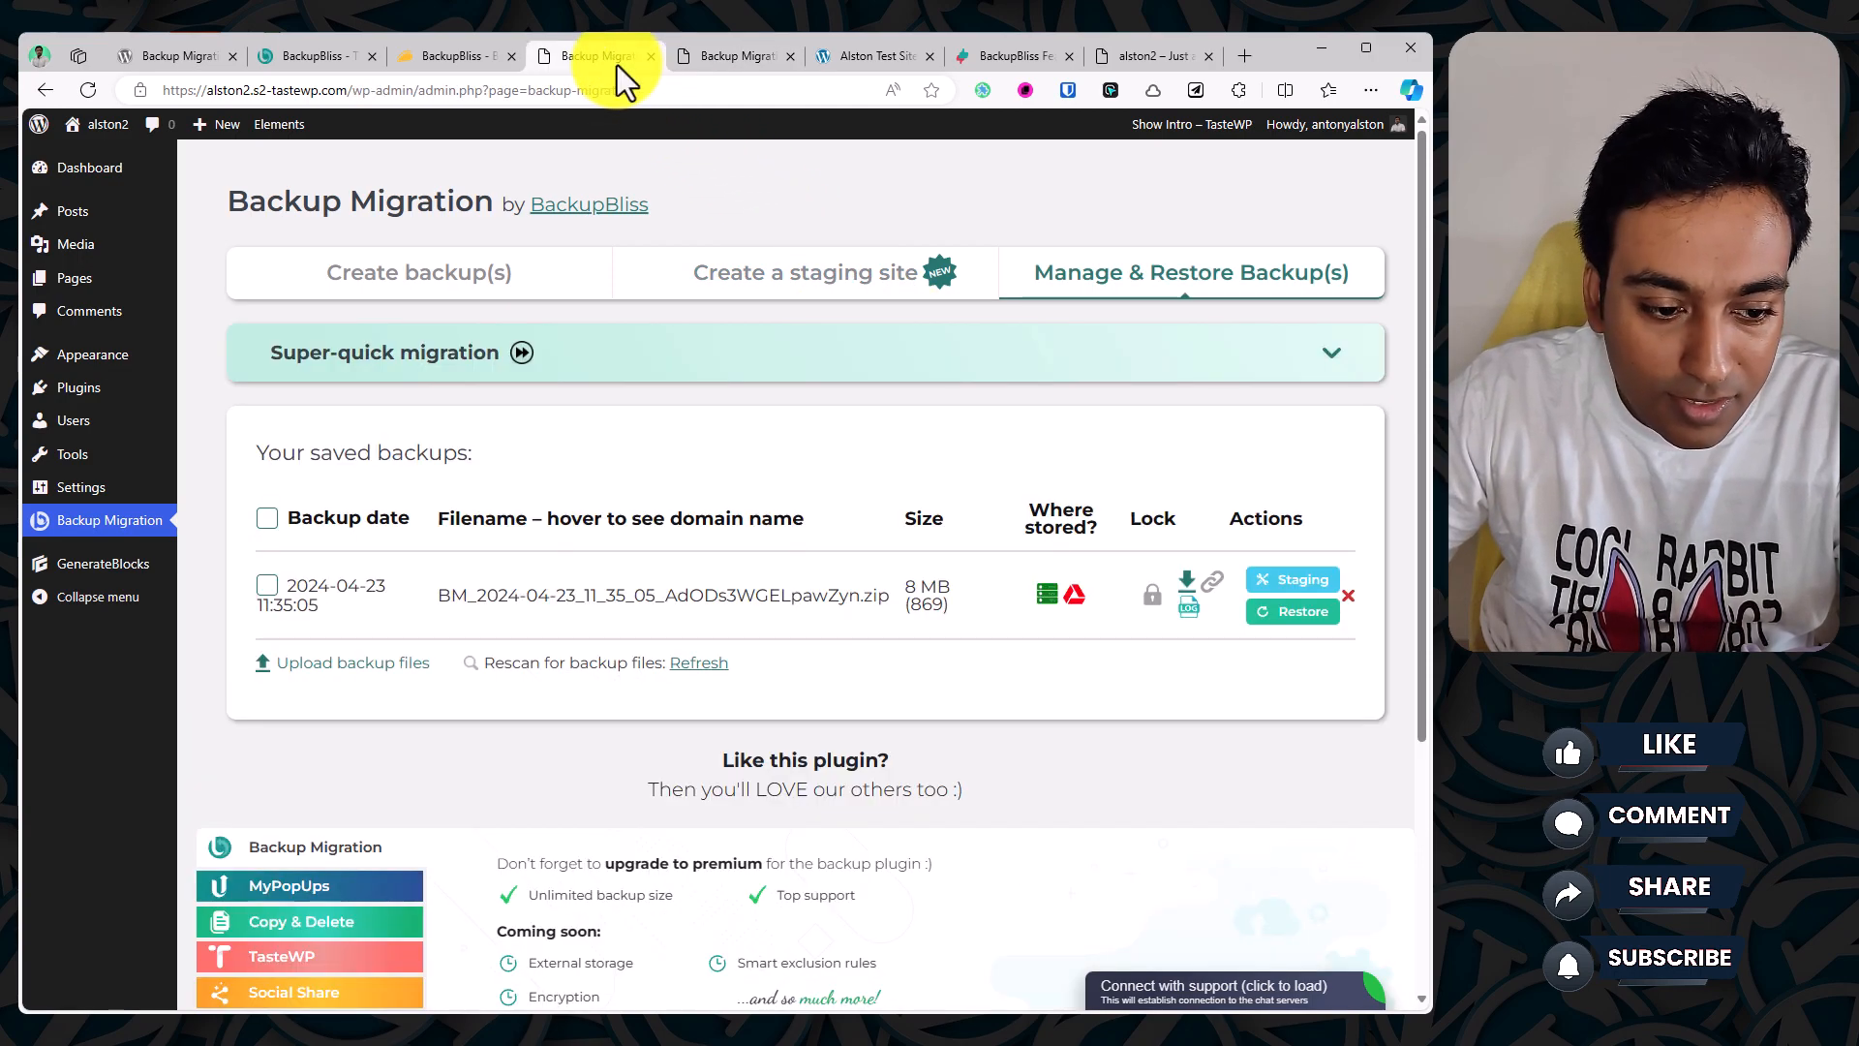
left_click(791, 57)
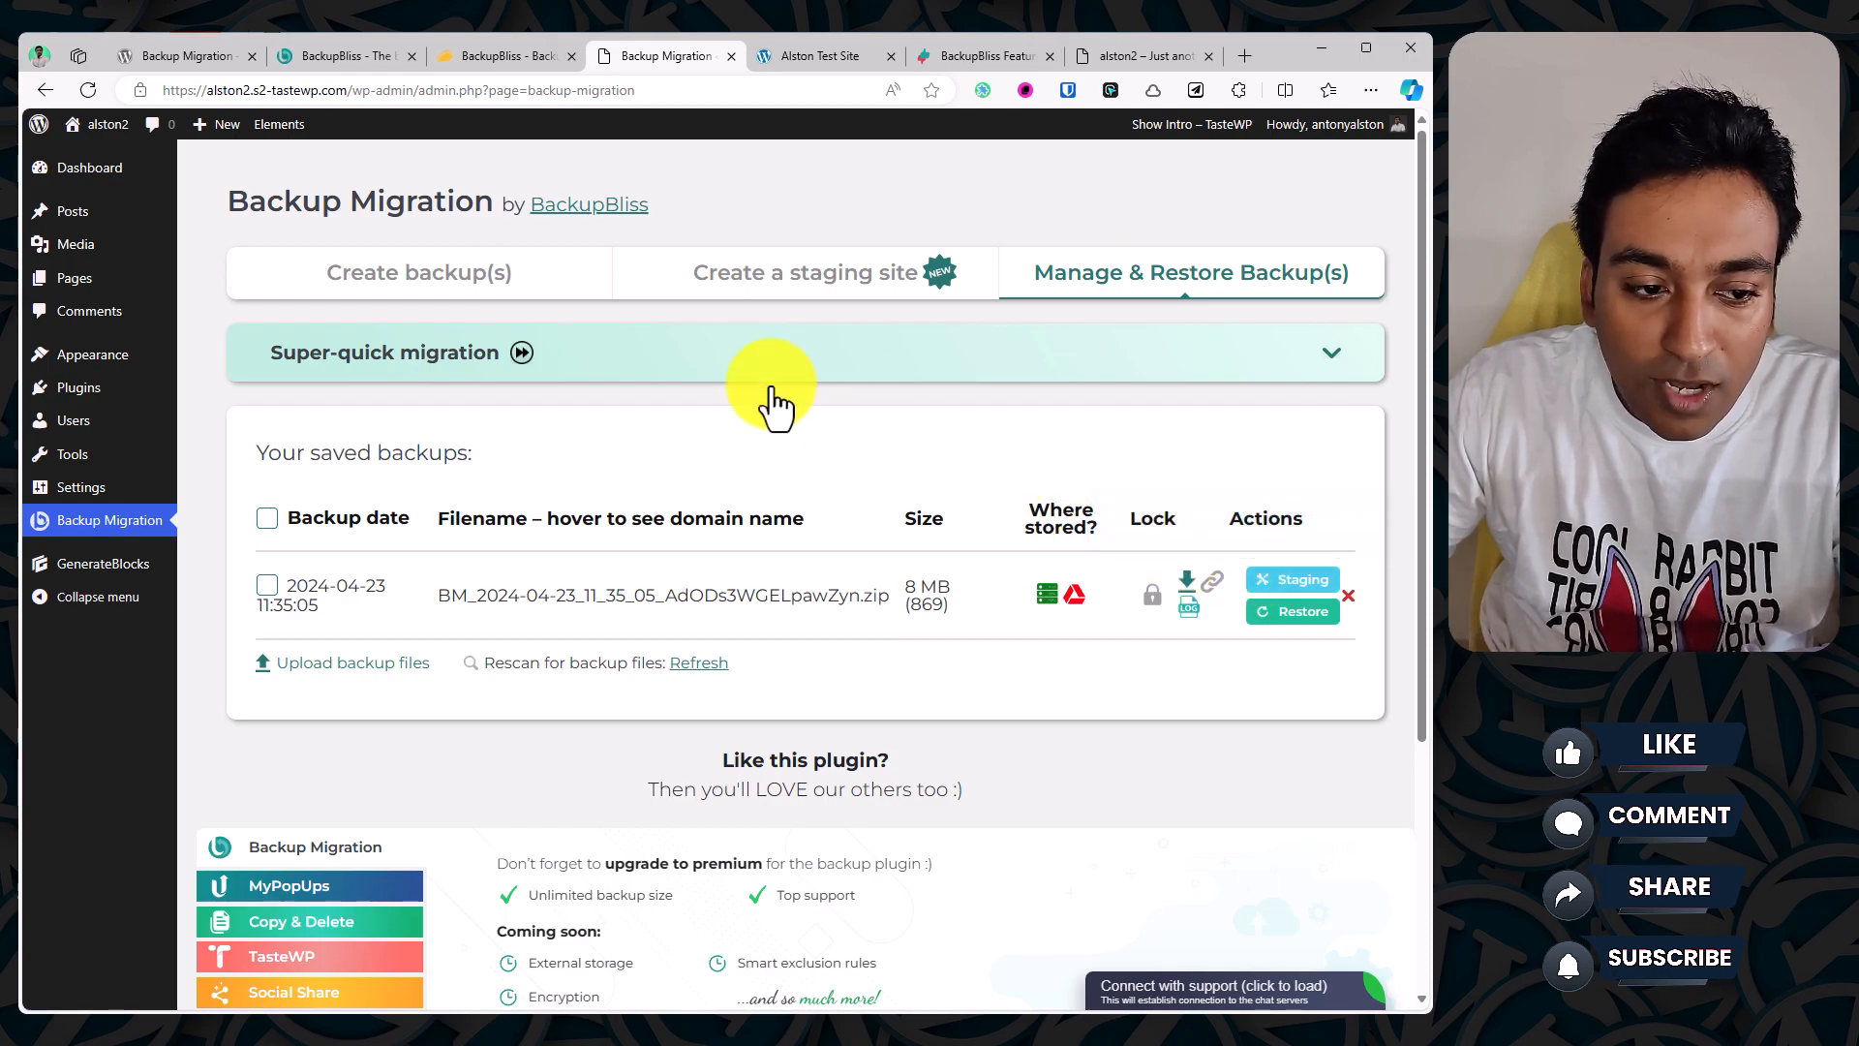
Step: Review the backup creation, staging site and saved backups sections, and open the staging options from the saved backup's actions
left_click(501, 293)
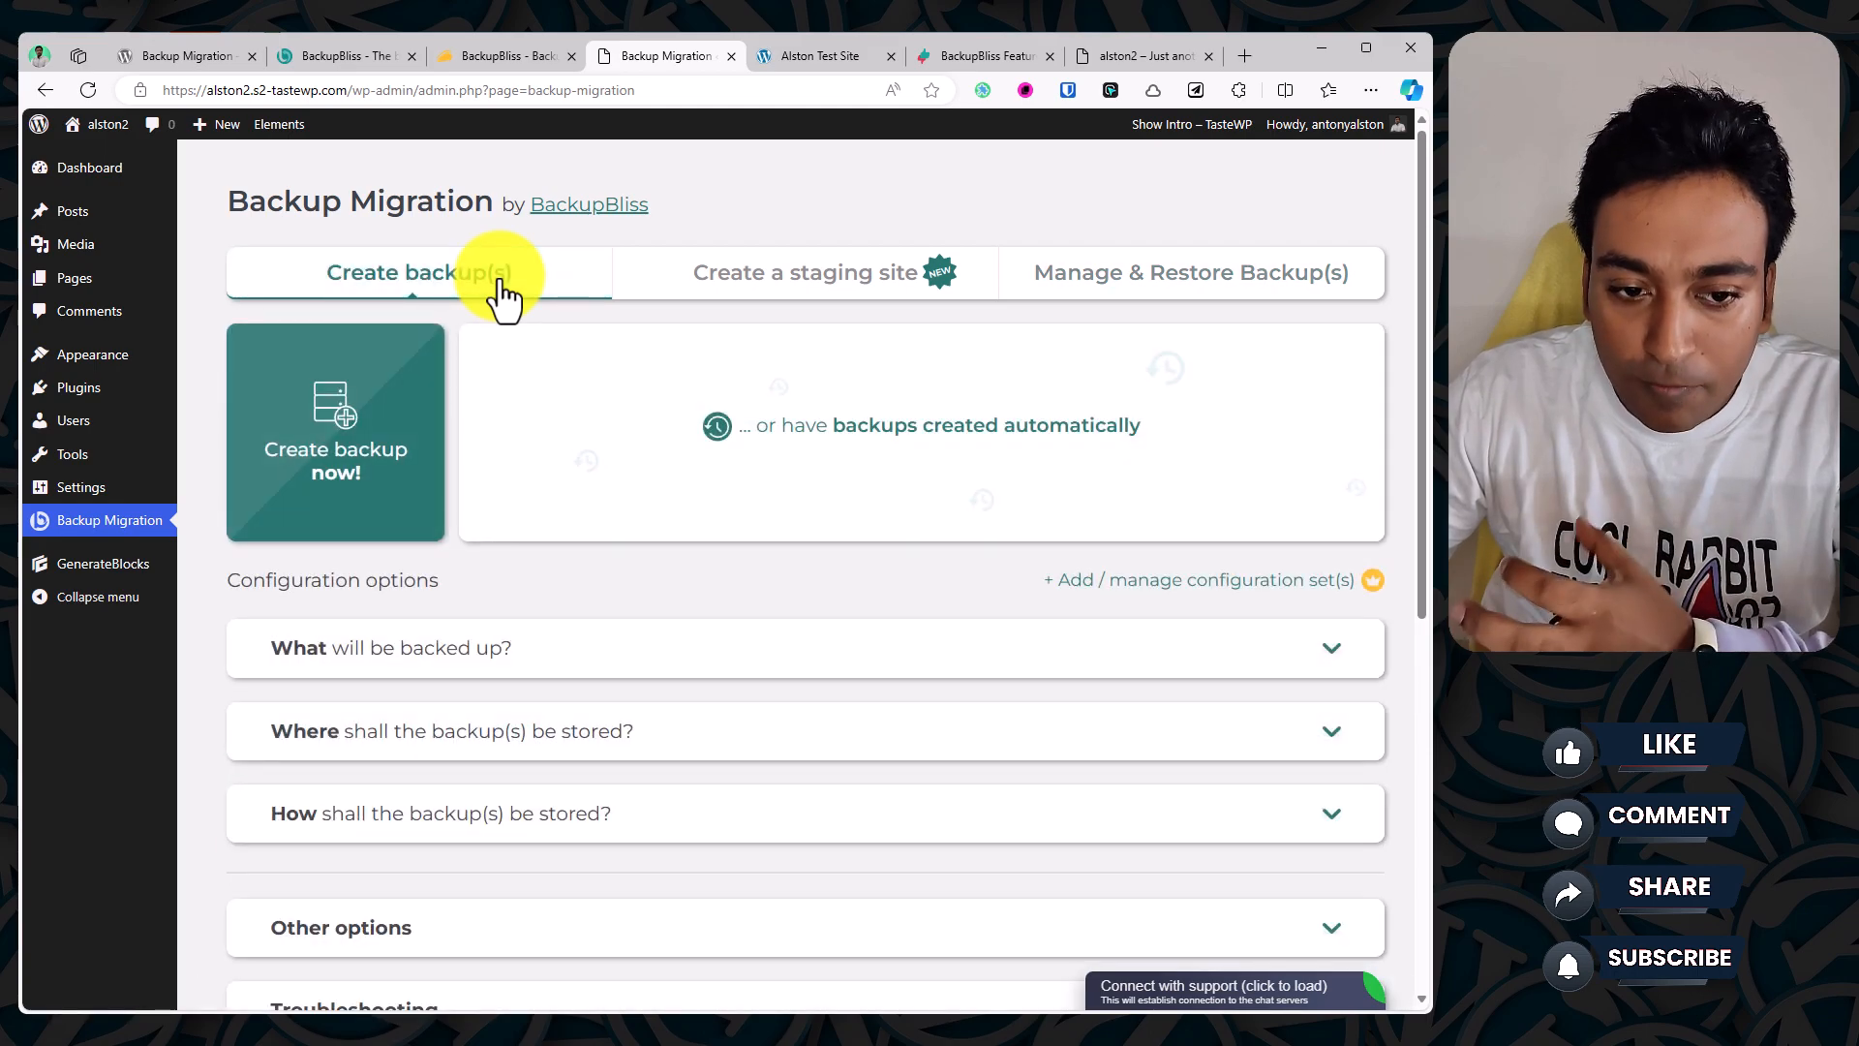
left_click(698, 278)
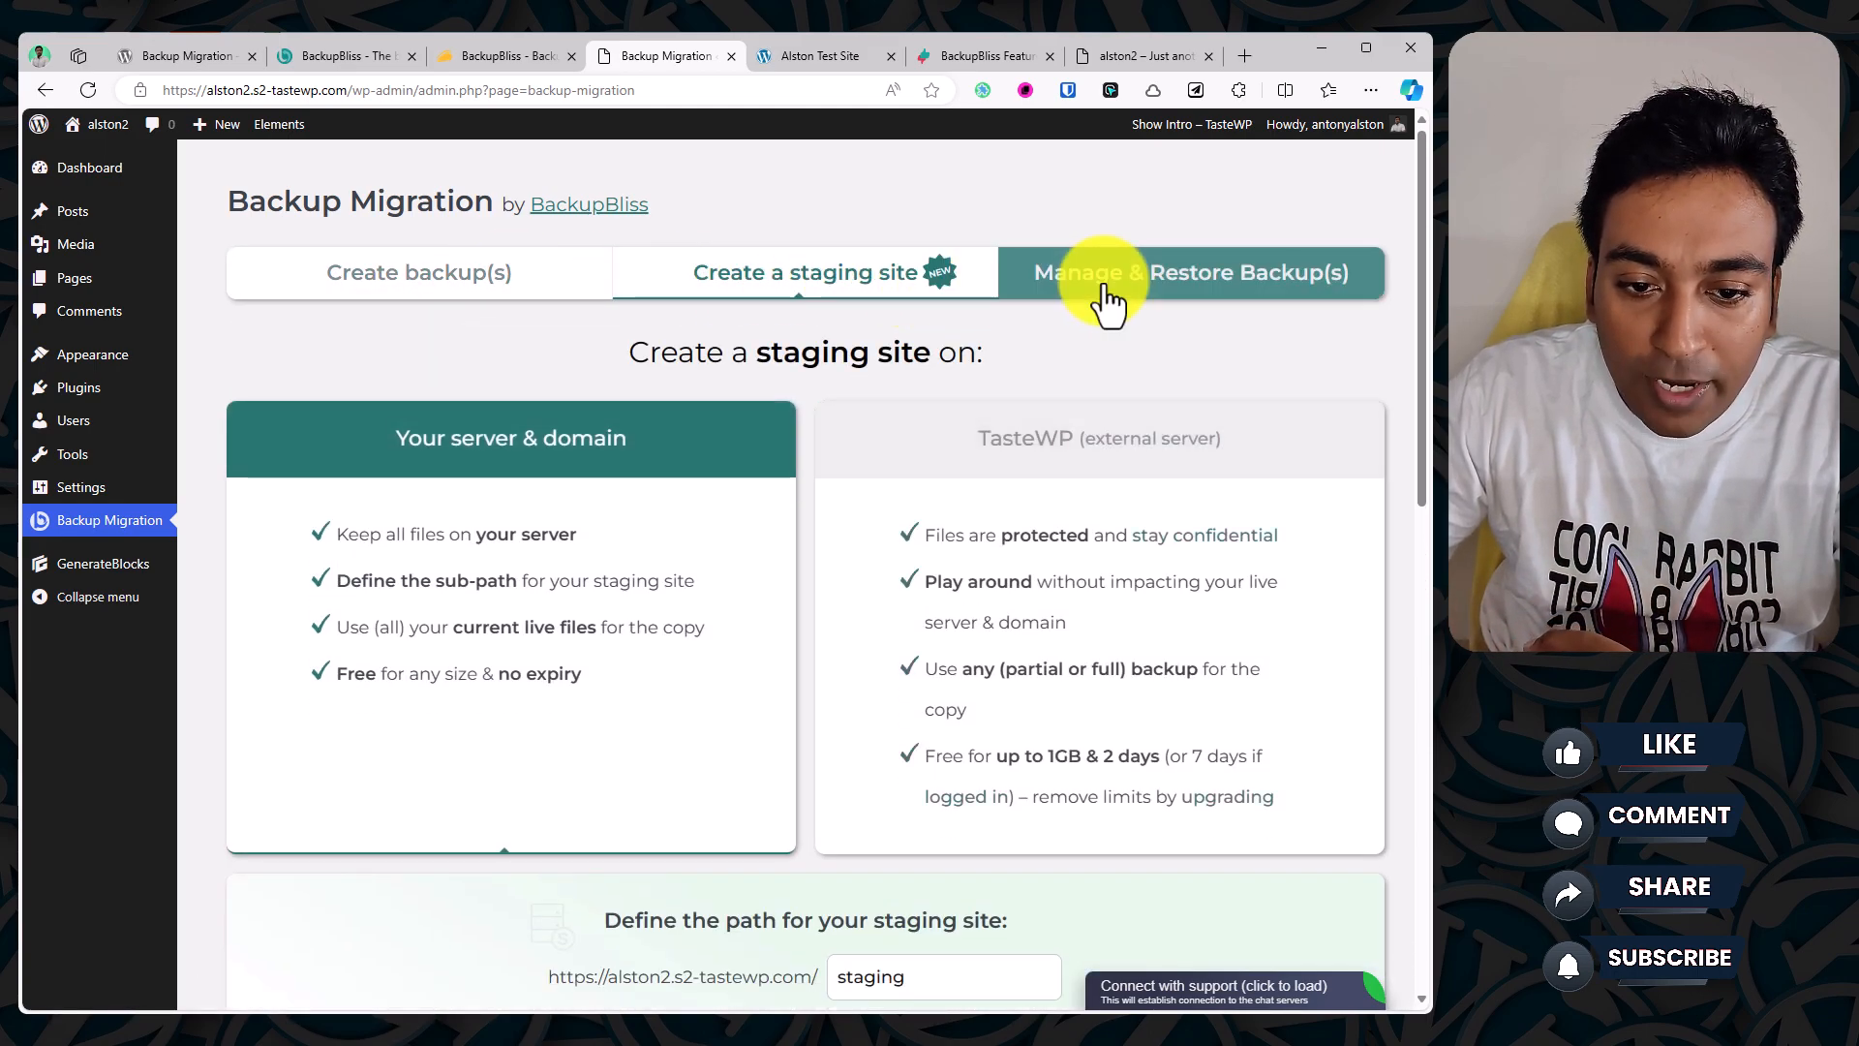
left_click(1062, 274)
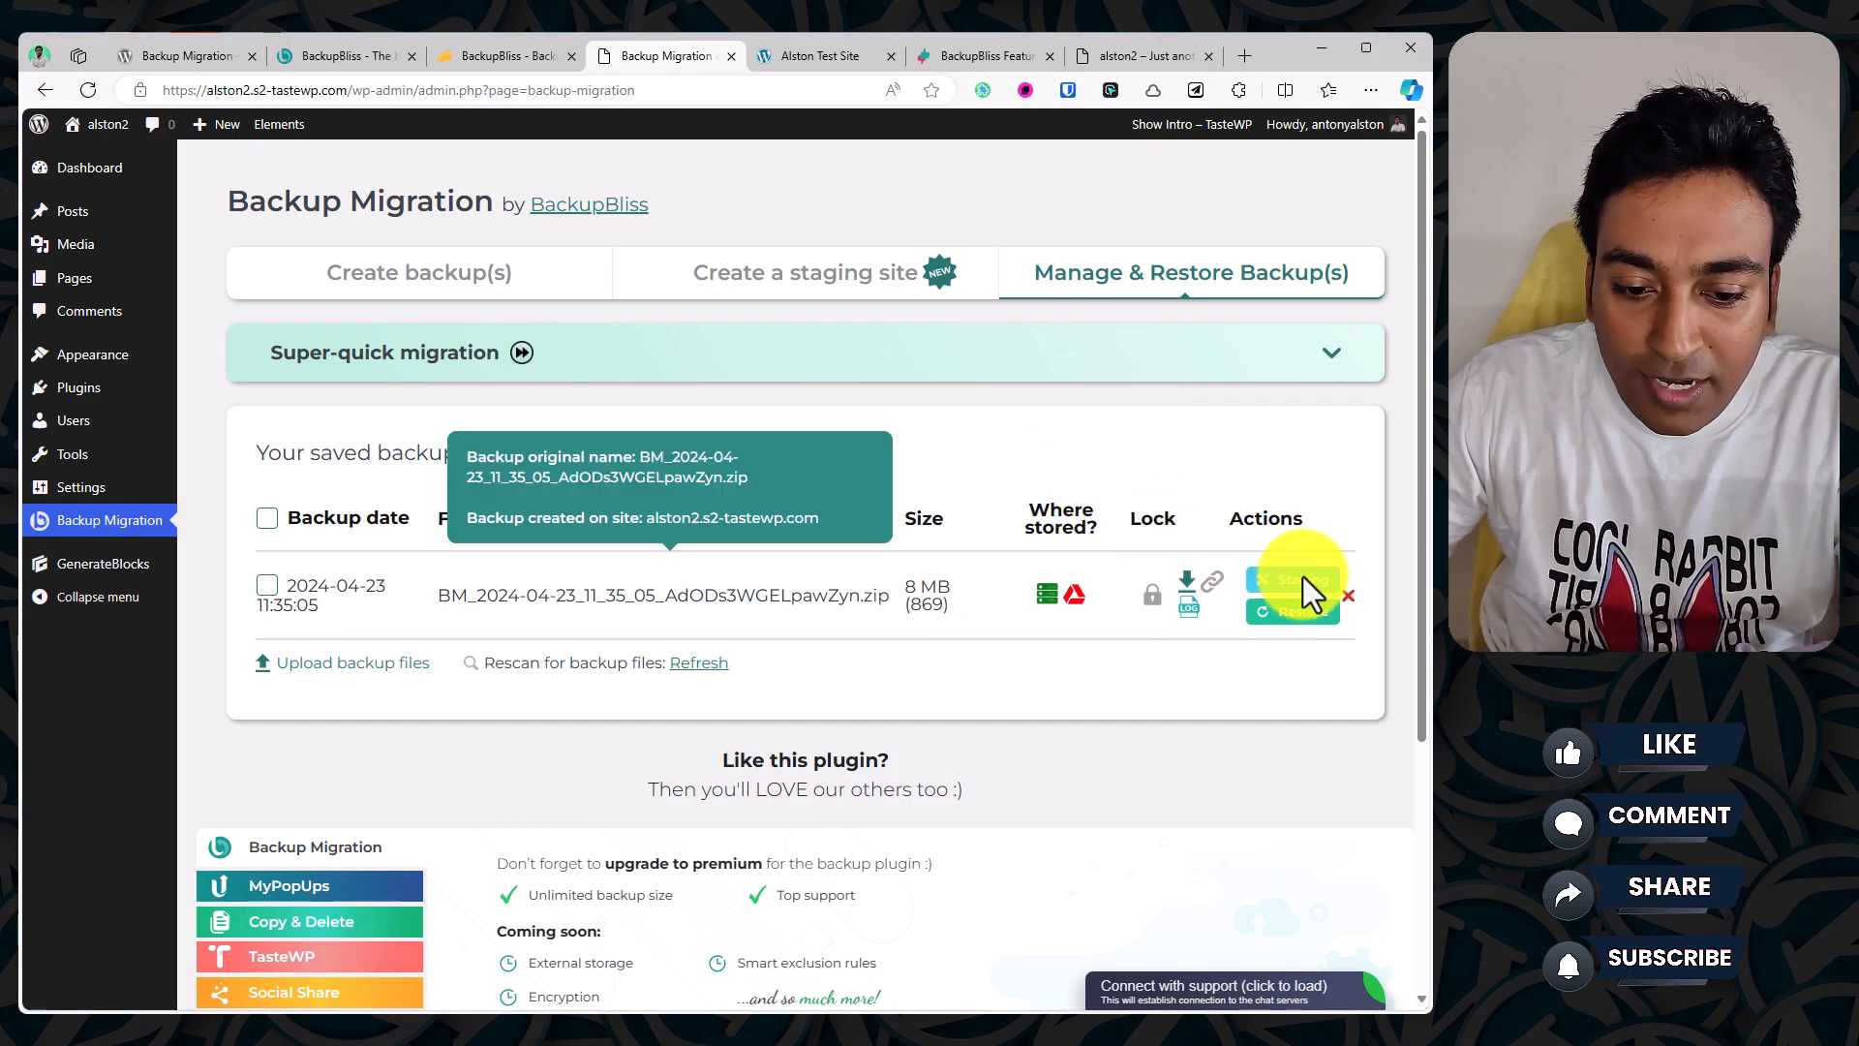
left_click(1263, 581)
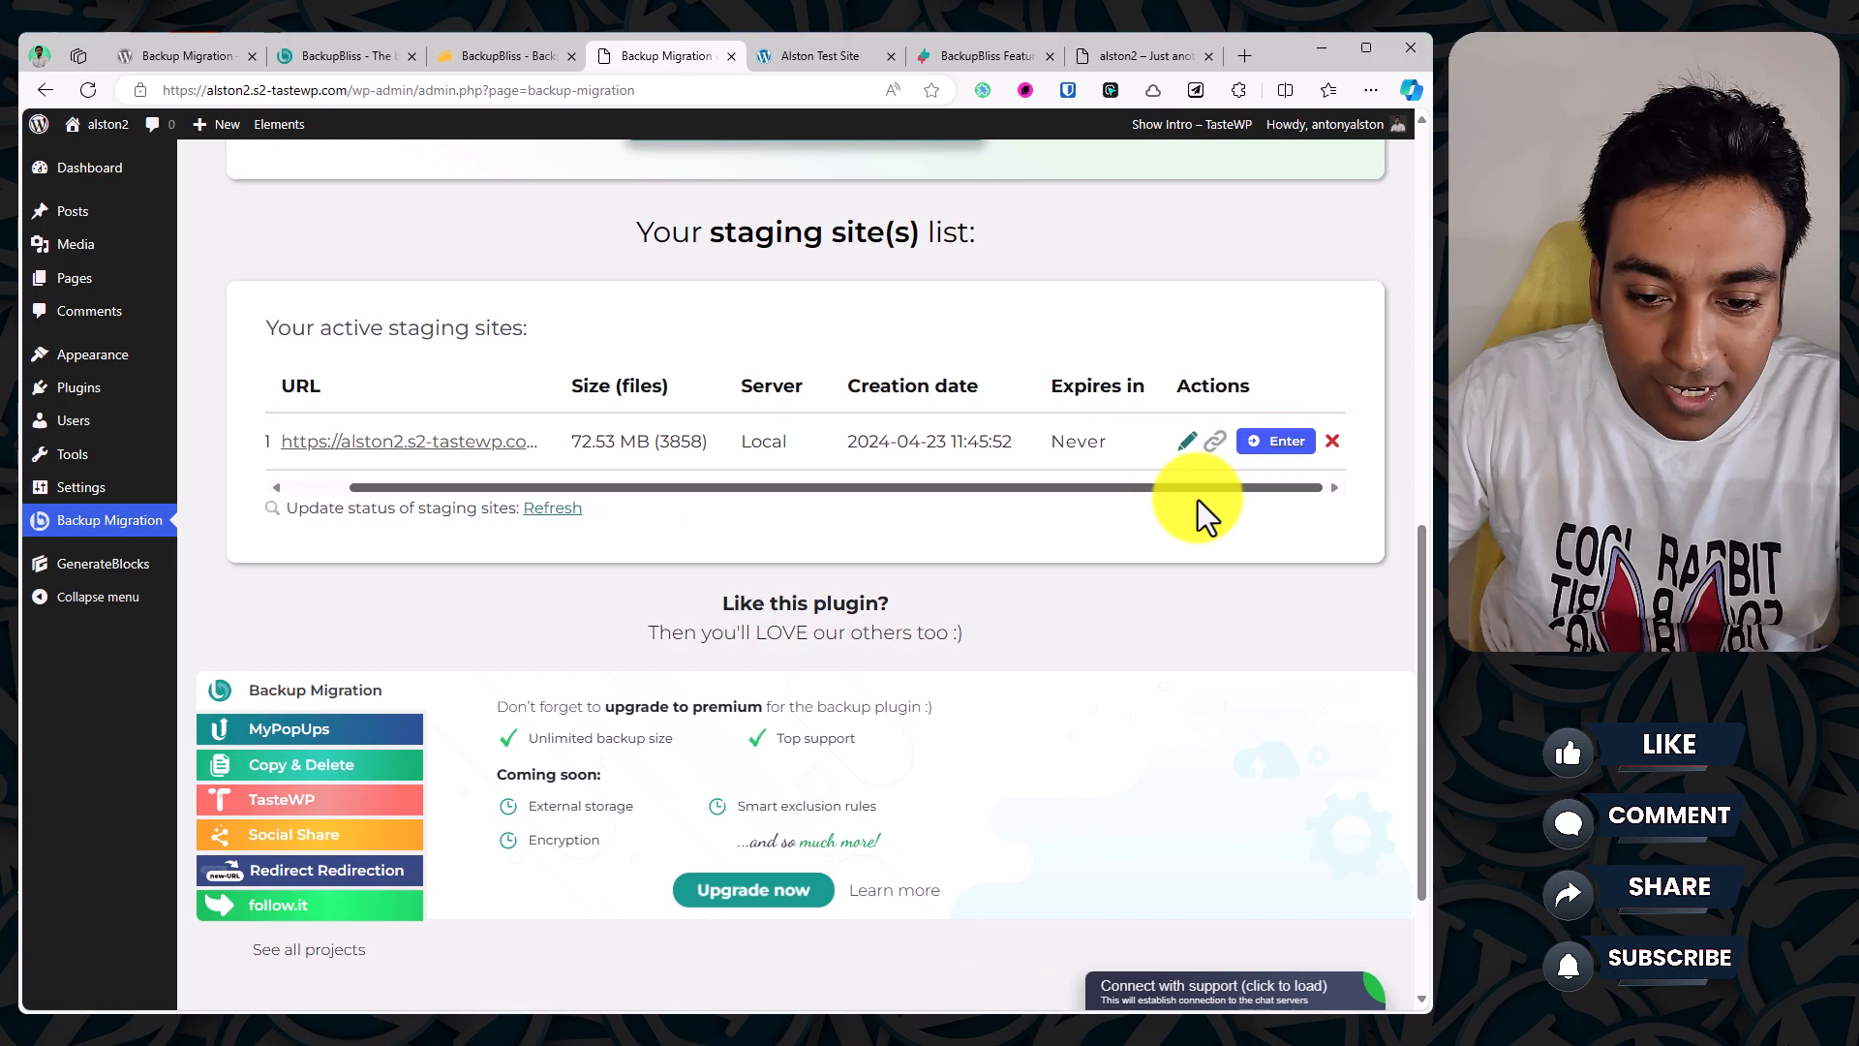
Step: Delete the local staging site from the active staging sites list and check the saved backups section
left_click(1332, 441)
left_click(733, 472)
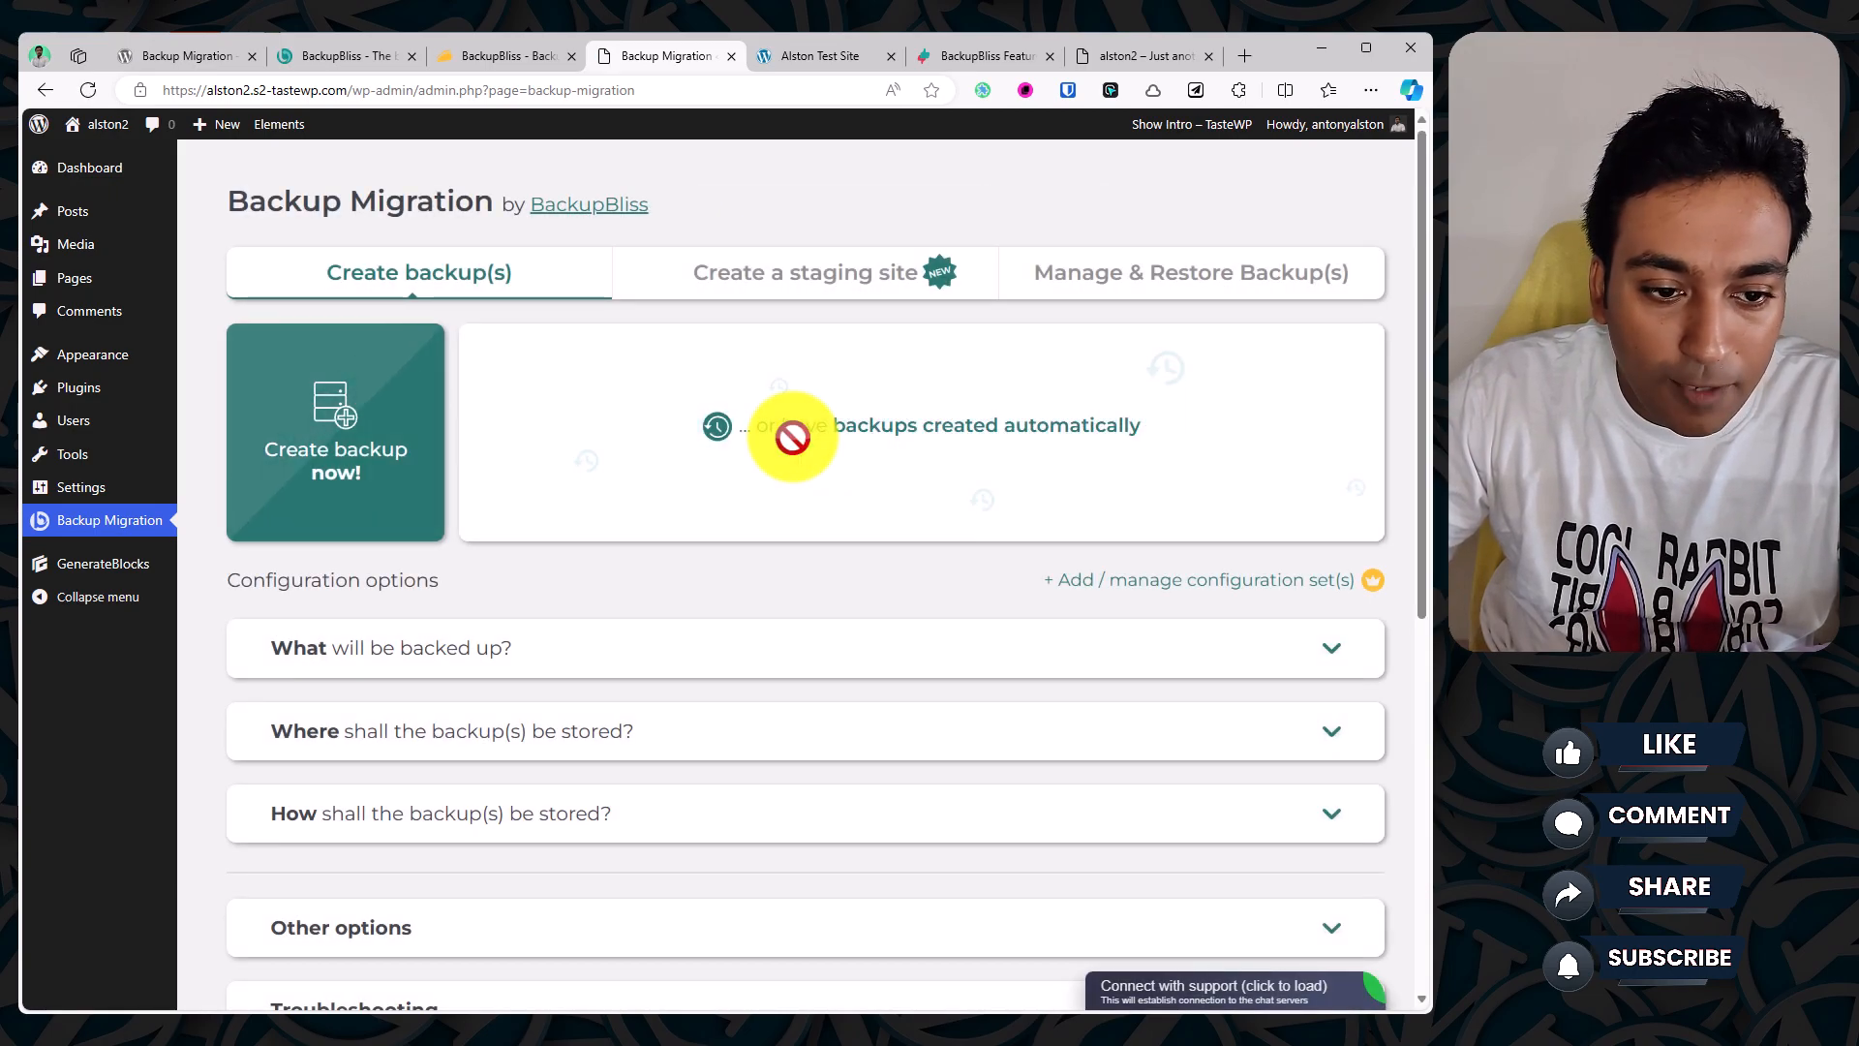
left_click(1133, 284)
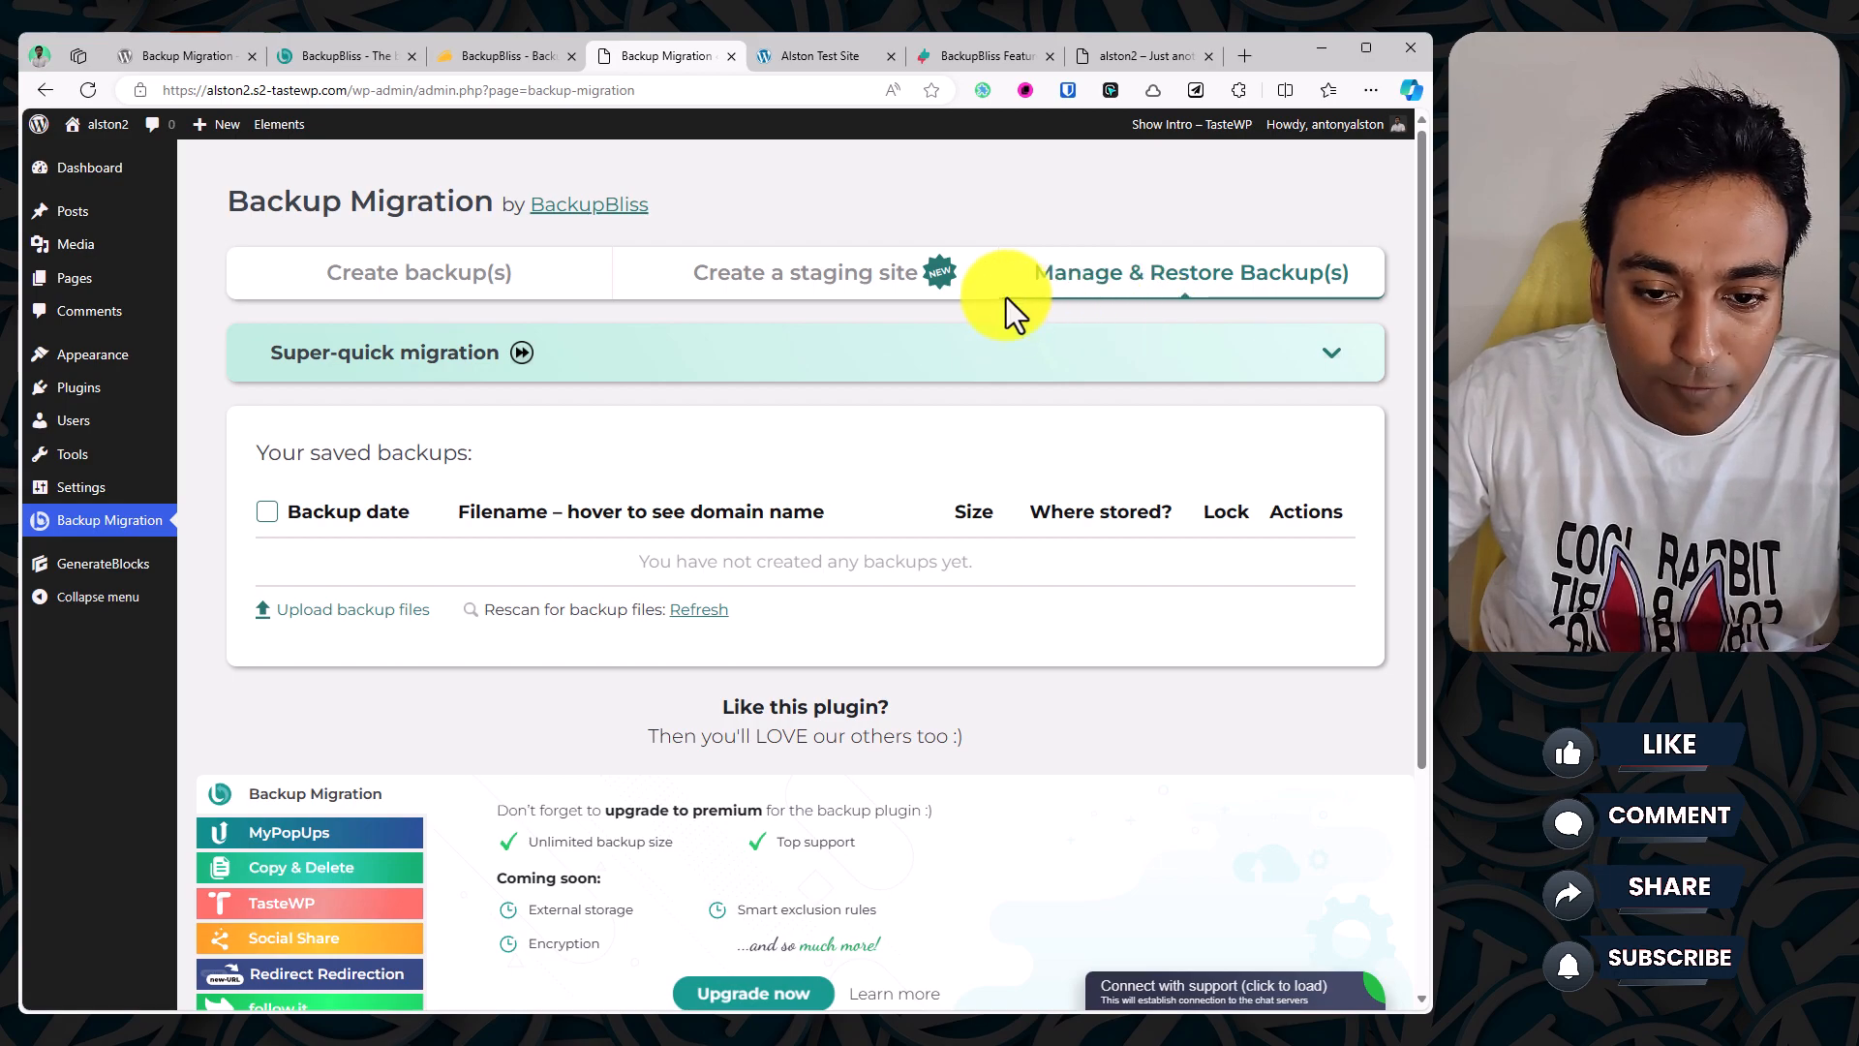
Step: Create a new backup of the alston2 site and copy its link from the saved backups list
left_click(445, 283)
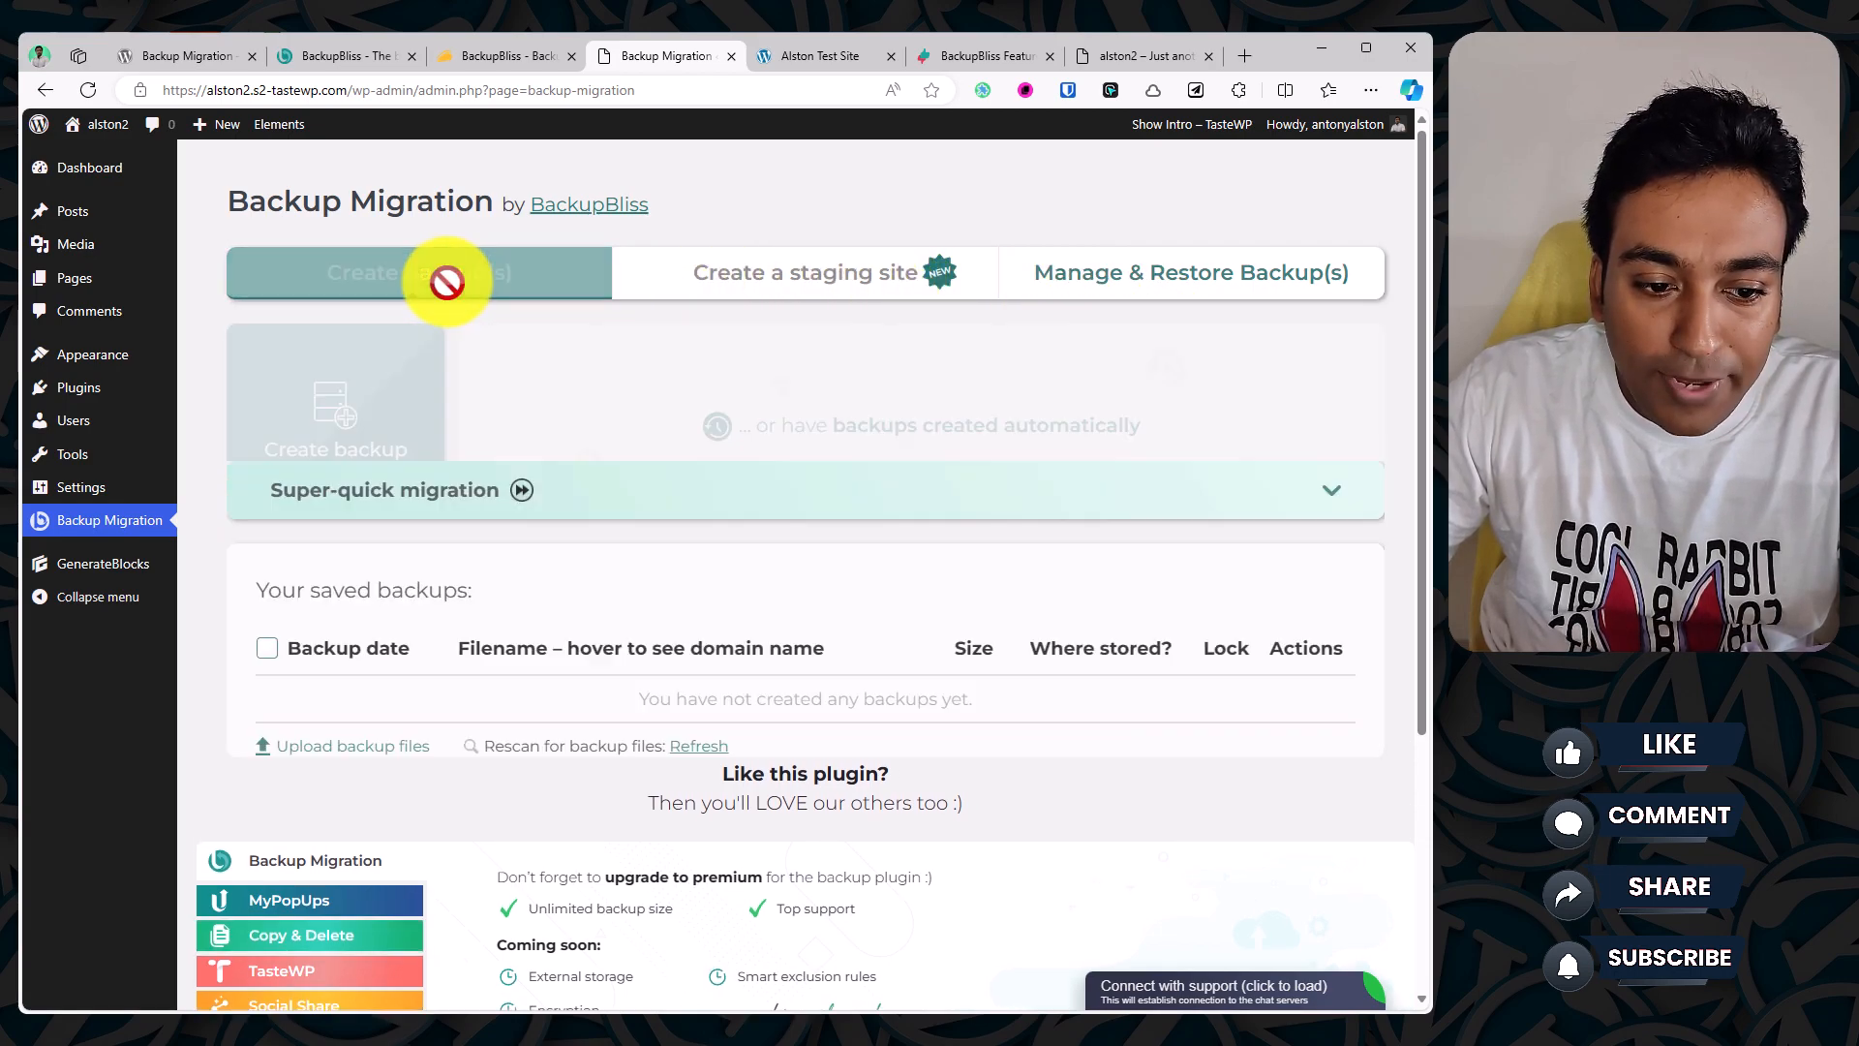
left_click(334, 455)
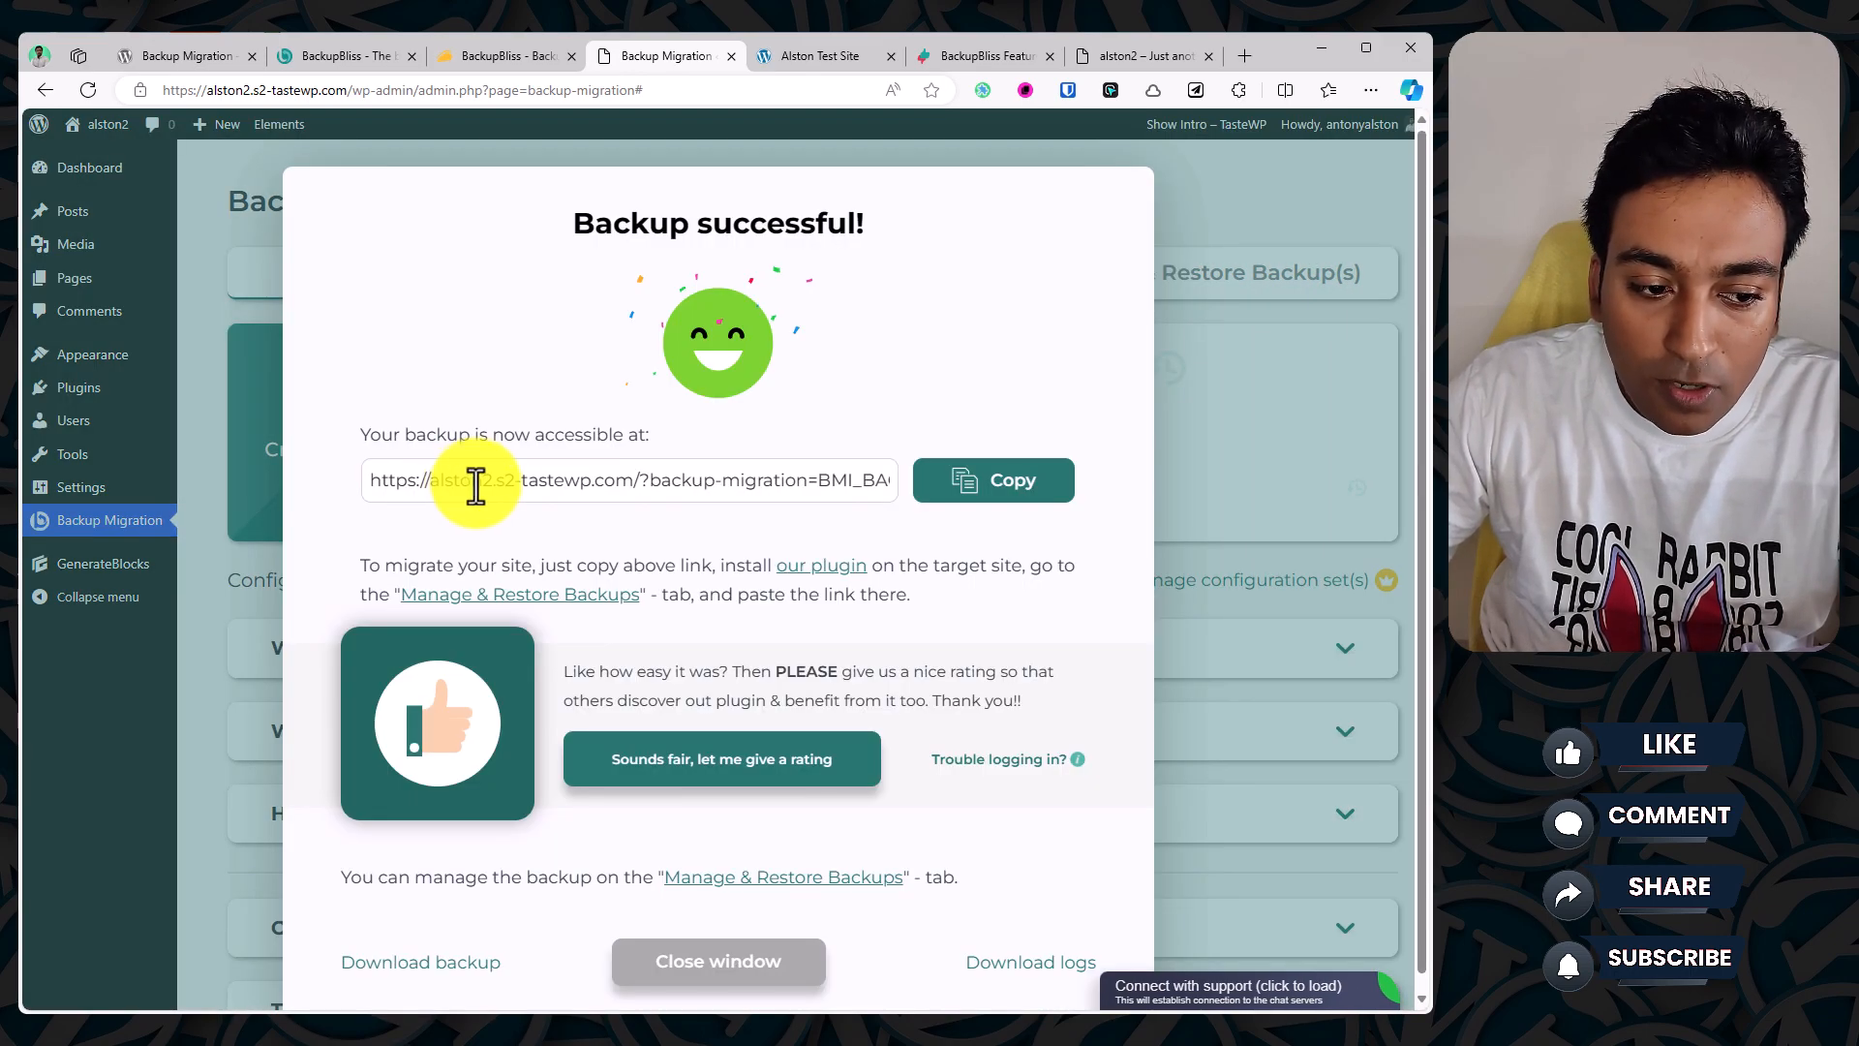
left_click(974, 497)
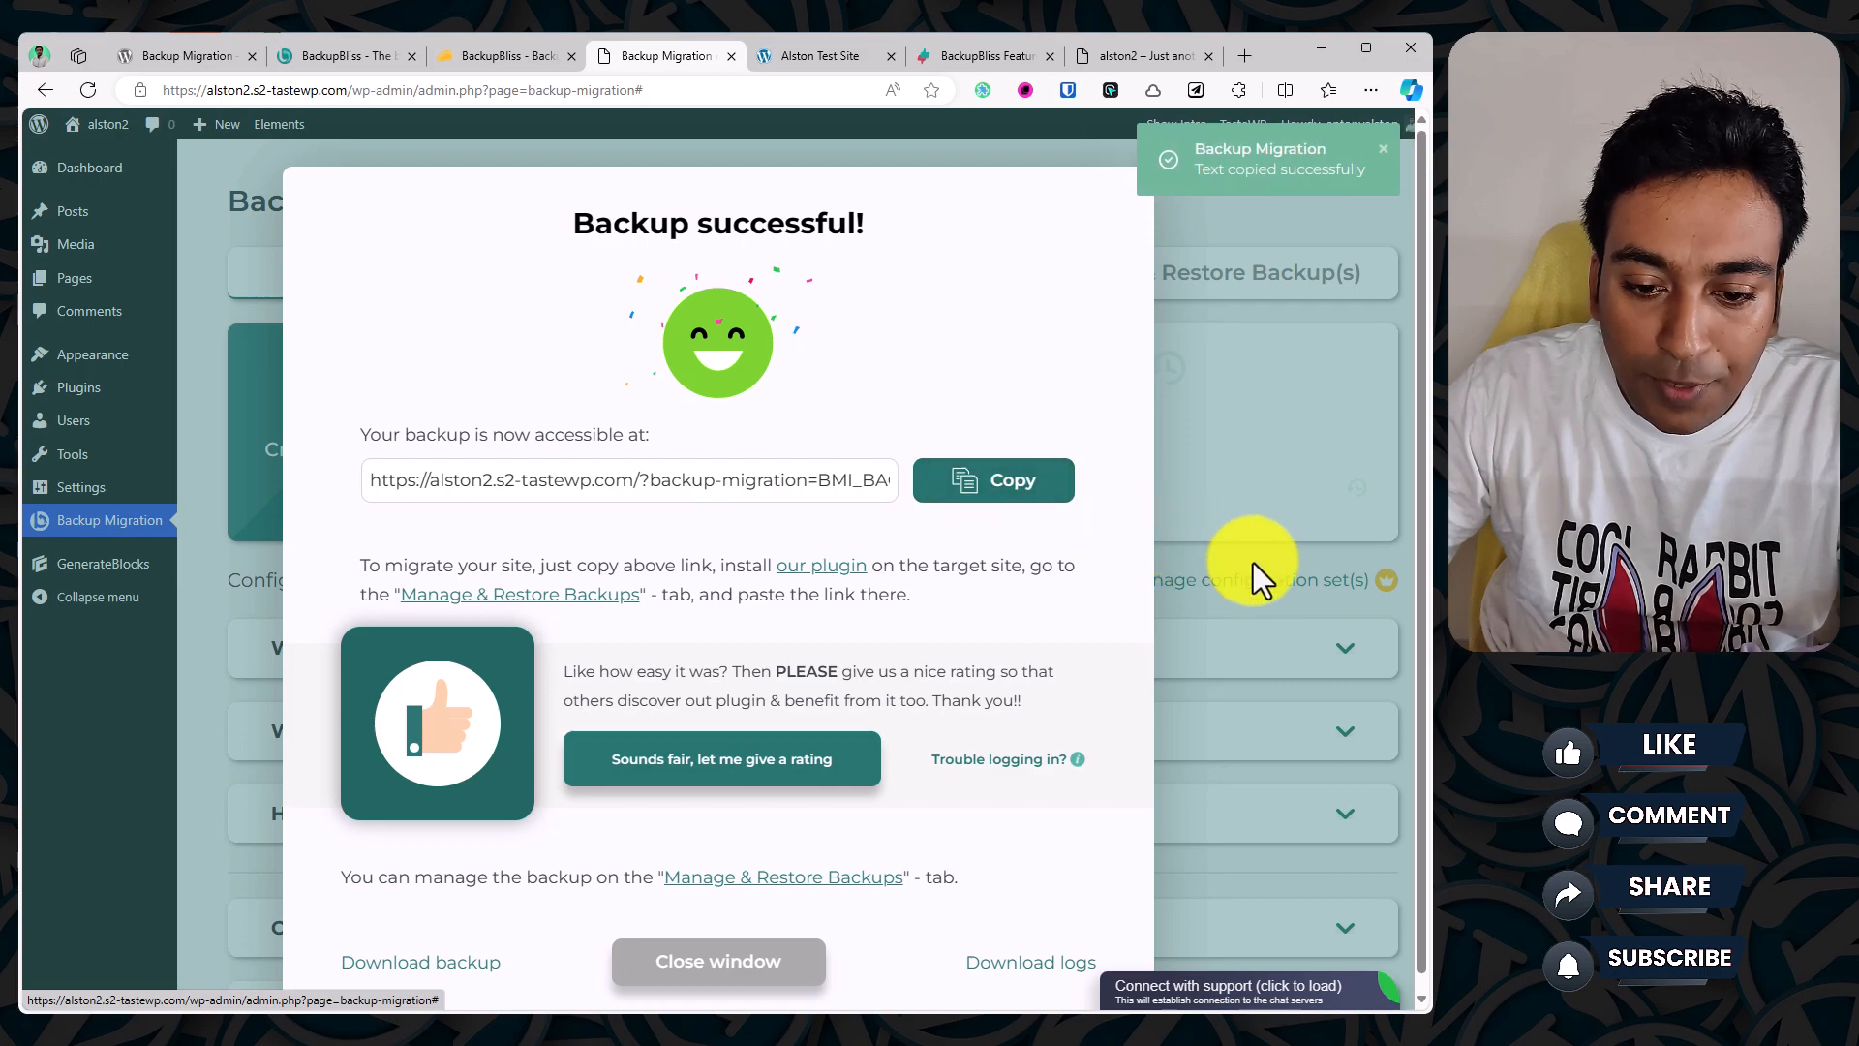
left_click(1252, 561)
left_click(1163, 291)
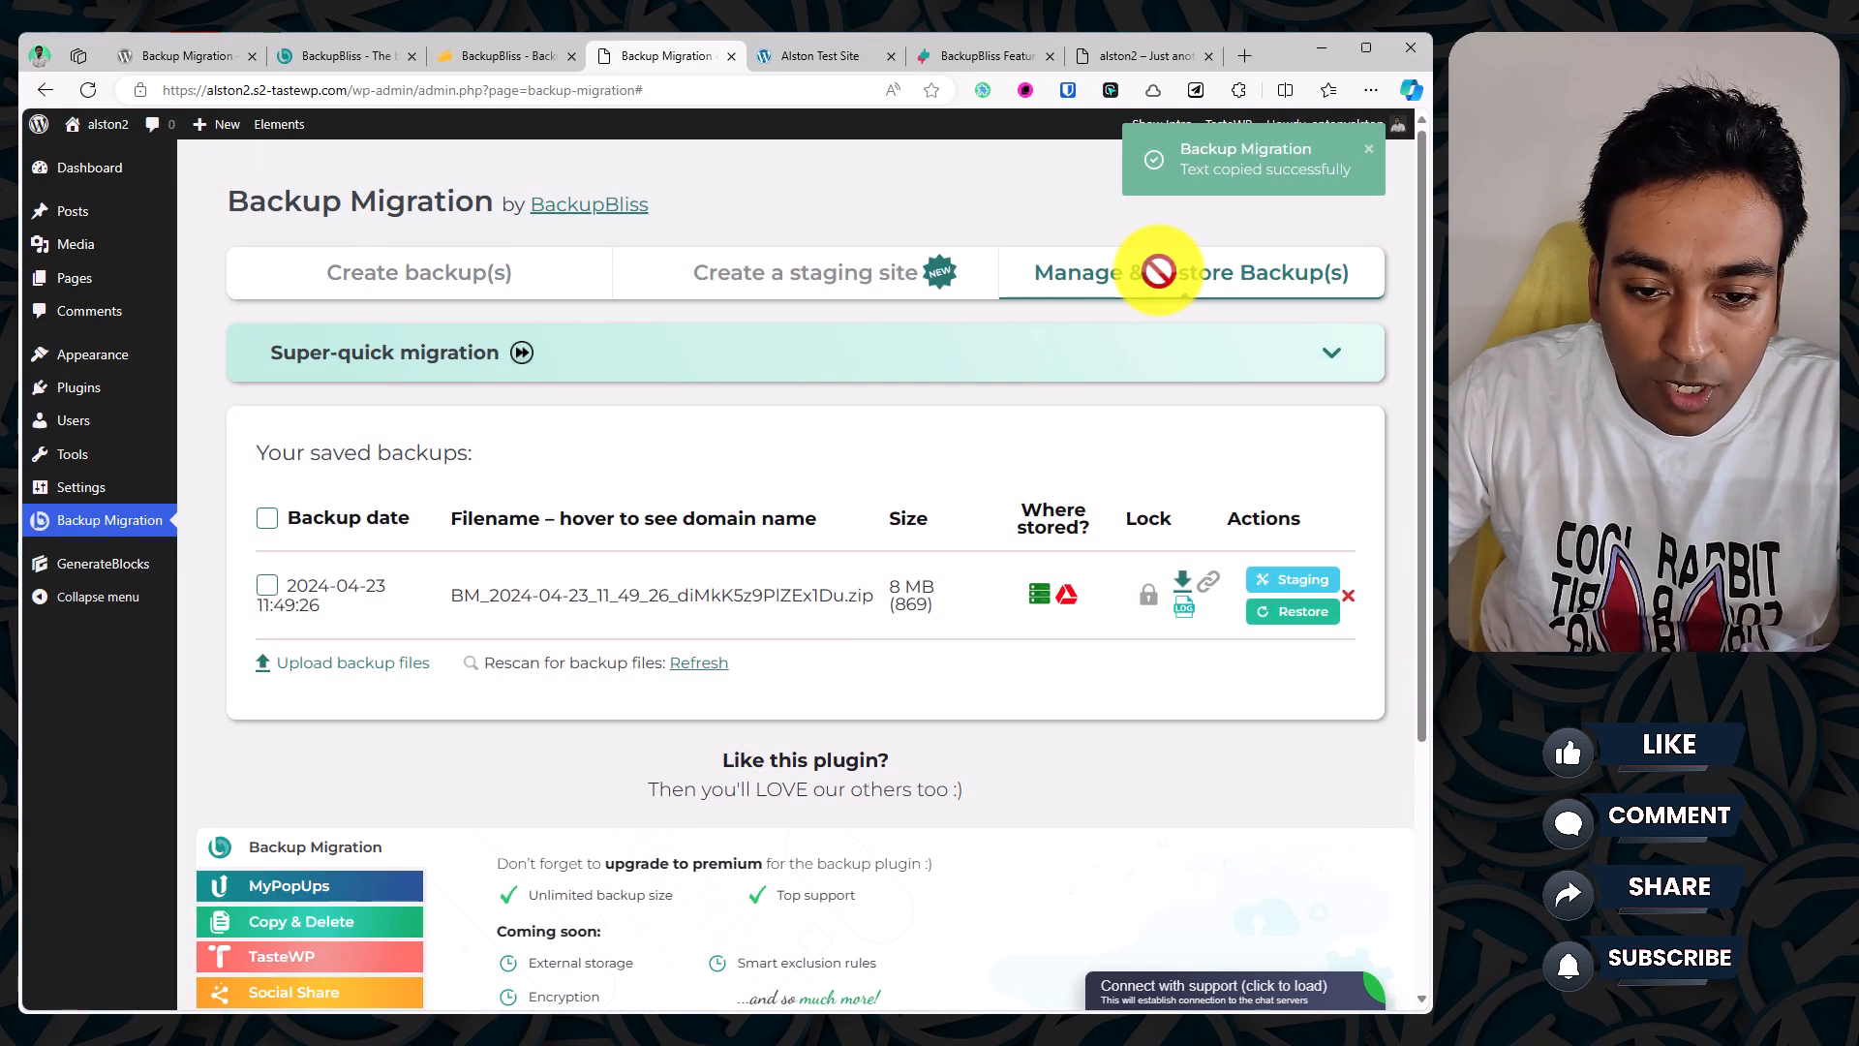
left_click(1210, 591)
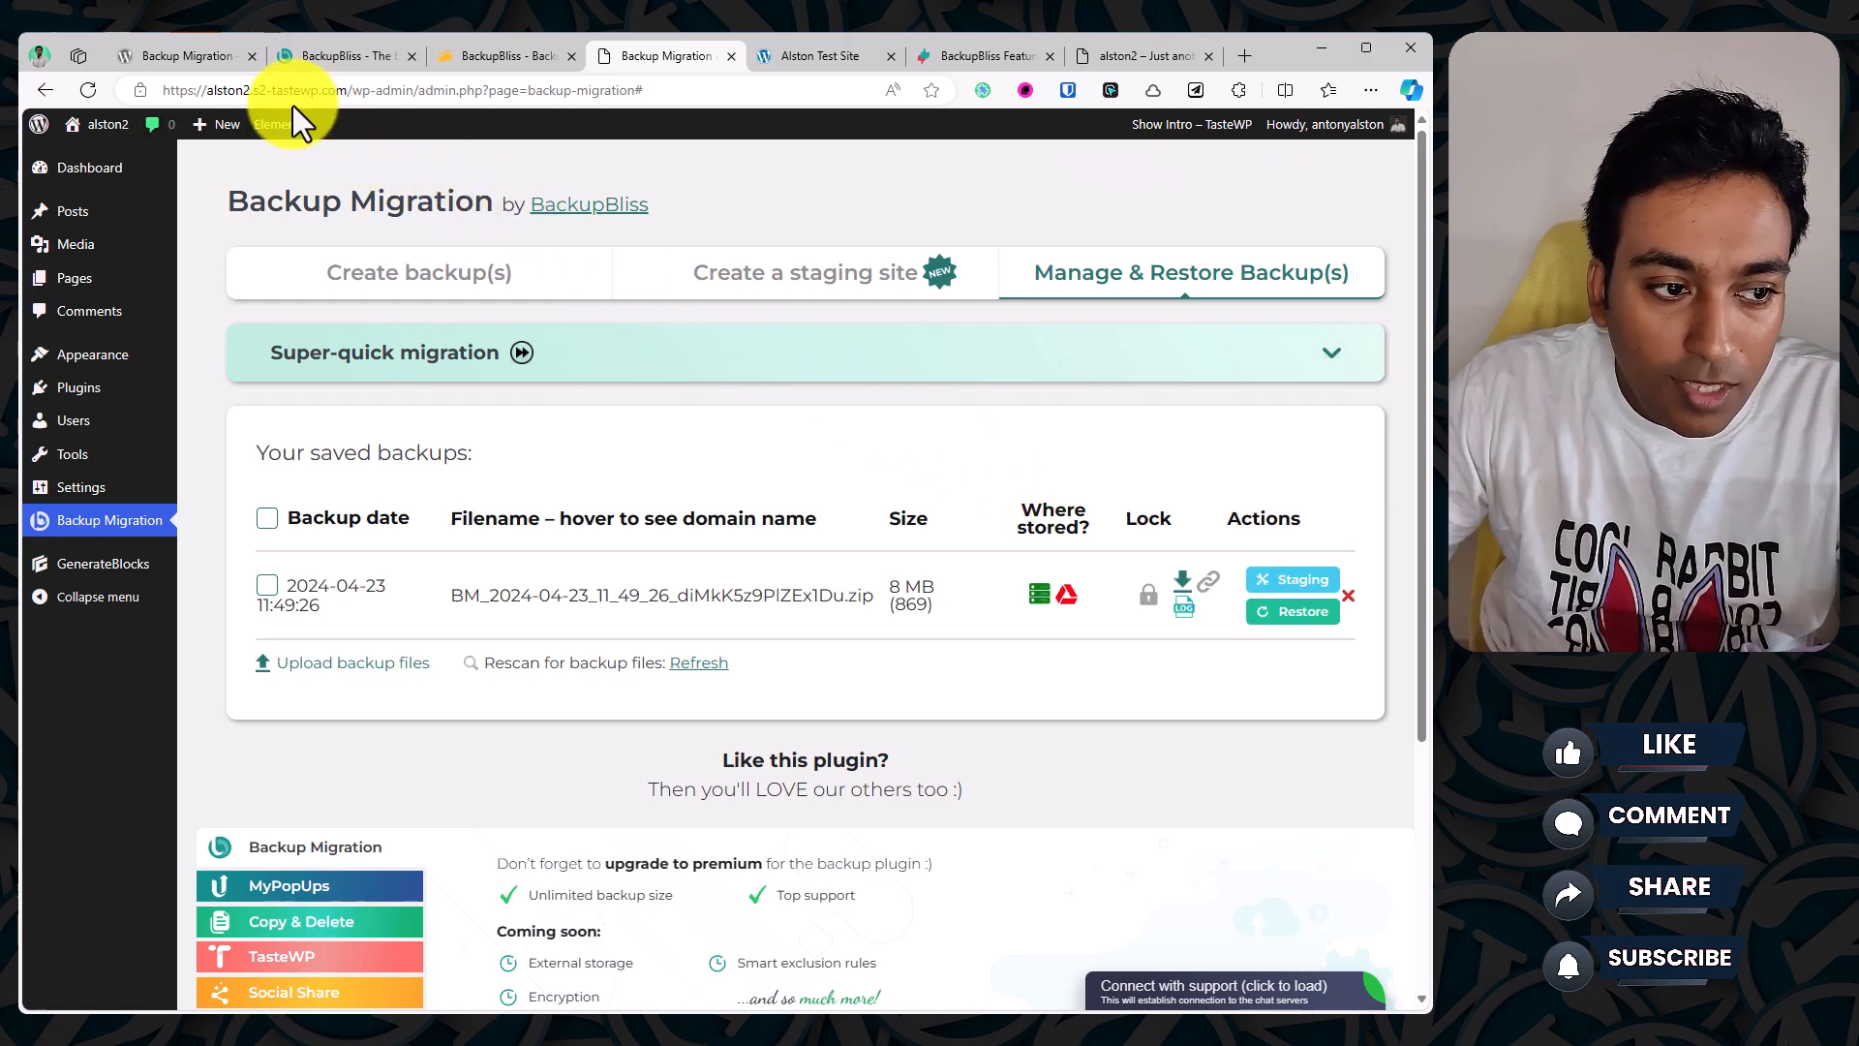
Step: View the alston2 site's solar homepage and compare it with the blank test site at snapsparkapps.com
left_click(99, 163)
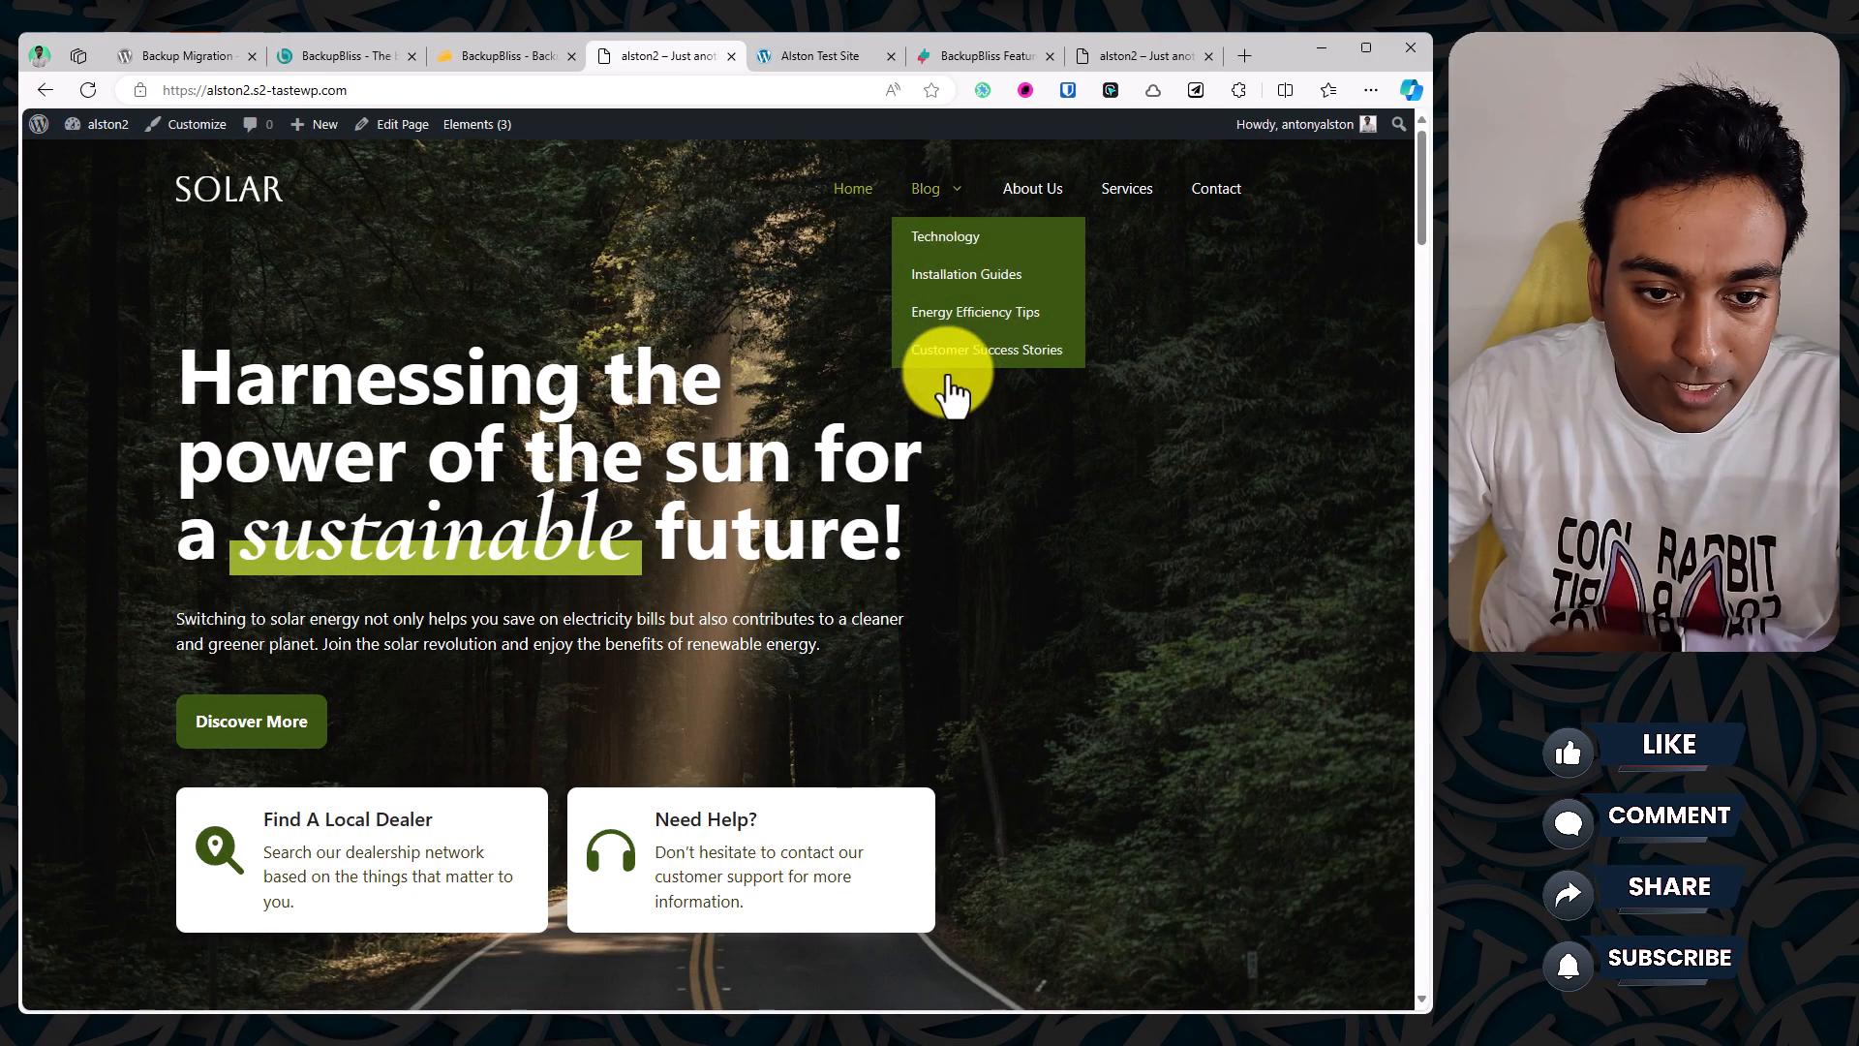
scroll(949, 374, "down", 5)
scroll(949, 374, "down", 7)
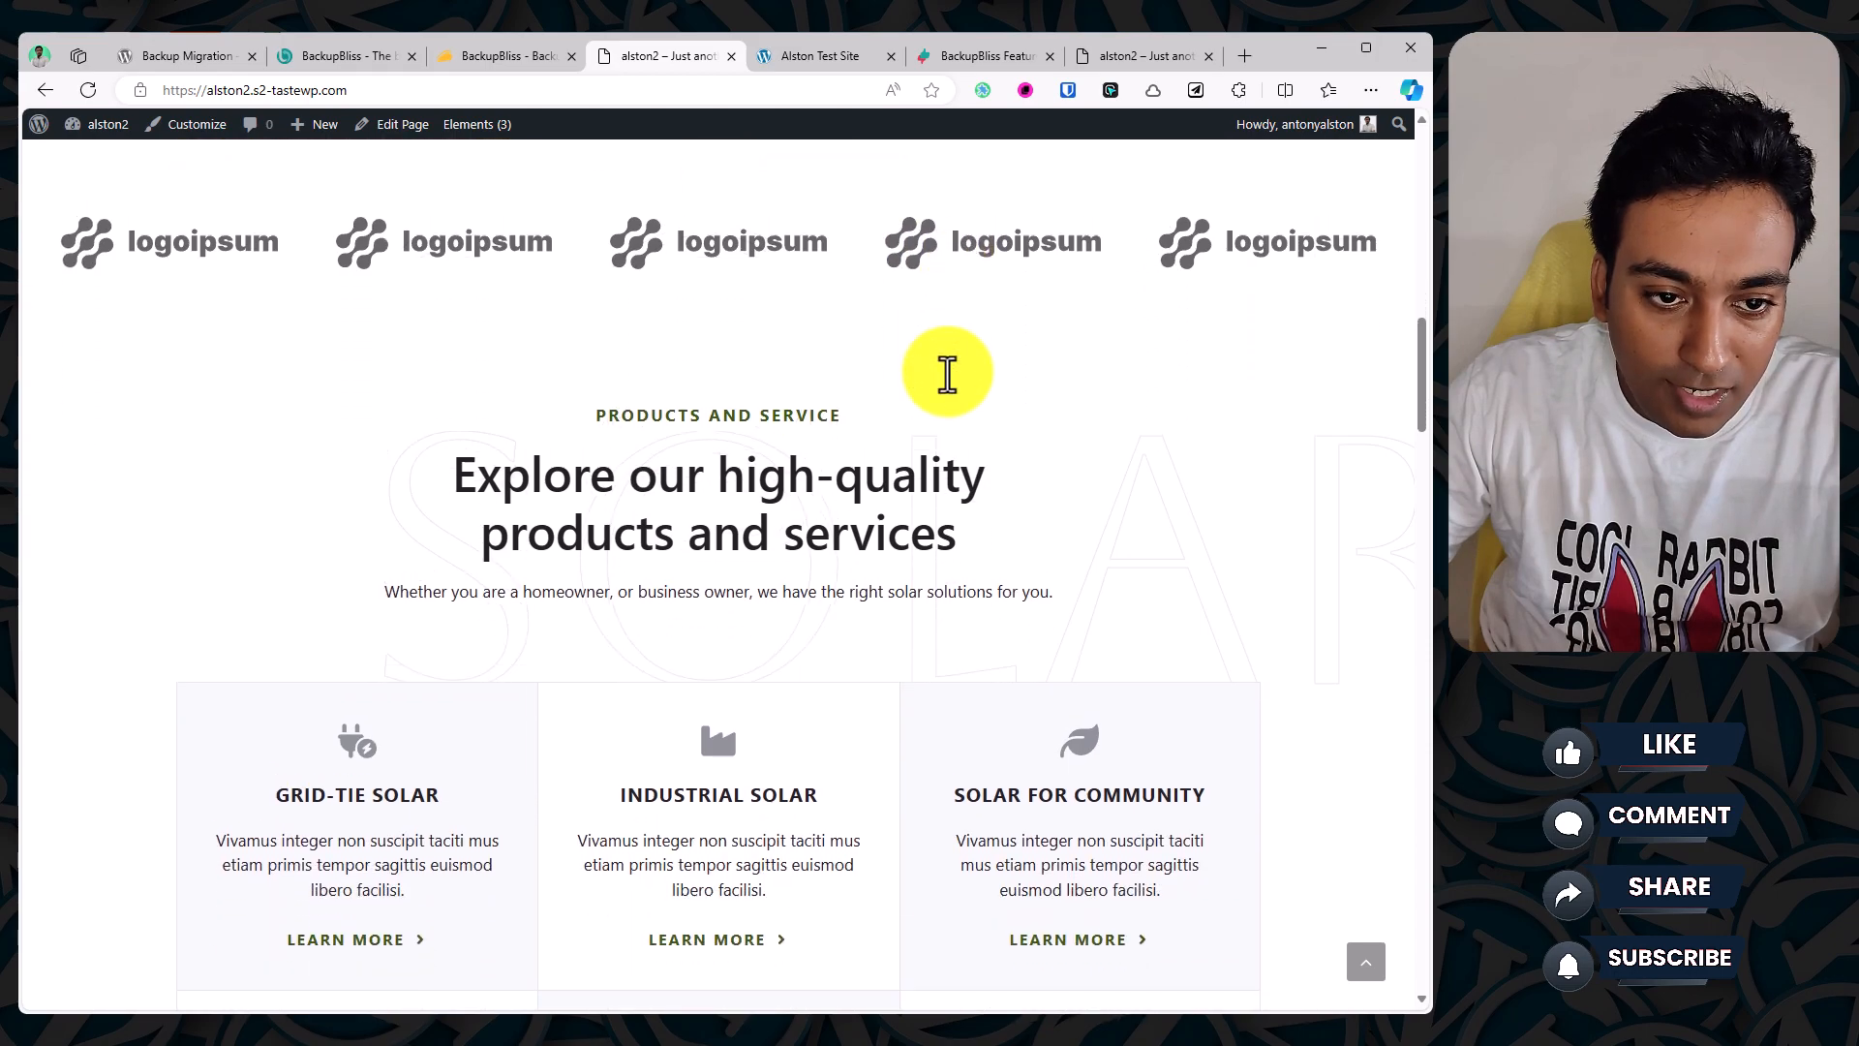
scroll(946, 374, "up", 8)
left_click(819, 56)
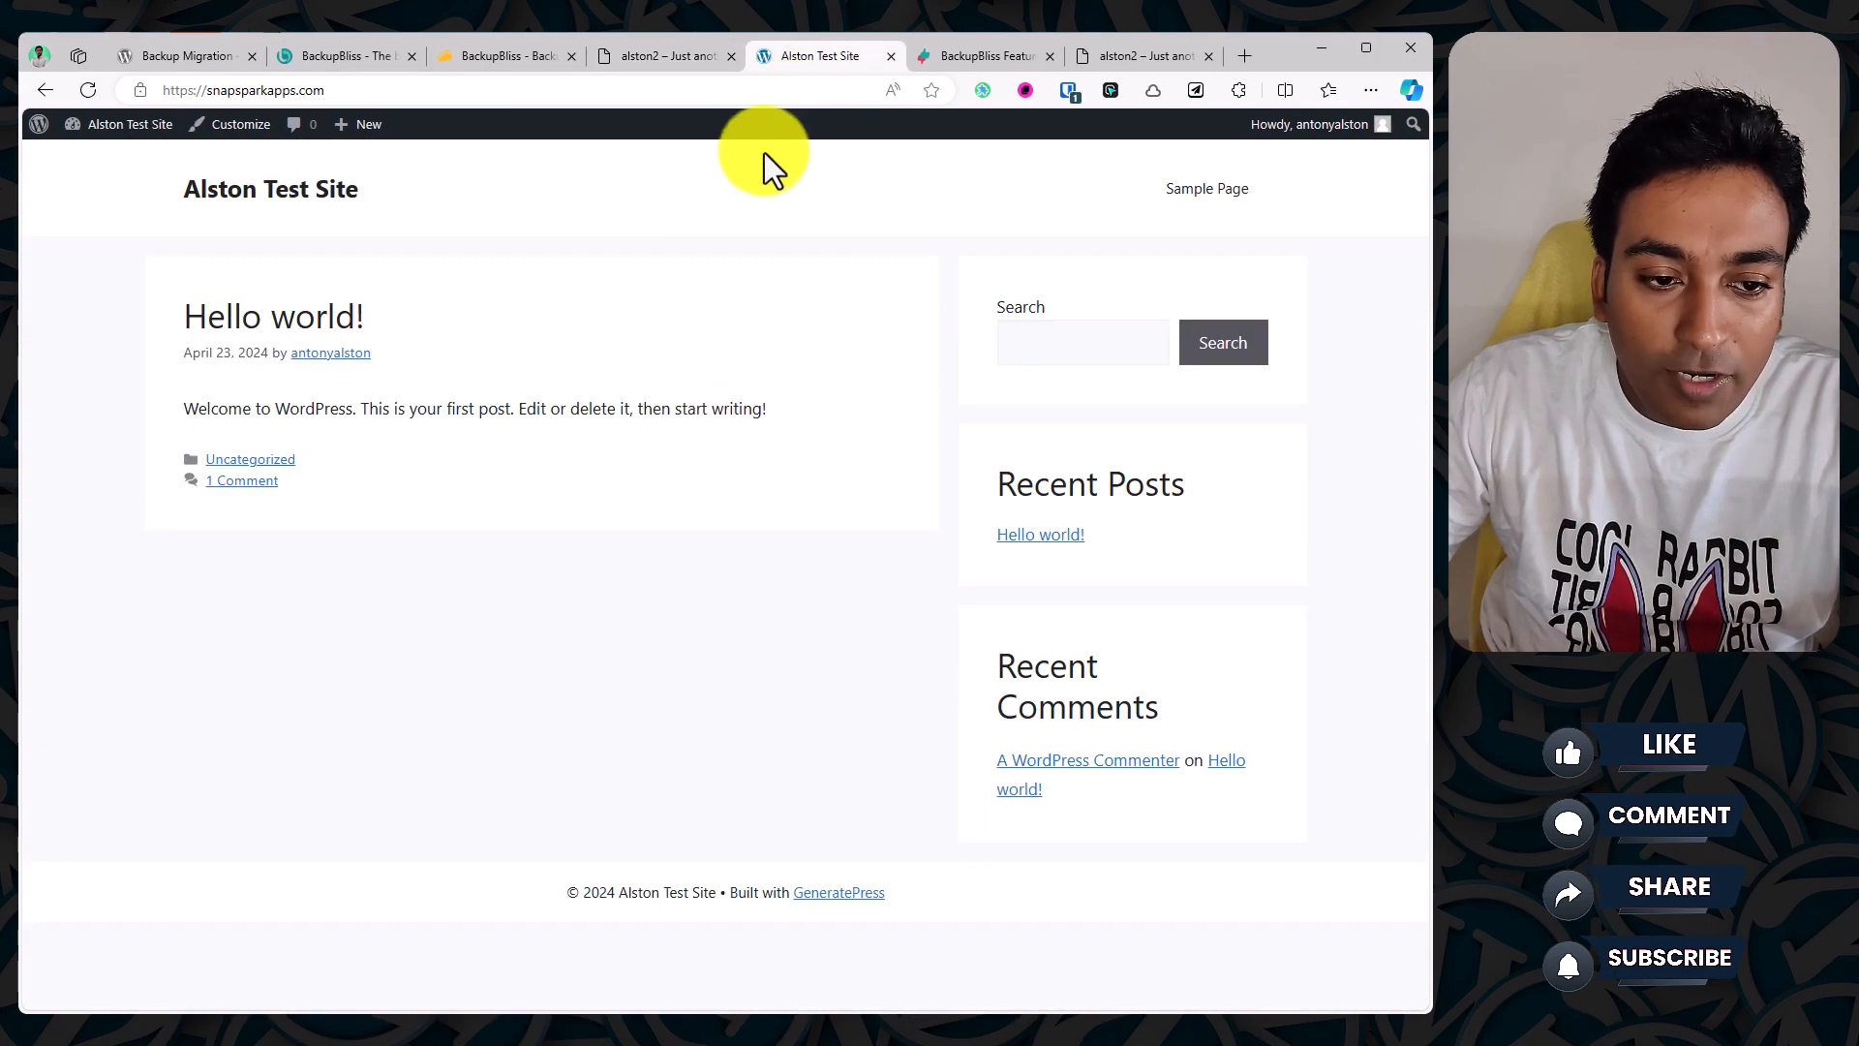
right_click(717, 222)
left_click(755, 264)
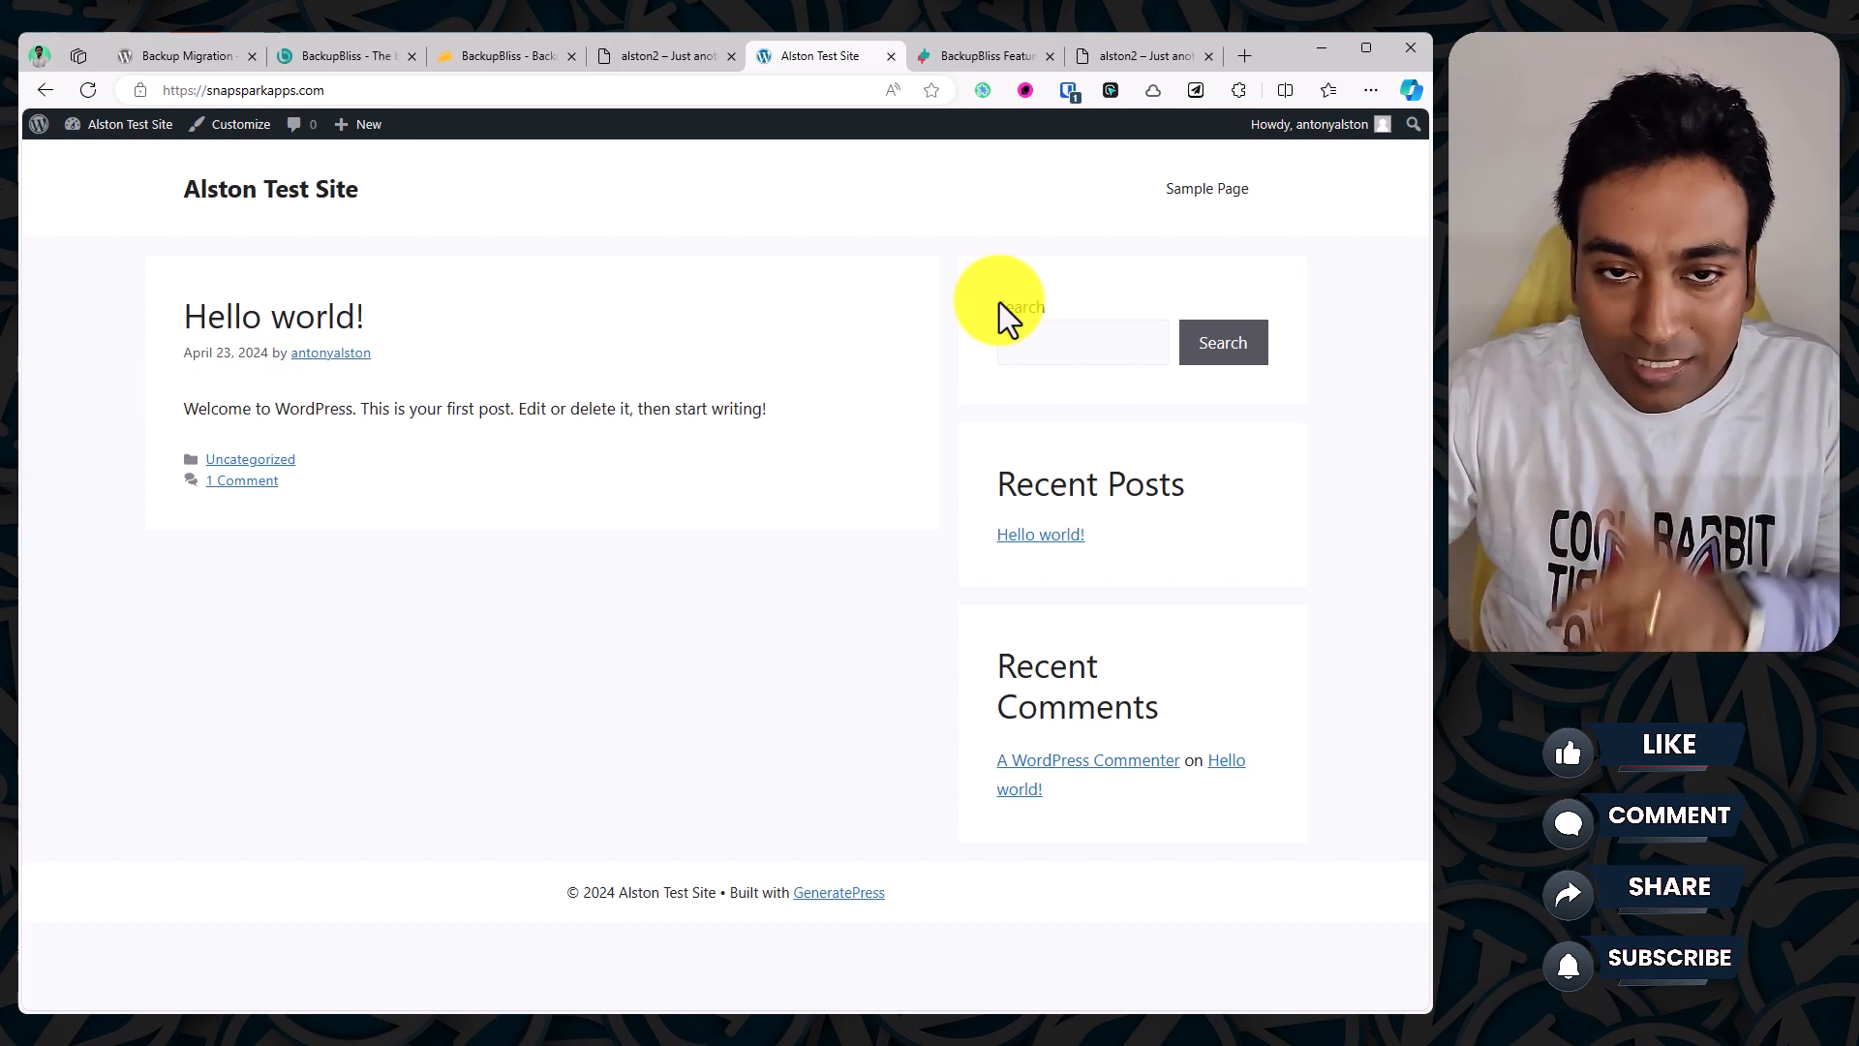
Step: Go to the test site's Add Plugins page from its dashboard and search for "backupbliss"
mouse_move(121, 124)
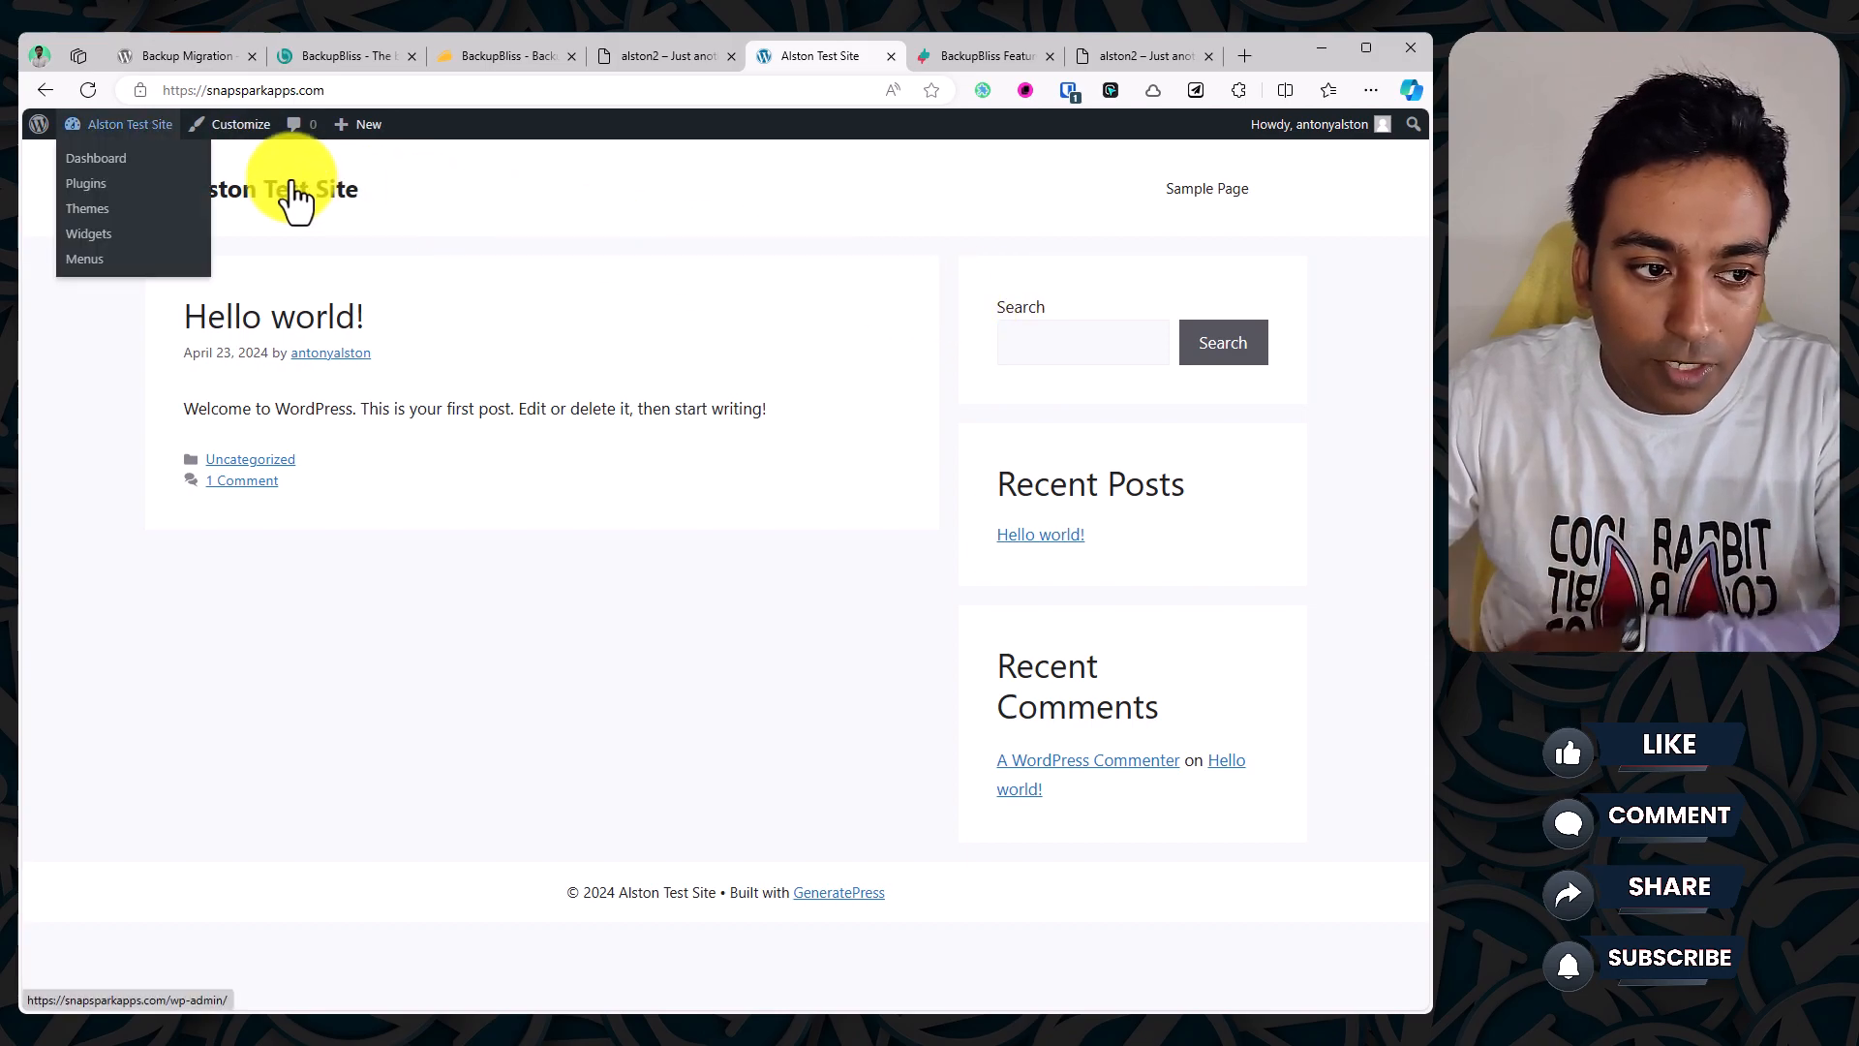
left_click(122, 157)
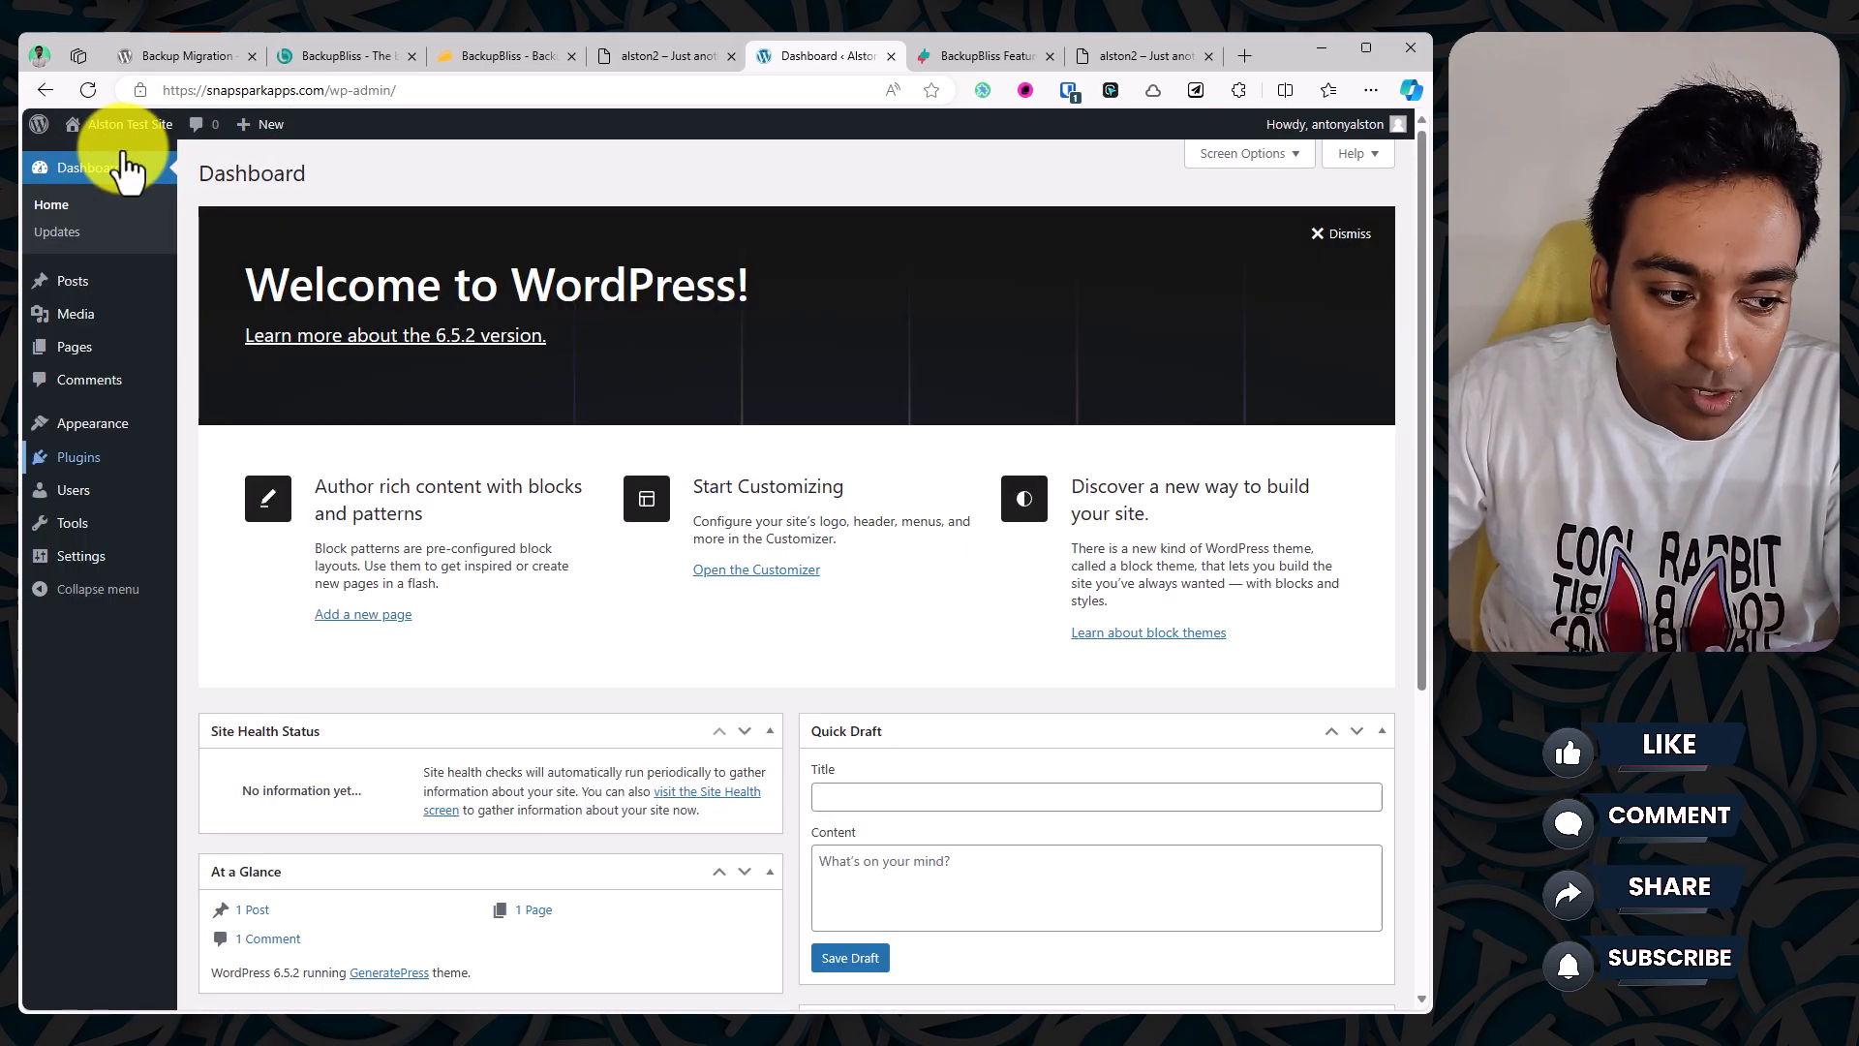
left_click(276, 490)
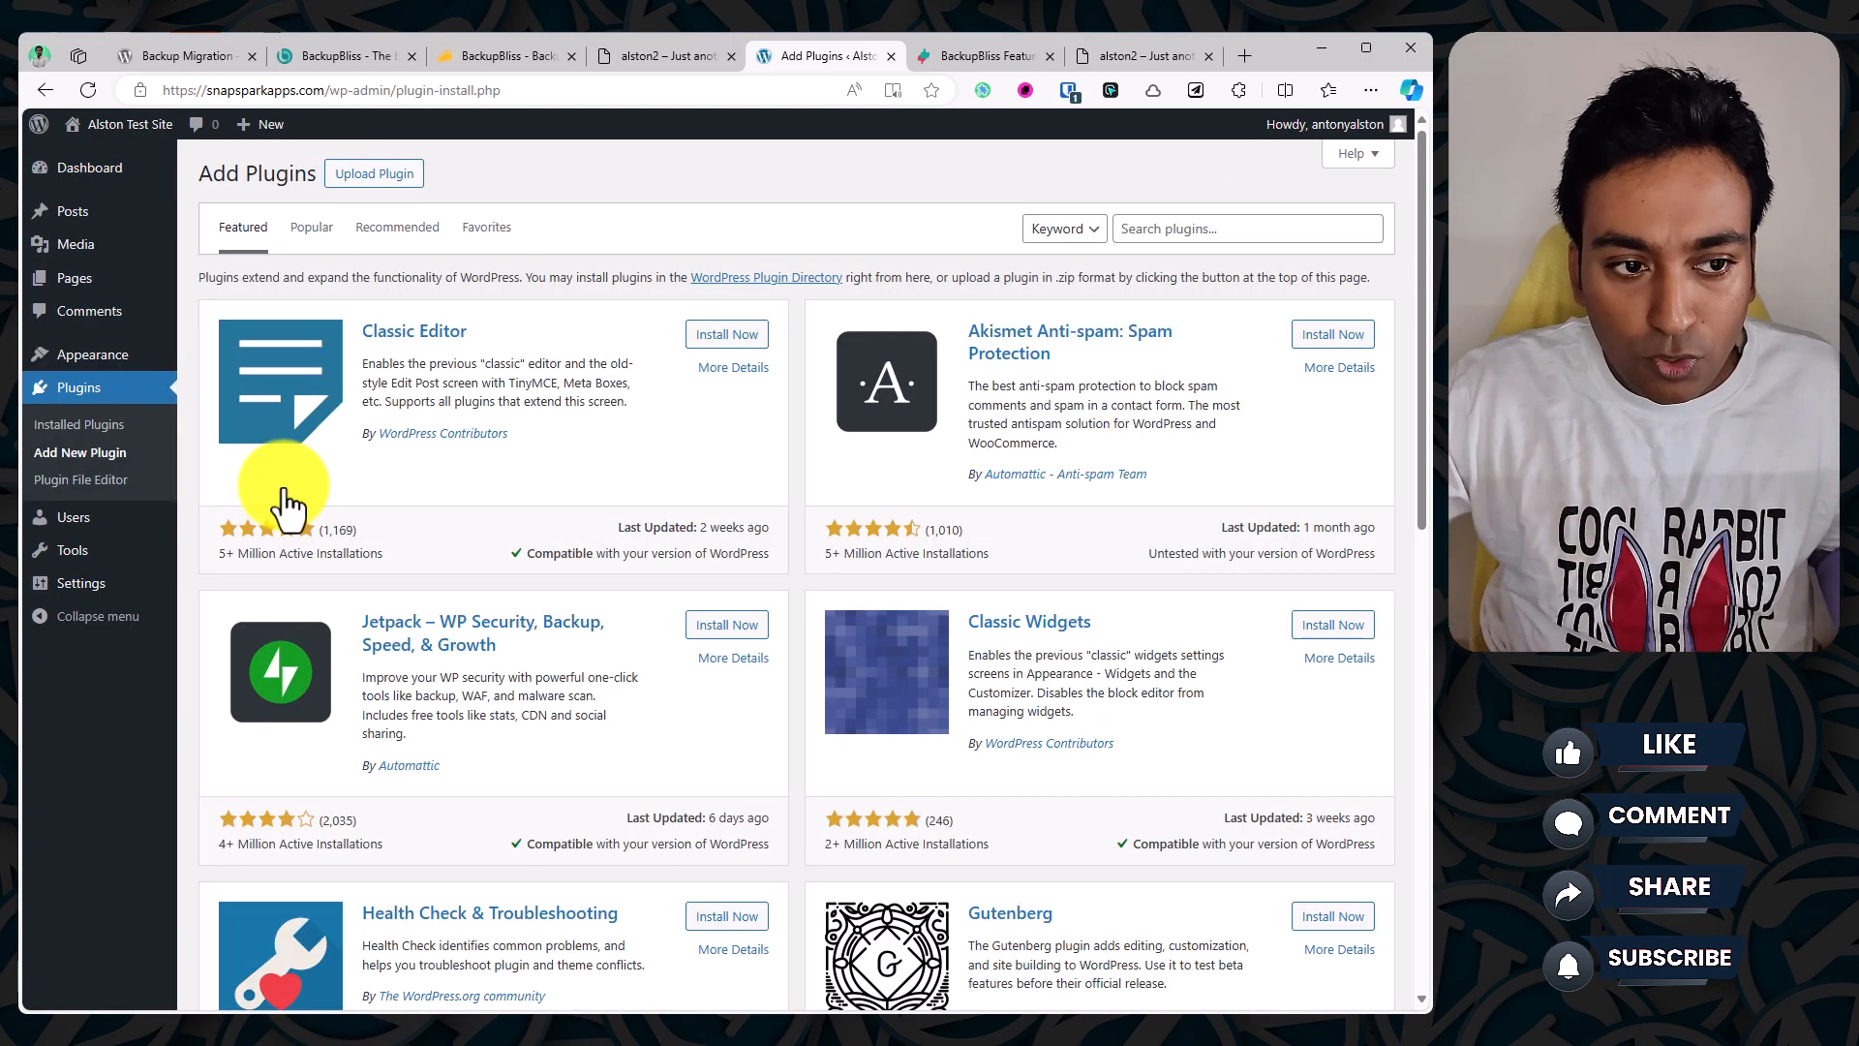
left_click(1288, 231)
type("backupbliss")
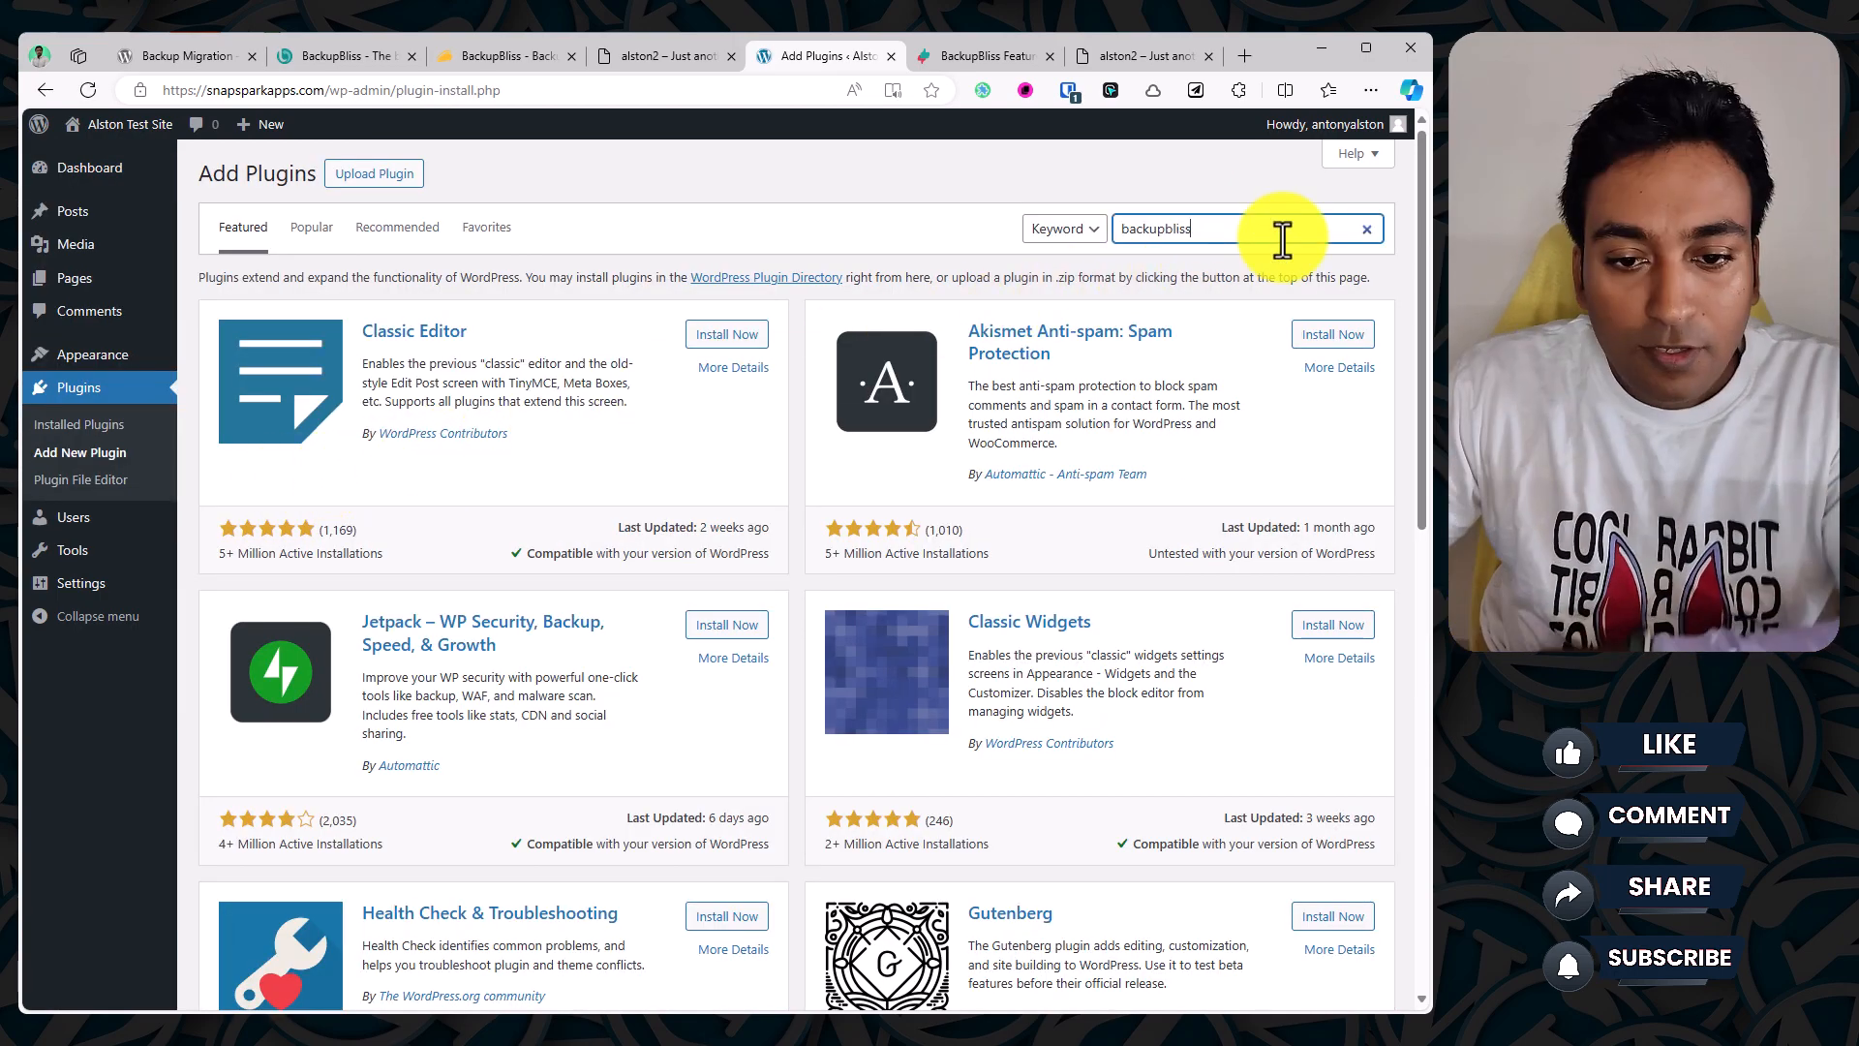
Step: Install and activate the Backup Migration plugin on the test site and close its opt-in prompt
left_click(743, 336)
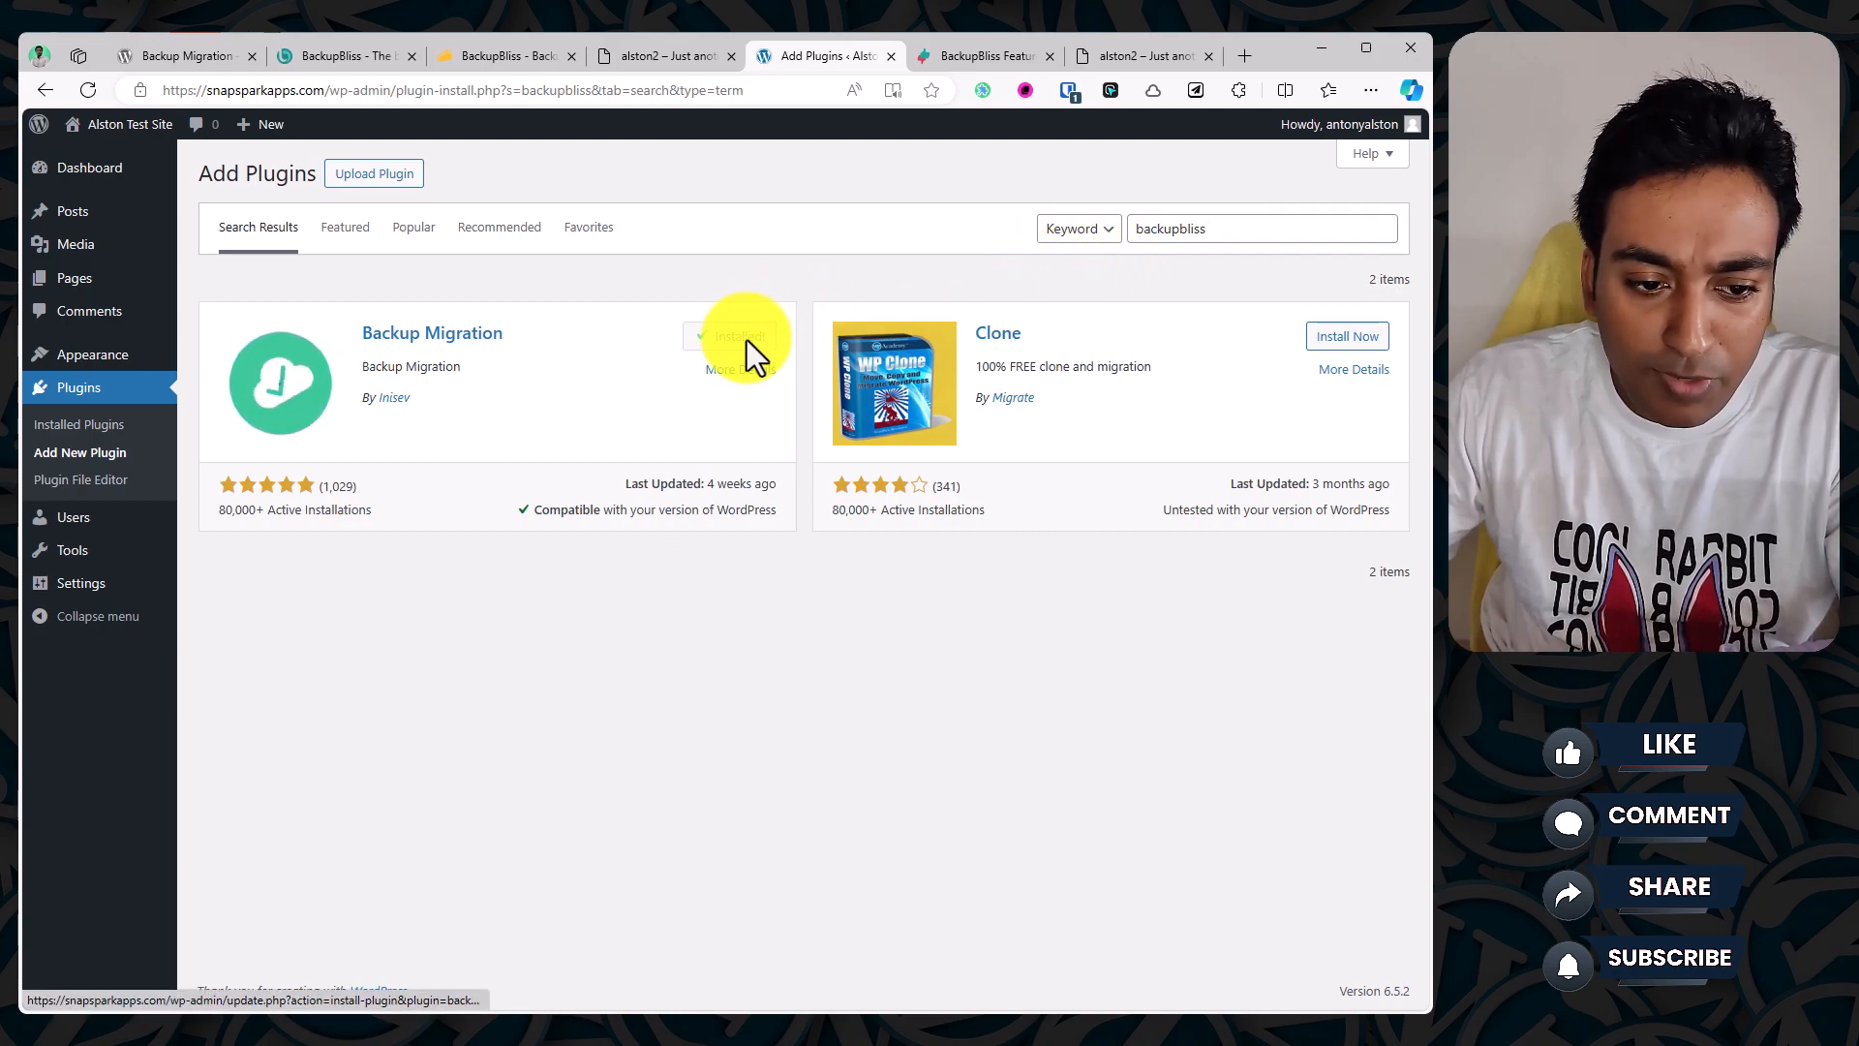
left_click(747, 343)
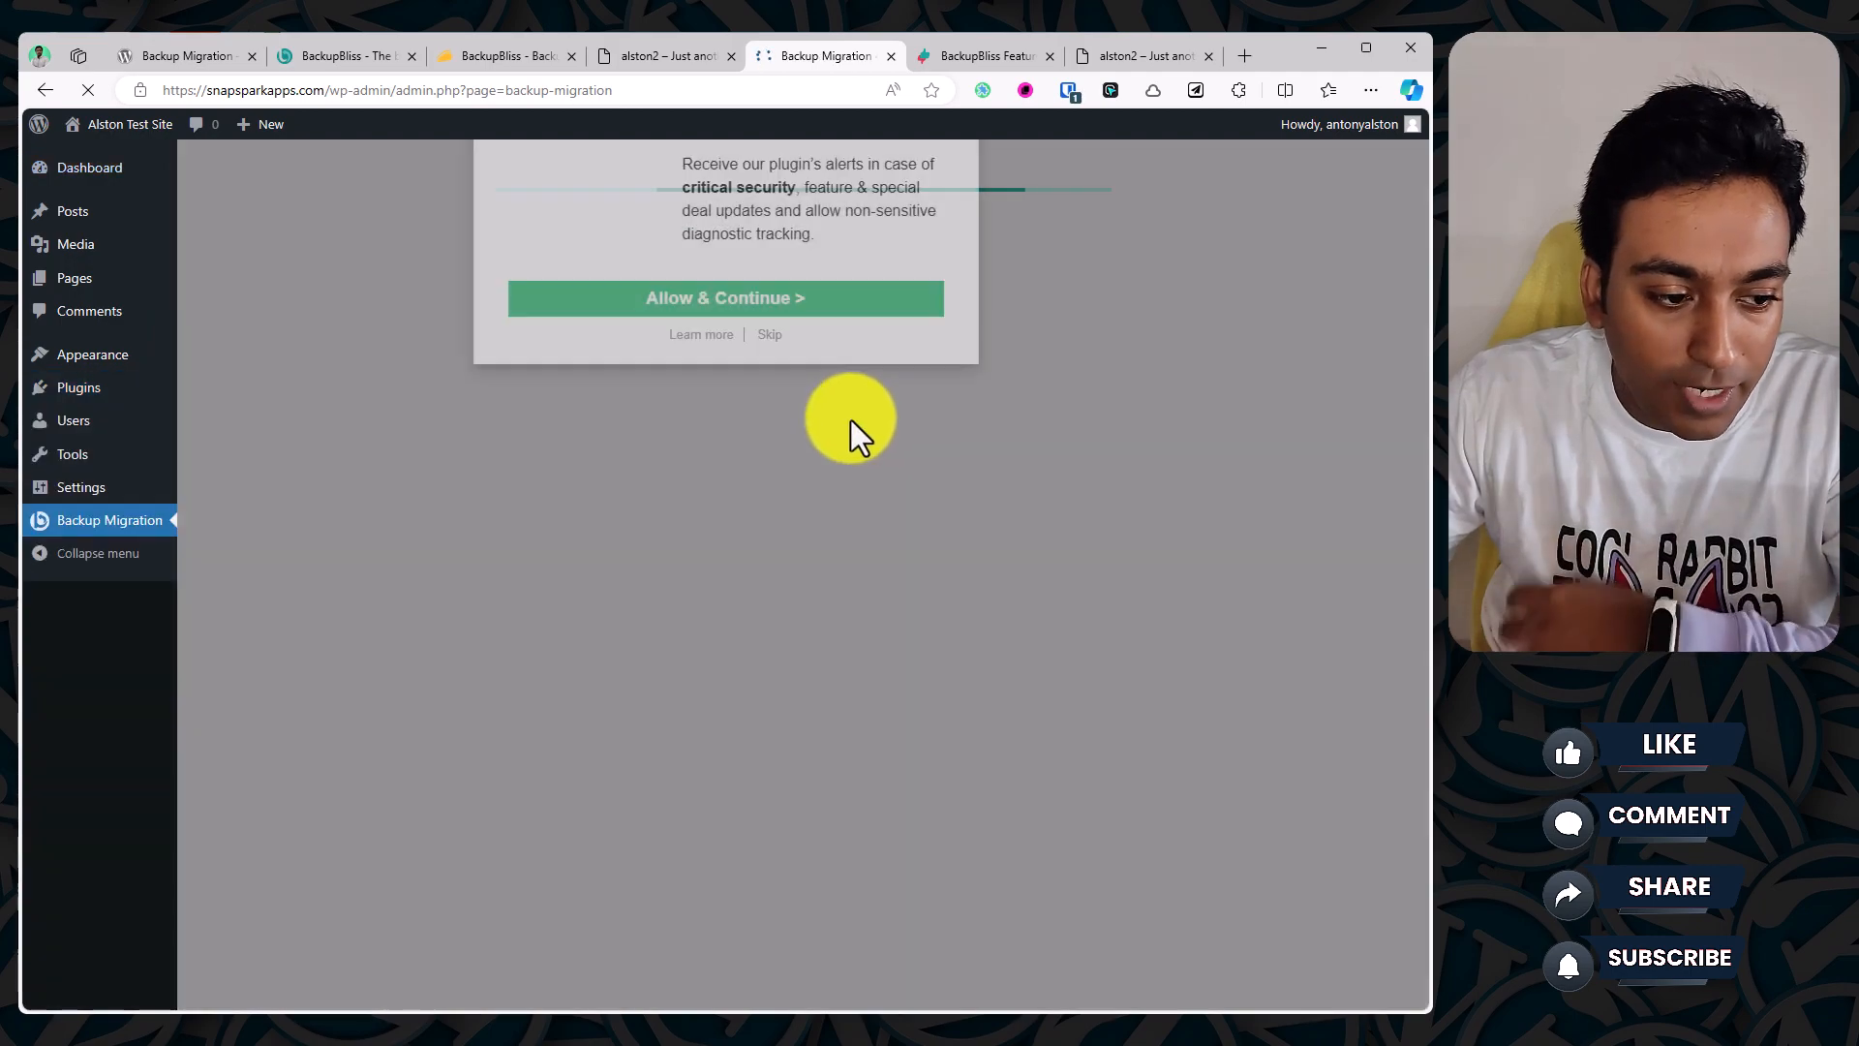
left_click(762, 471)
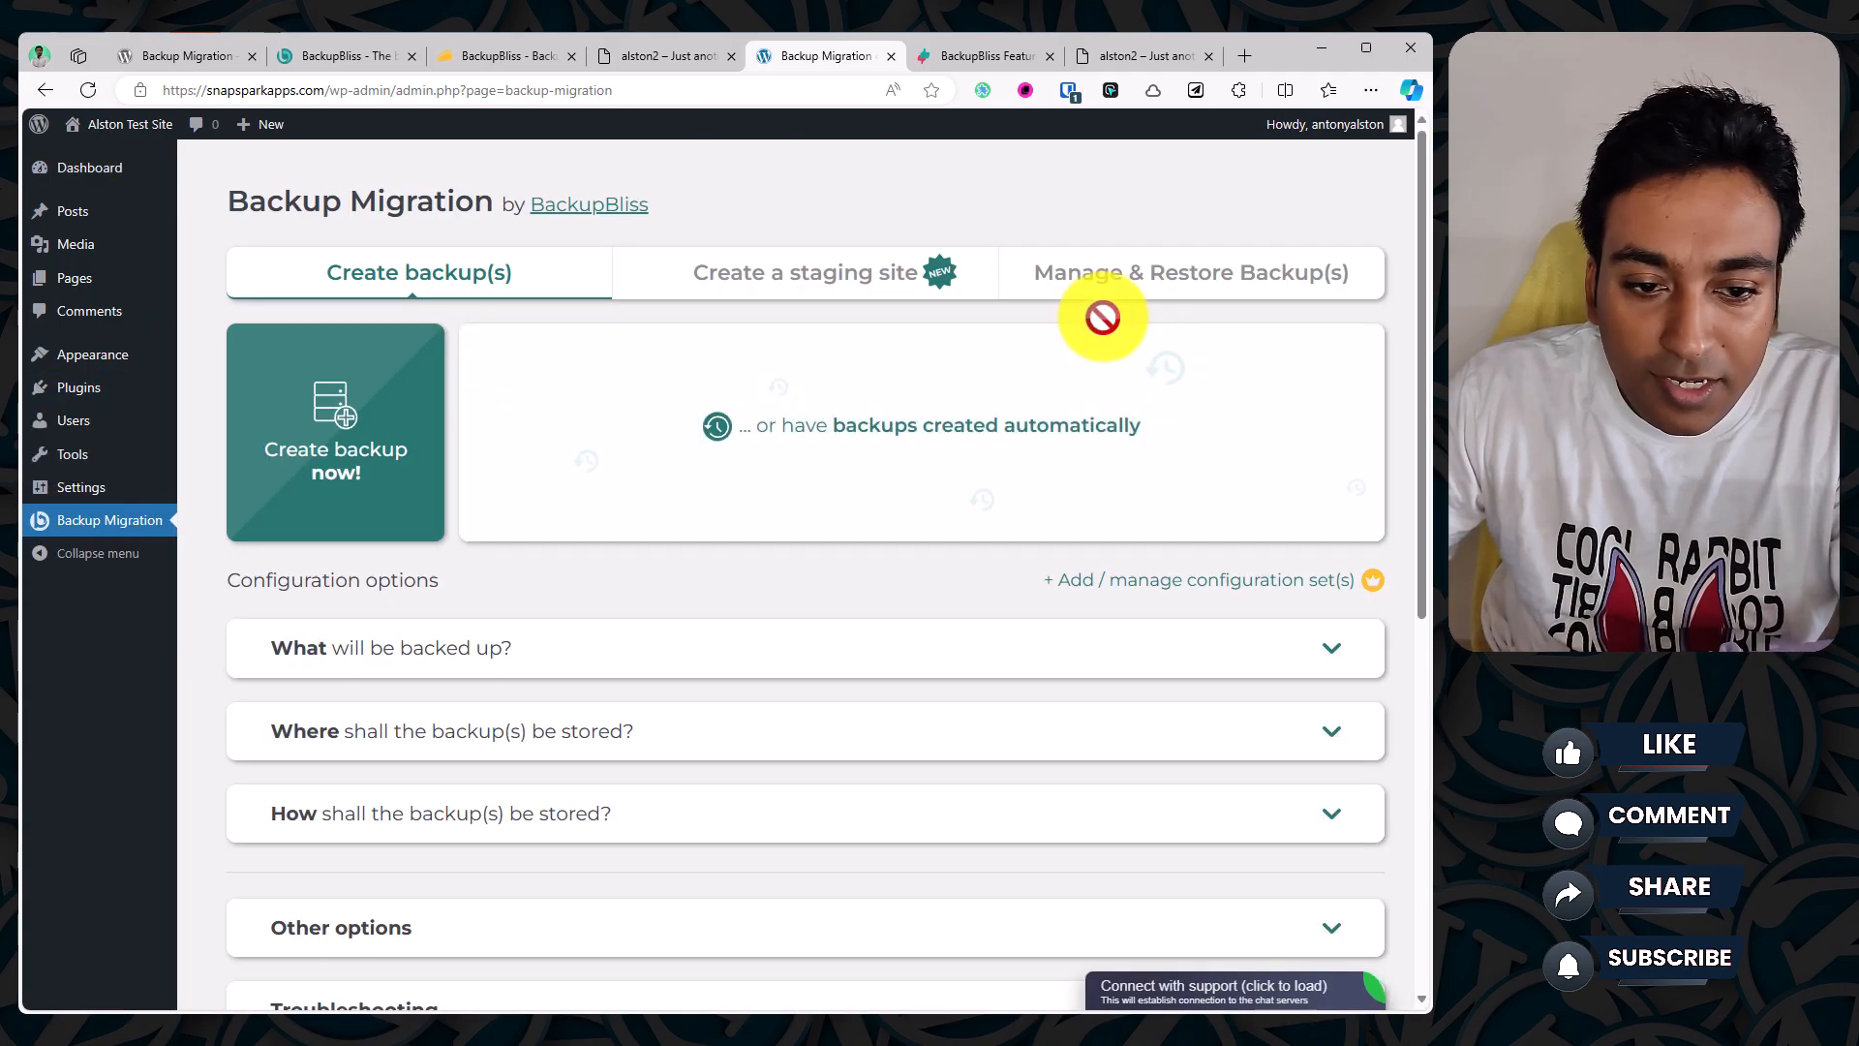
Step: Paste the backup URL with its secret key into the test site's Super-quick migration, check the link, and request the restore
left_click(1189, 278)
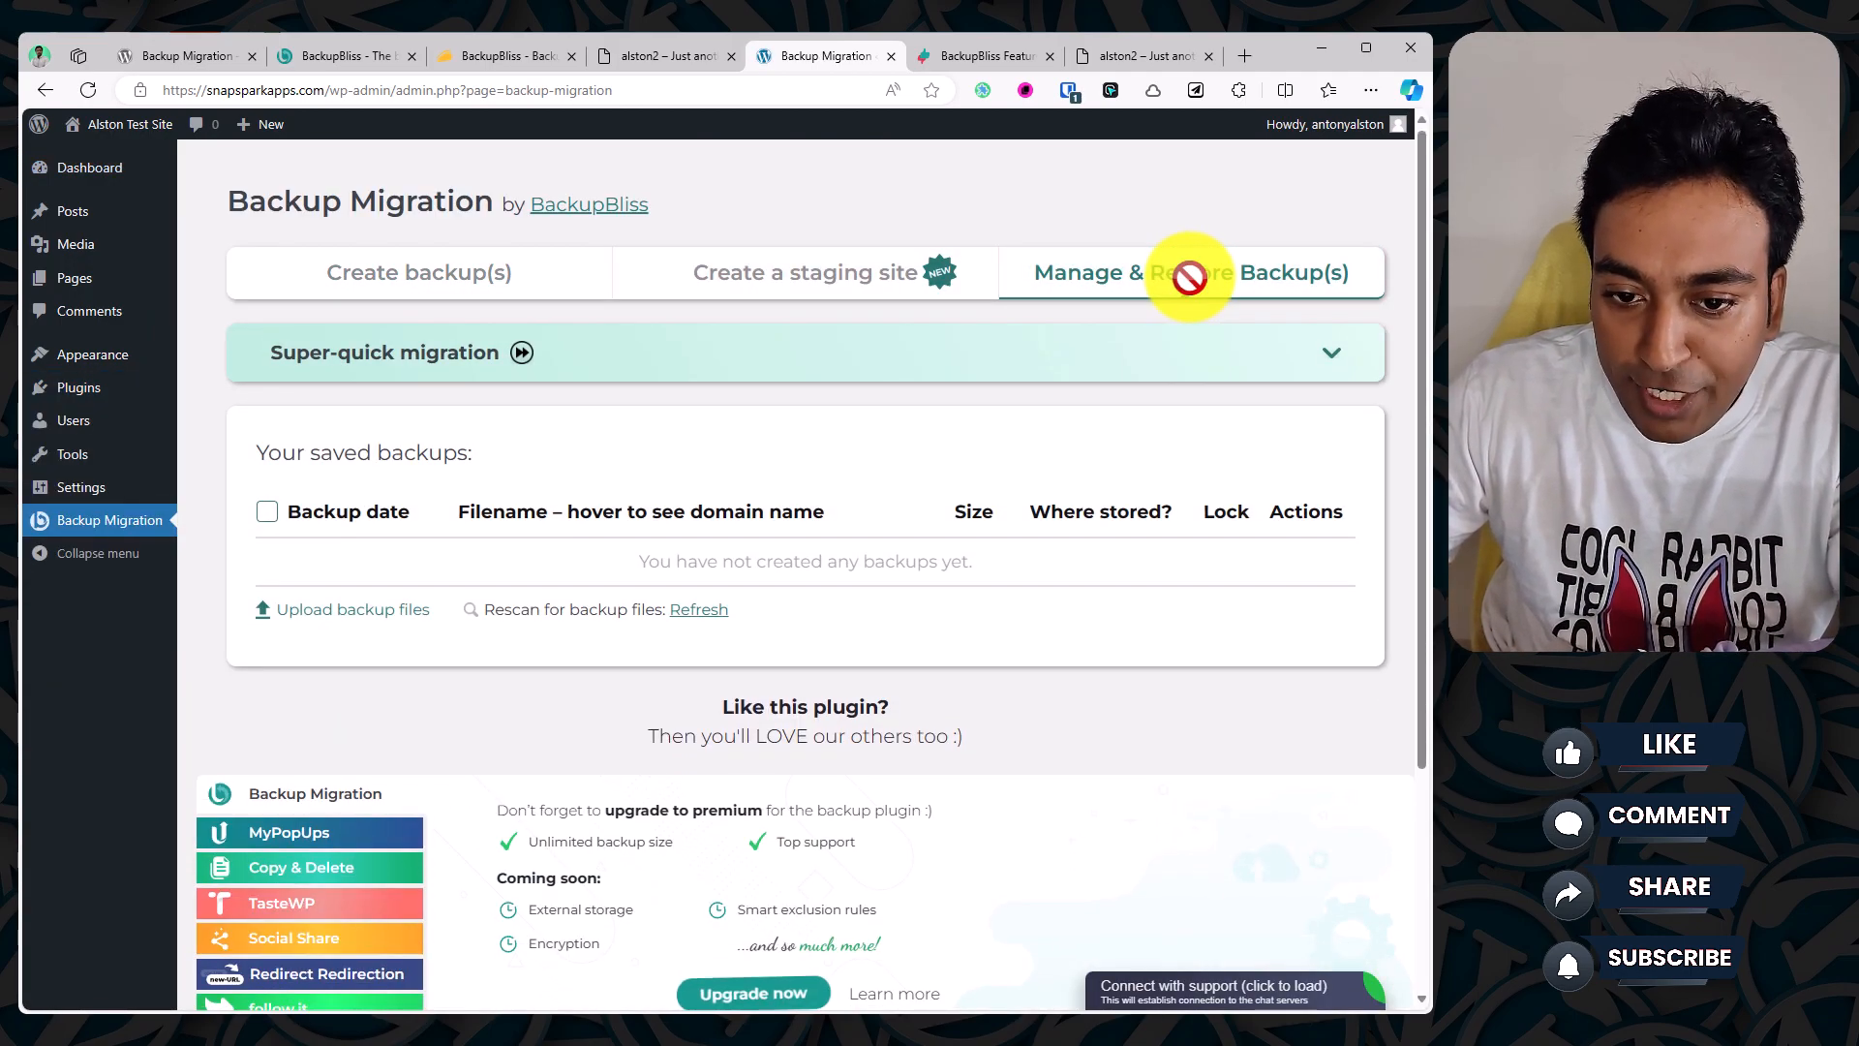
left_click(588, 368)
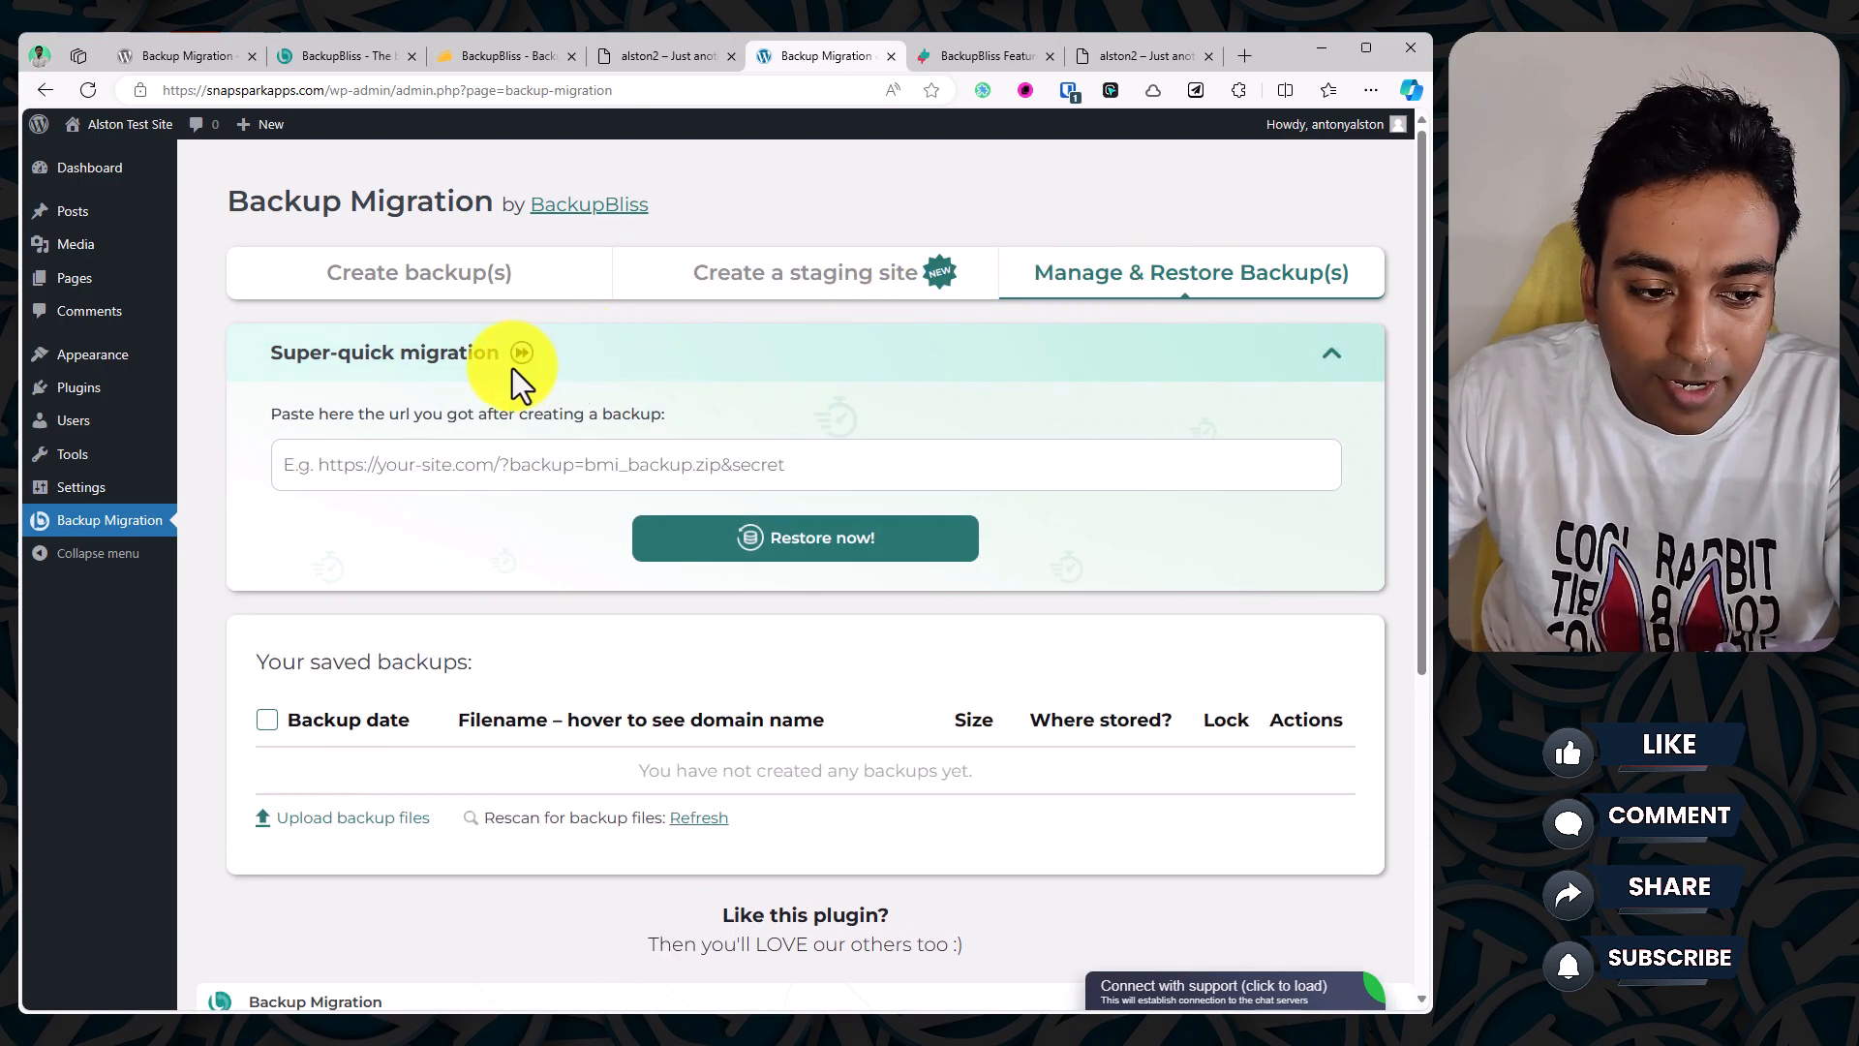
left_click(456, 469)
key("ctrl+v")
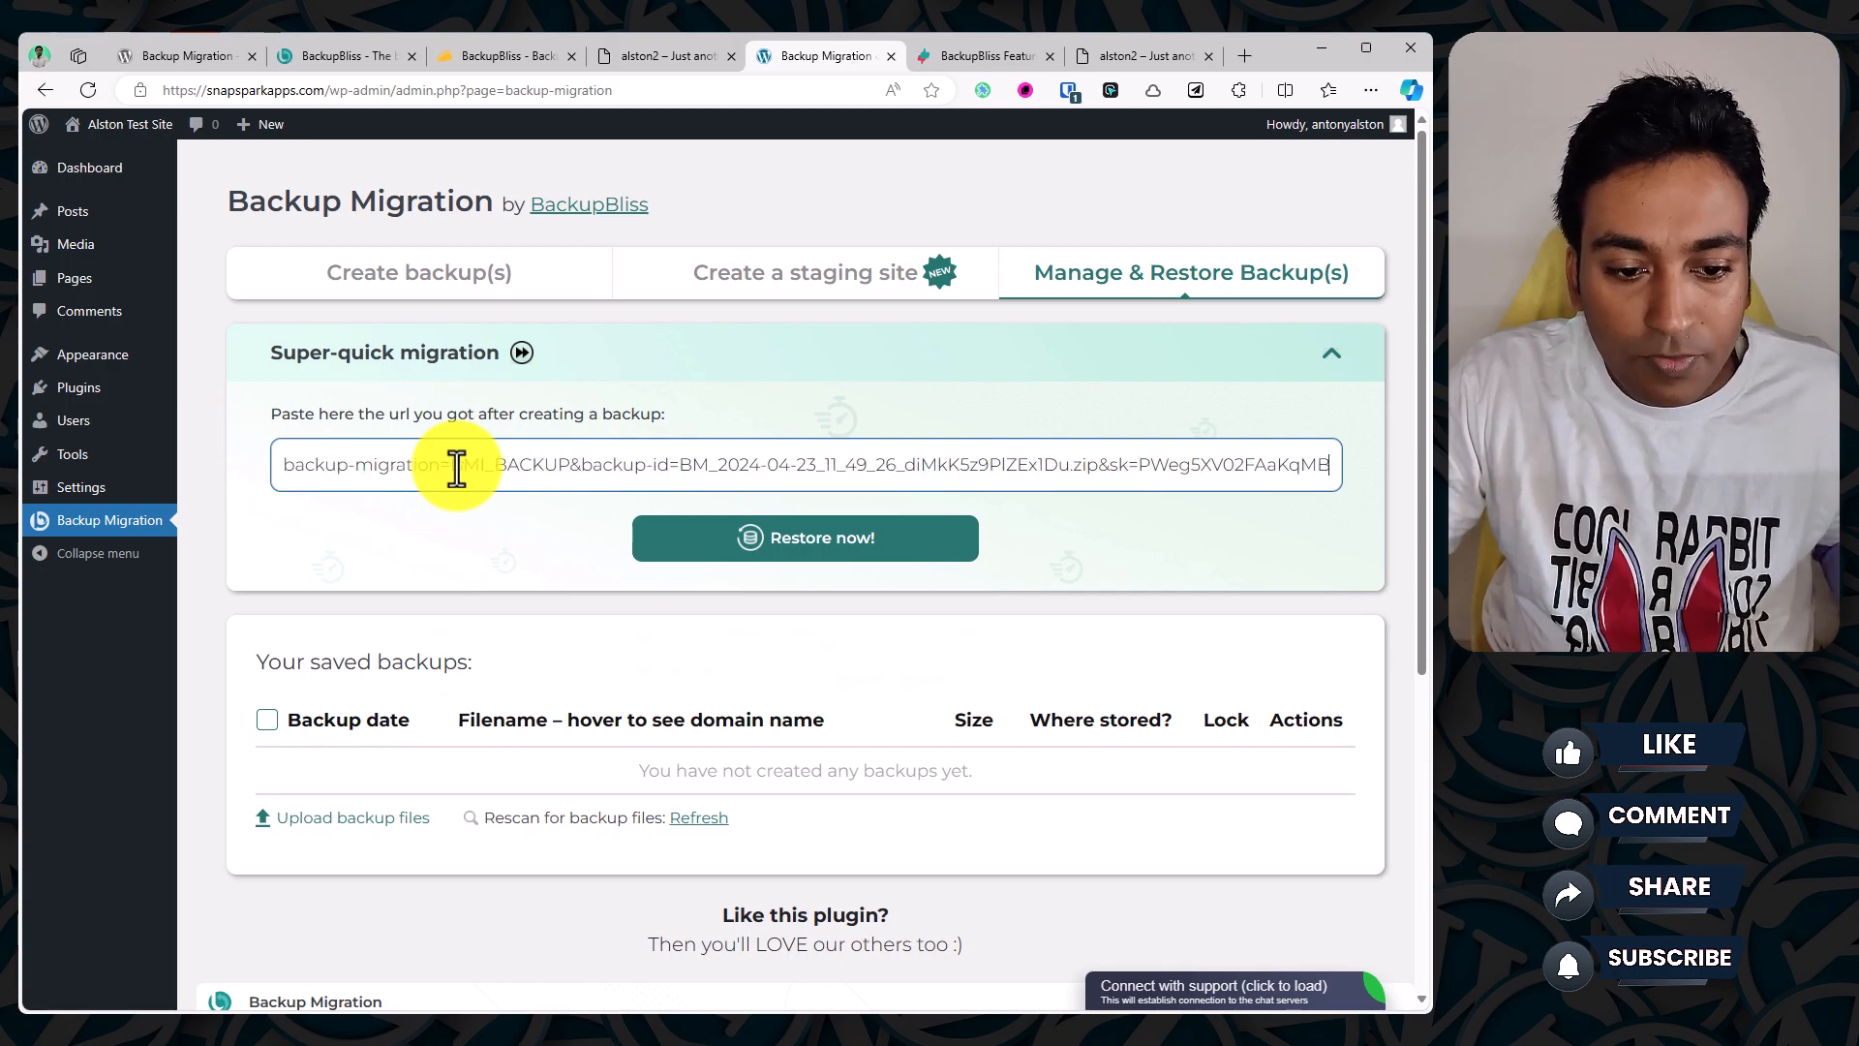
left_click_drag(406, 465, 248, 454)
left_click_drag(368, 467, 1361, 490)
left_click(1276, 514)
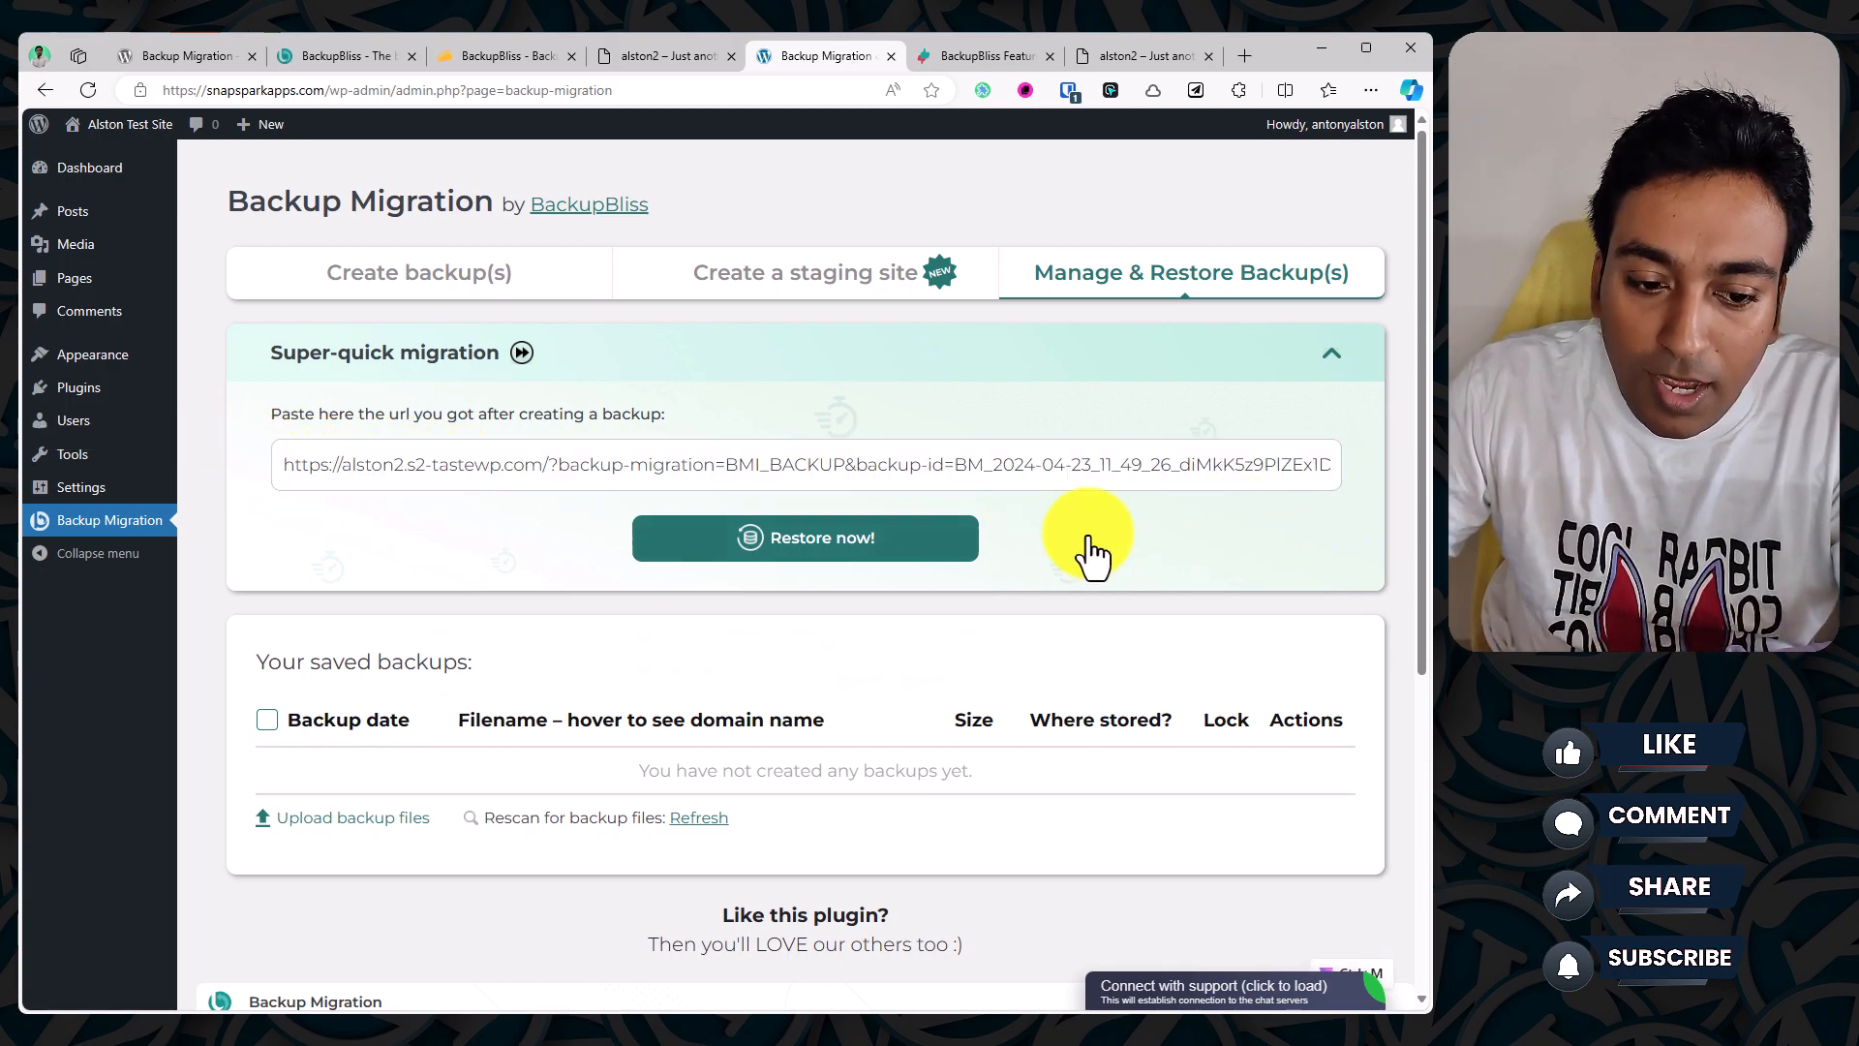
left_click(845, 564)
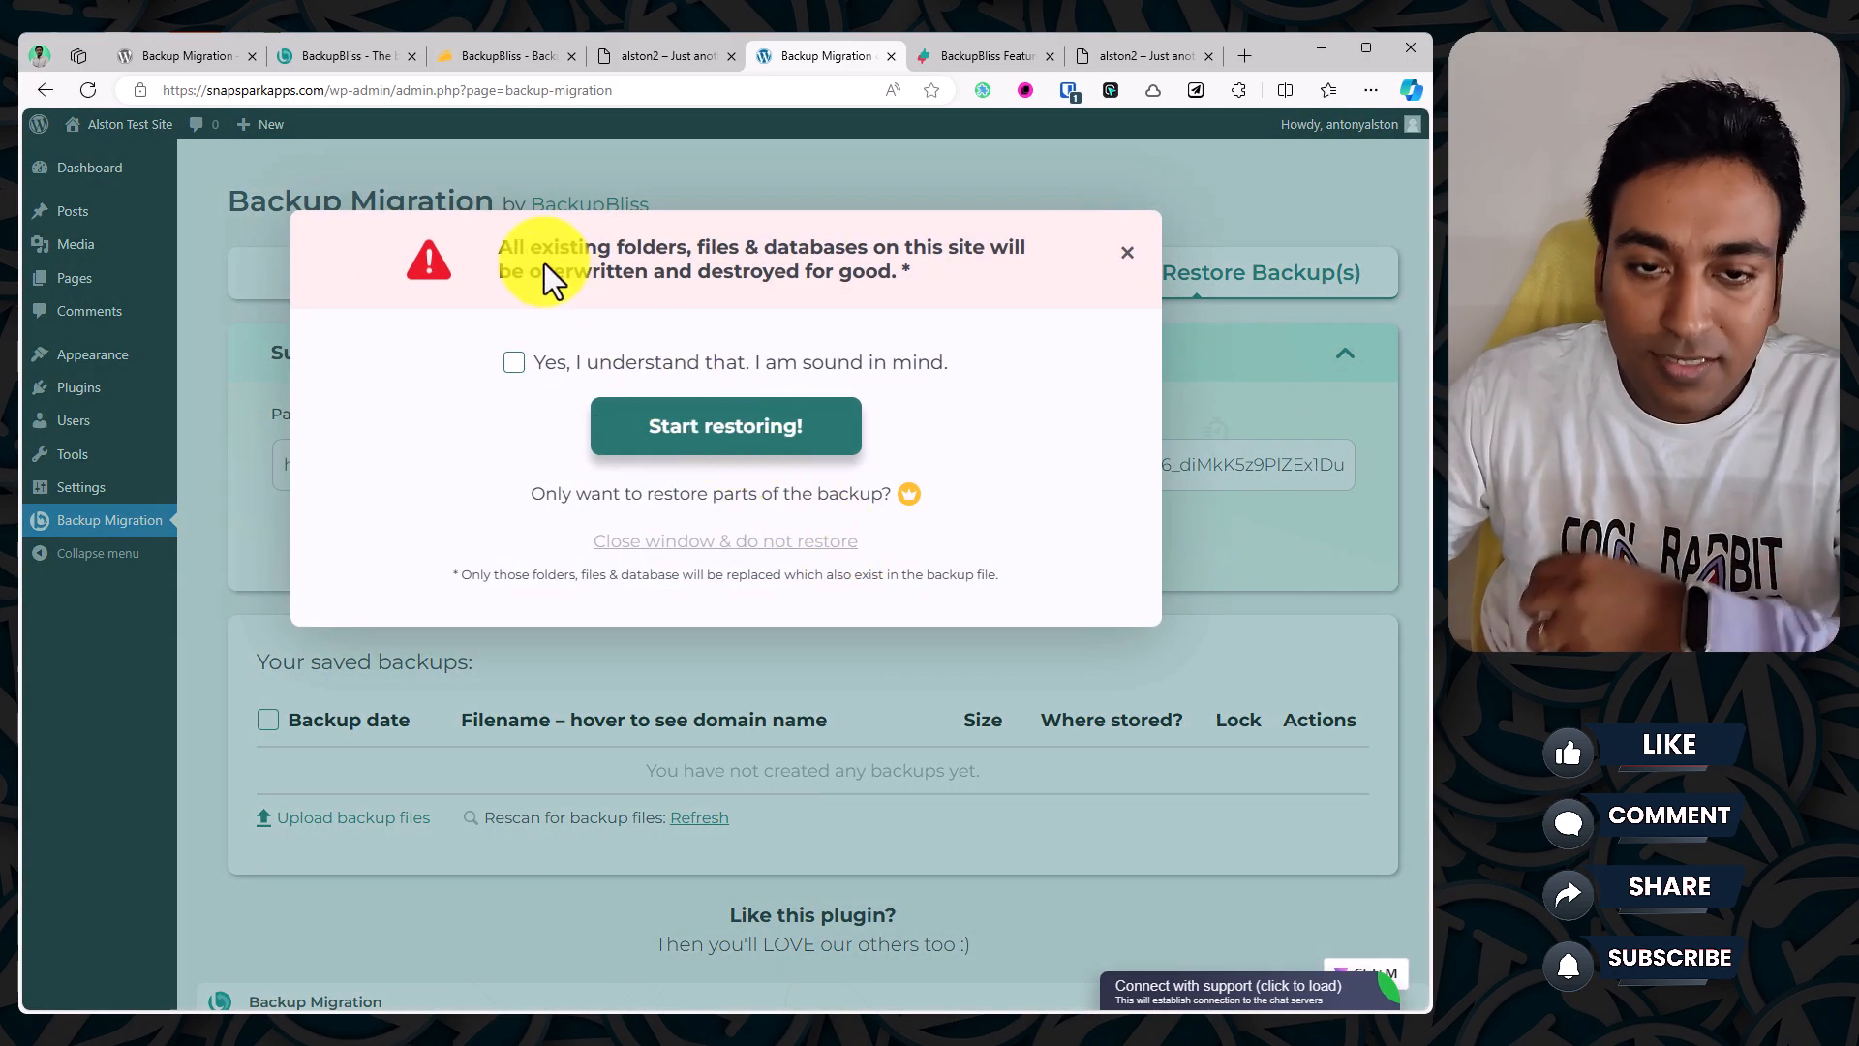
left_click(692, 55)
left_click(804, 56)
left_click_drag(323, 94, 44, 85)
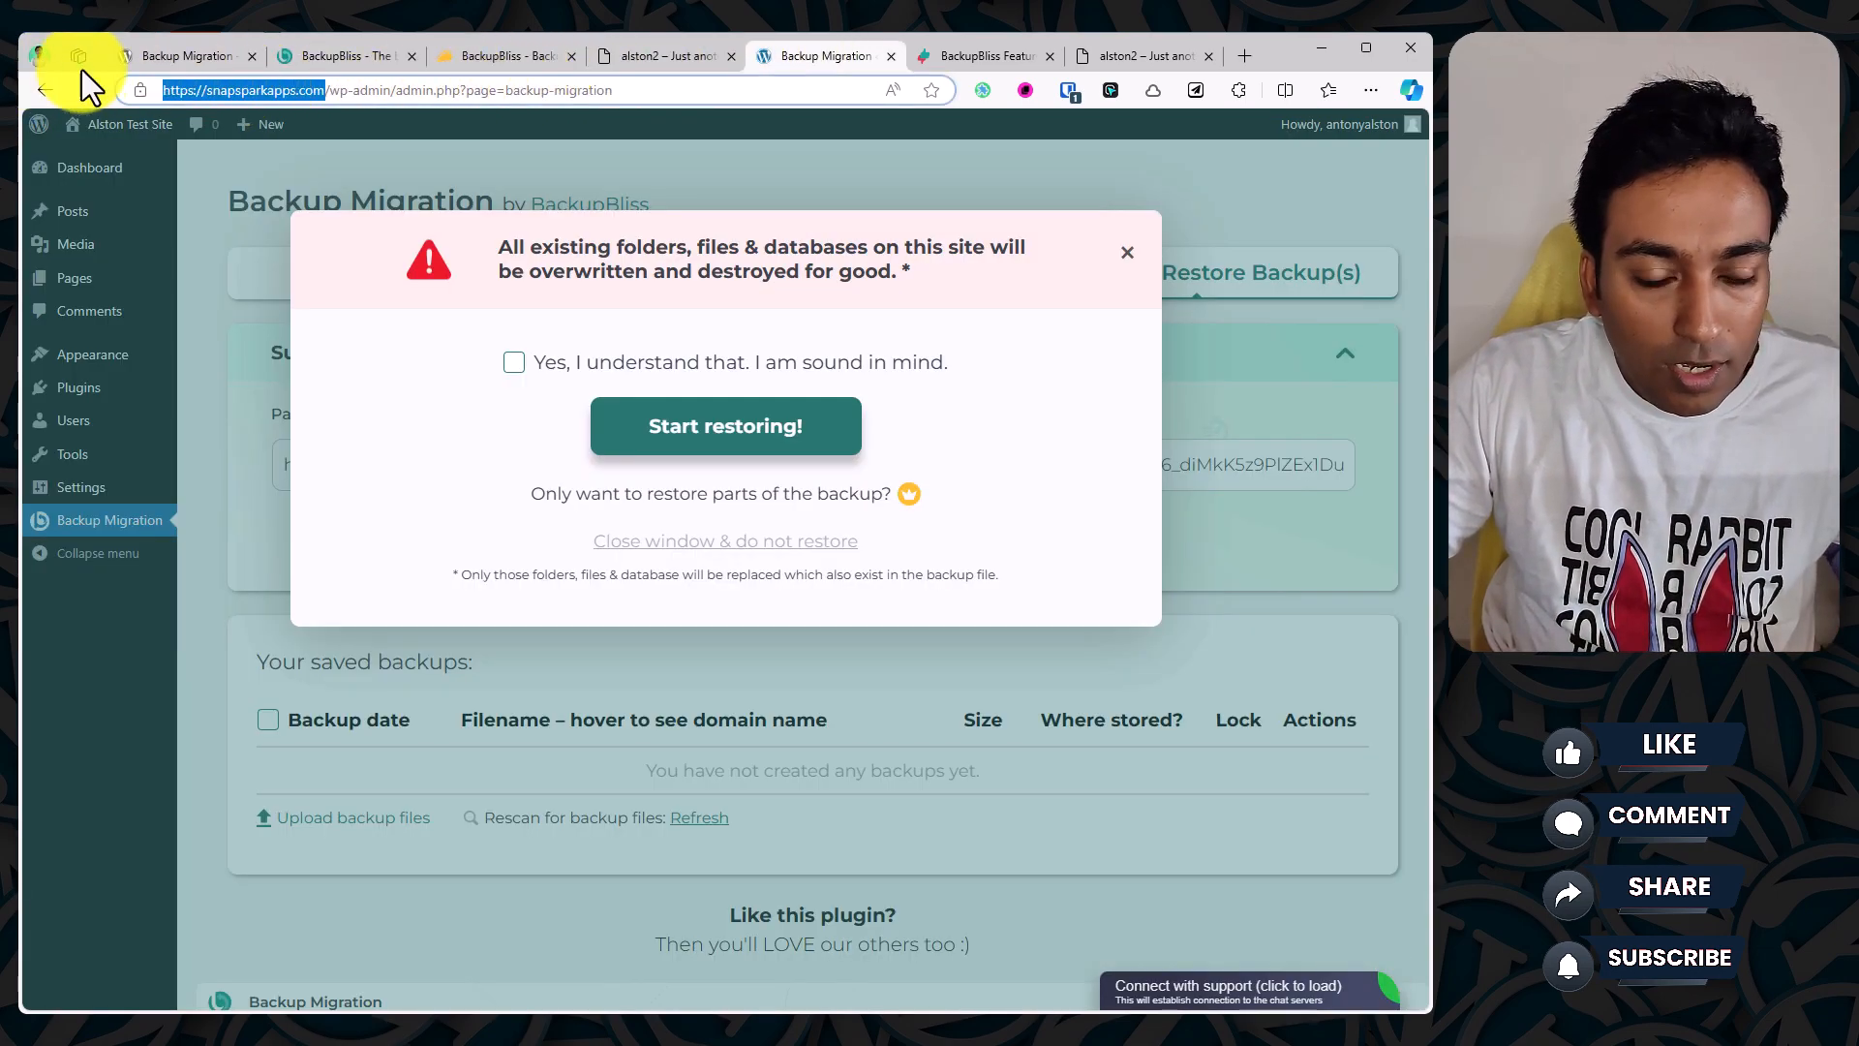
left_click(1245, 56)
key("ctrl+v")
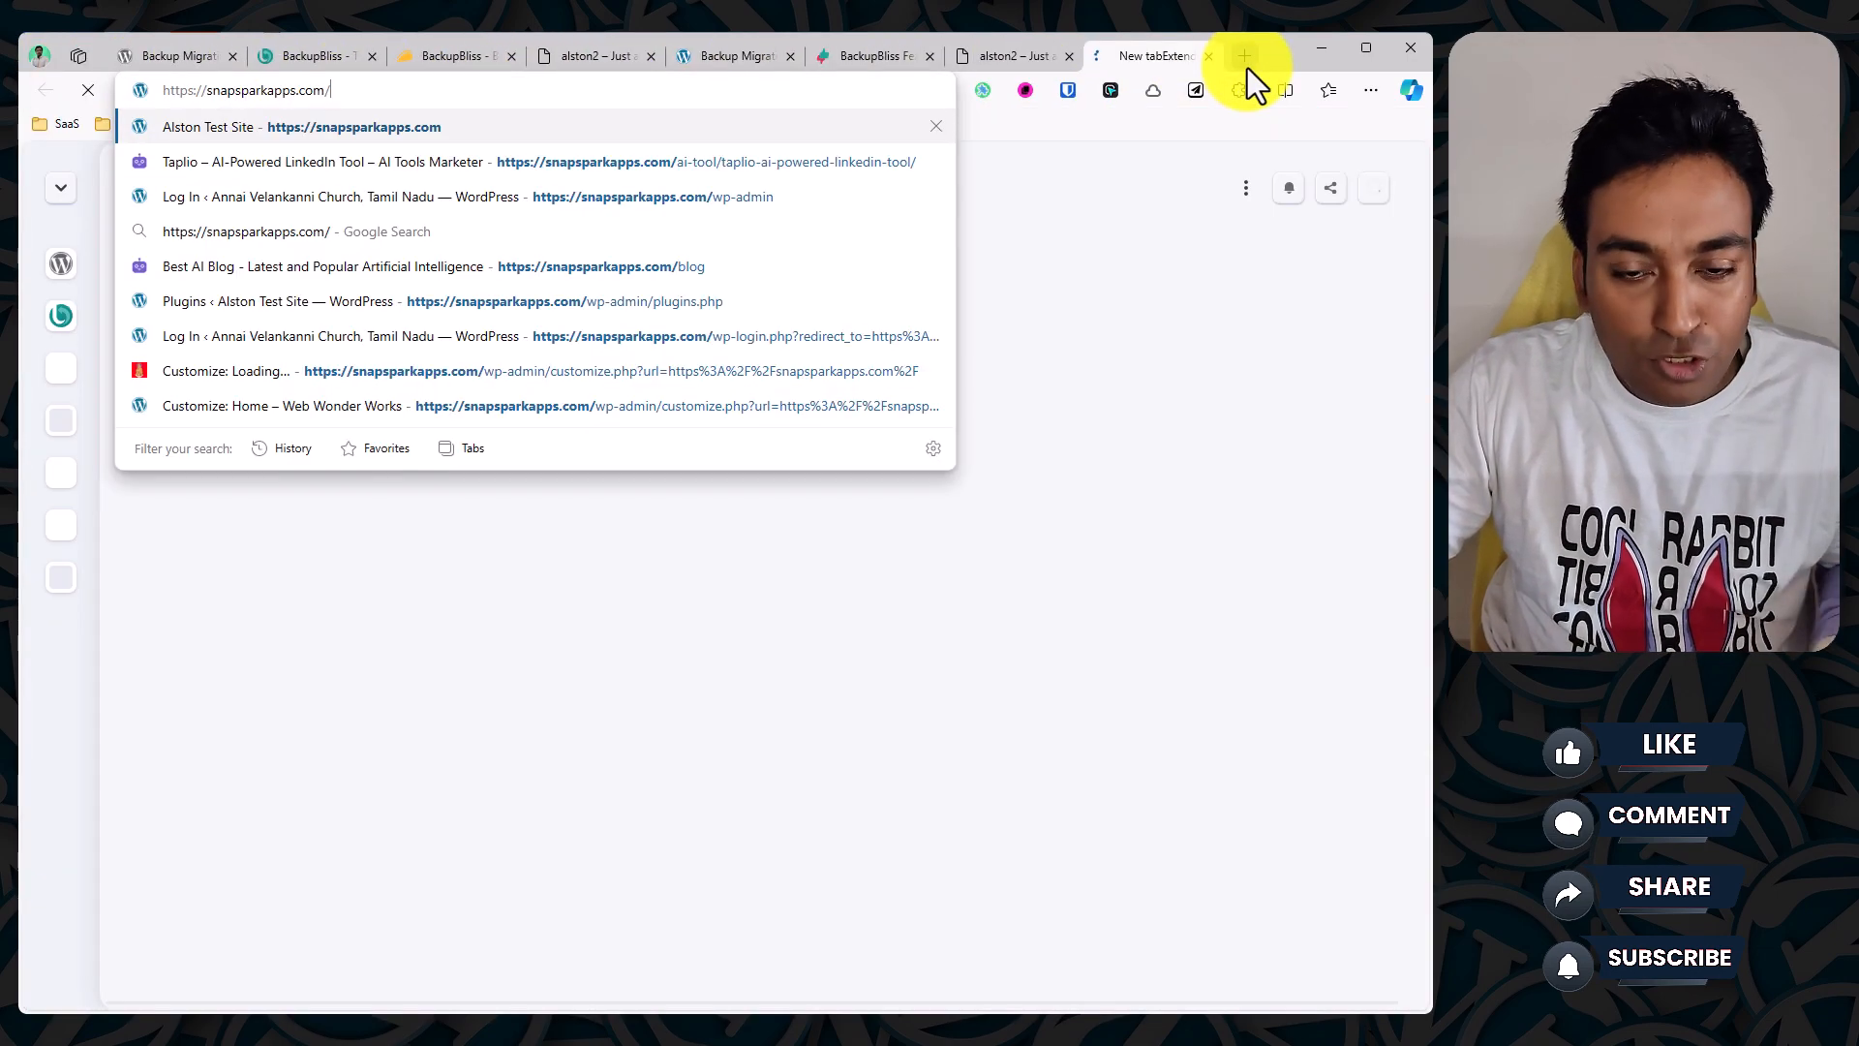
key("Return")
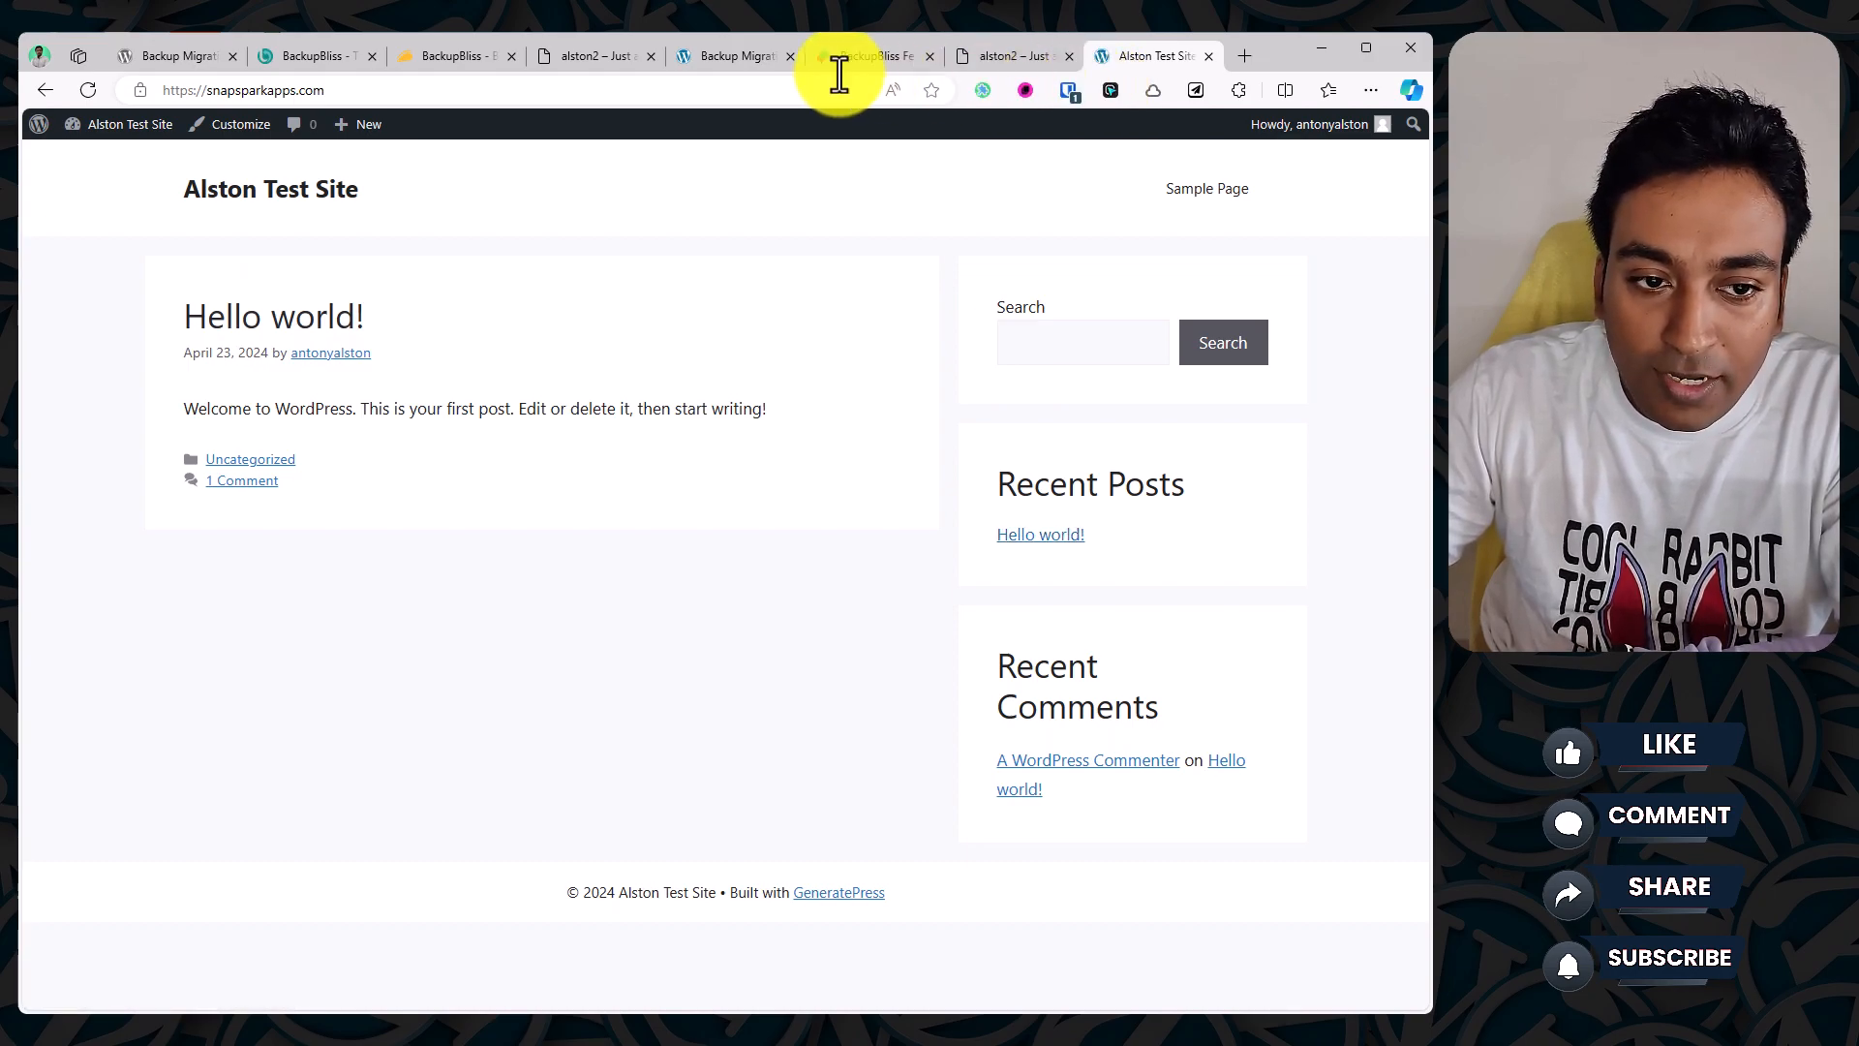
left_click(743, 64)
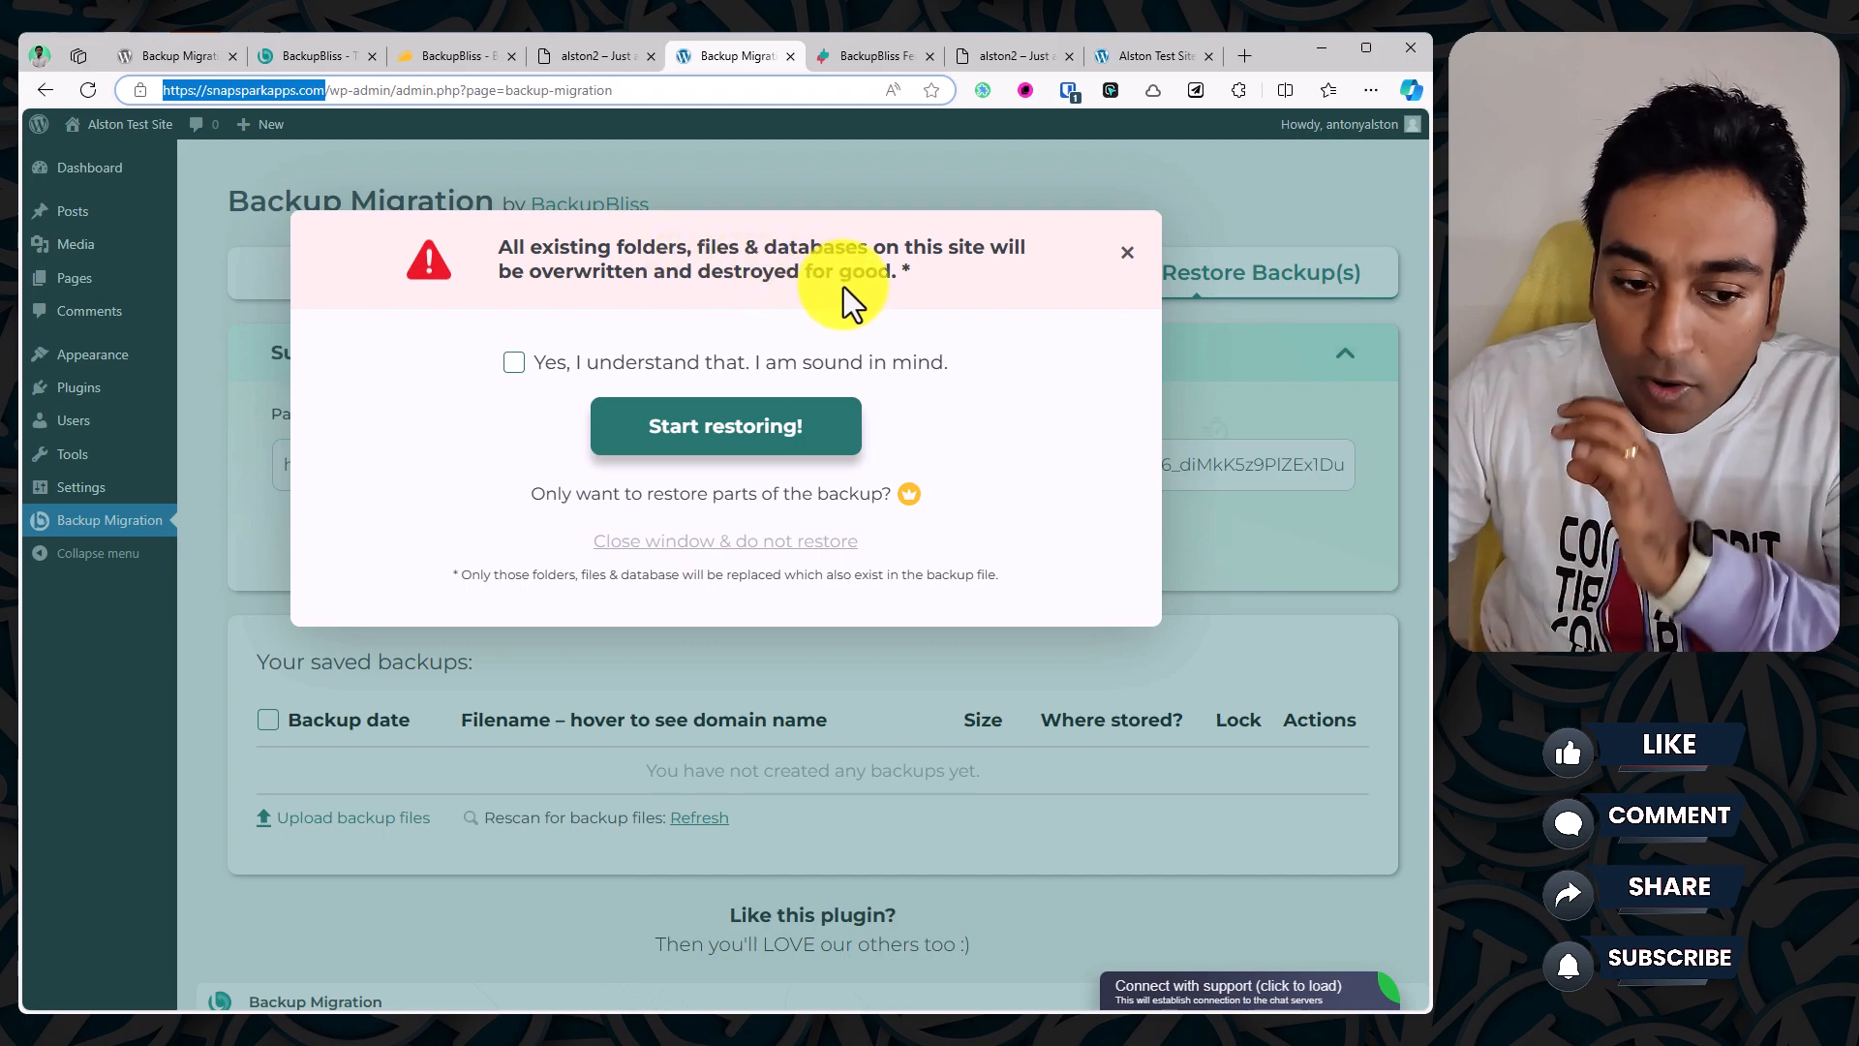
Step: Acknowledge the overwrite warning, start restoring the backup on the test site, and recheck the source homepage during the restore
left_click(773, 364)
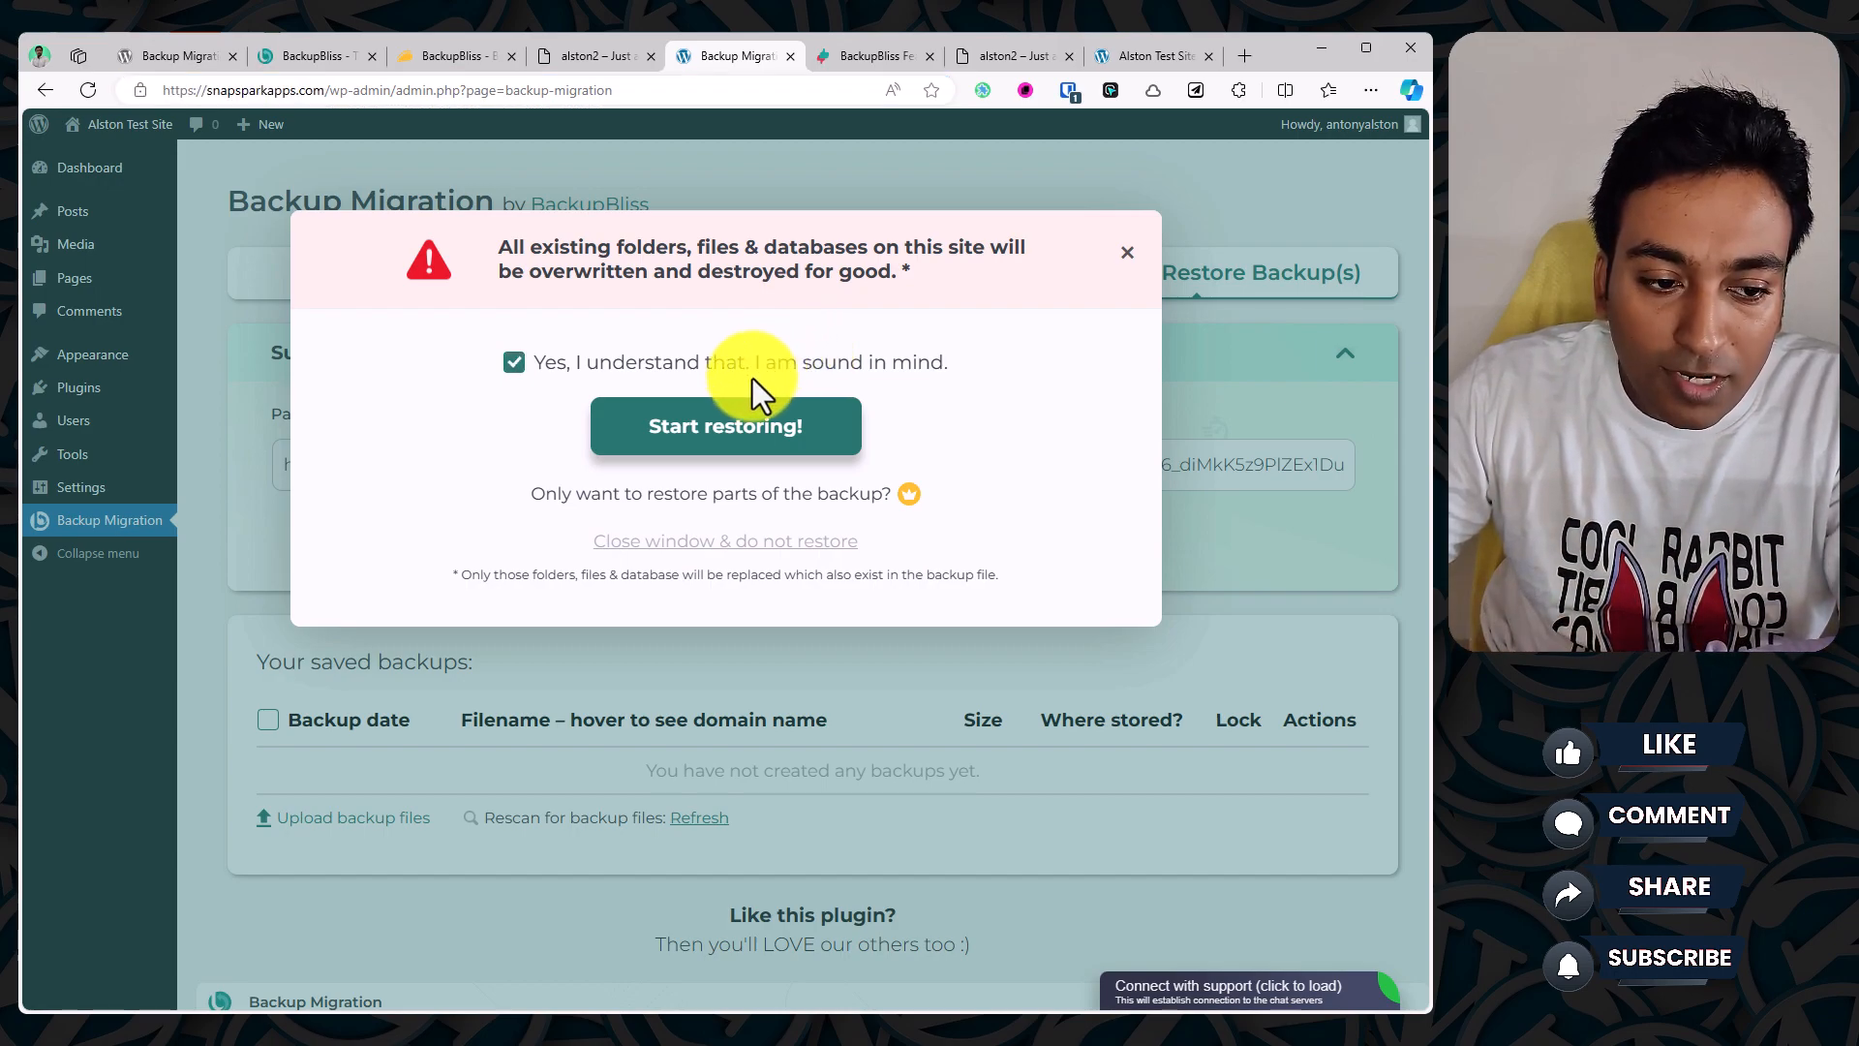
left_click(699, 426)
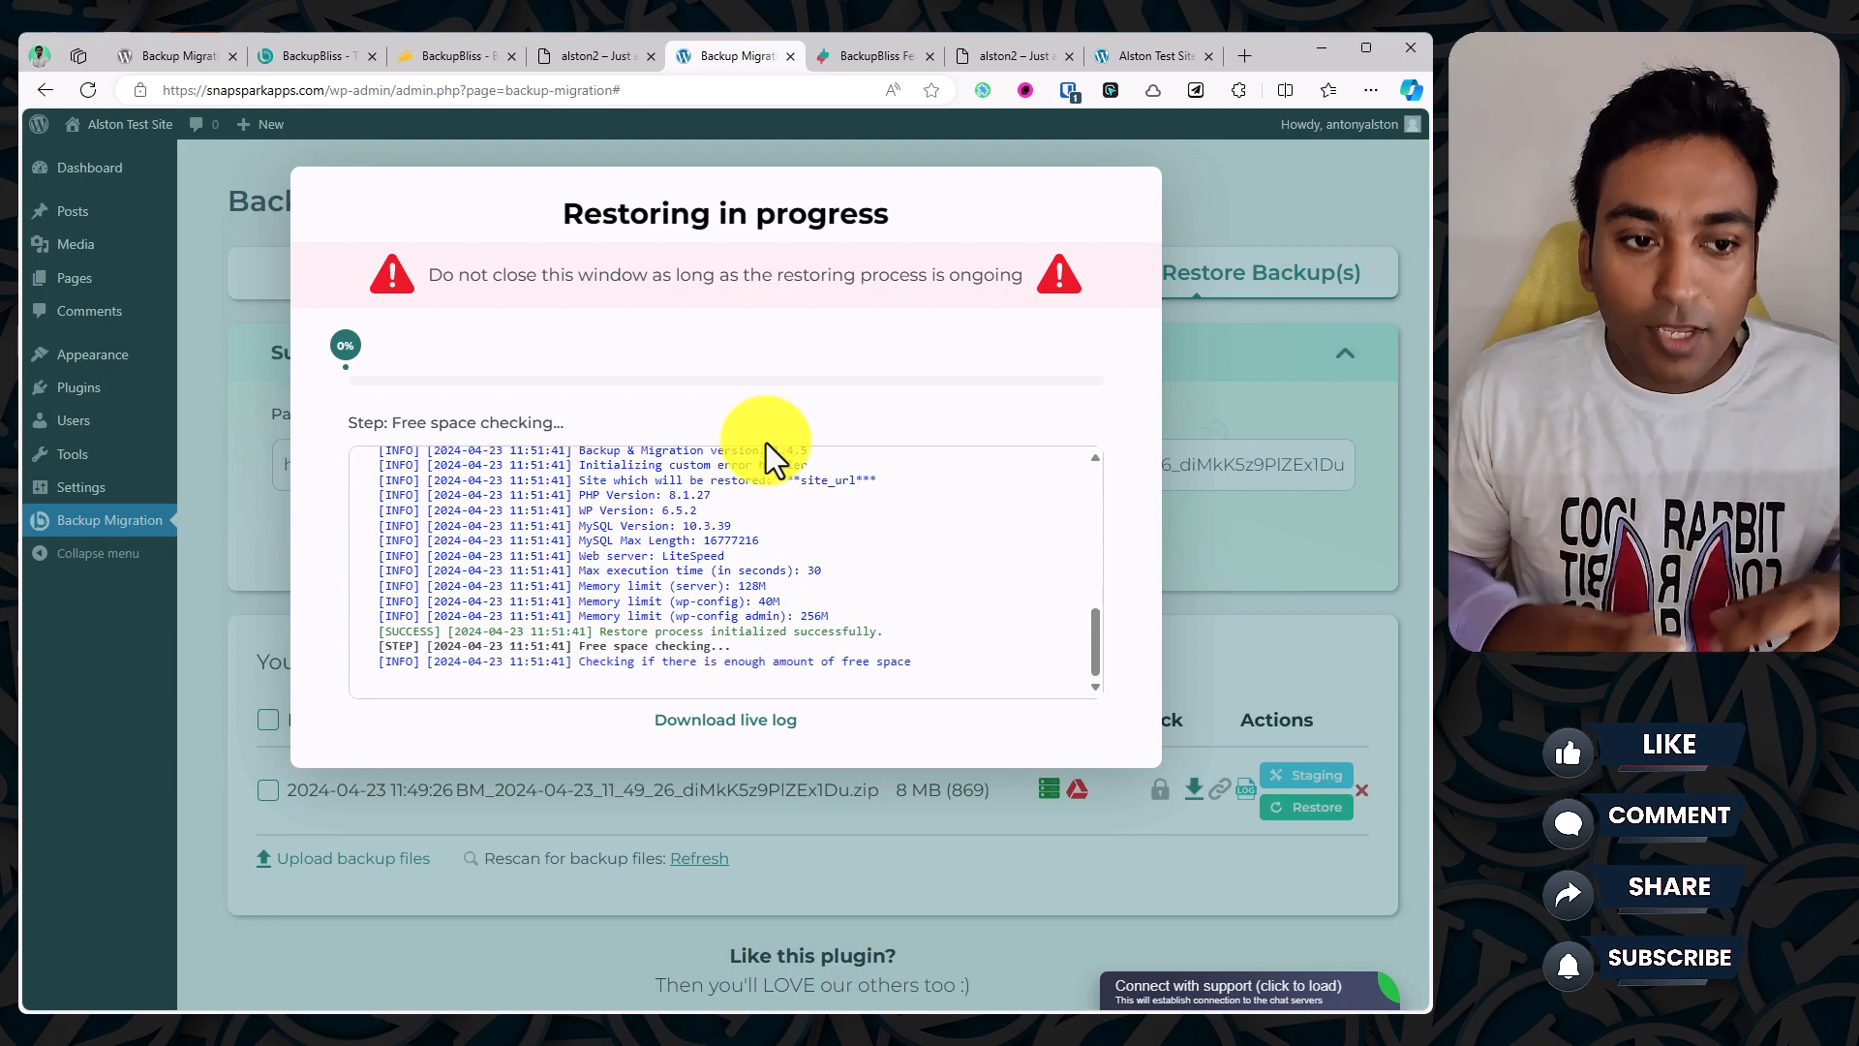
left_click(578, 60)
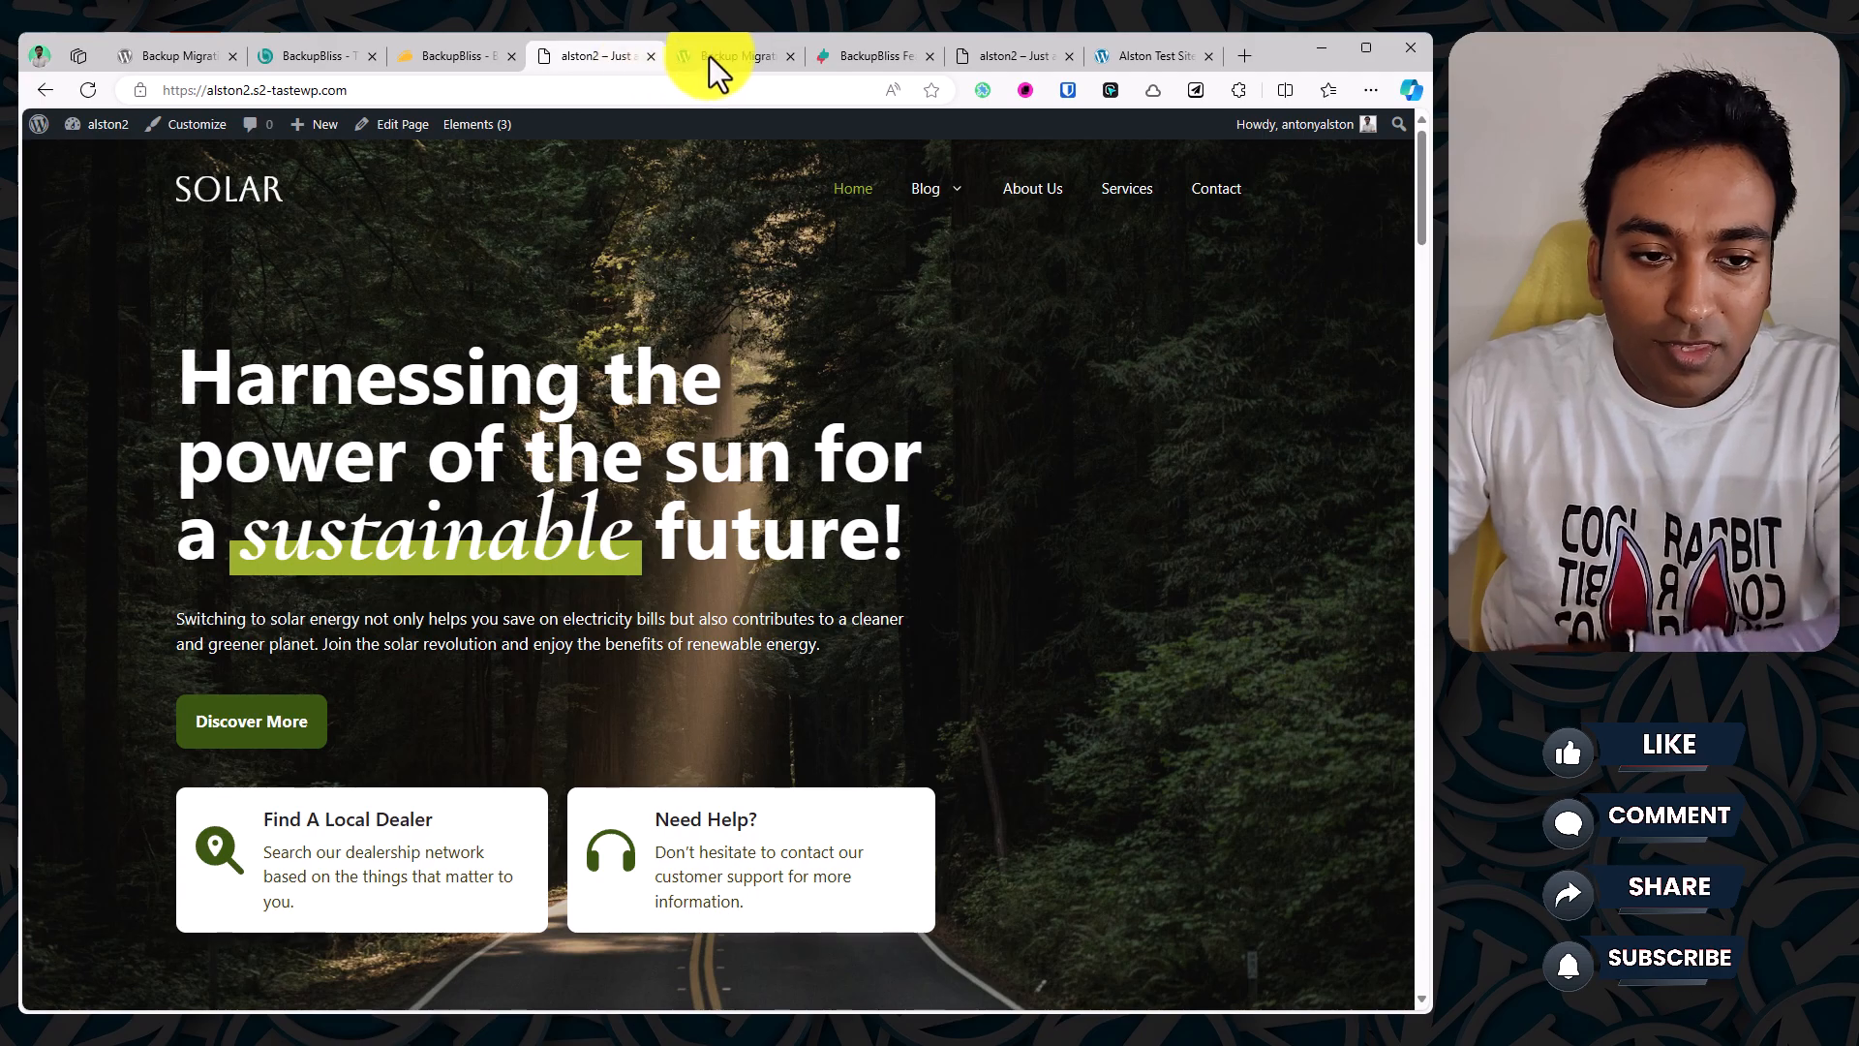
left_click(748, 55)
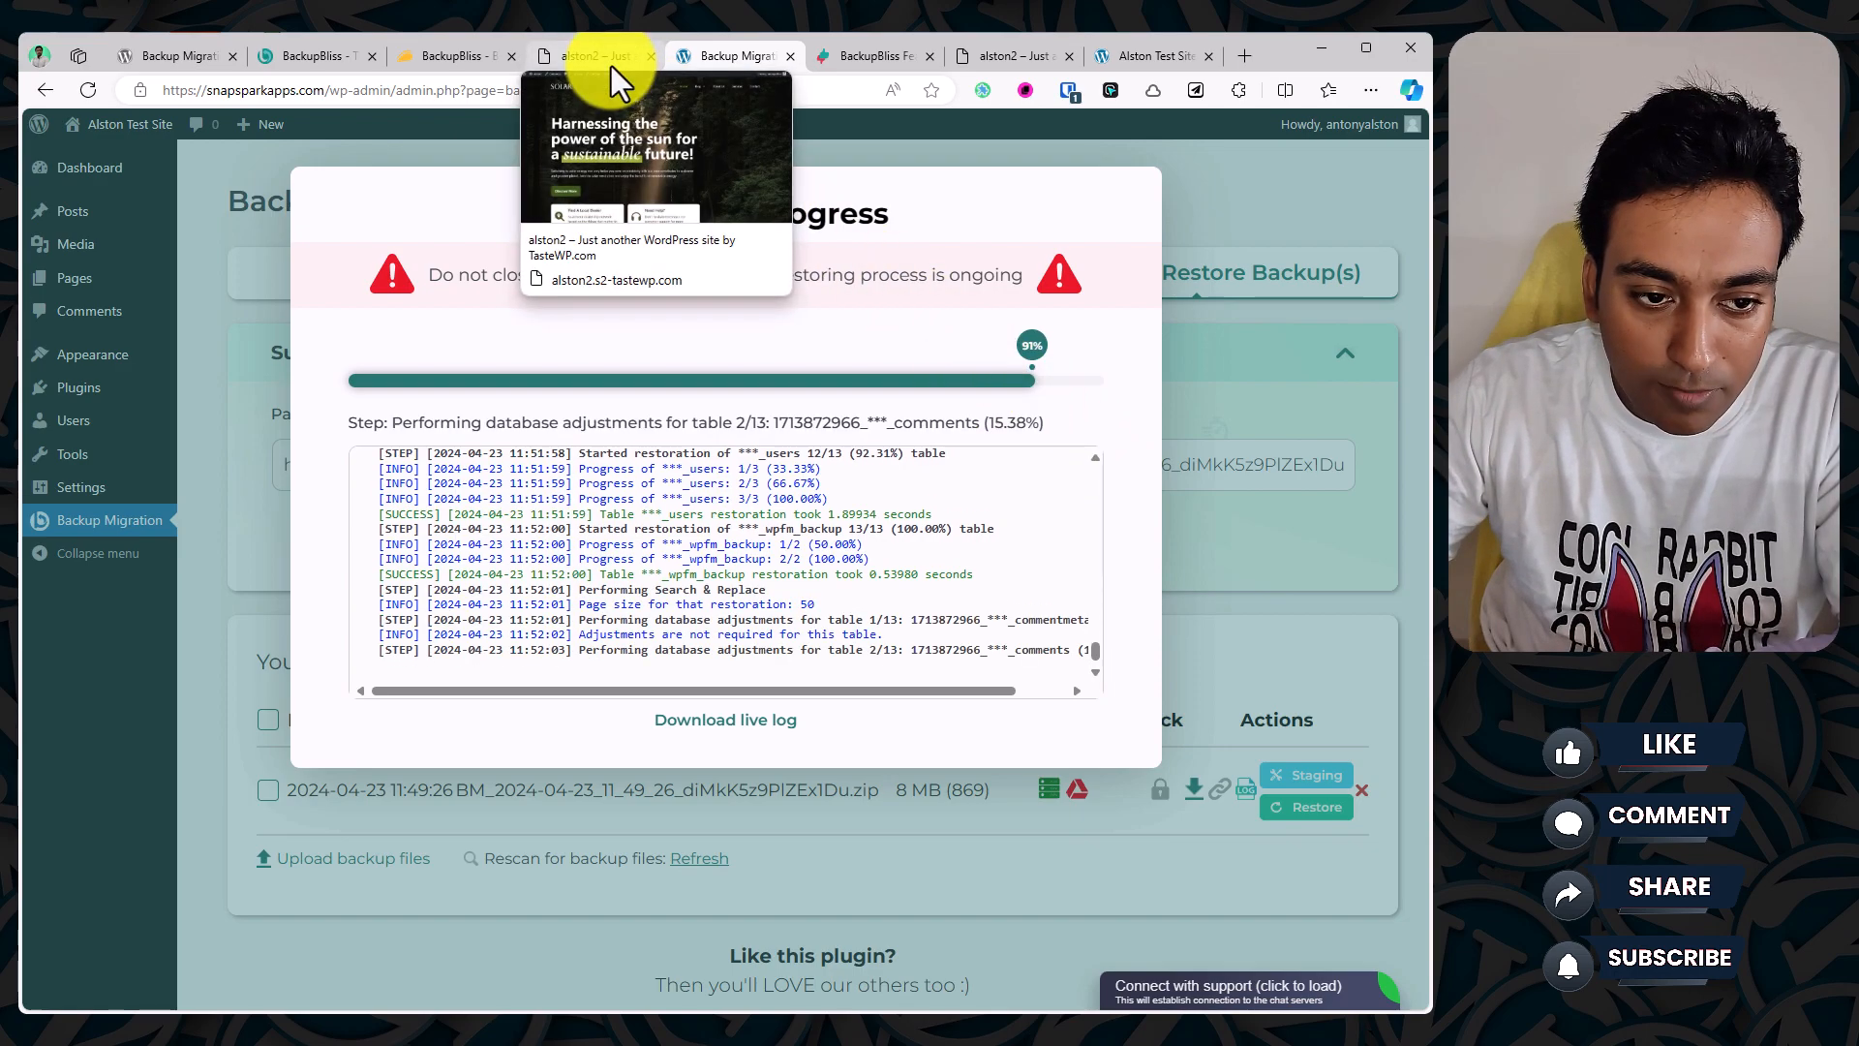
Step: Visit the migrated site's front end, compare the Technology blog category on the migrated and source sites, and return both to their homepages
mouse_move(612, 67)
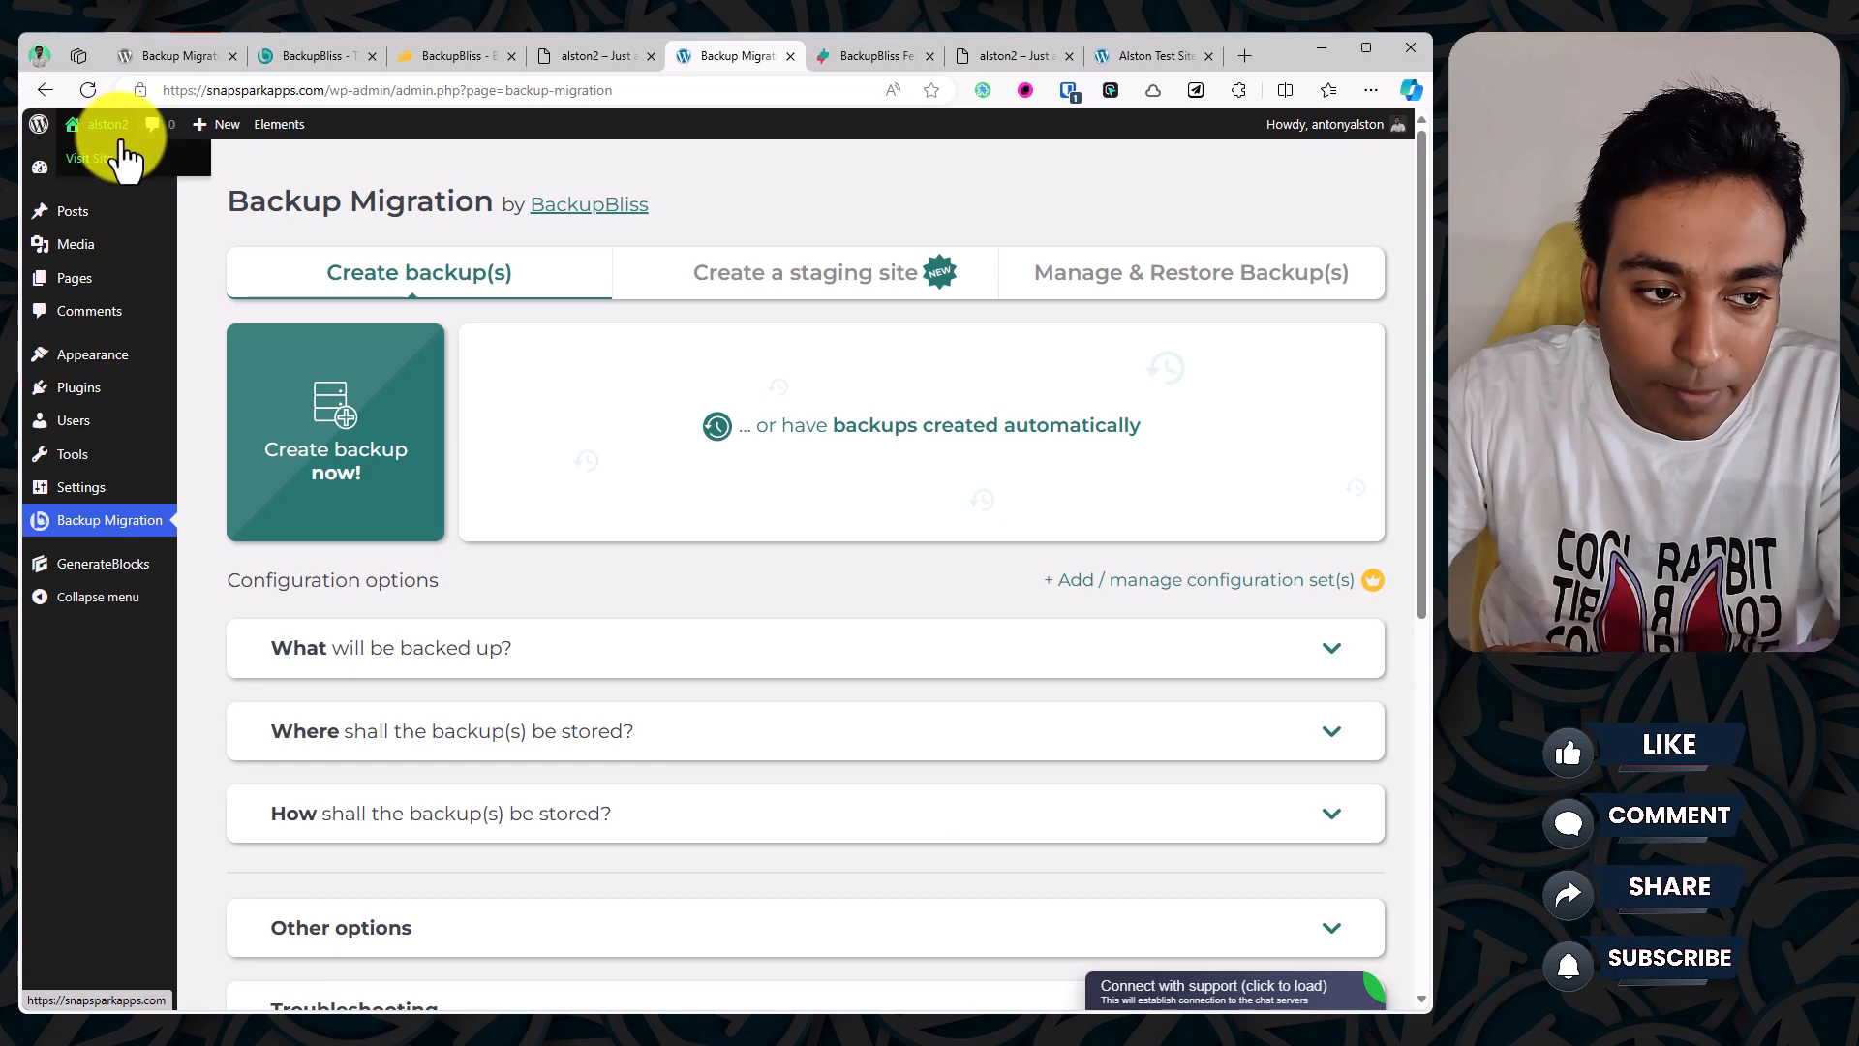
left_click(122, 147)
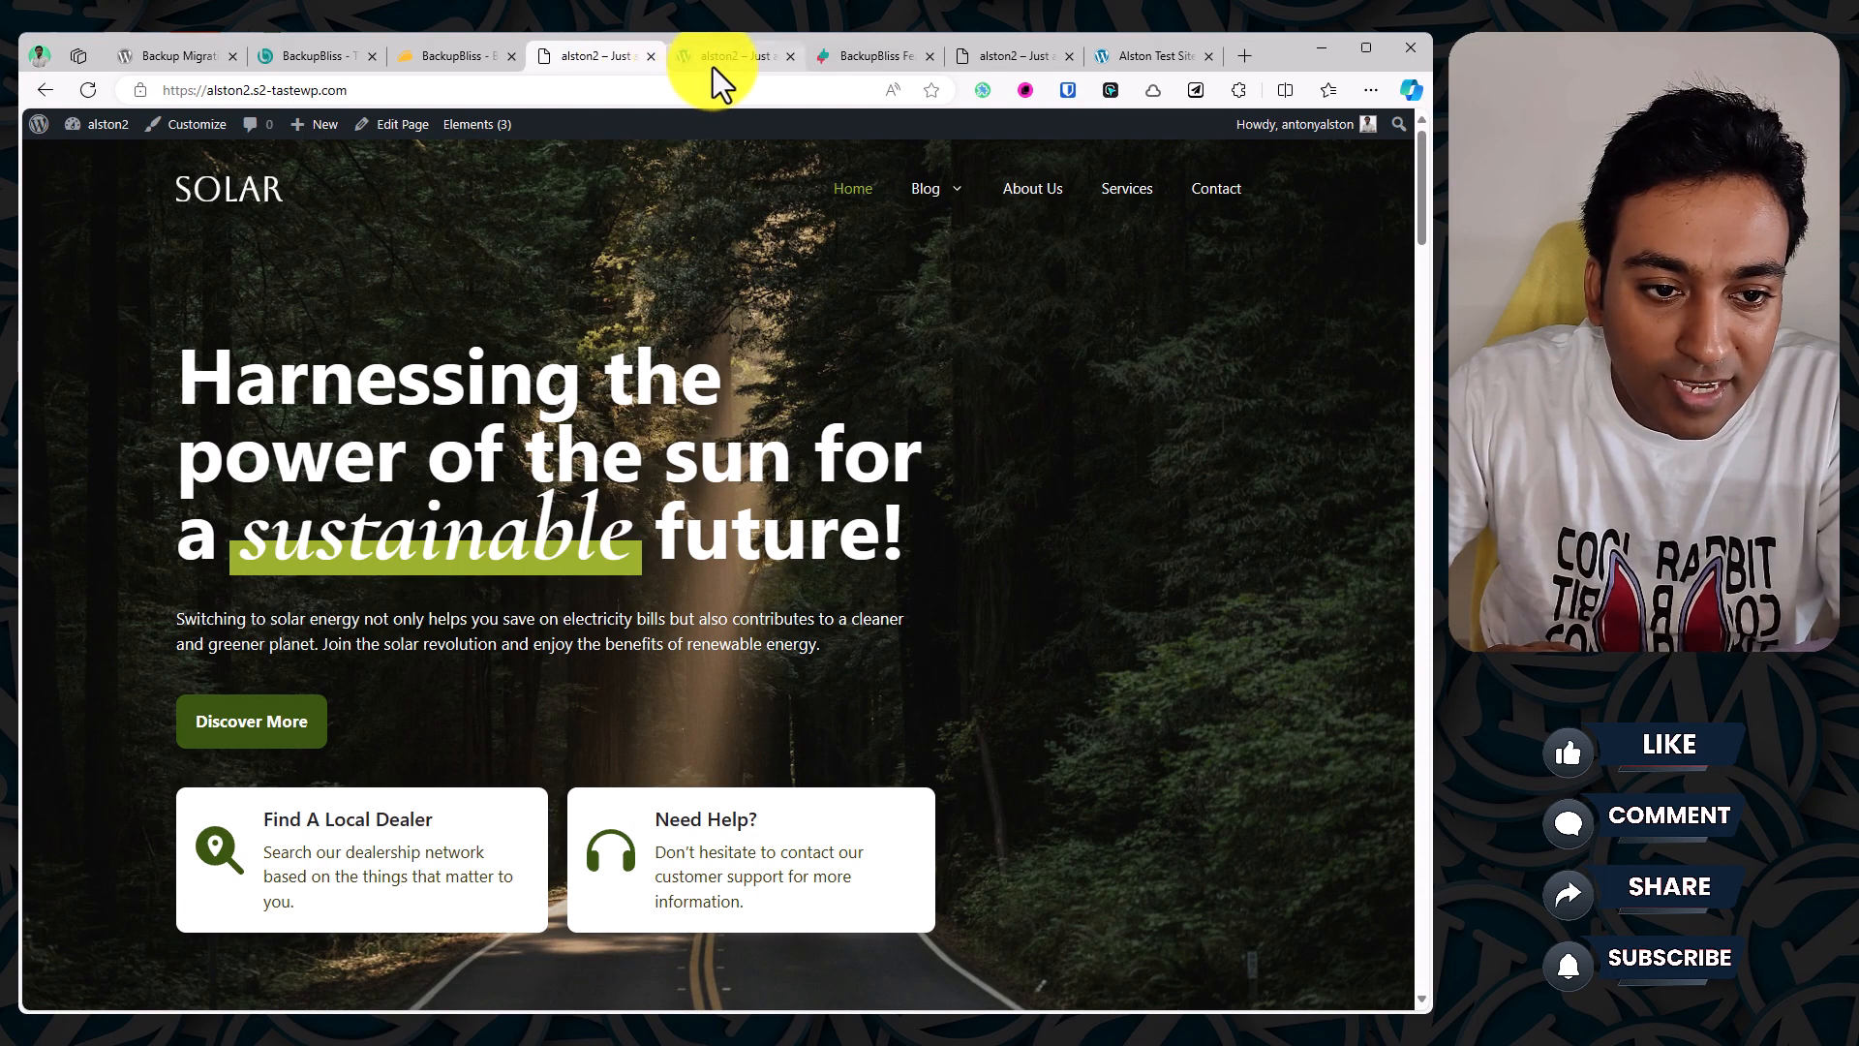
left_click(946, 238)
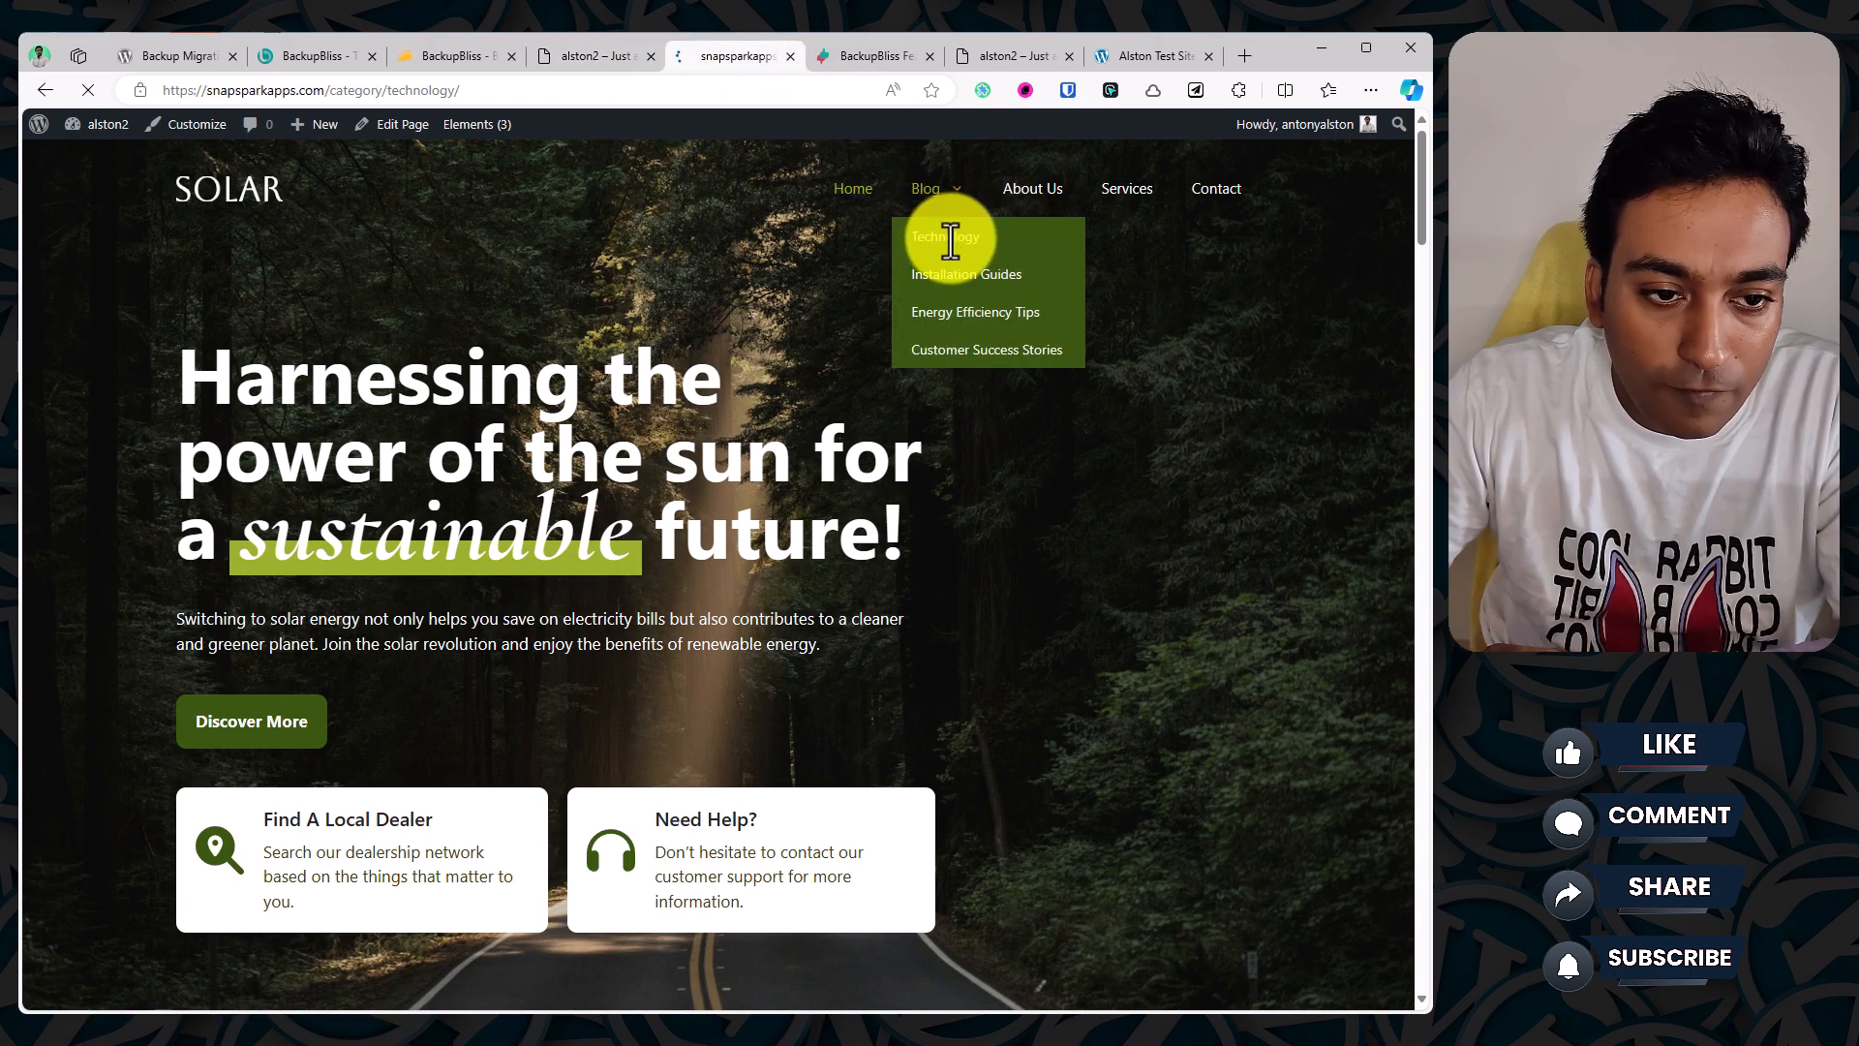
left_click(585, 61)
mouse_move(924, 194)
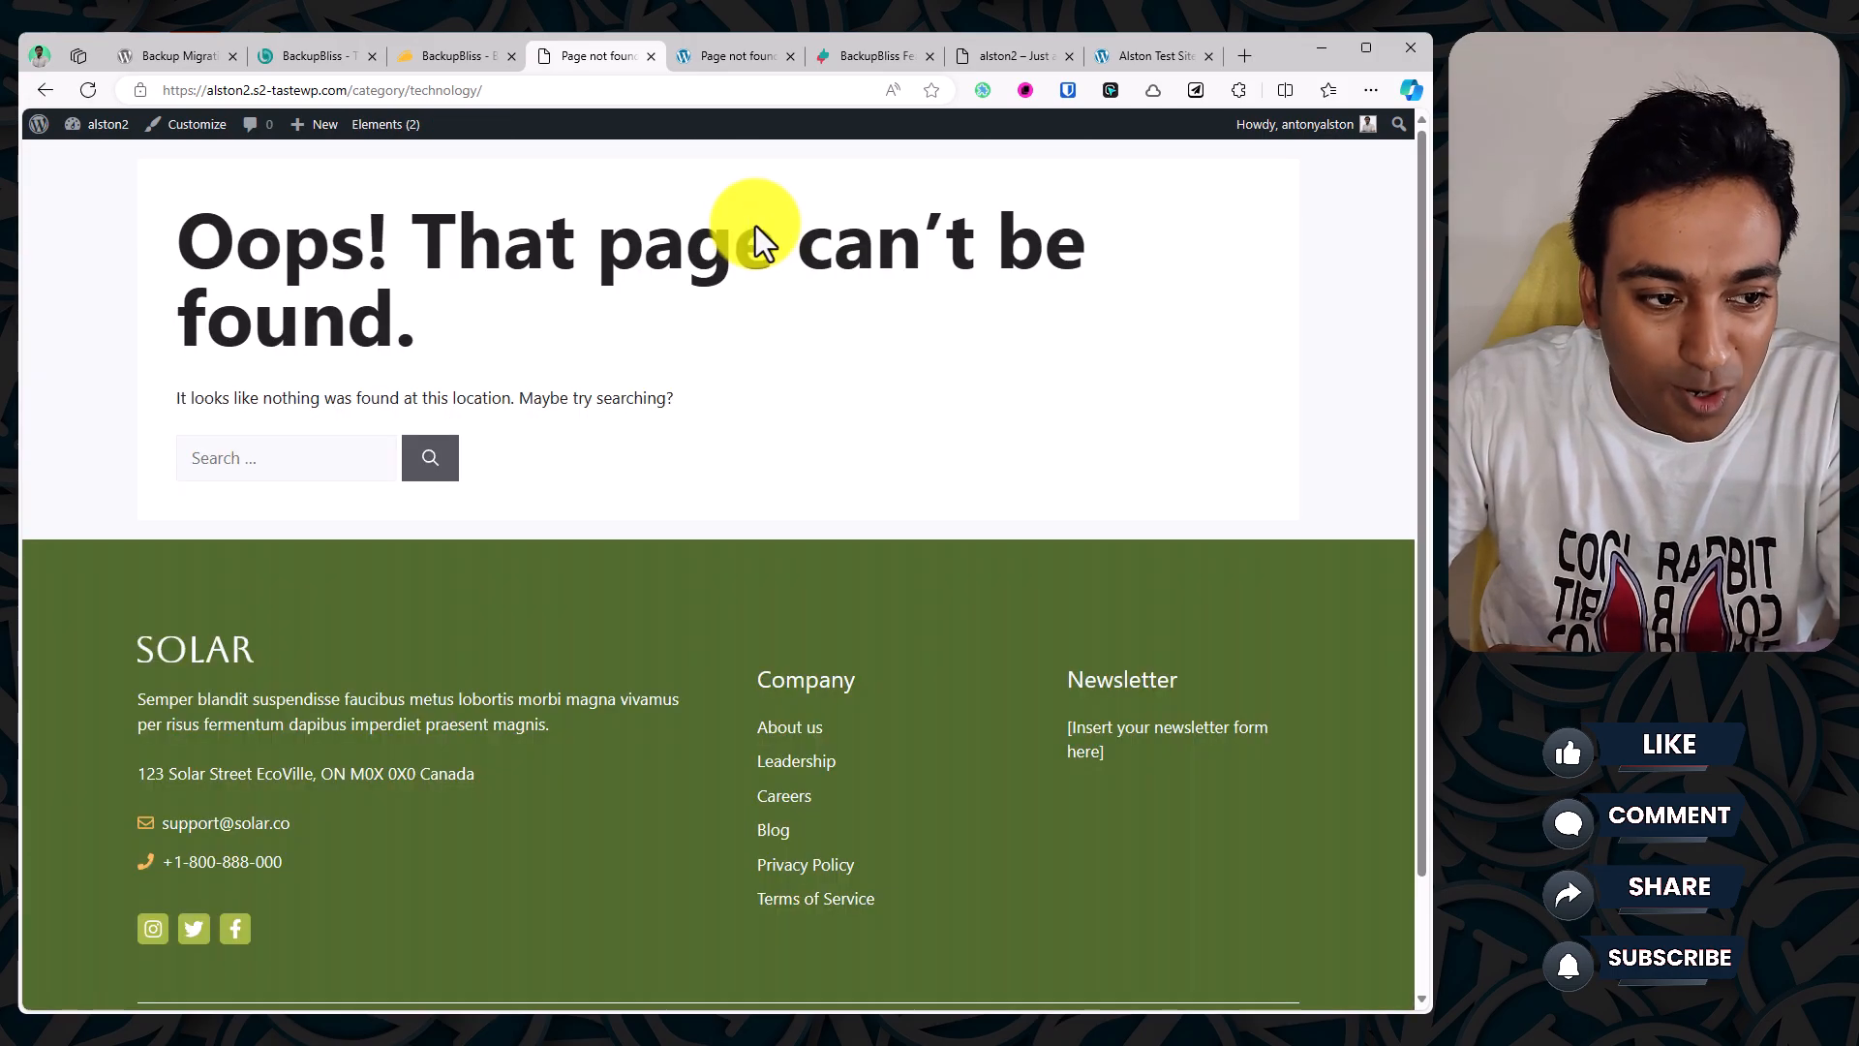
left_click(35, 97)
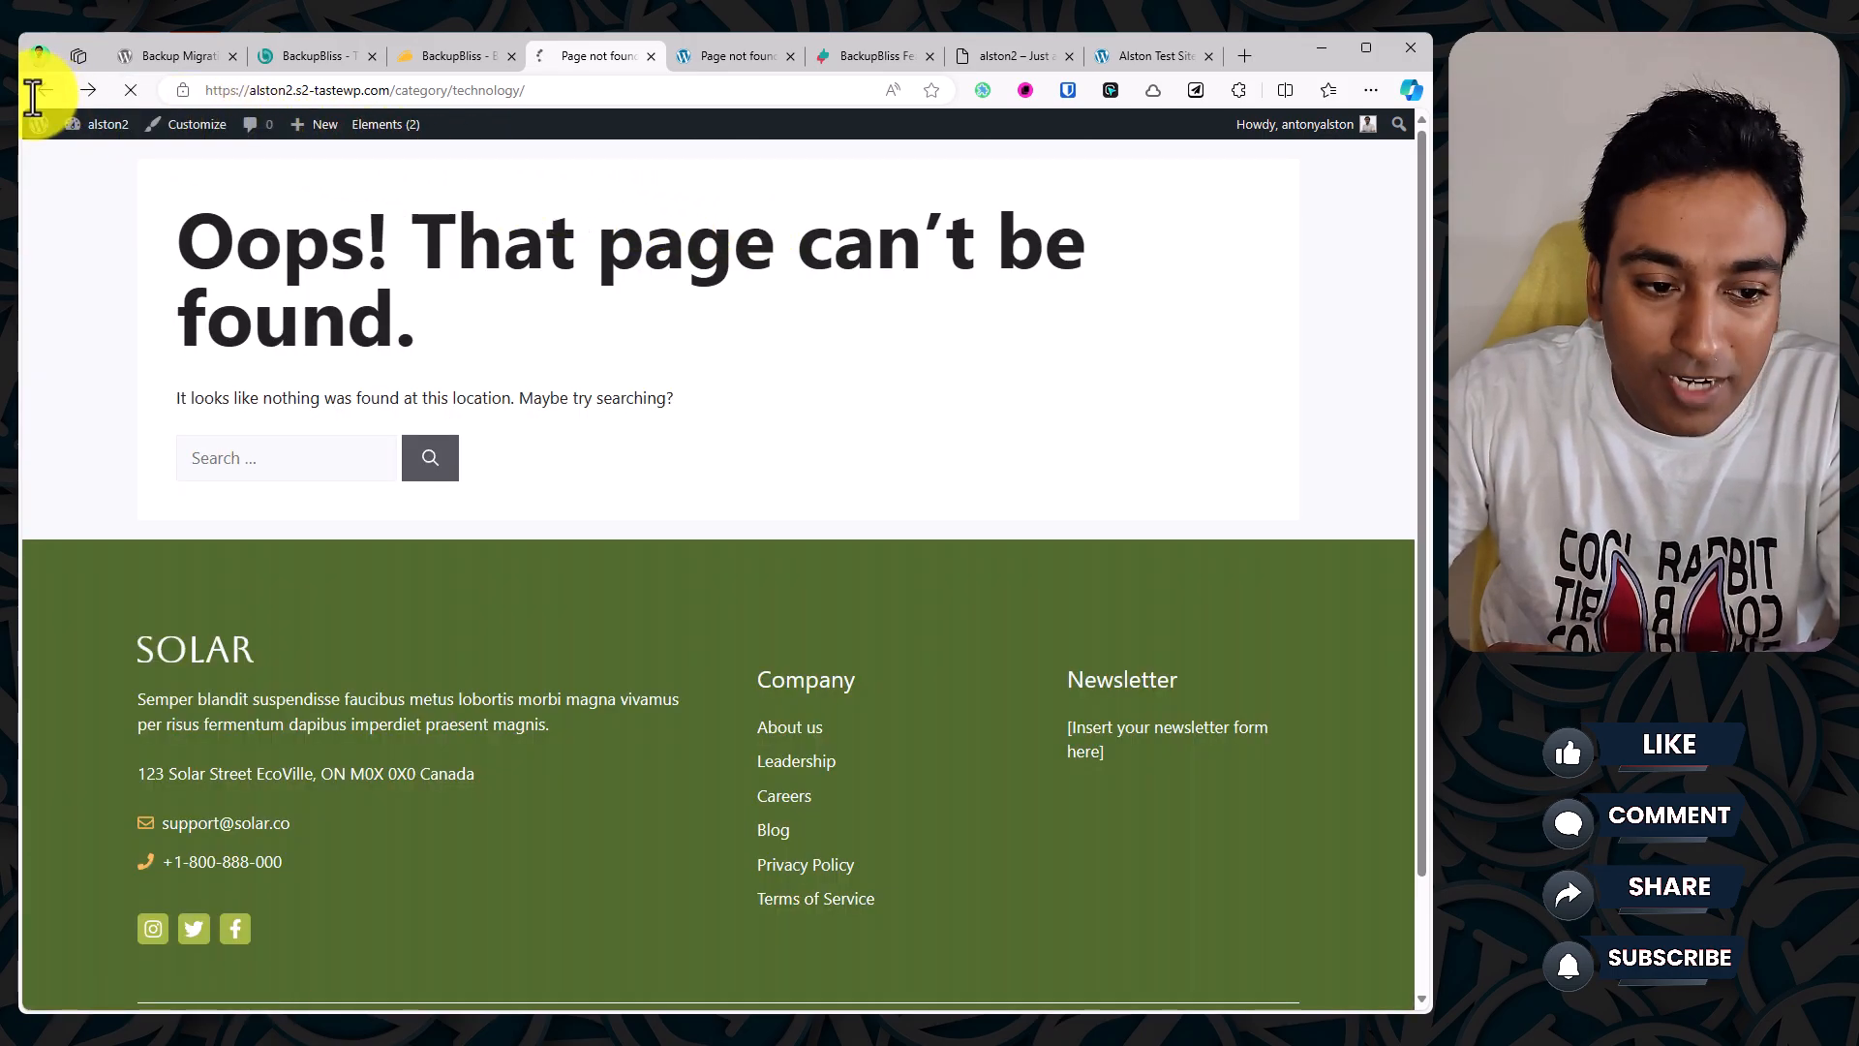
left_click(741, 58)
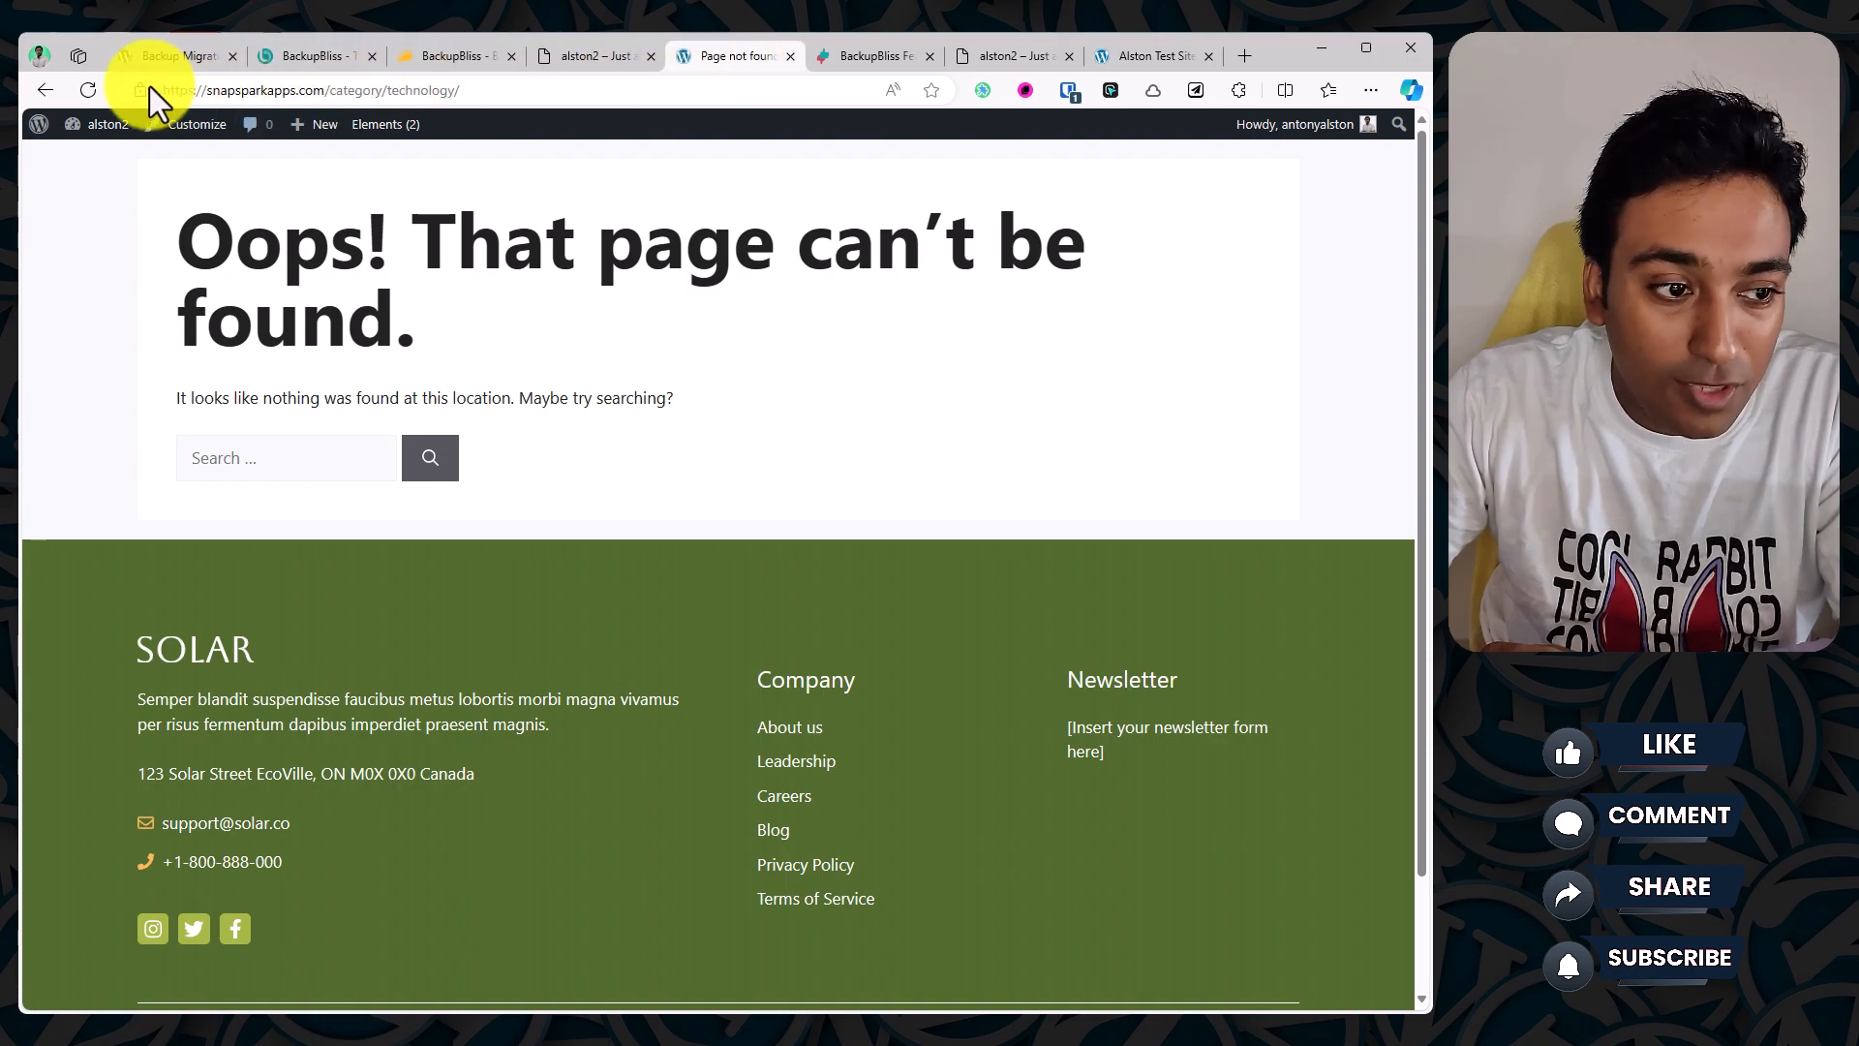
left_click(46, 90)
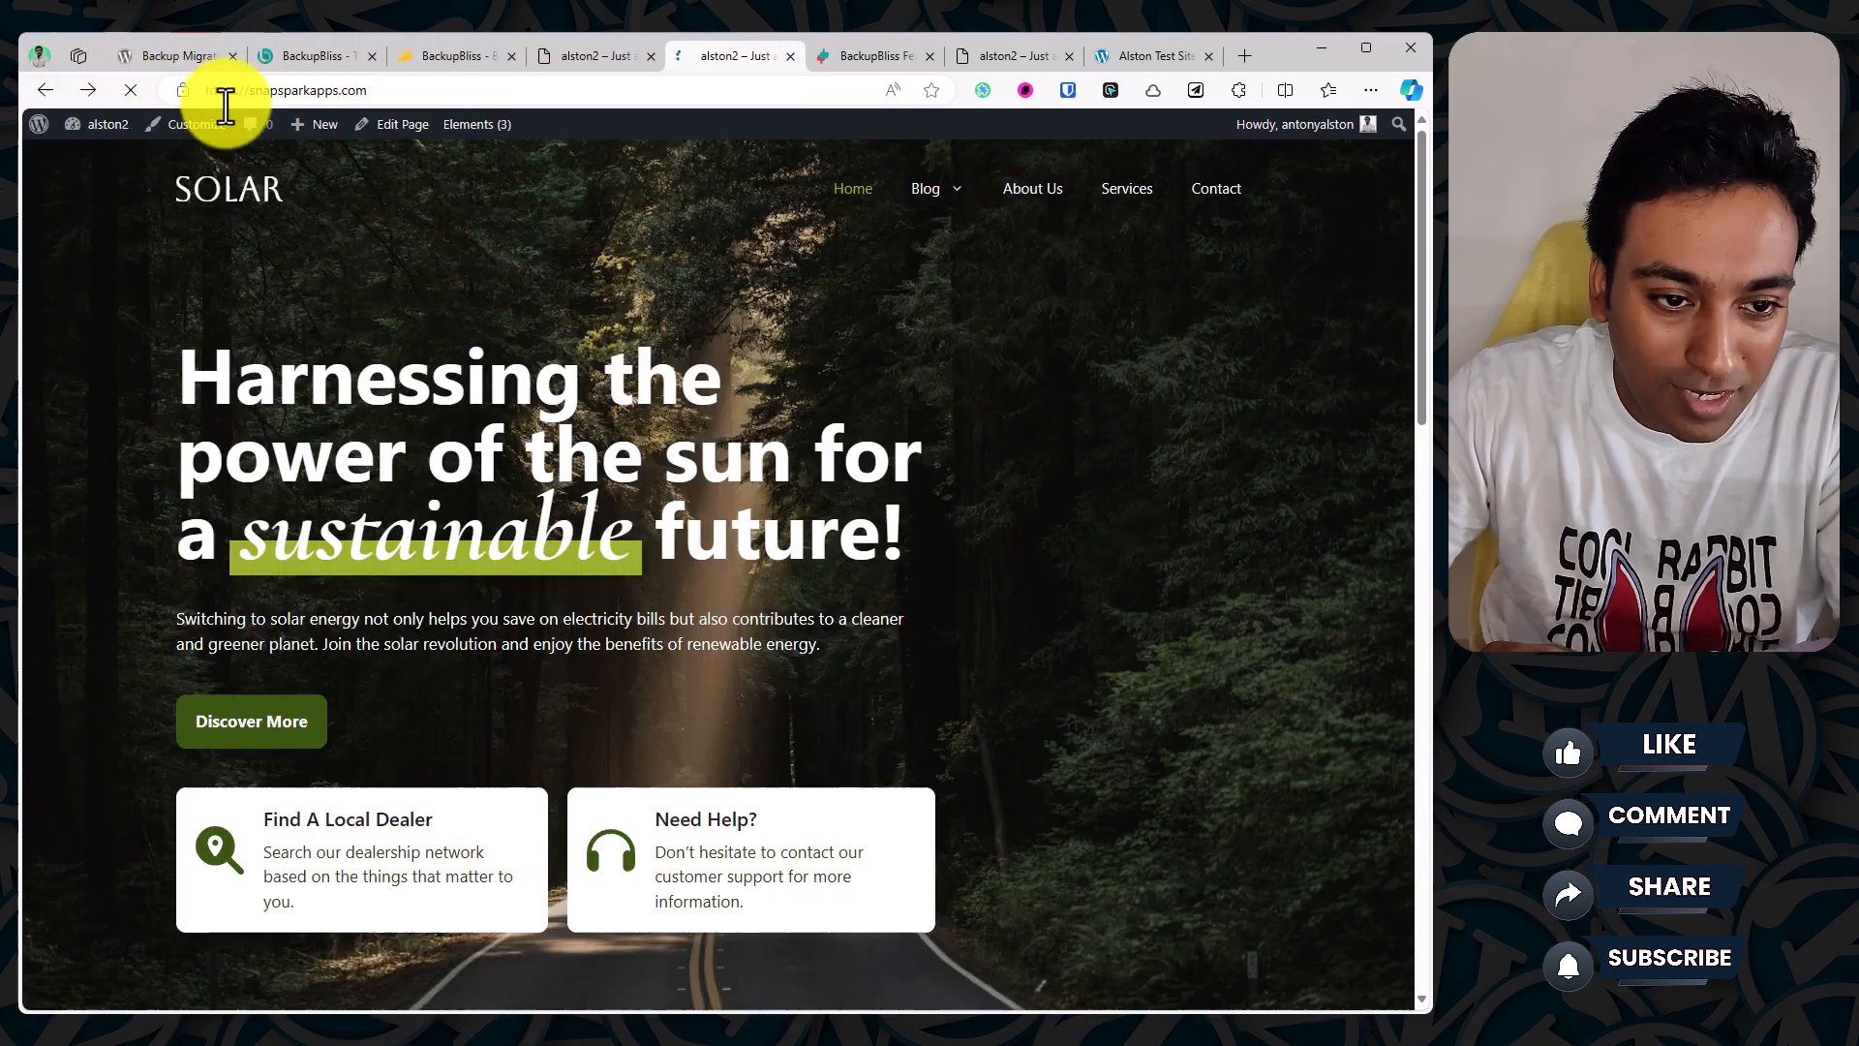
Step: Compare the Contact page on the migrated and source sites, and return both to their homepages
left_click(1213, 193)
left_click(585, 55)
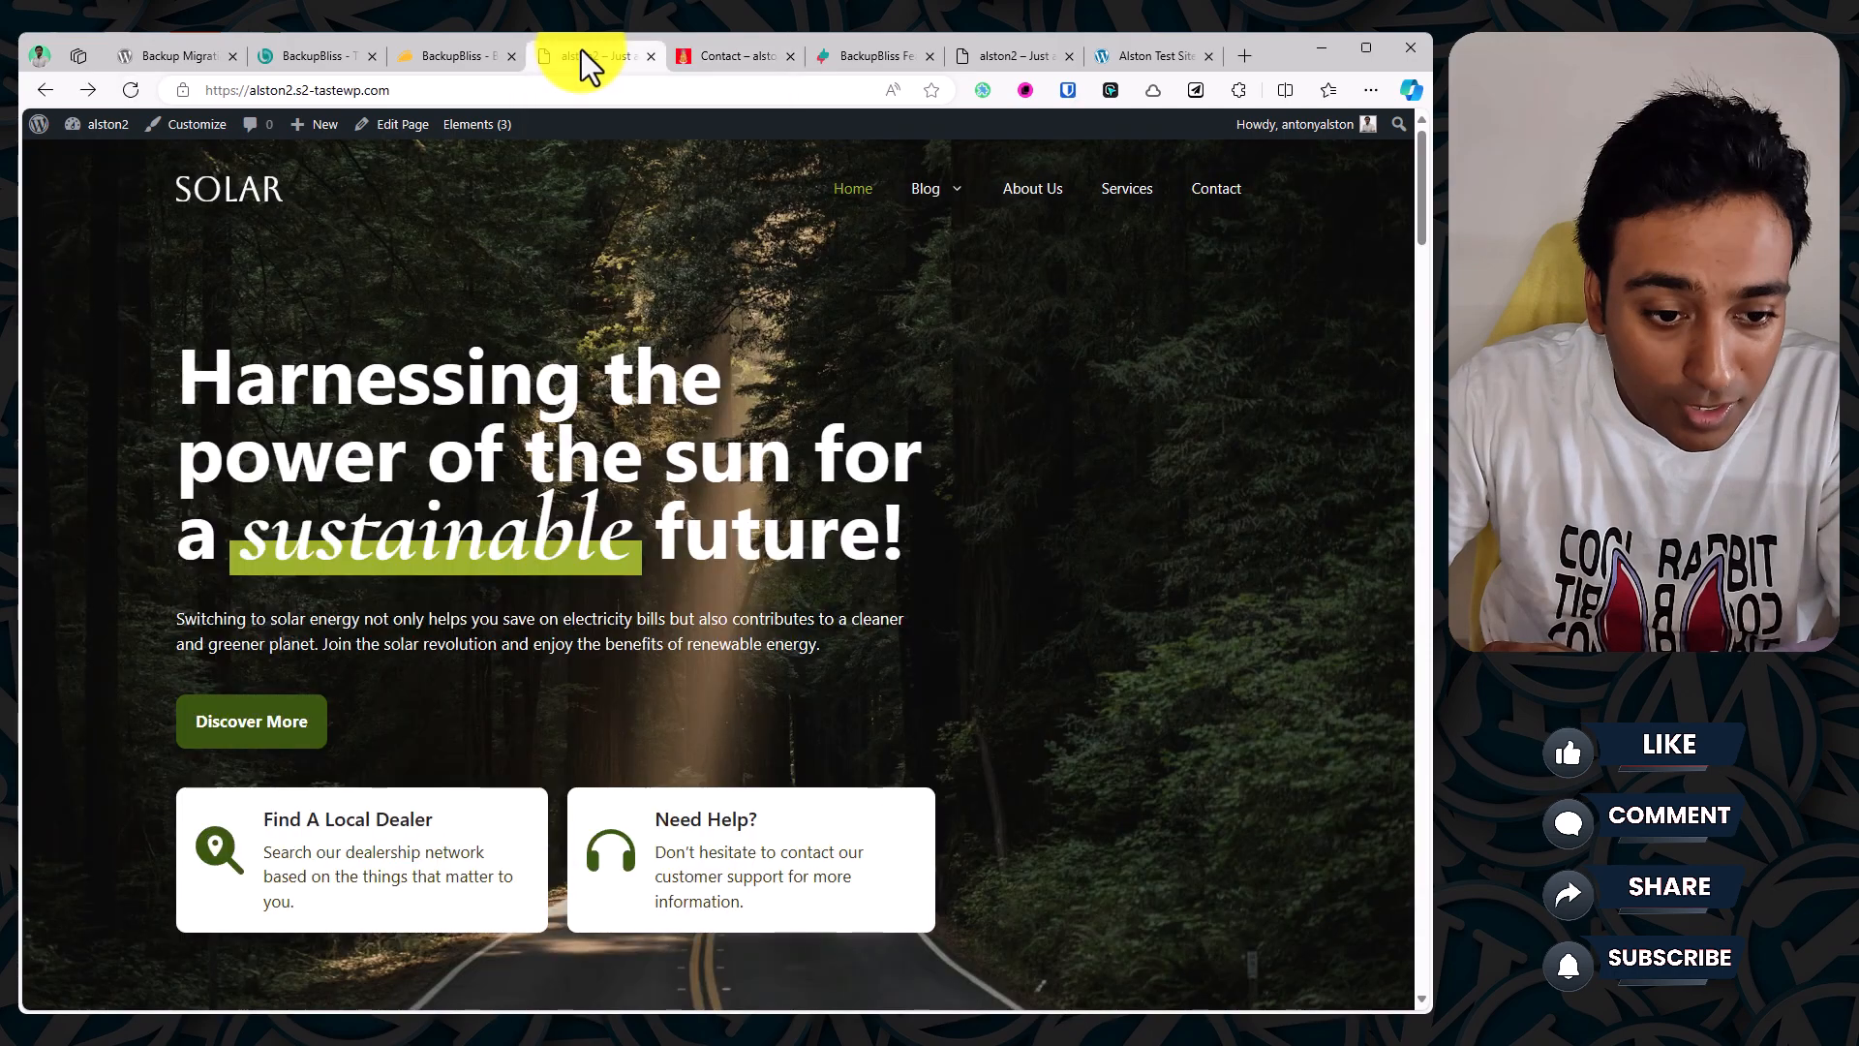
left_click(1226, 193)
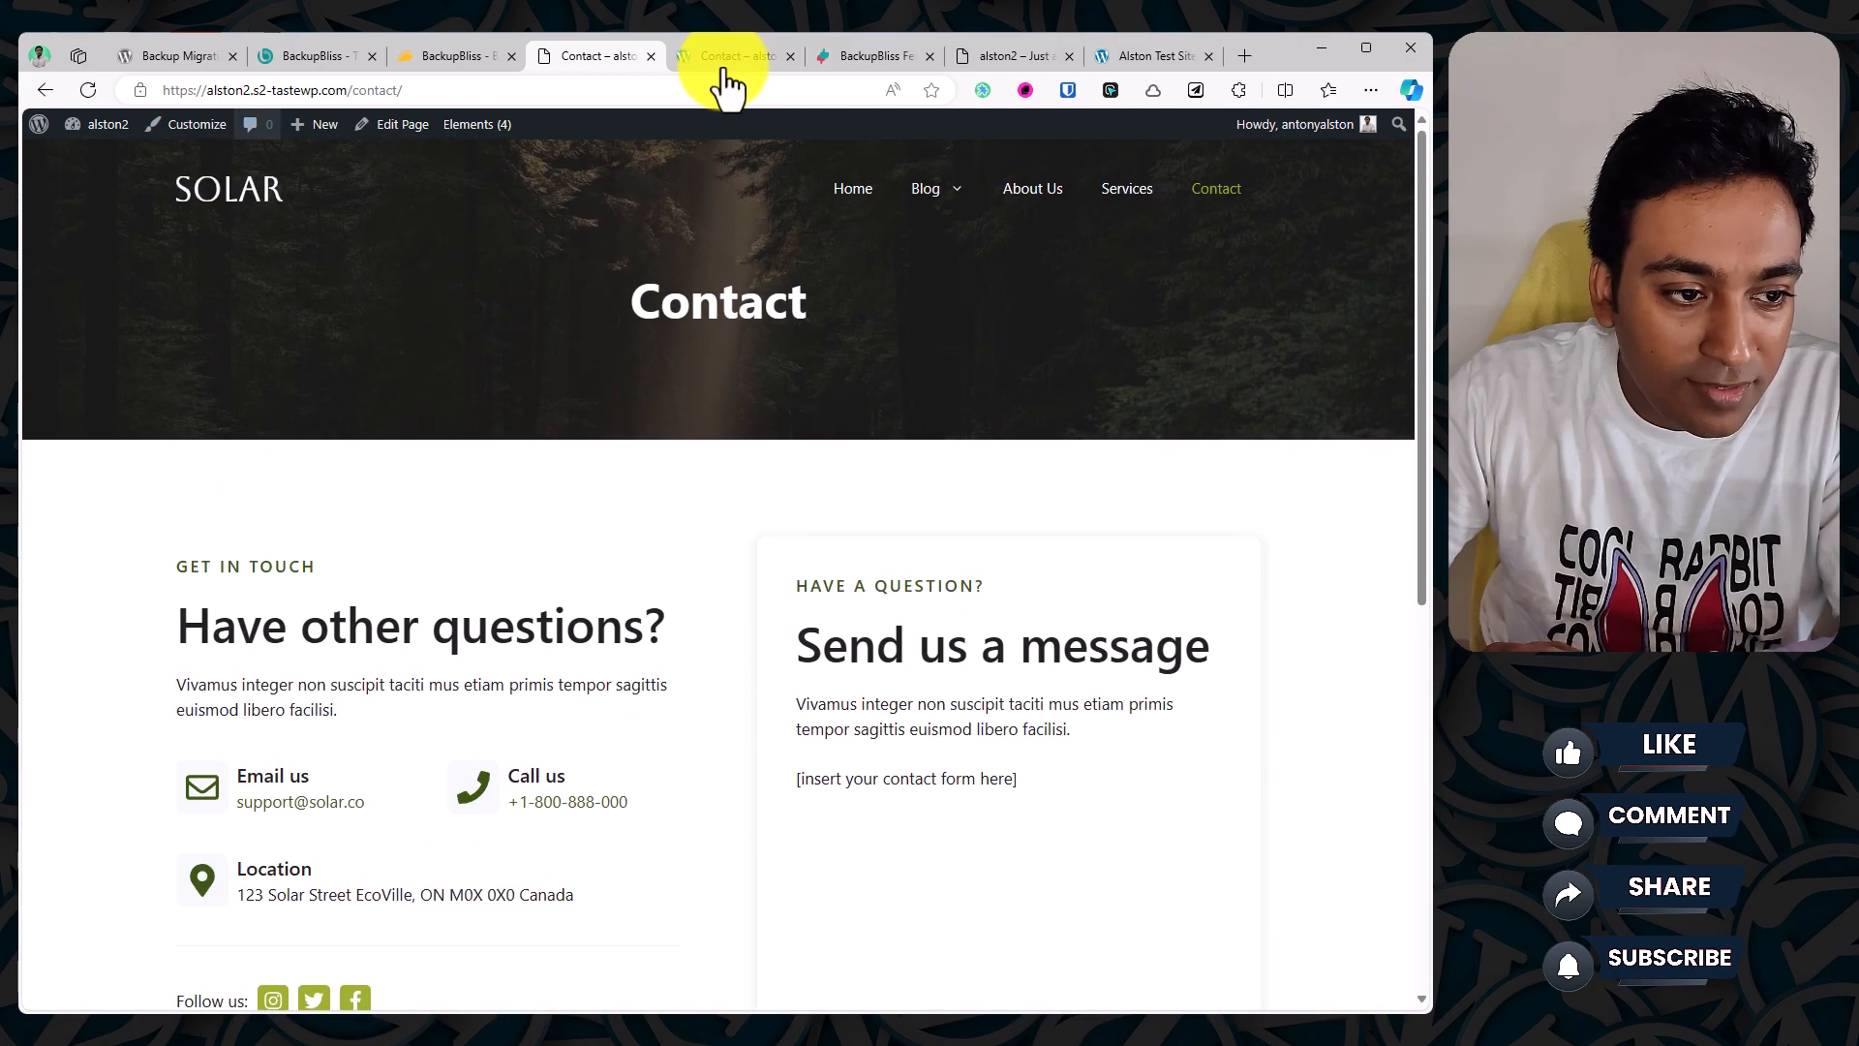
scroll(590, 317, "down", 5)
scroll(589, 318, "down", 1)
scroll(589, 318, "up", 6)
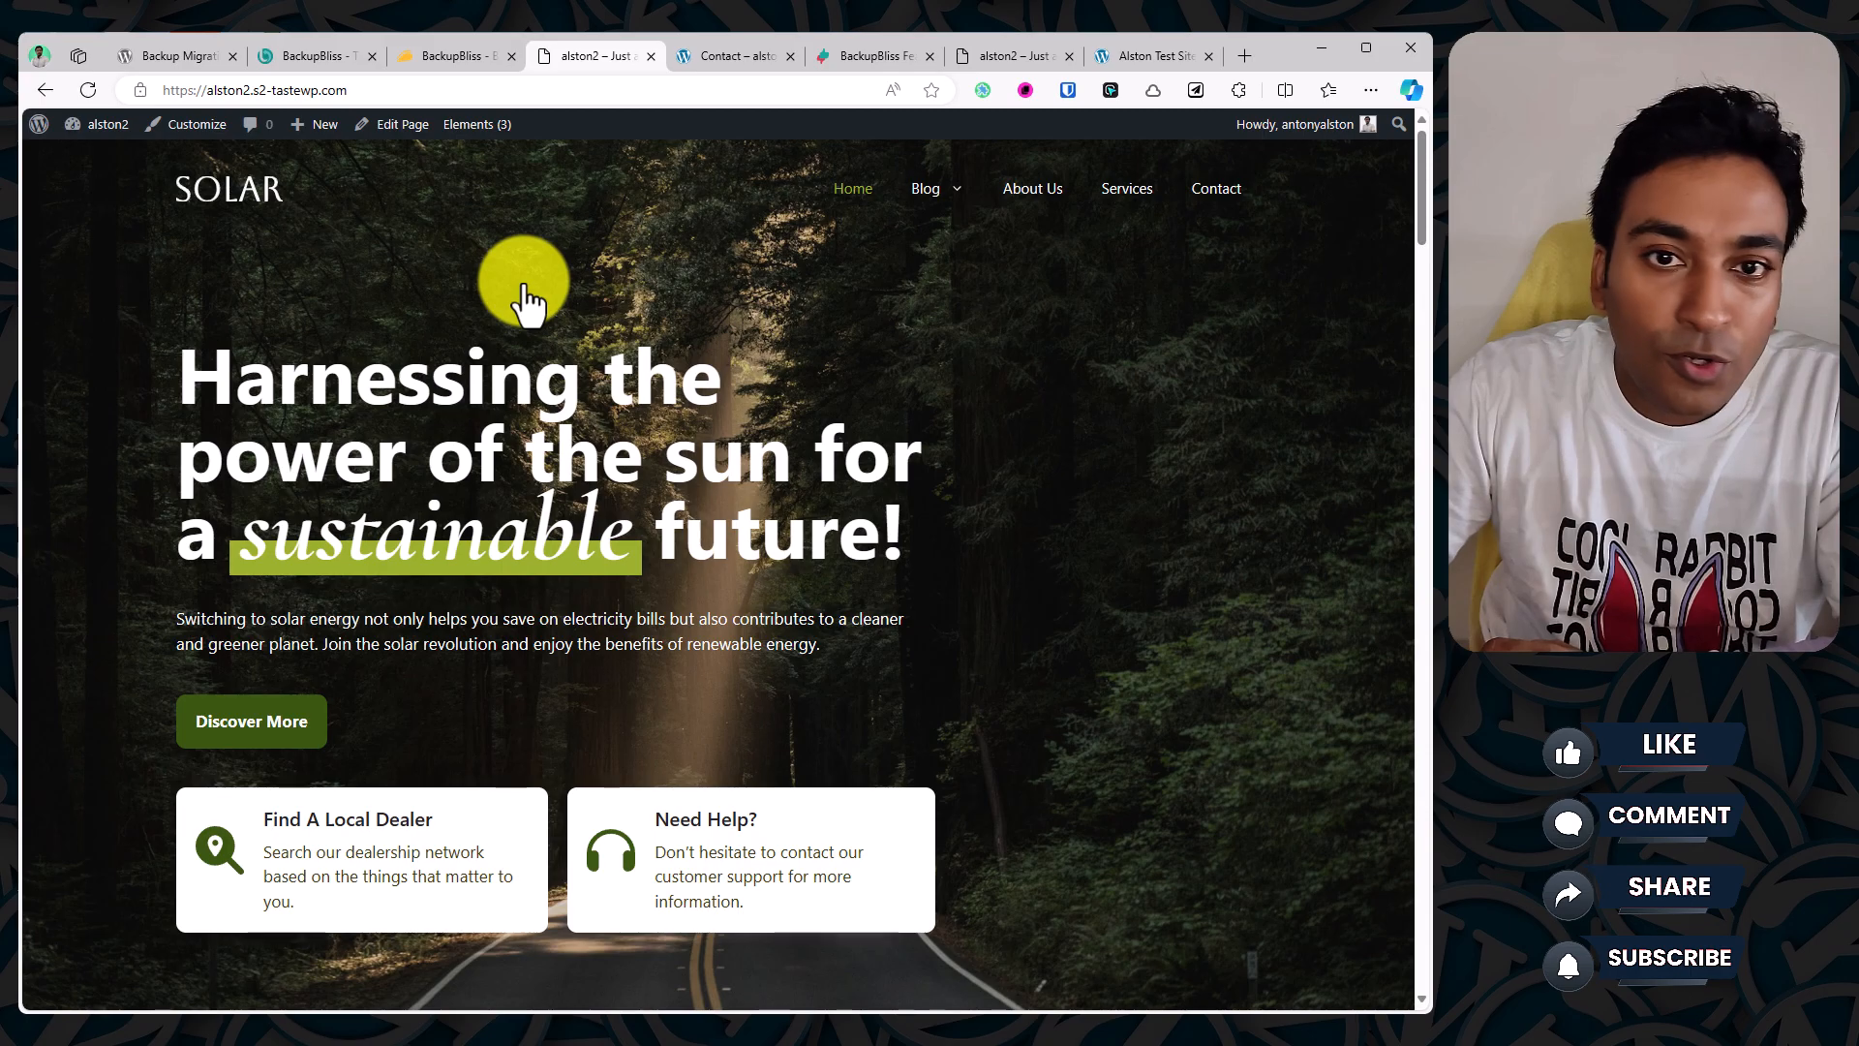
left_click(759, 64)
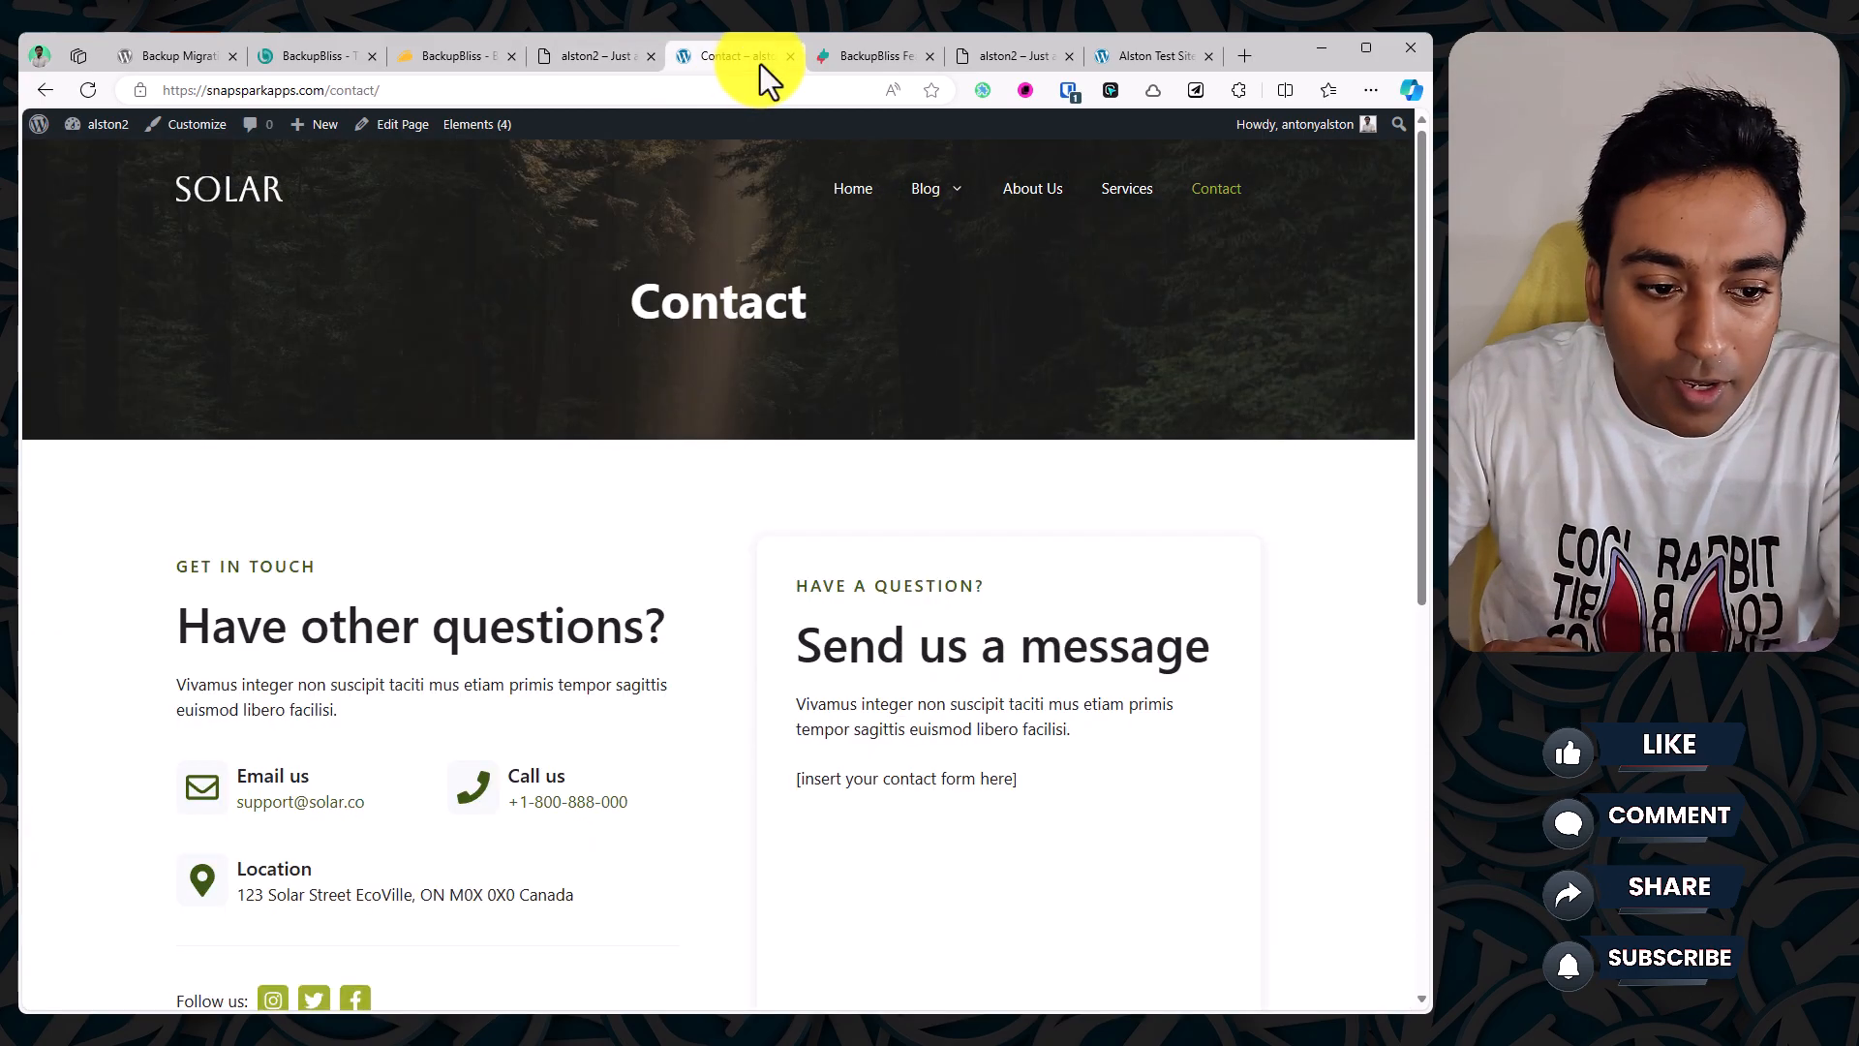
left_click(282, 186)
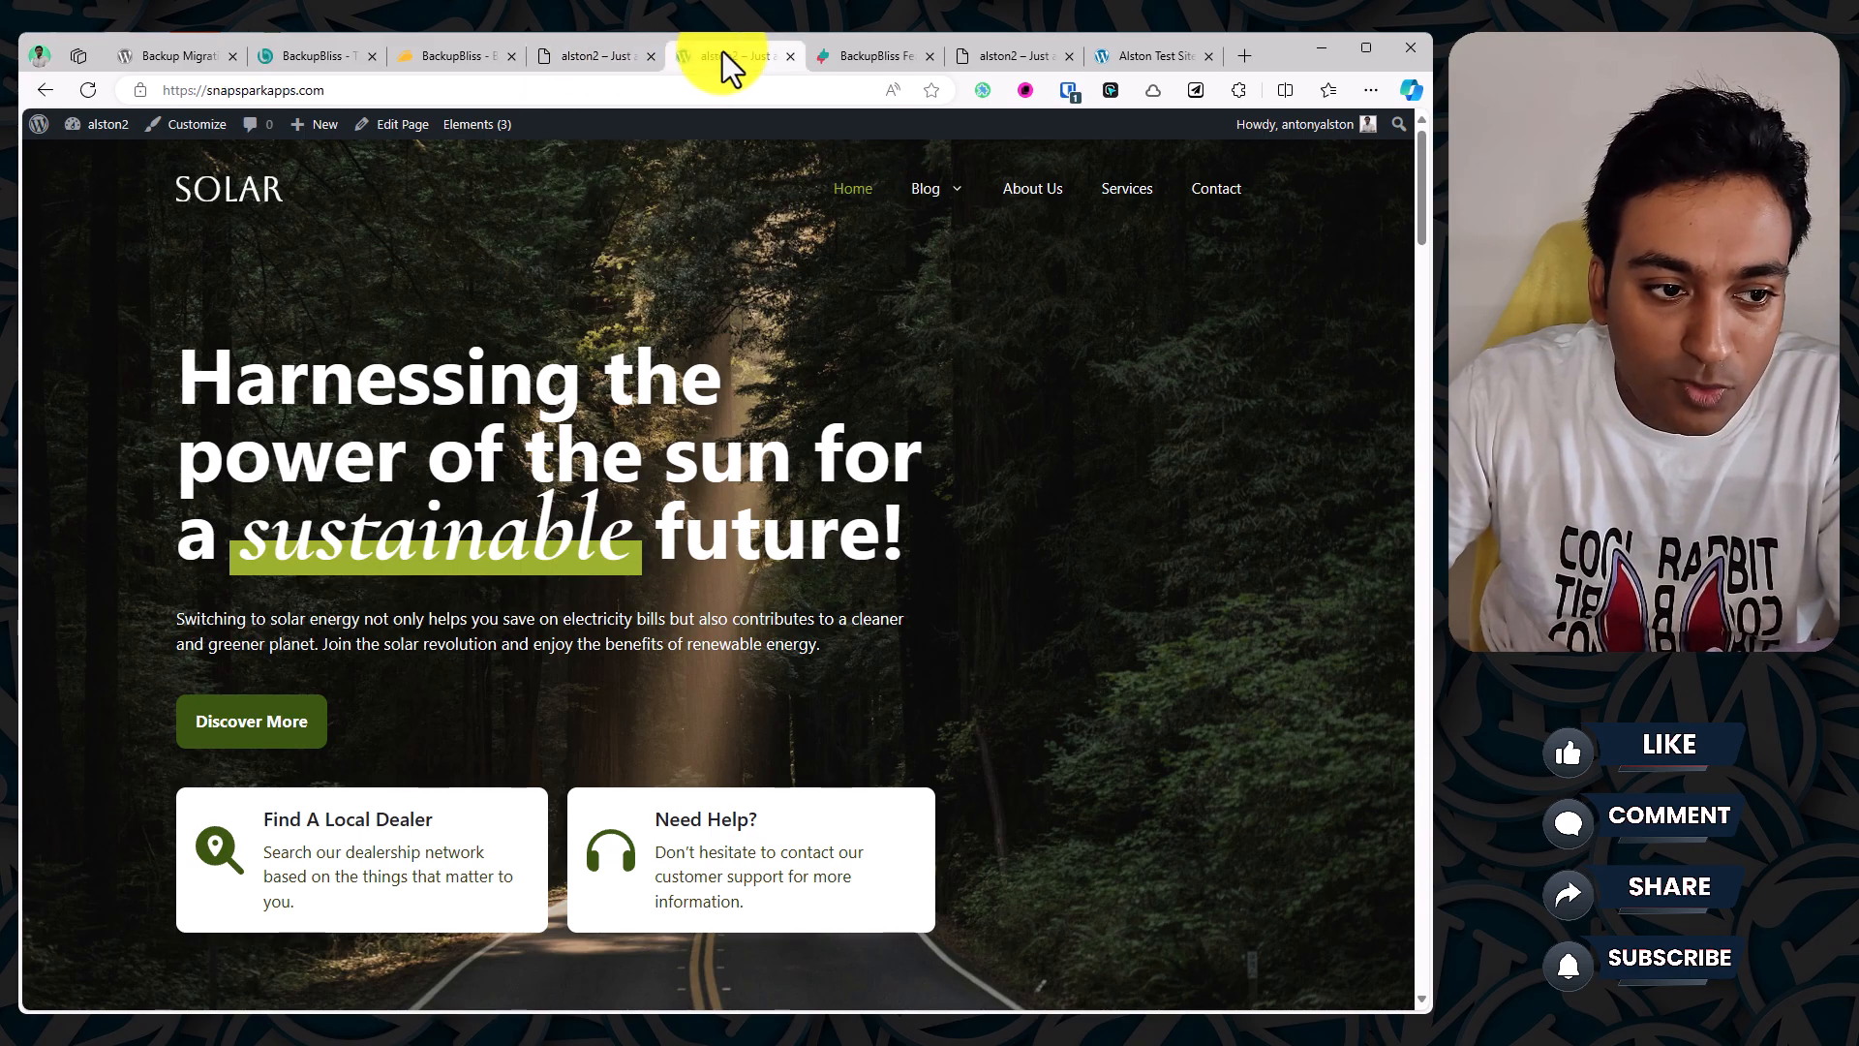
Step: Open the WordPress dashboards of the source and migrated sites for comparison, ending on the source site's dashboard
left_click(569, 60)
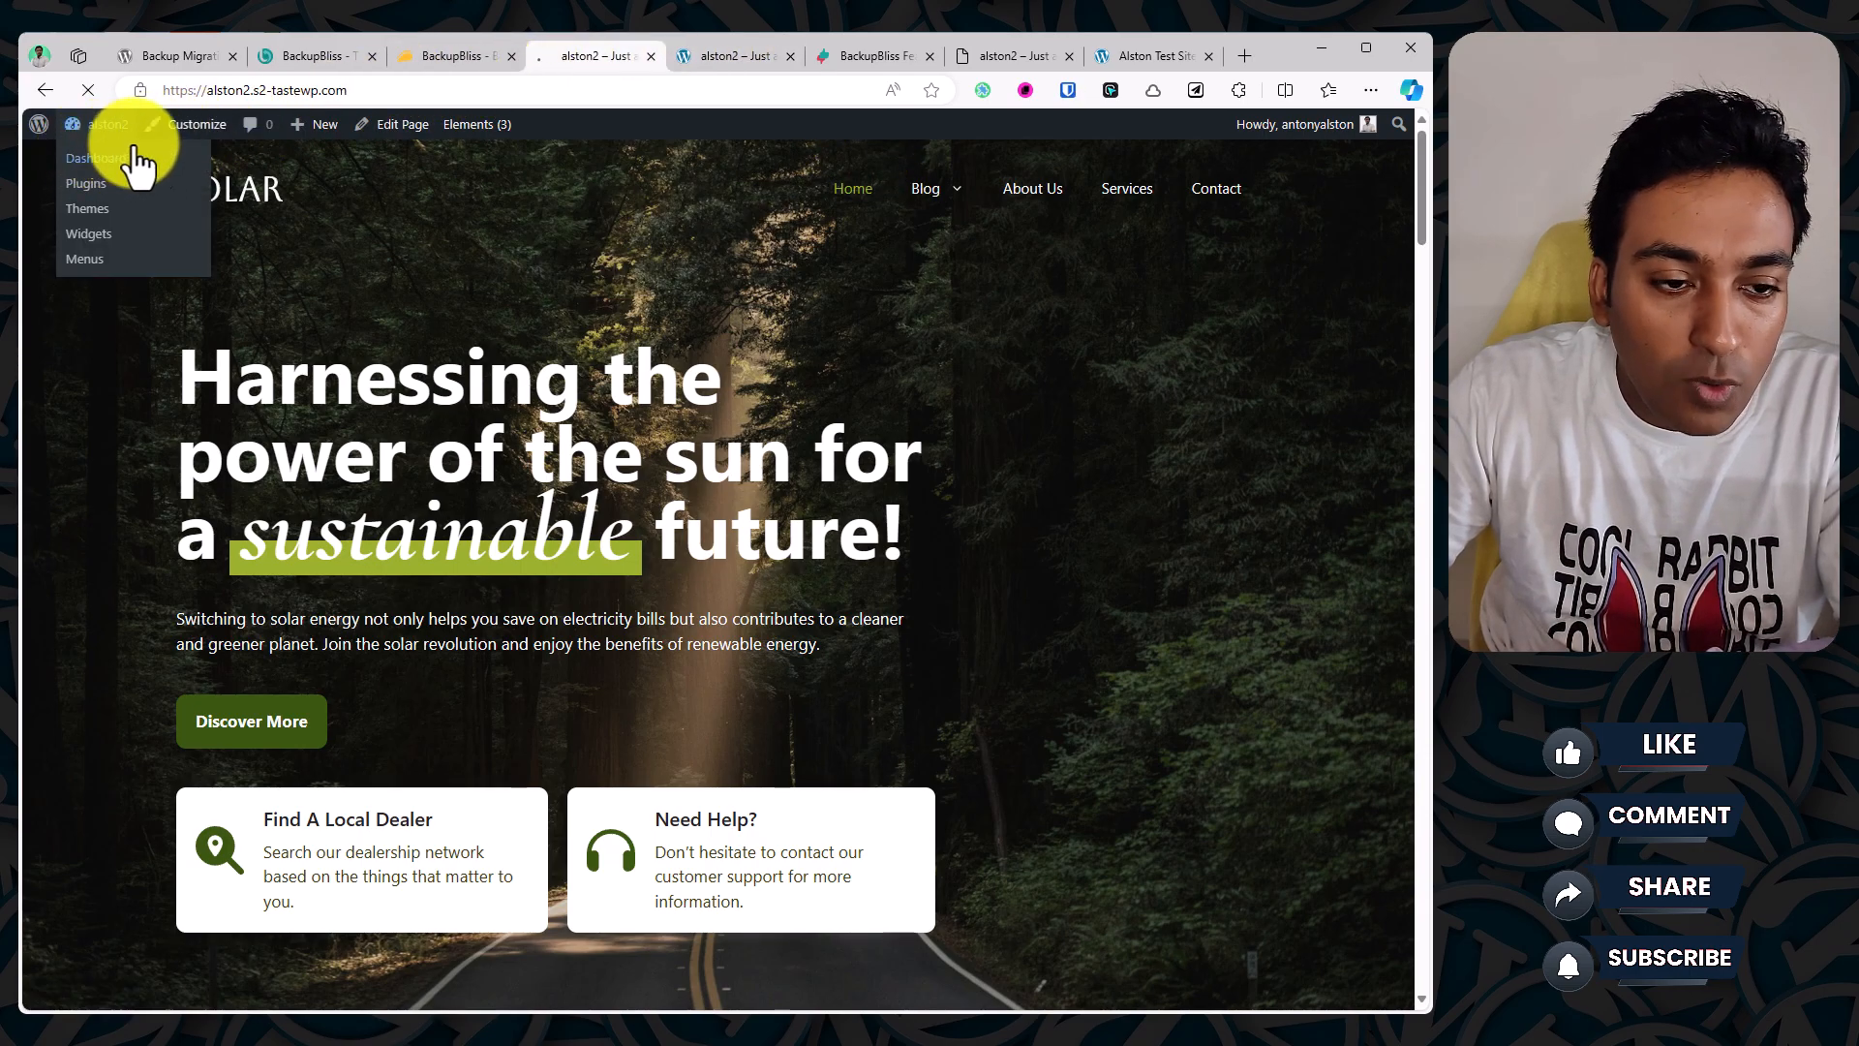
mouse_move(748, 82)
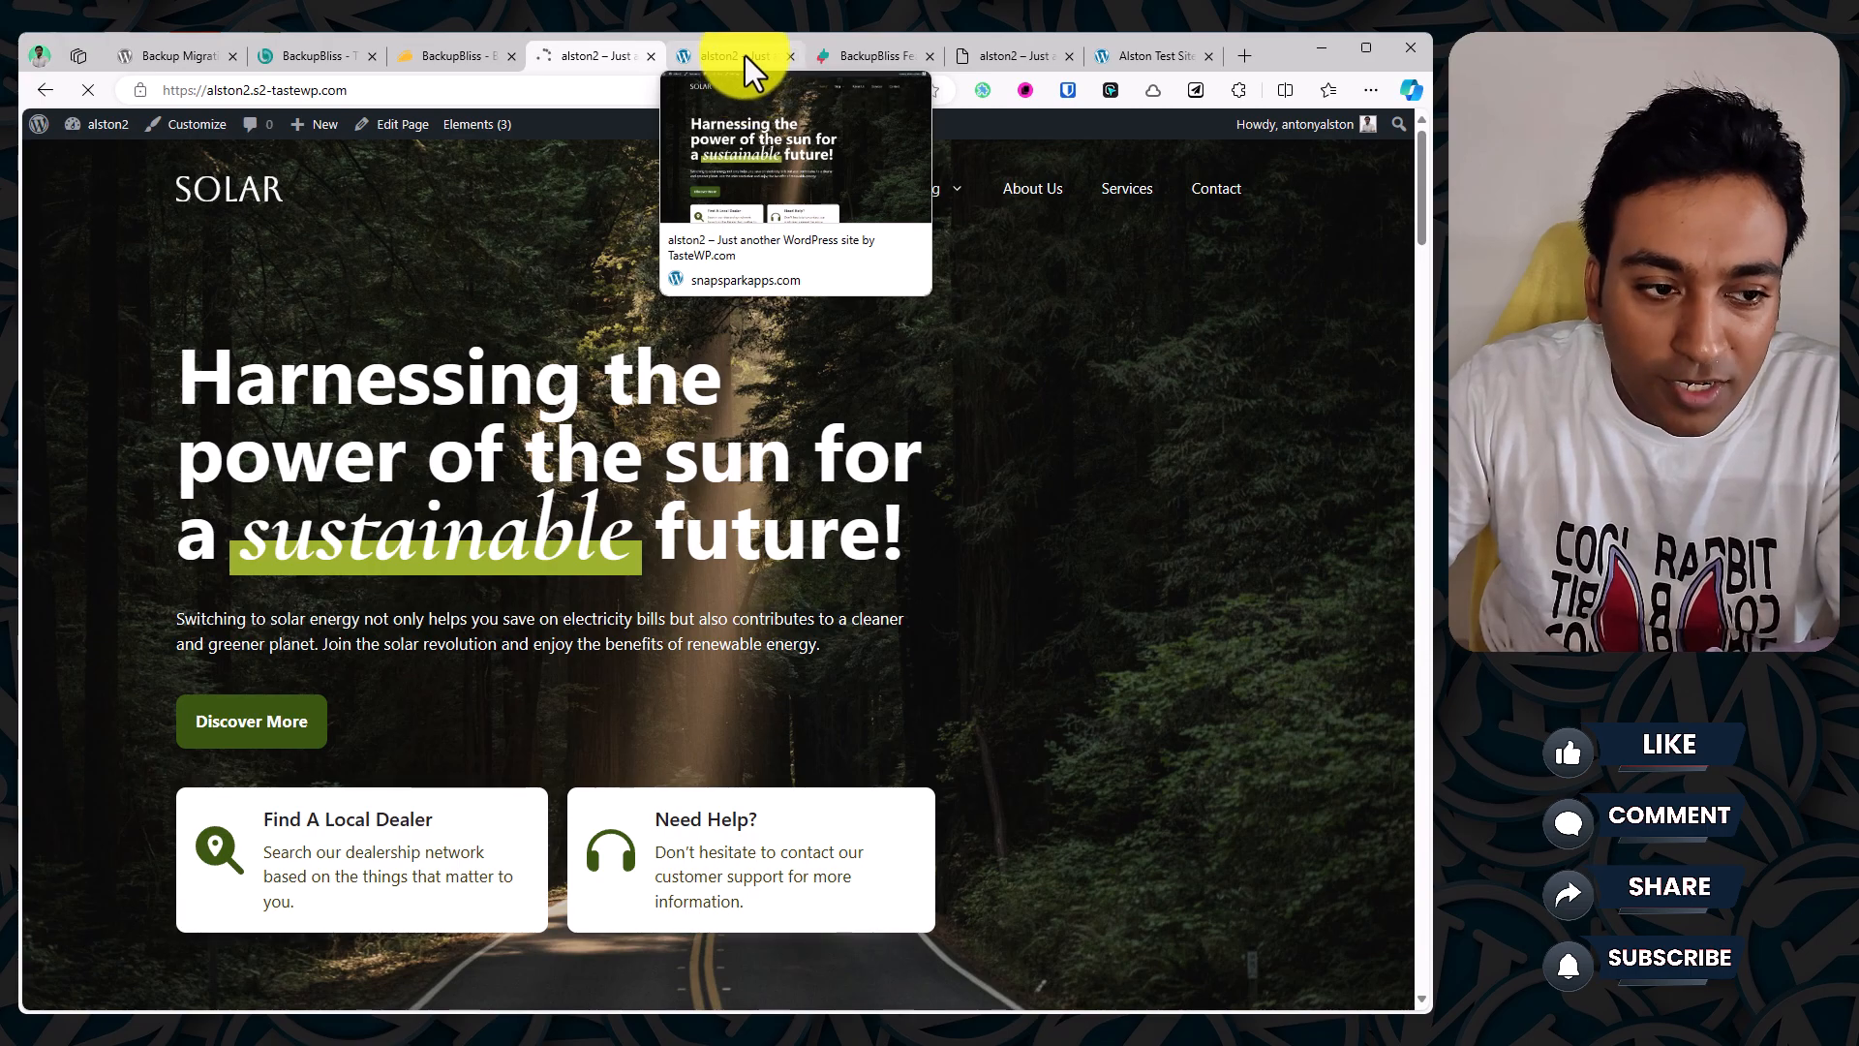
left_click(745, 56)
mouse_move(97, 126)
left_click(86, 157)
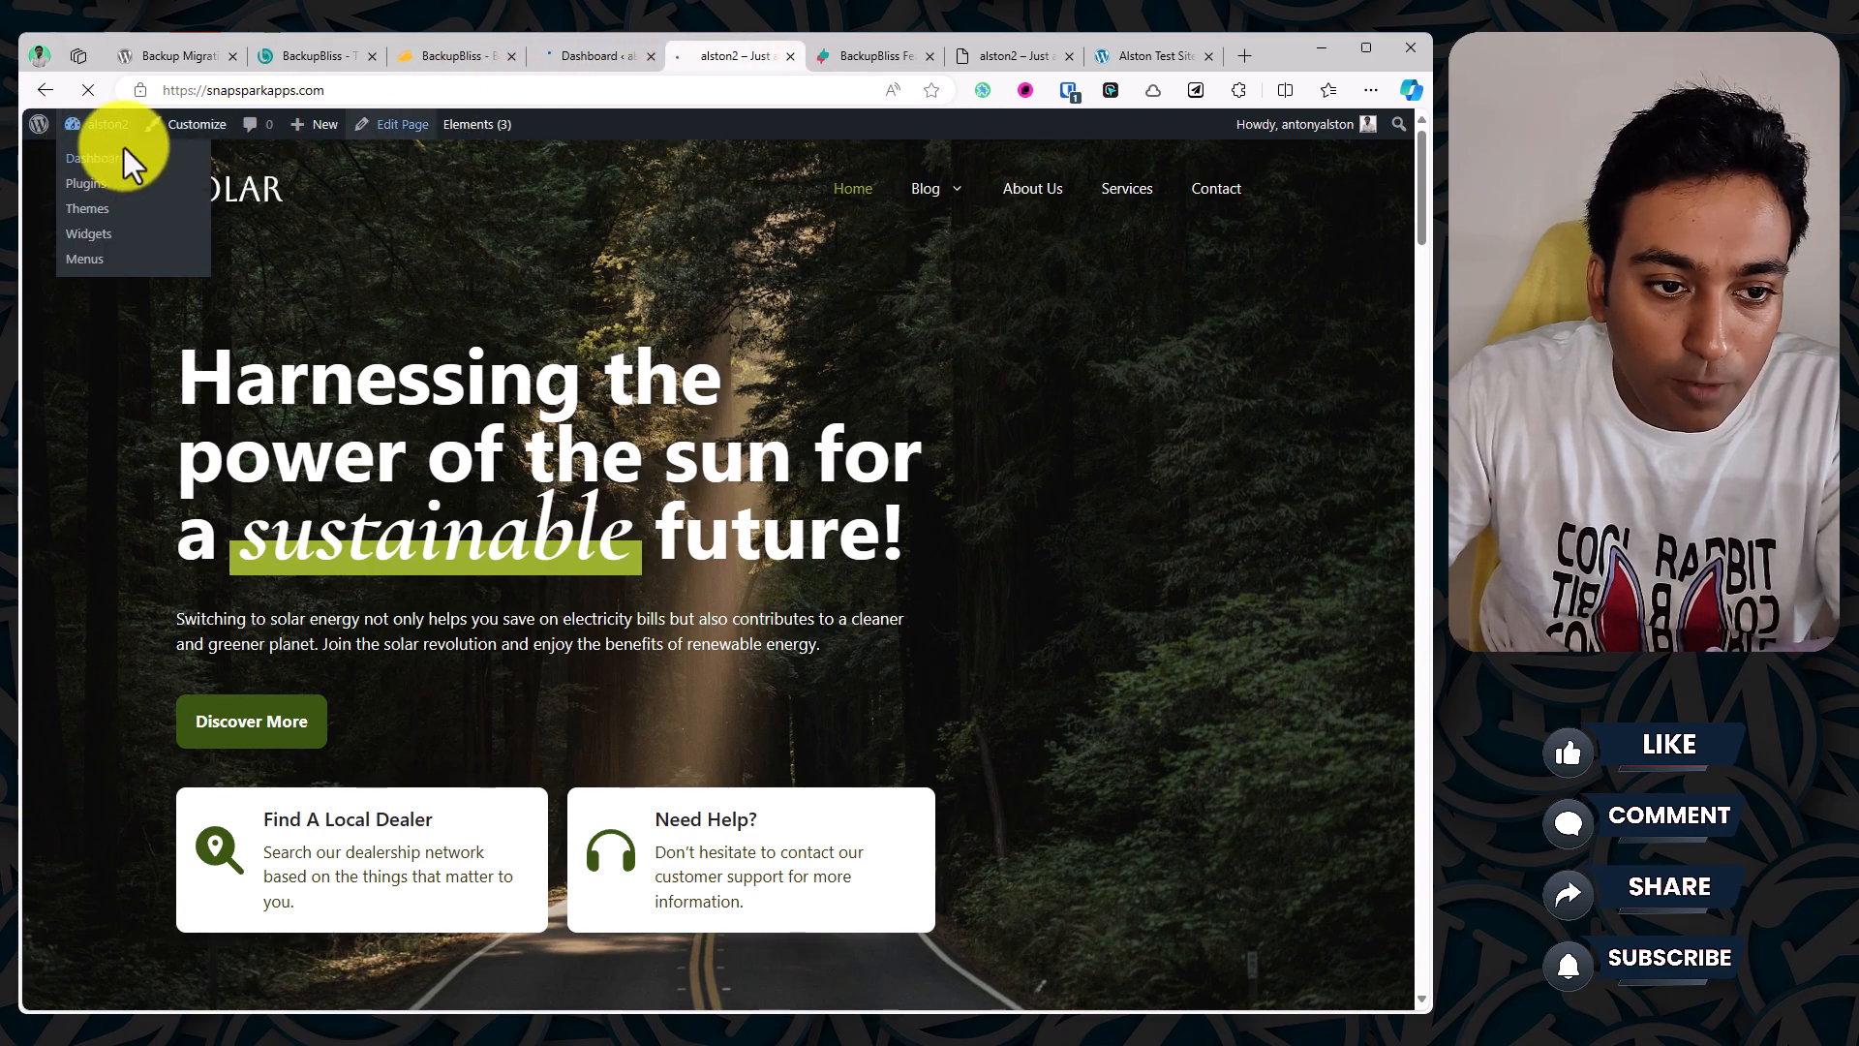
left_click(593, 60)
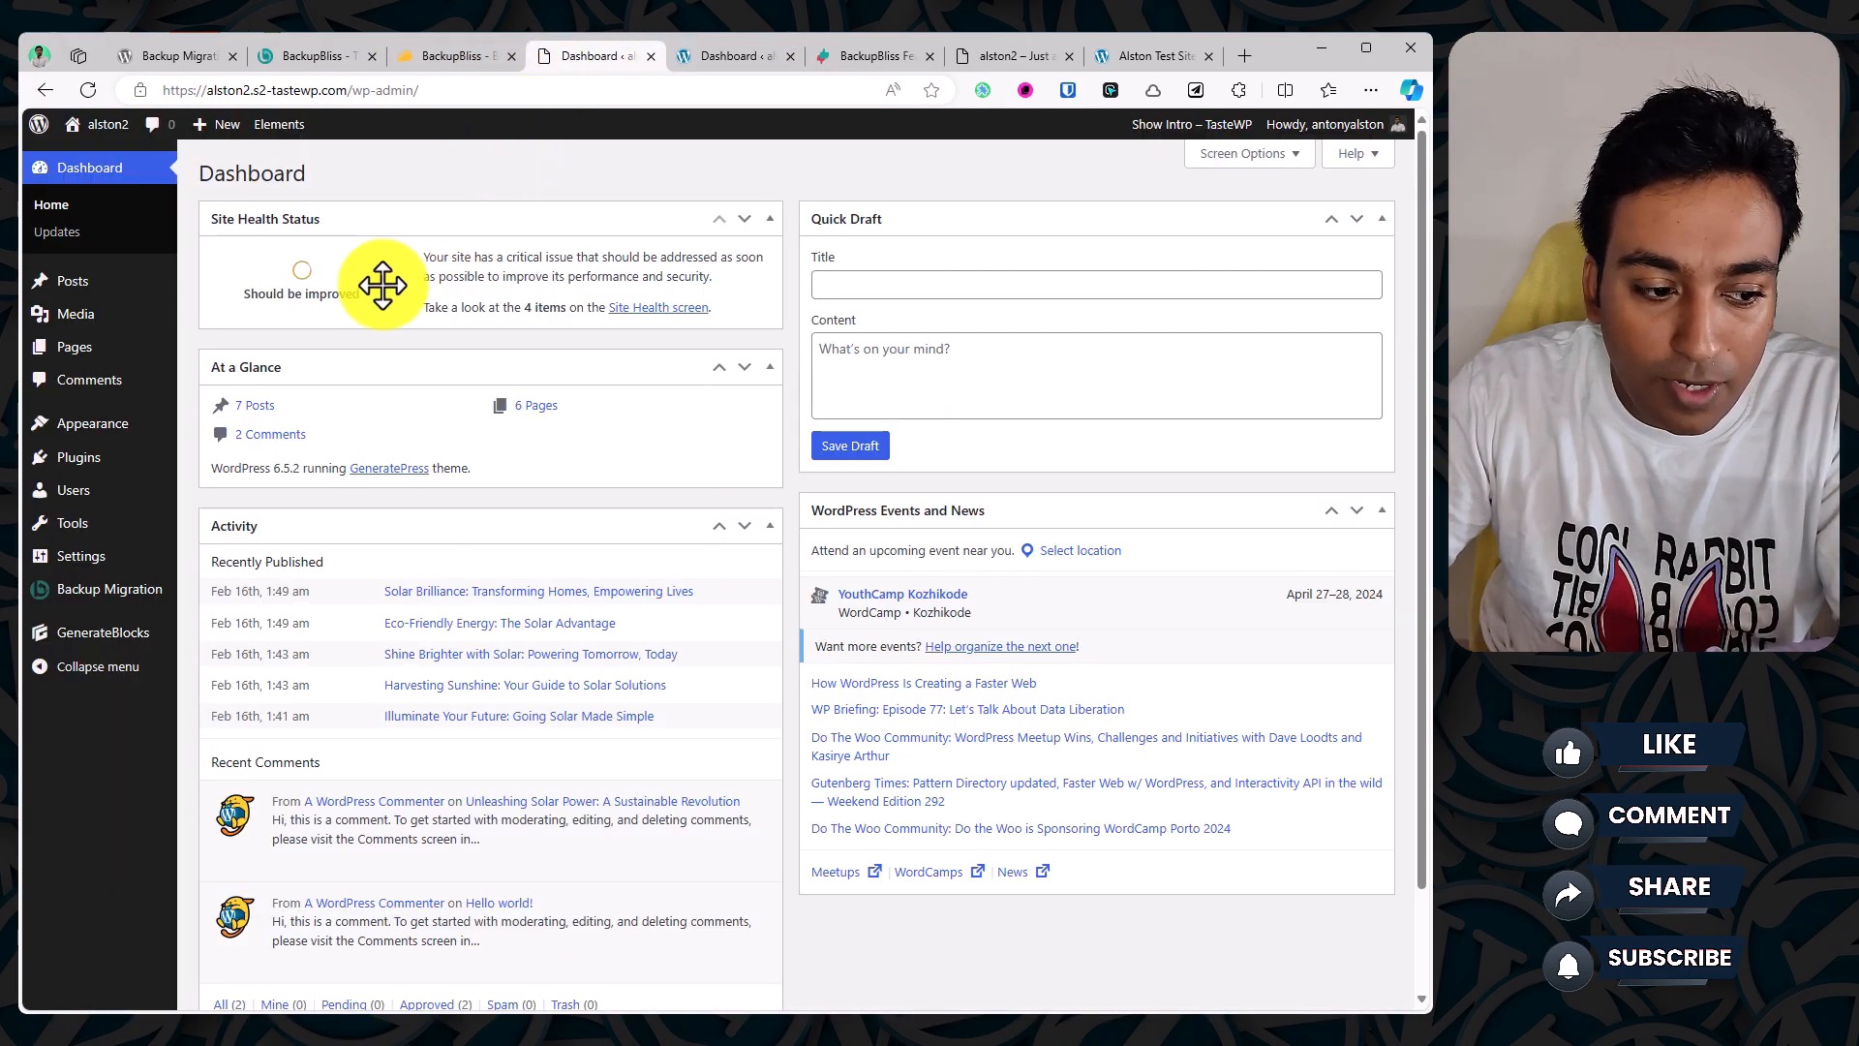
Step: View the source site's saved backups in Backup Migration, open the restore confirmation for the saved backup, and close it without restoring
left_click(110, 591)
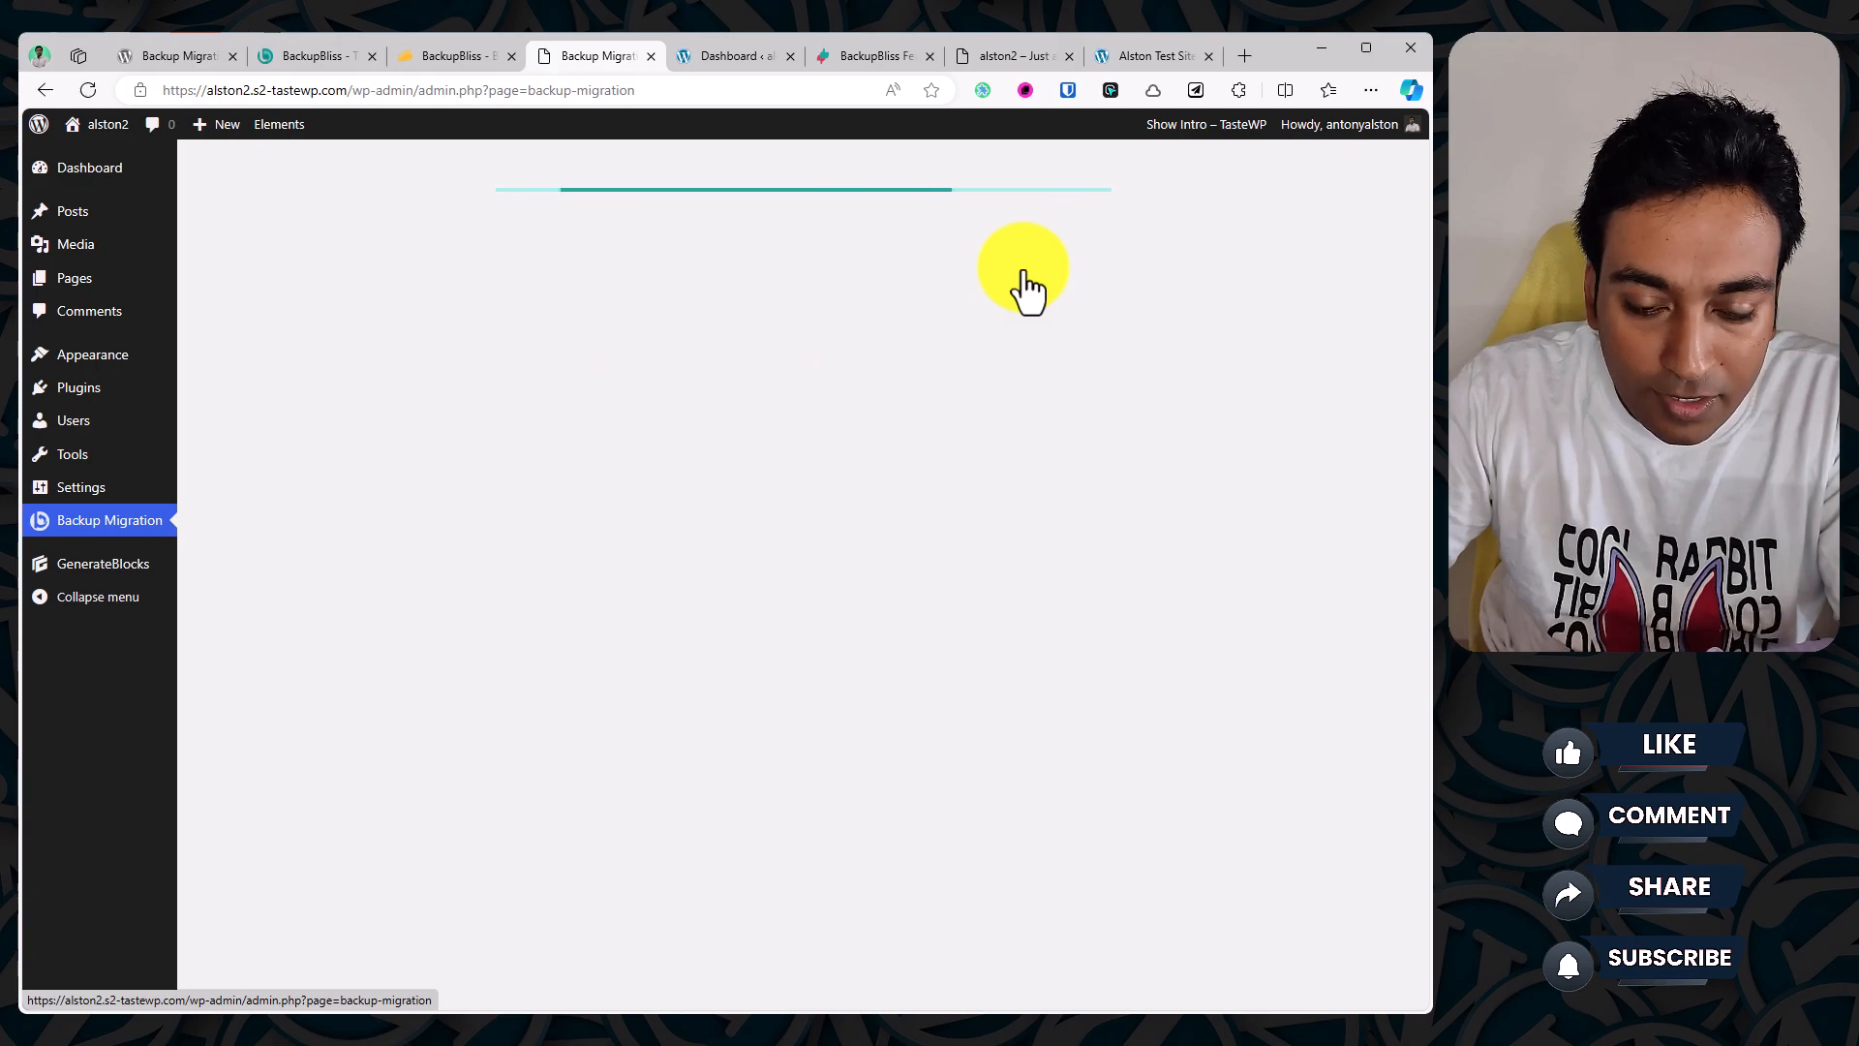
left_click(1200, 264)
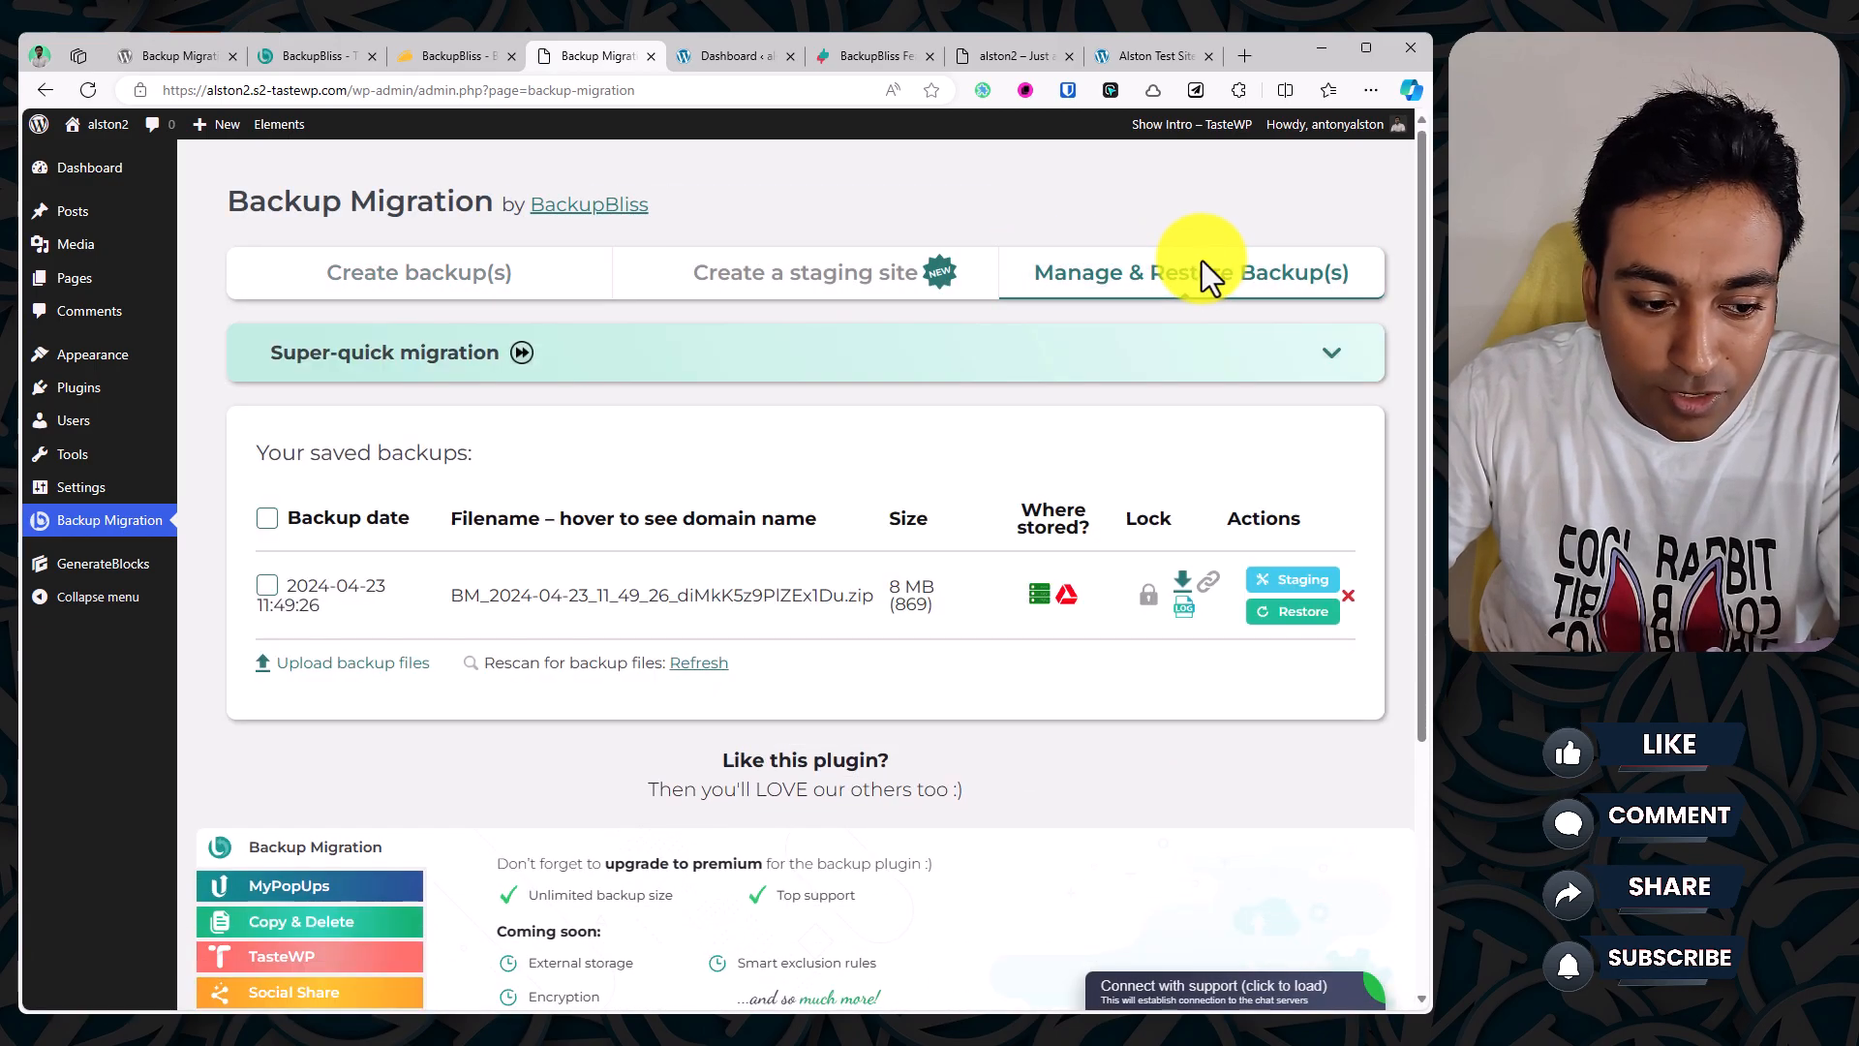
scroll(1200, 263, "down", 1)
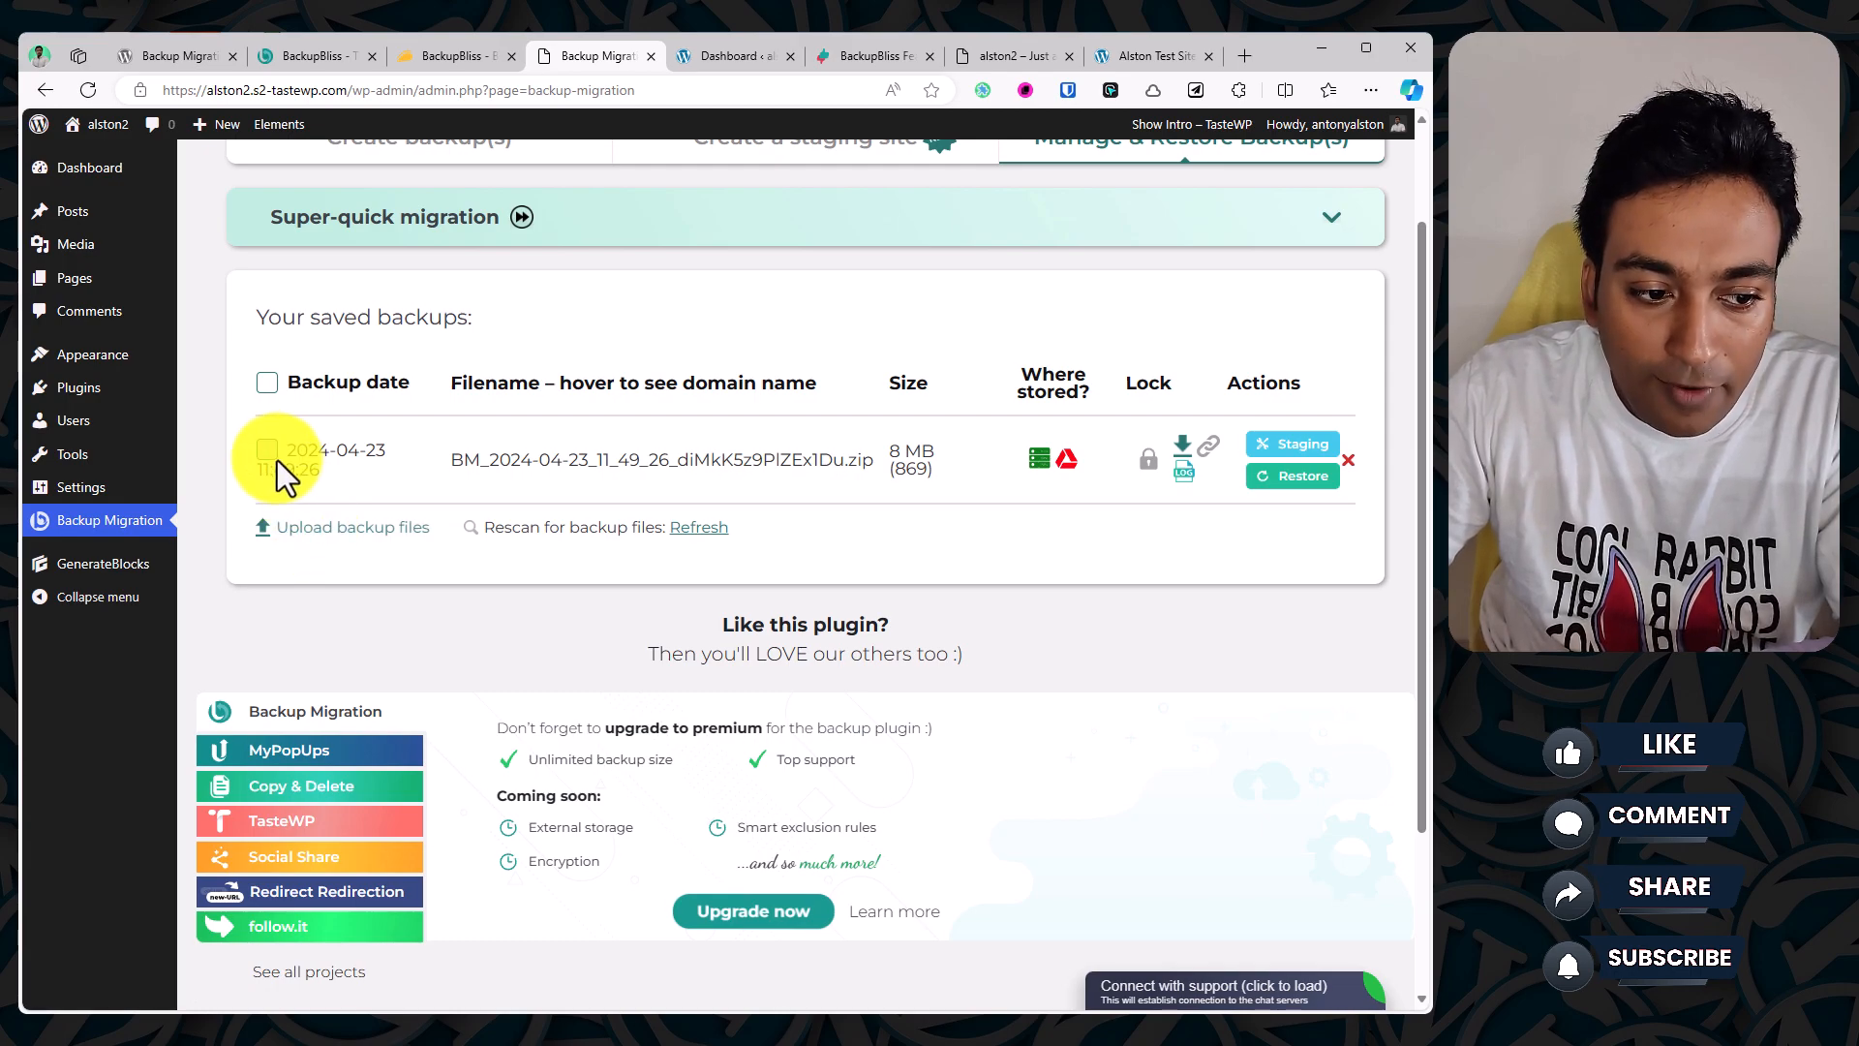
left_click(1317, 494)
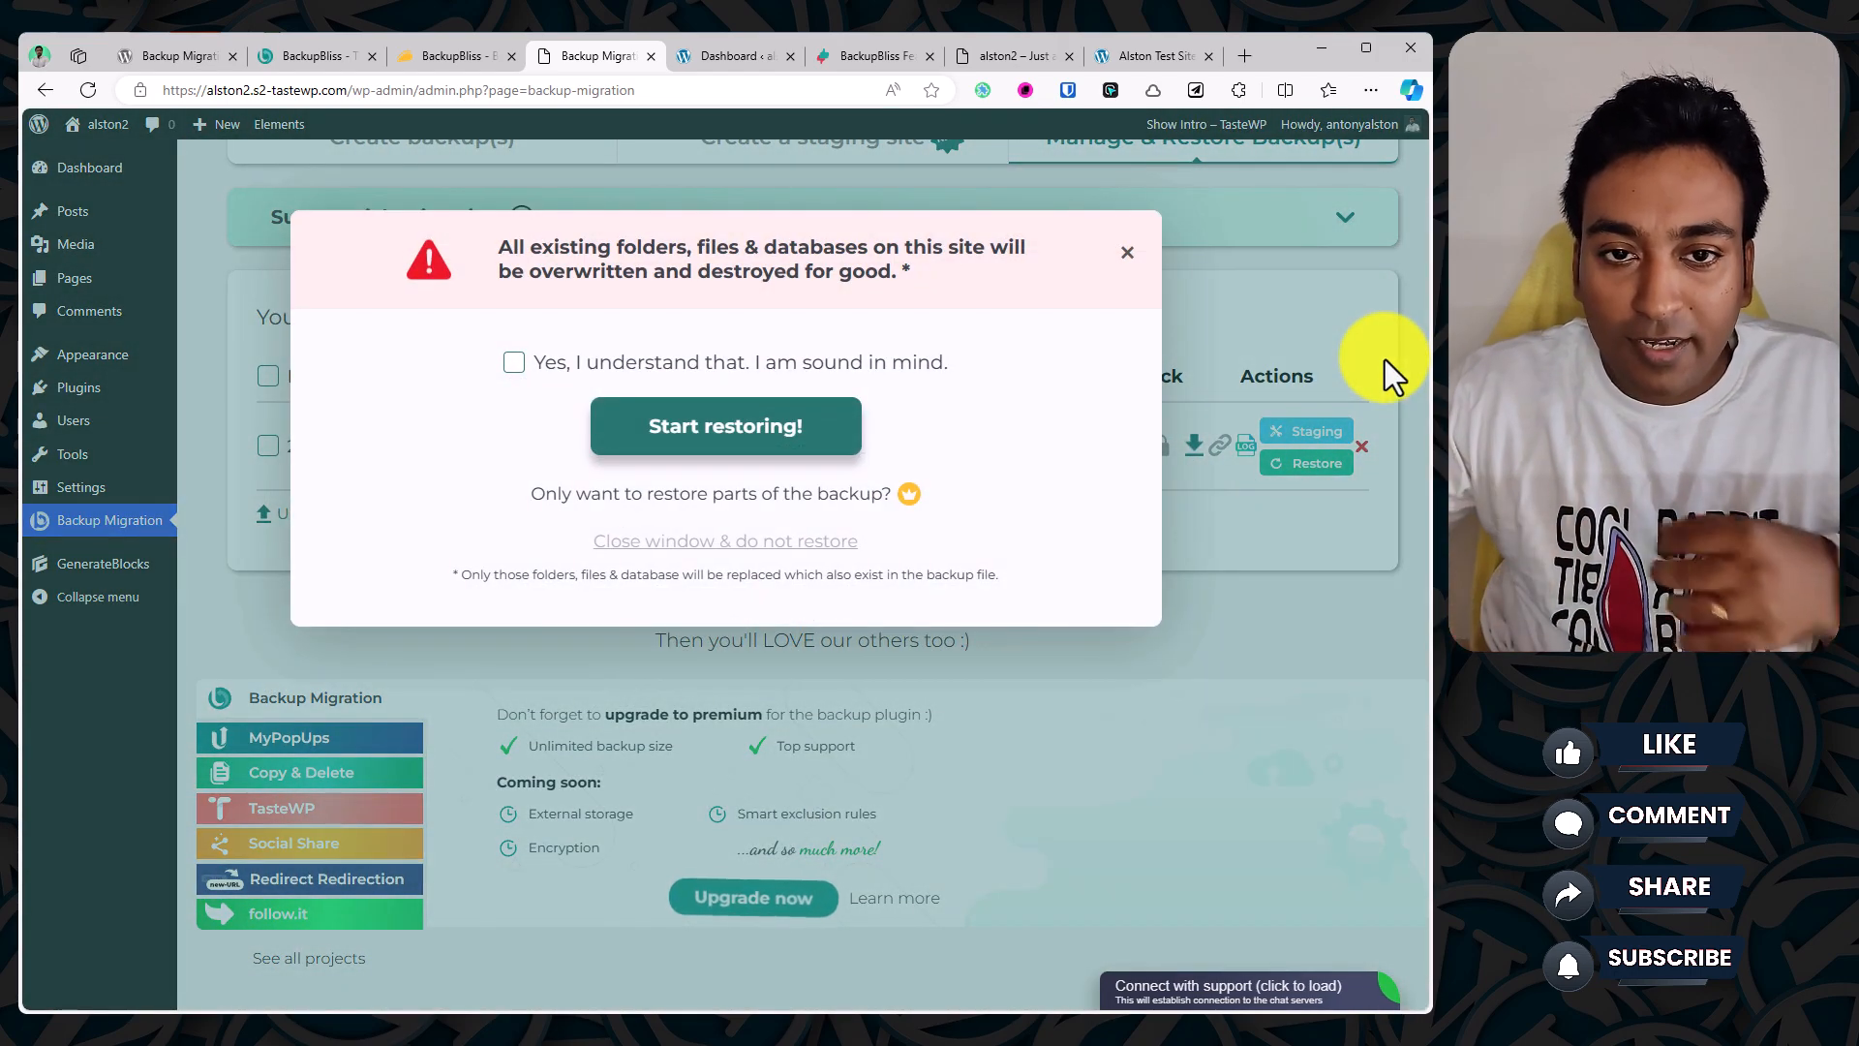
left_click(1127, 253)
Step: Revisit the BackupBliss offer on AppSumo and the Backup Migration plugin page on WordPress.org
left_click(201, 56)
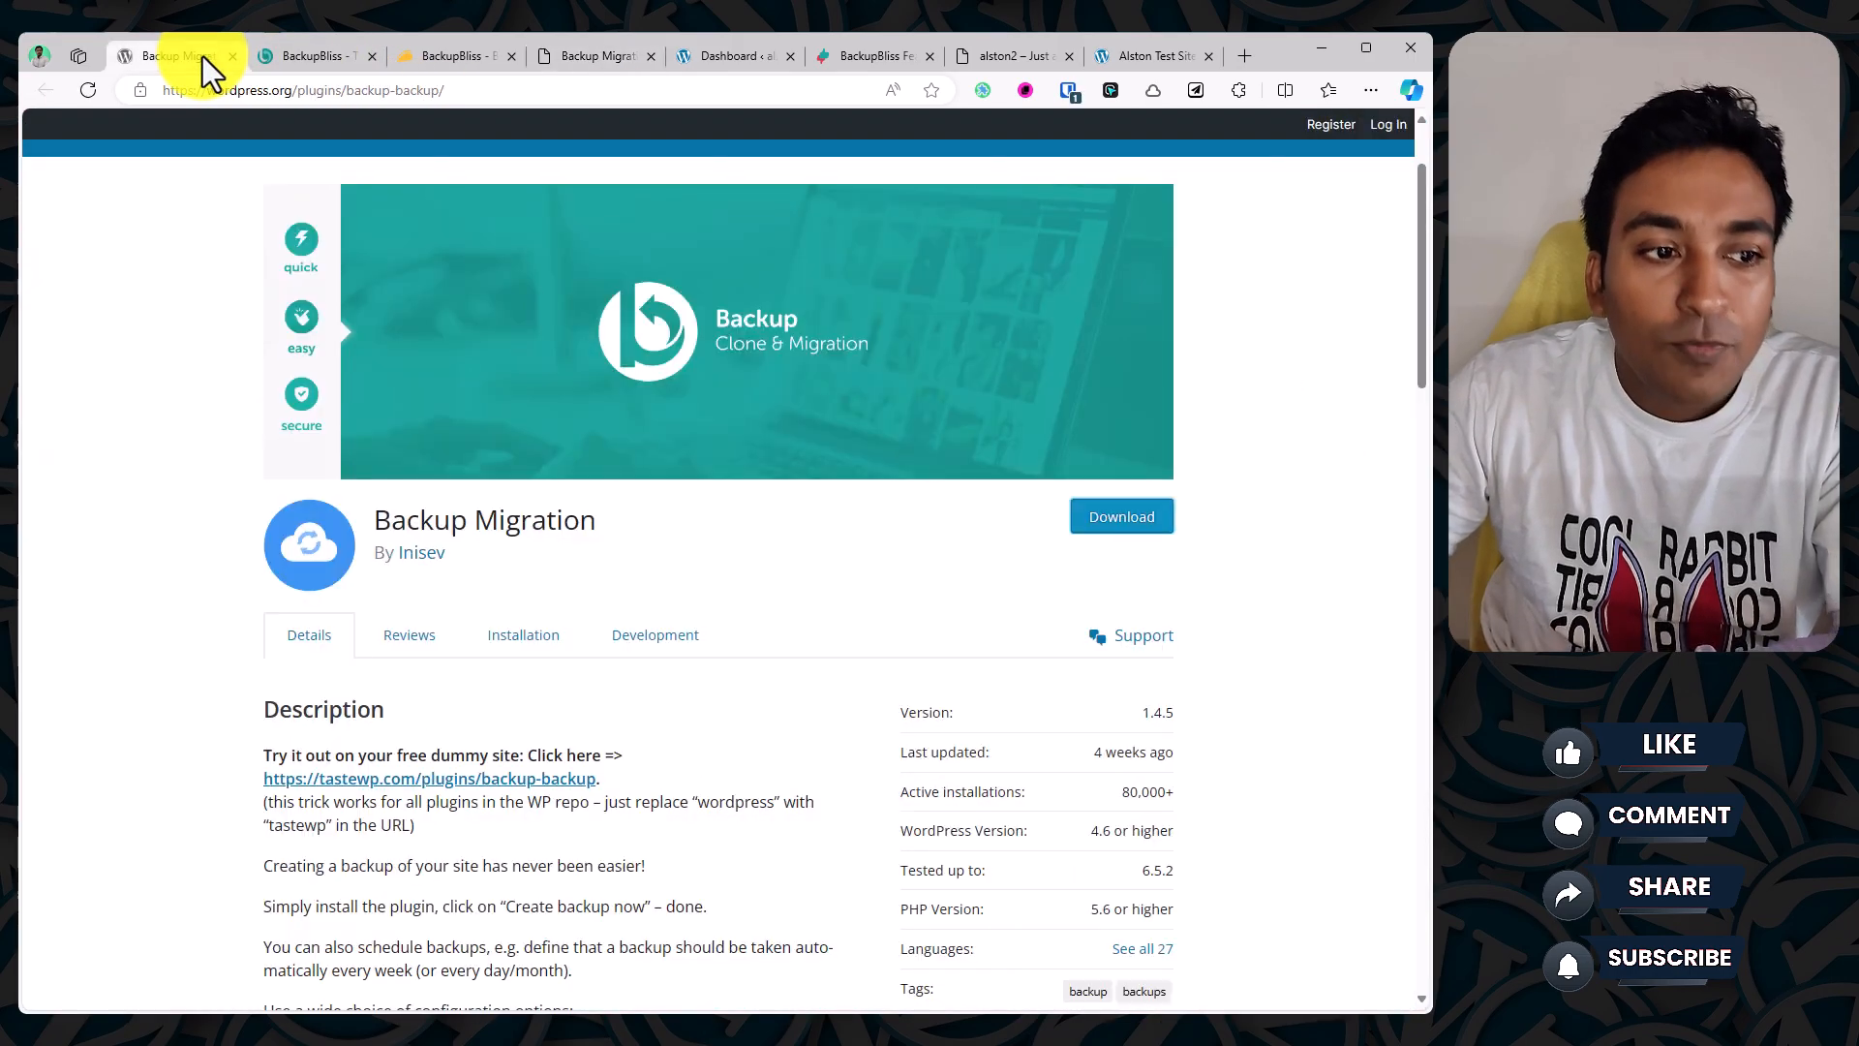
left_click(427, 54)
scroll(602, 403, "up", 10)
scroll(660, 482, "up", 10)
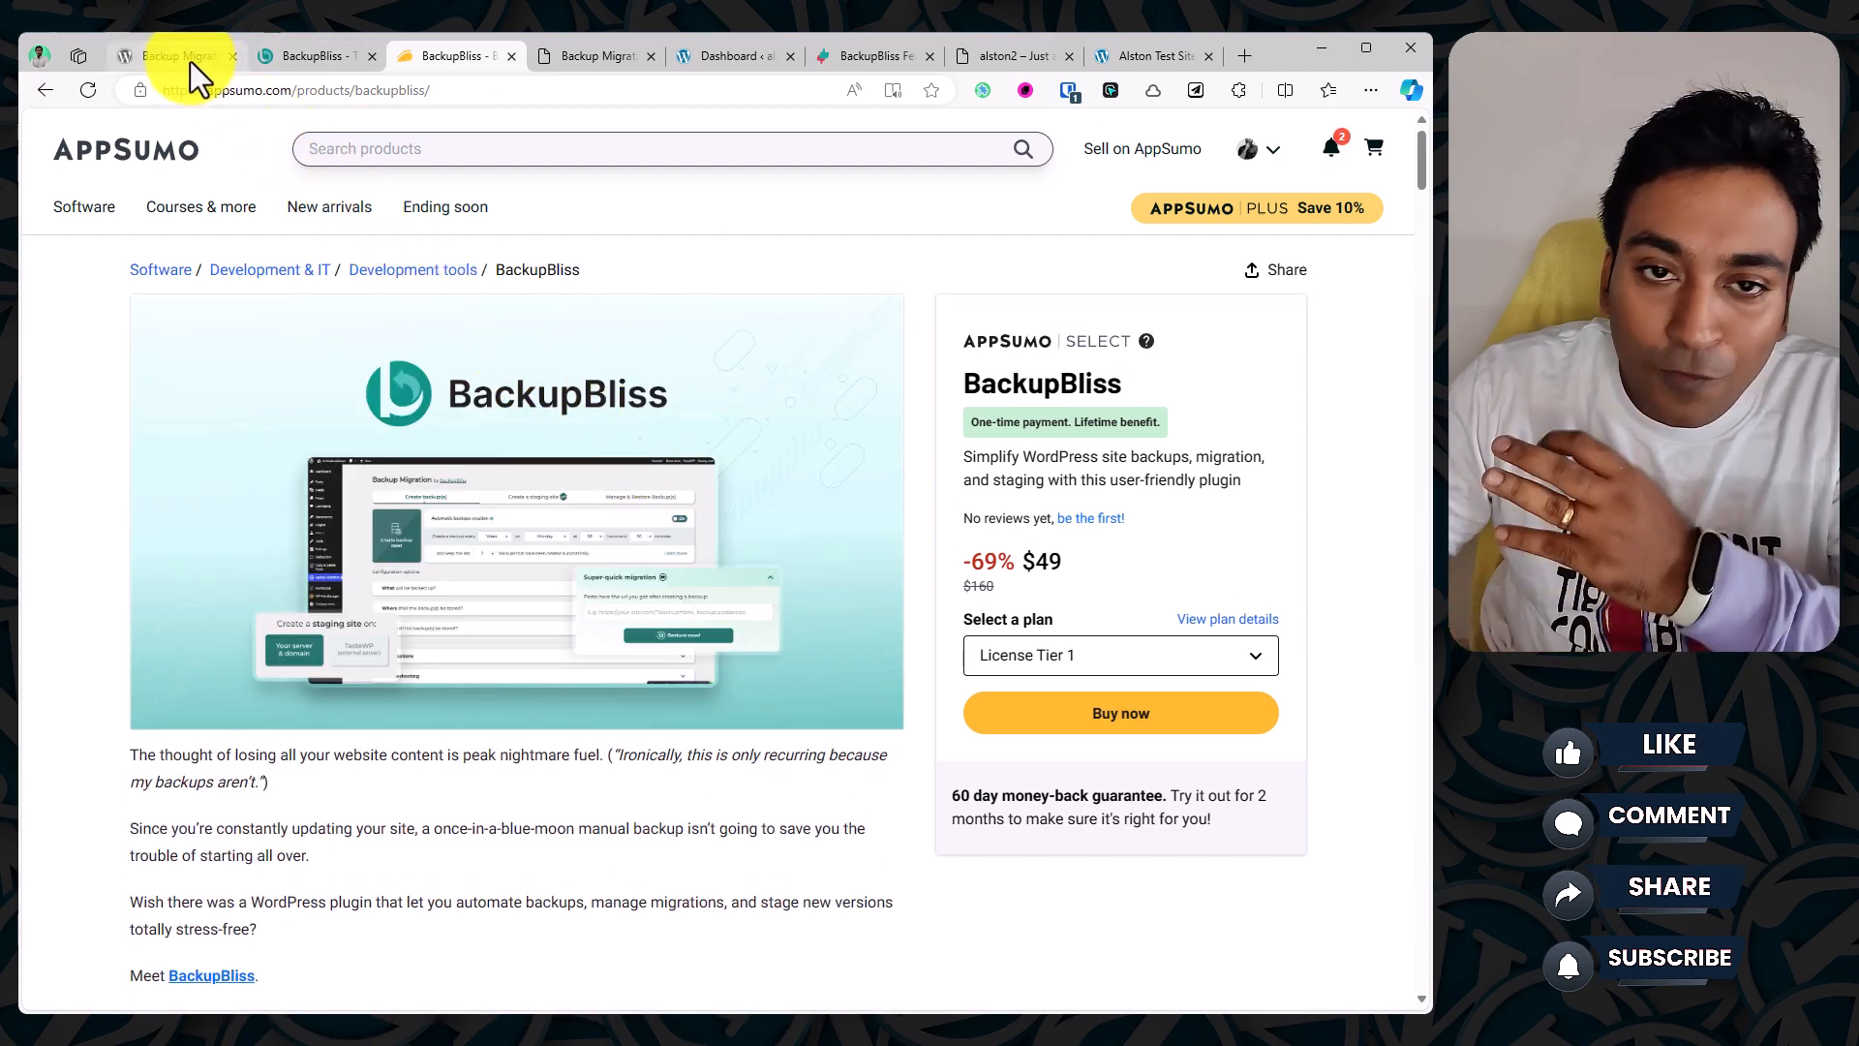
left_click(190, 62)
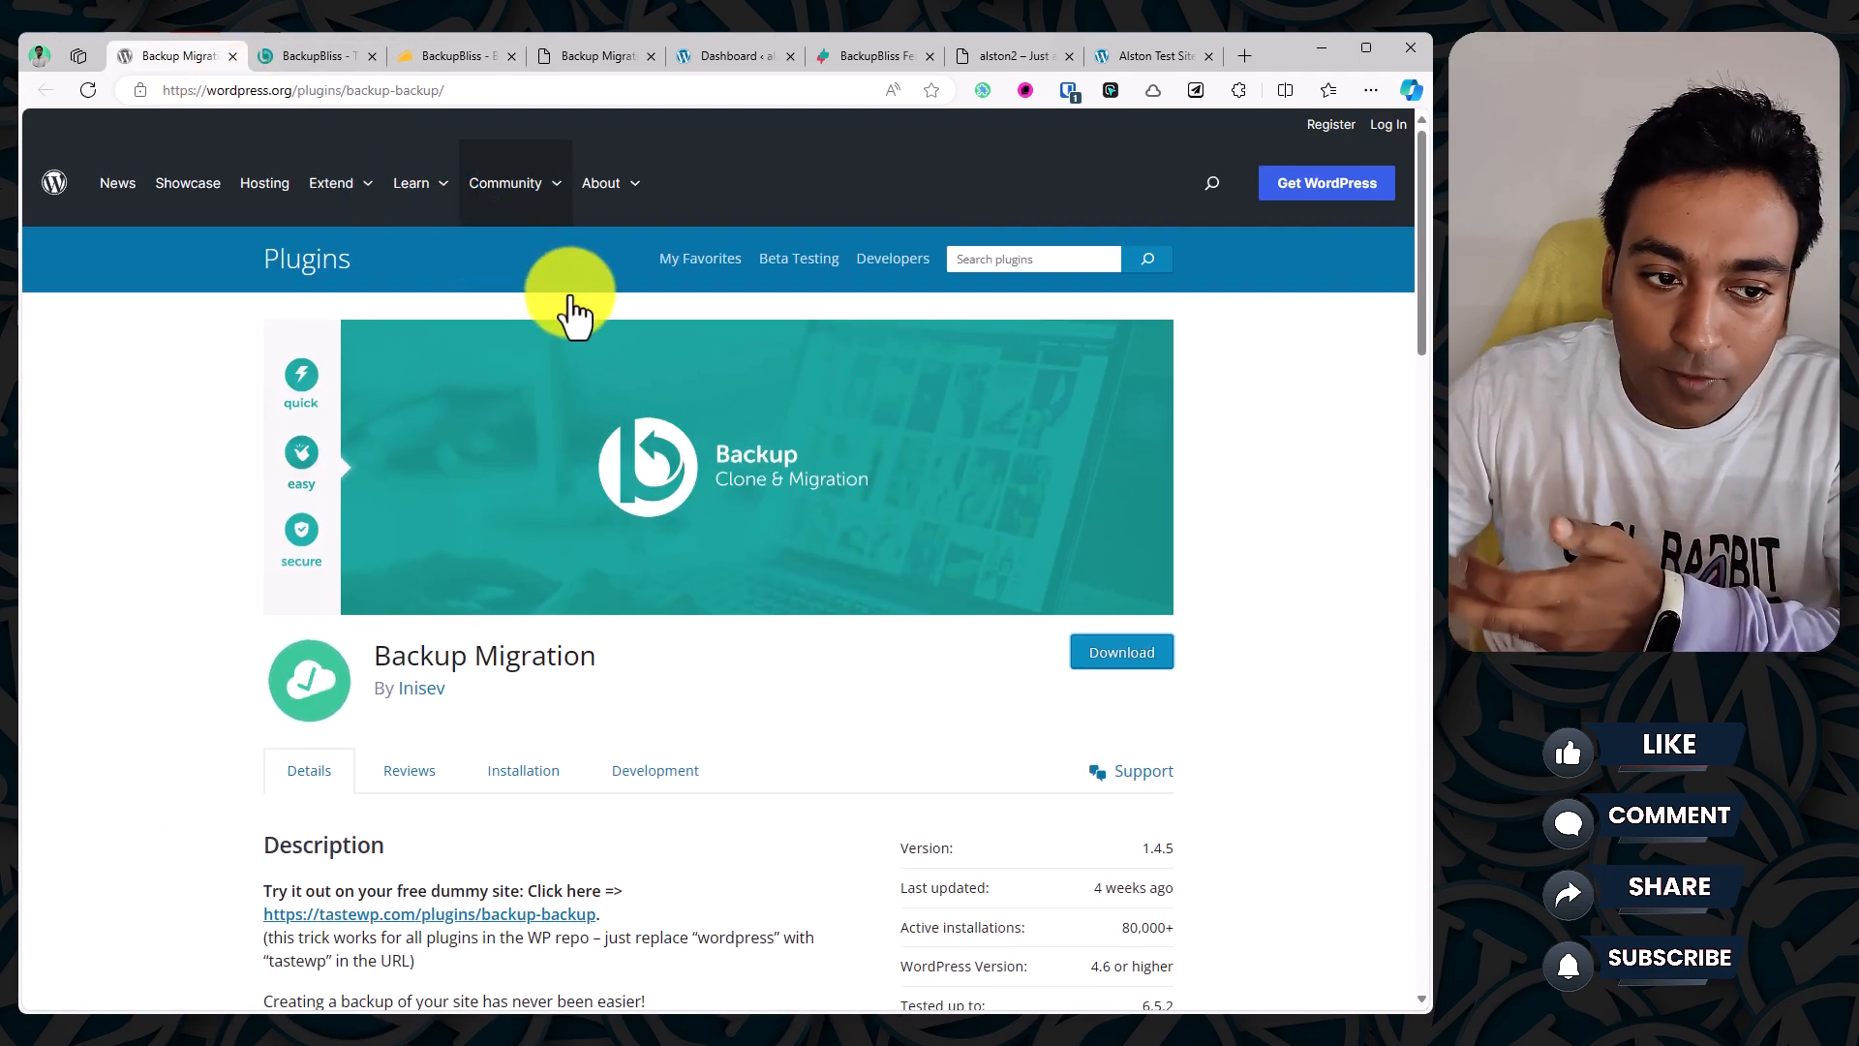